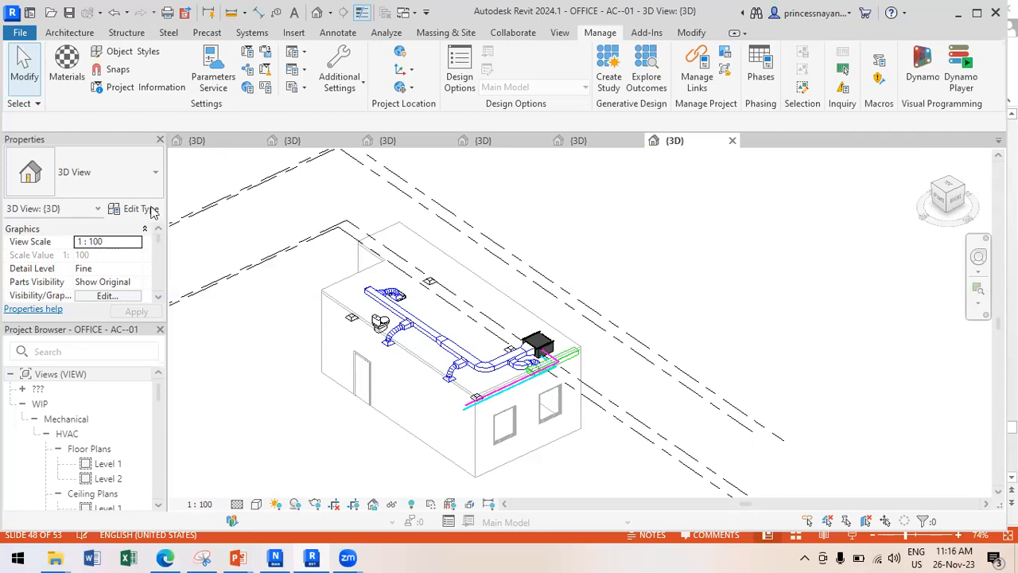
Cycle through the FF-01, EL-01, ST-X-01 and AC--01 3D views, ending on AR-X-1's 3D view.
{"action": "left_click", "coordinate": [89, 35]}
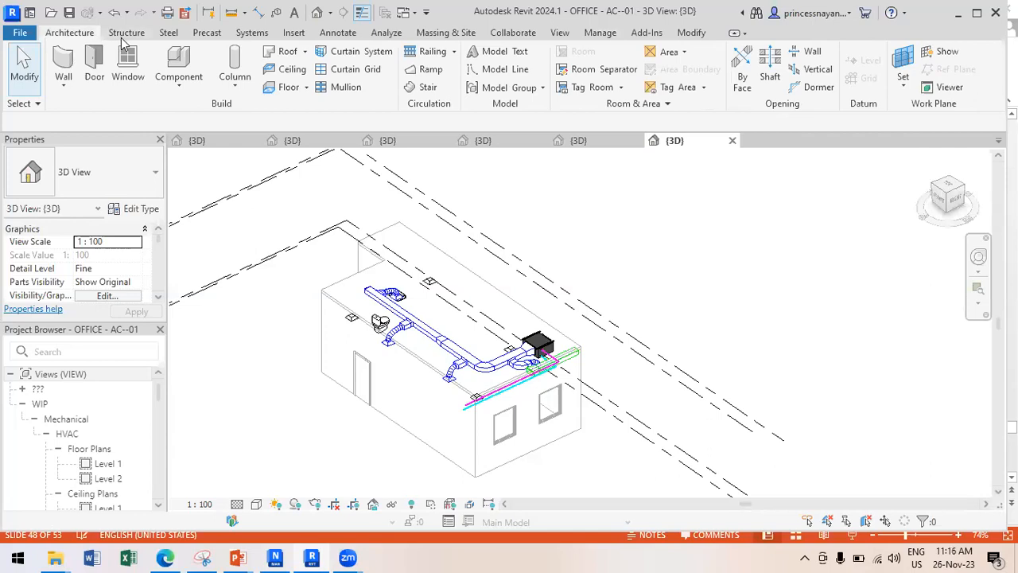
{"action": "left_click", "coordinate": [211, 143]}
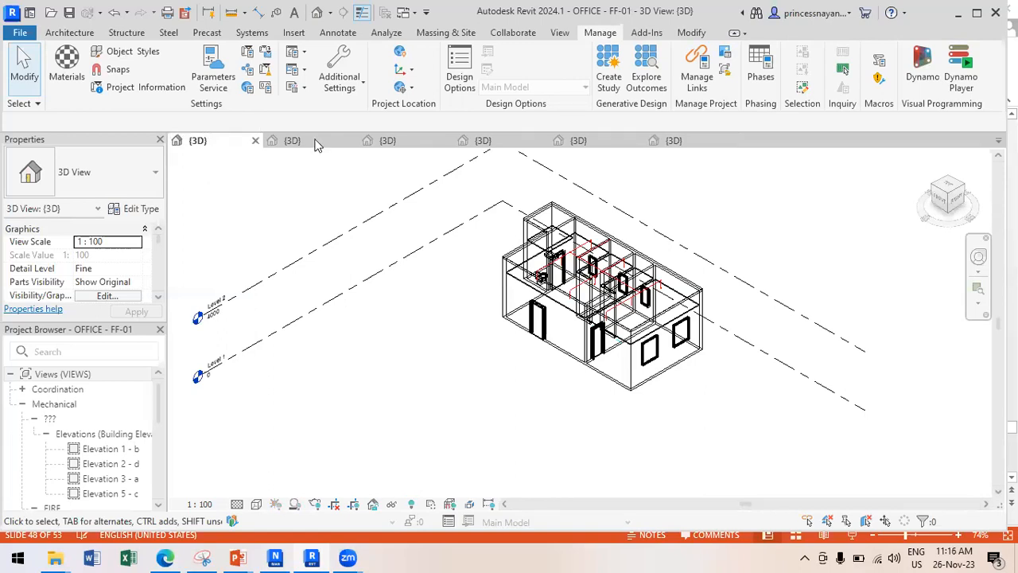
{"action": "left_click", "coordinate": [315, 144]}
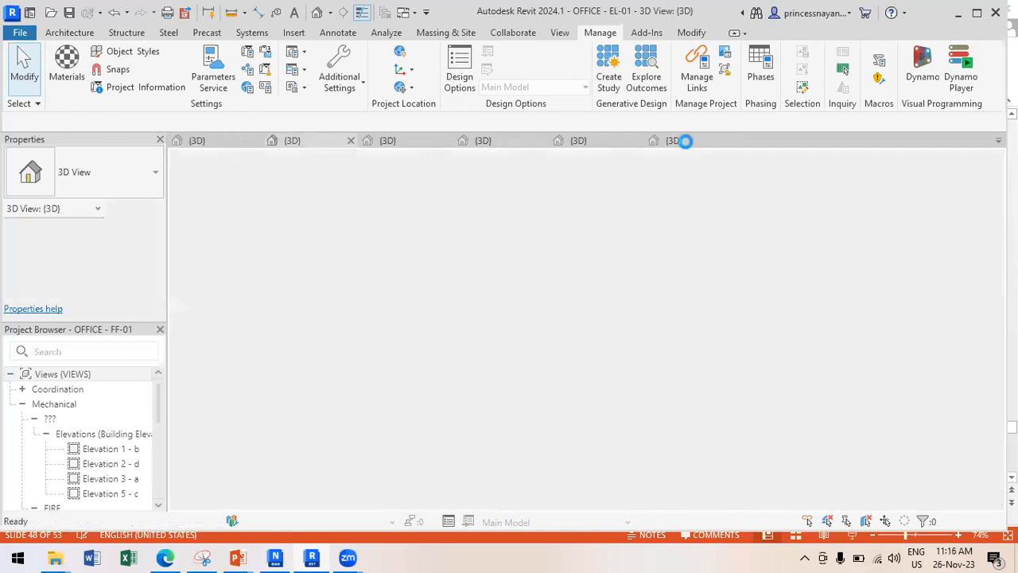
{"action": "left_click", "coordinate": [581, 141]}
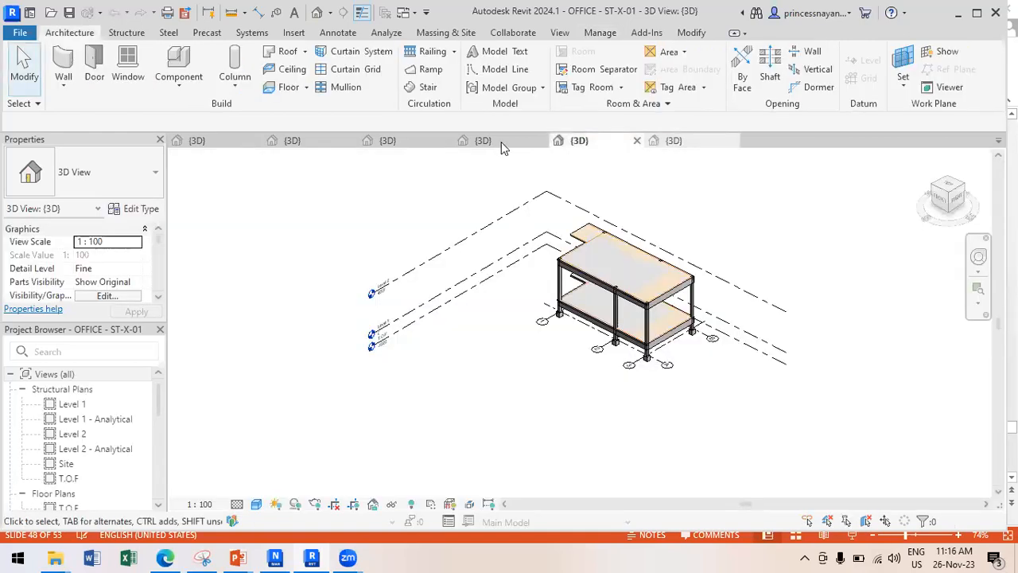
{"action": "key", "text": "ctrl+Tab"}
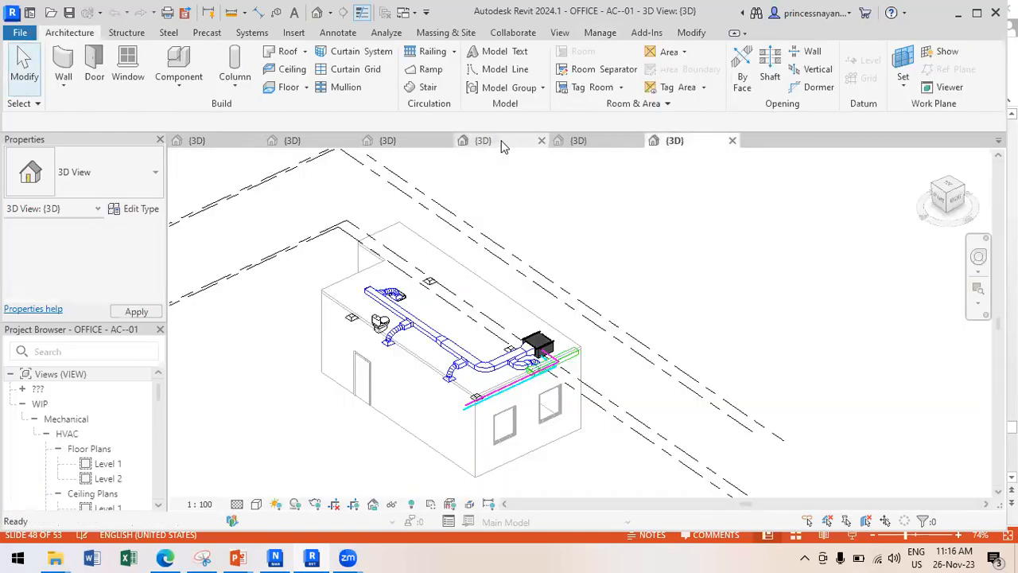
{"action": "left_click", "coordinate": [483, 141]}
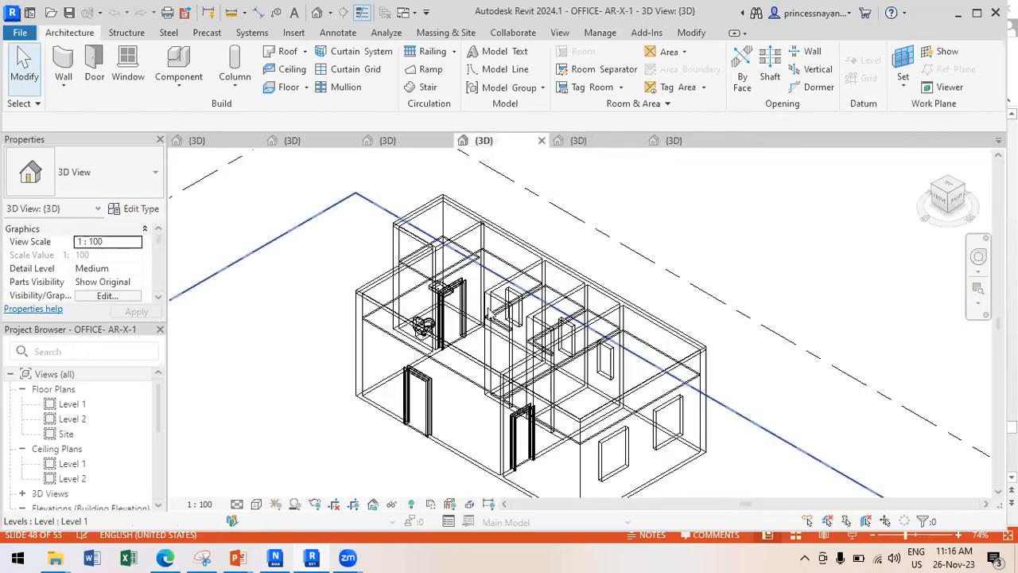
Float the Project Browser to the right, maximize Revit, and open the Level 1 floor plan.
{"action": "left_click_drag", "start_coordinate": [492, 314], "coordinate": [842, 236]}
{"action": "left_click", "coordinate": [978, 14]}
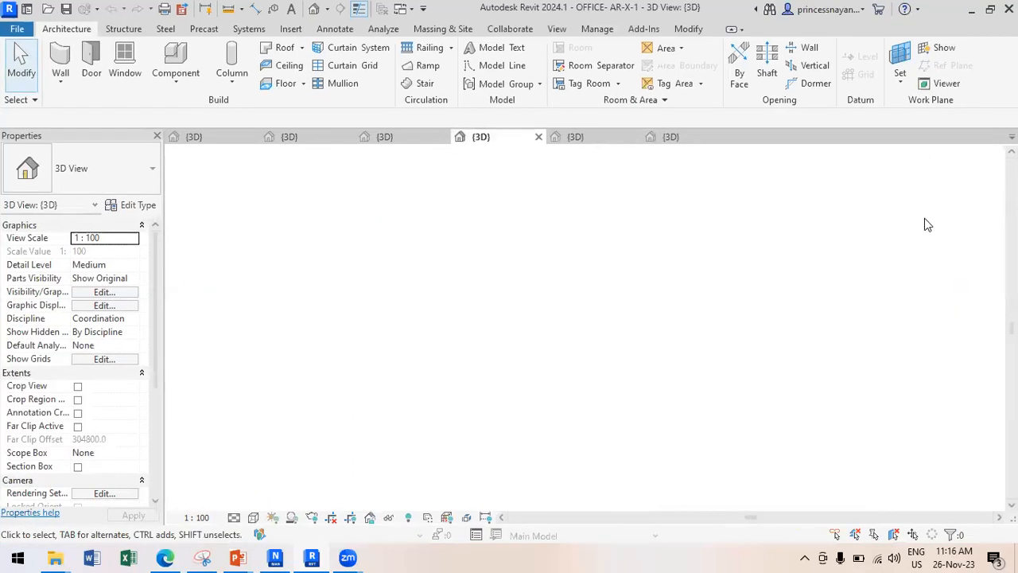
{"action": "double_click", "coordinate": [927, 211]}
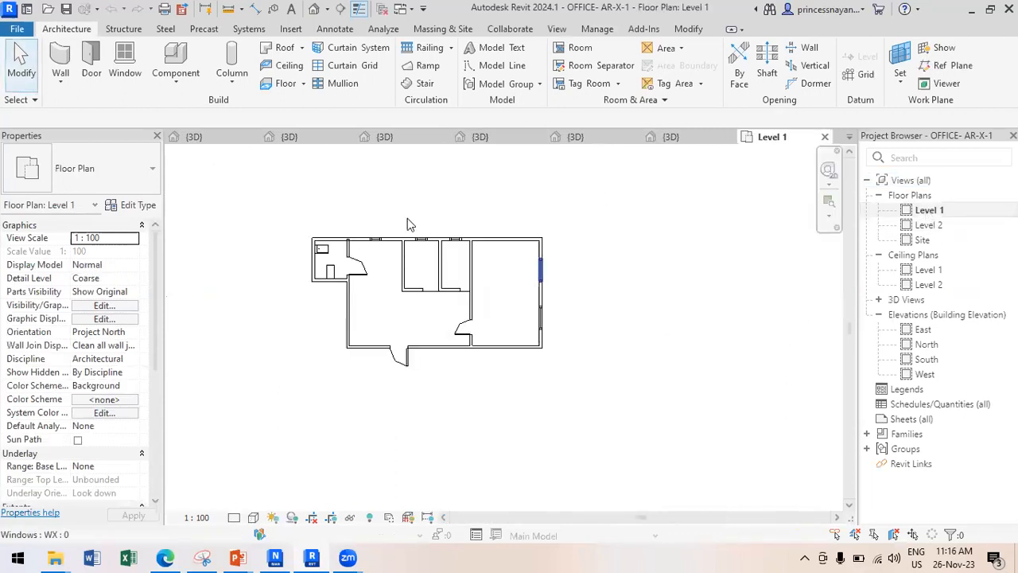
{"action": "scroll", "coordinate": [409, 224], "scroll_direction": "up", "scroll_amount": 2}
{"action": "middle_click_drag", "start_coordinate": [380, 229], "coordinate": [430, 220]}
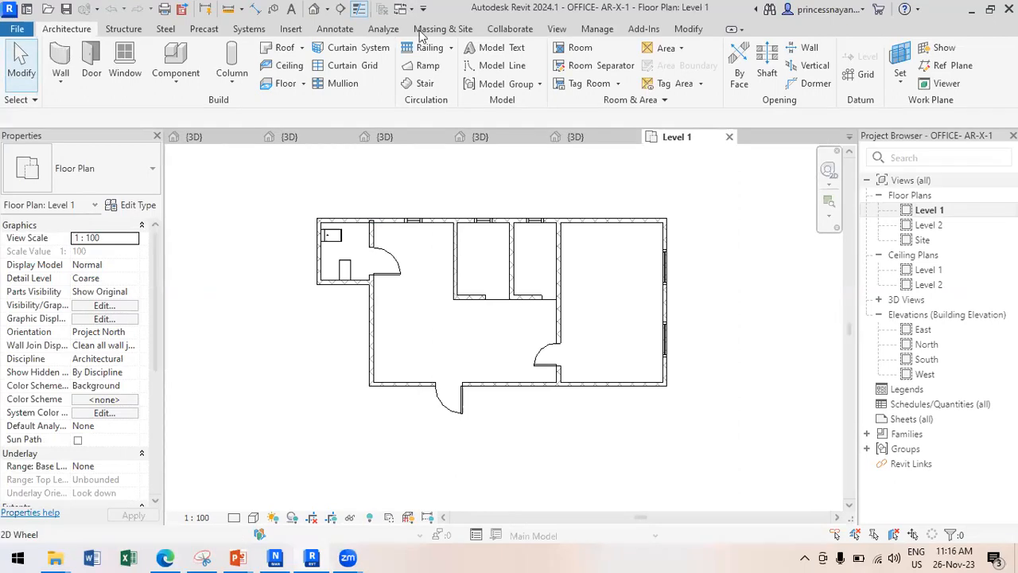
Open the Default 3D View and look at the model from the ViewCube's Top face.
{"action": "left_click", "coordinate": [314, 9]}
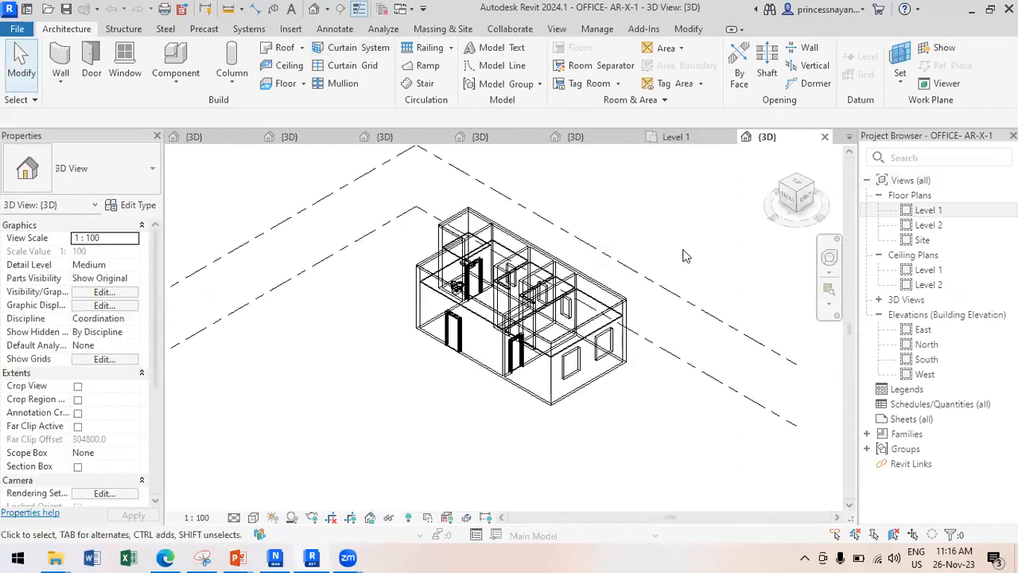
{"action": "scroll", "coordinate": [687, 256], "scroll_direction": "up", "scroll_amount": 2}
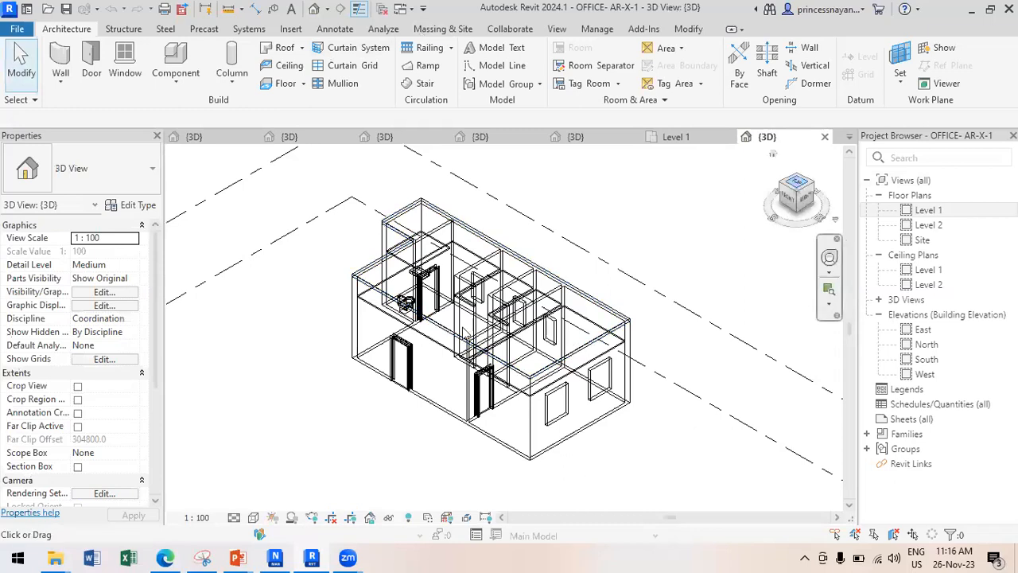
{"action": "left_click", "coordinate": [794, 189]}
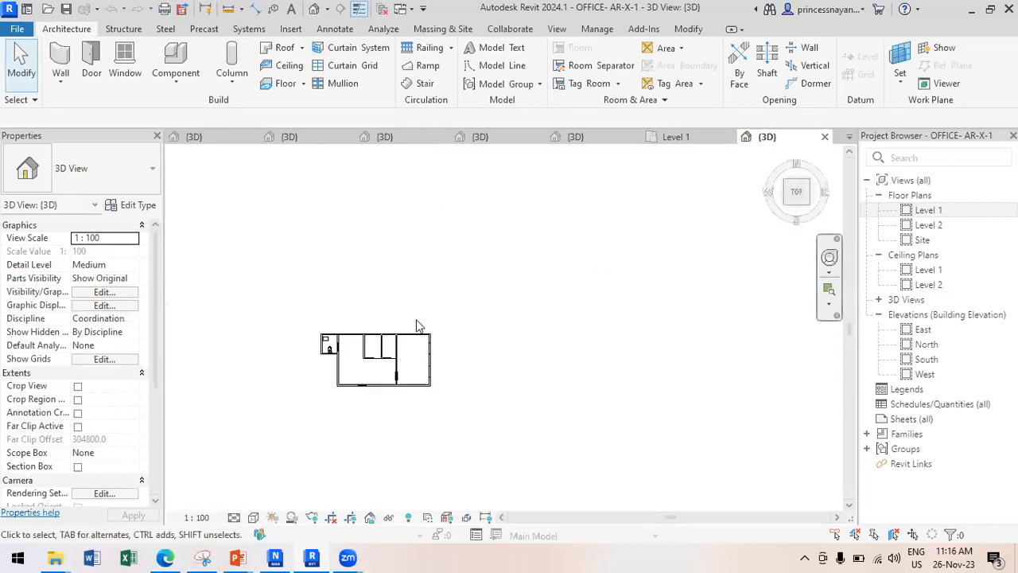
Set the 3D view's visual style to Hidden Line.
{"action": "left_click", "coordinate": [253, 517]}
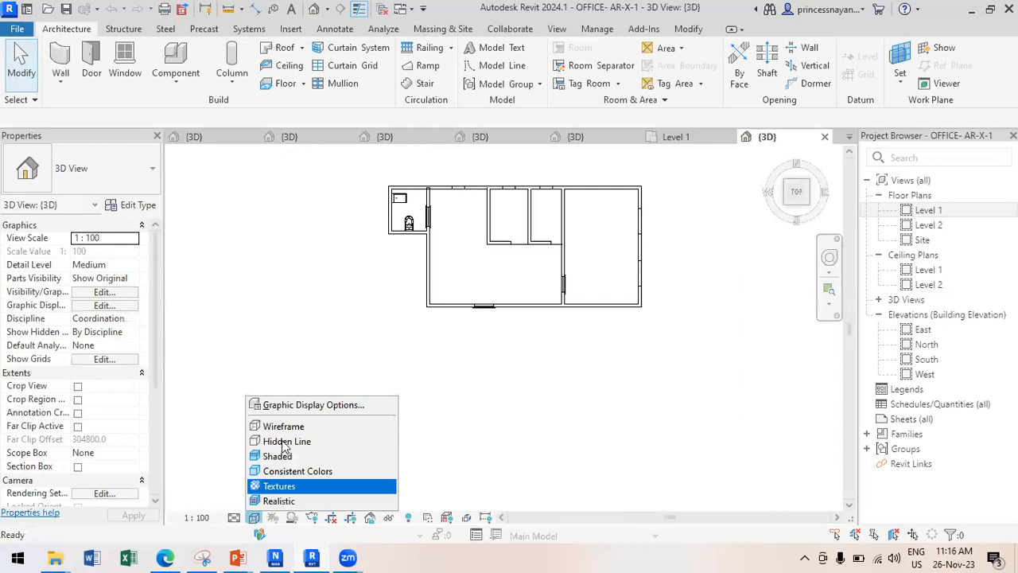
{"action": "left_click", "coordinate": [284, 443]}
{"action": "left_click", "coordinate": [256, 515]}
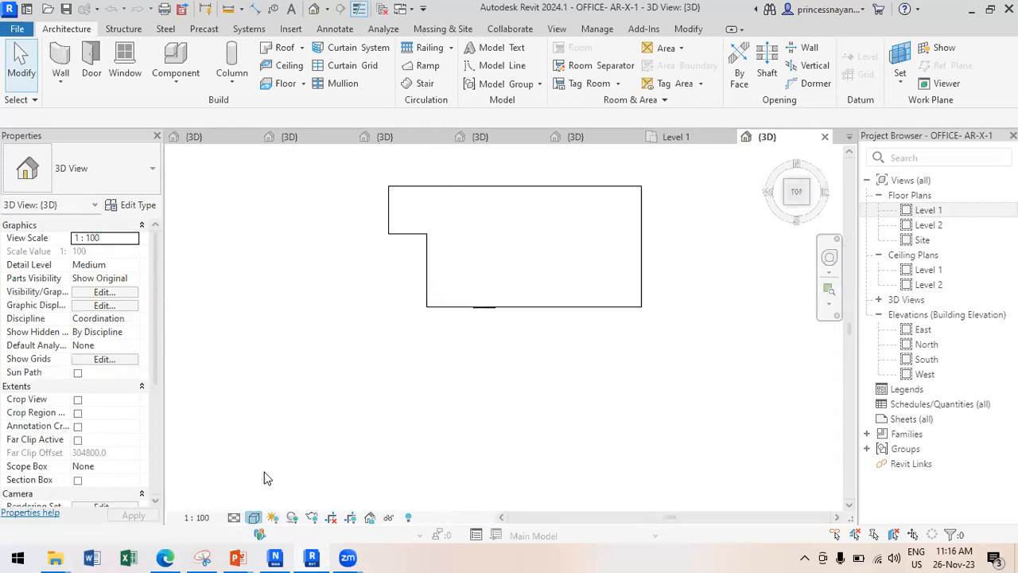
{"action": "left_click", "coordinate": [290, 438]}
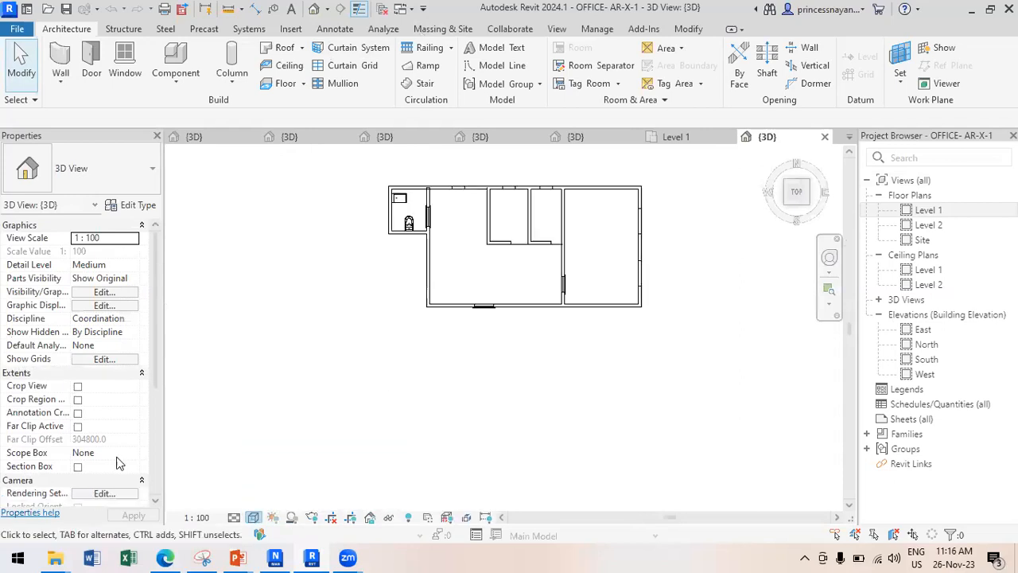
Switch the 3D view to Perspective projection, orbit it, then return to the Level 1 plan.
{"action": "scroll", "coordinate": [107, 435], "scroll_direction": "down", "scroll_amount": 3}
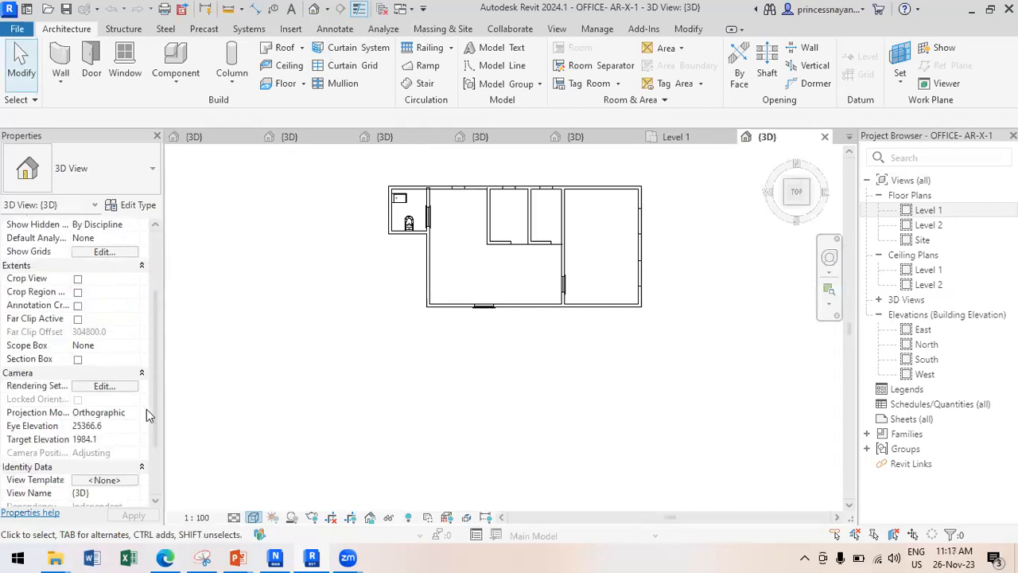
{"action": "left_click", "coordinate": [135, 414]}
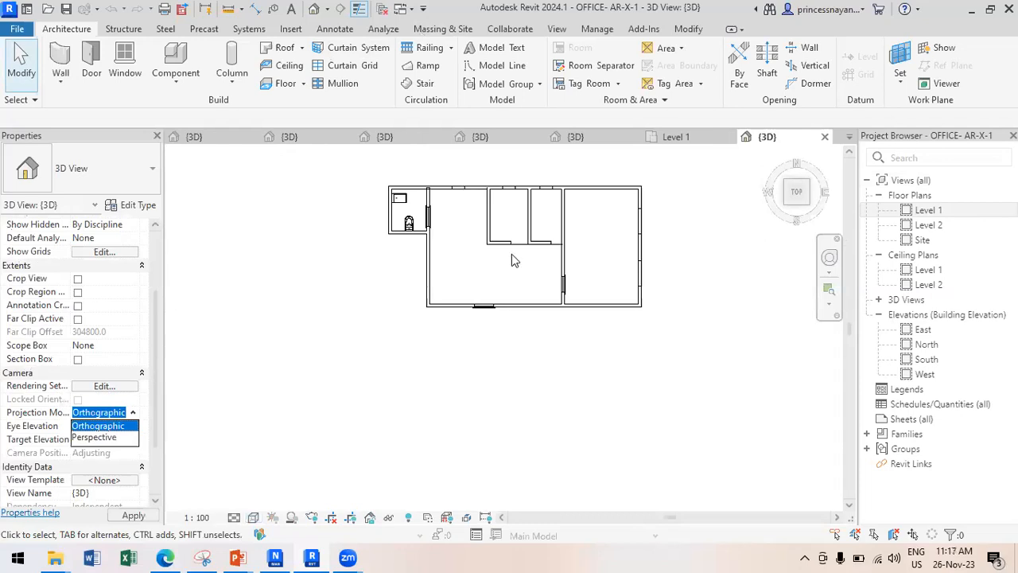
{"action": "mouse_move", "coordinate": [535, 240]}
{"action": "middle_mouse_down", "text": "shift"}
{"action": "mouse_move", "coordinate": [540, 257]}
{"action": "mouse_move", "coordinate": [526, 252]}
{"action": "middle_mouse_up", "text": "shift"}
{"action": "scroll", "coordinate": [525, 252], "scroll_direction": "up", "scroll_amount": 1}
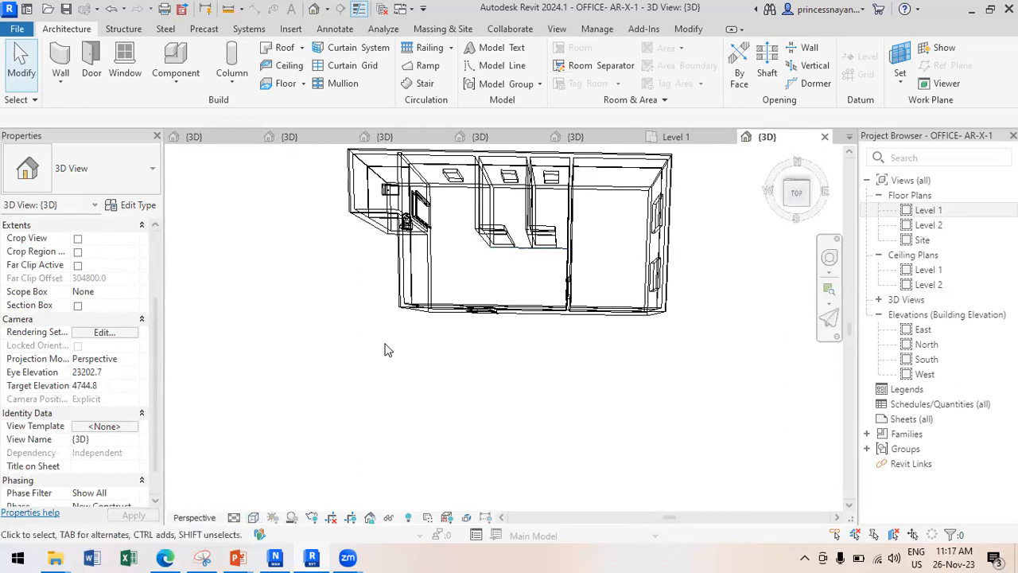
{"action": "double_click", "coordinate": [927, 212]}
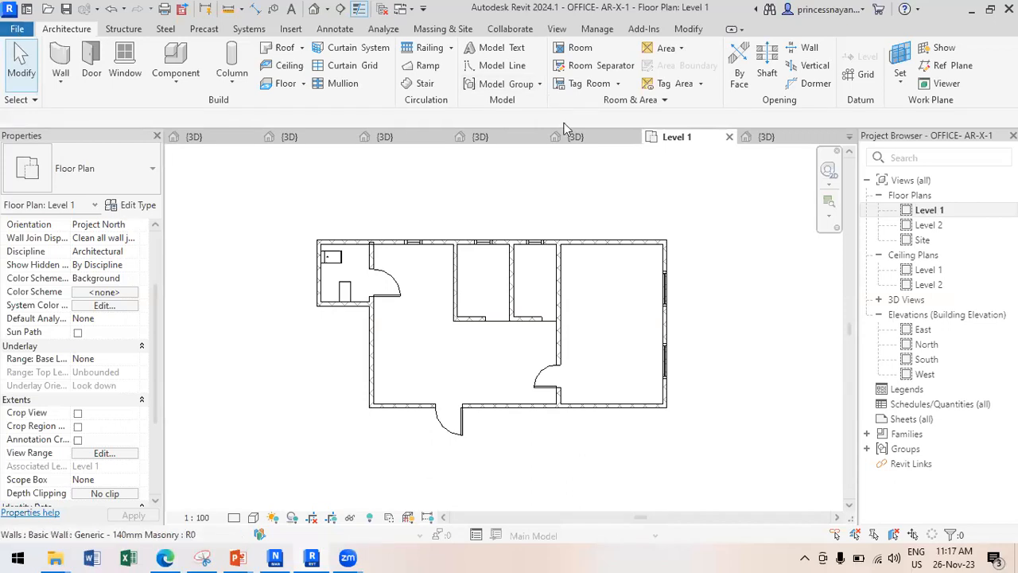
Close inactive views and open OFFICE - ST-X-01.rvt from Recent Documents.
{"action": "left_click", "coordinate": [559, 30]}
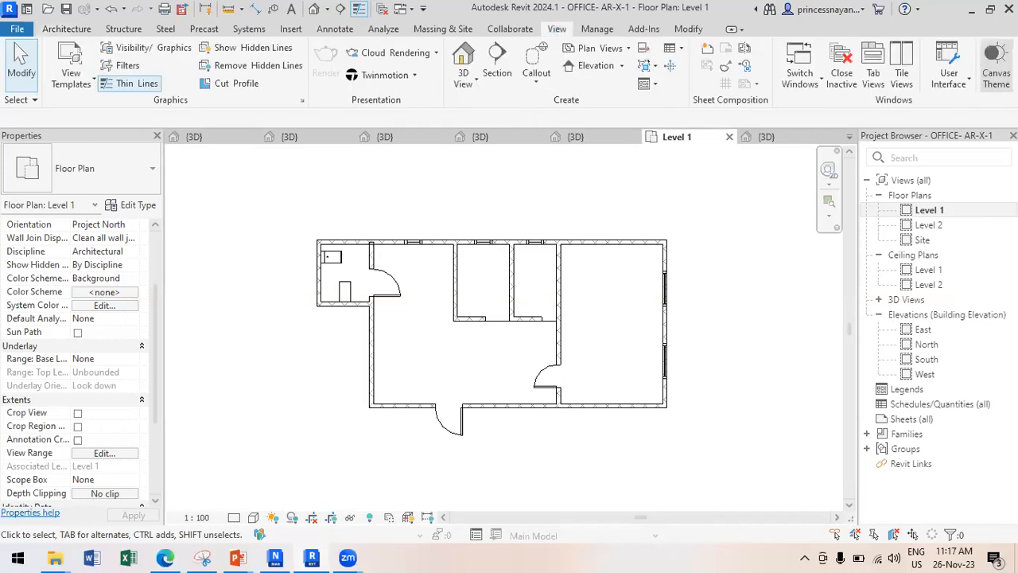
{"action": "left_click", "coordinate": [995, 64]}
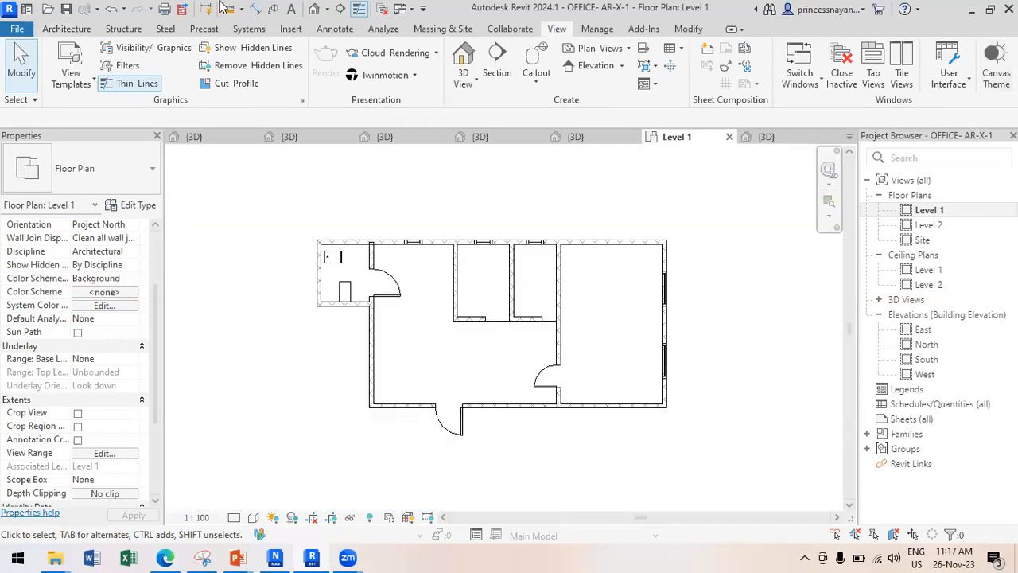
{"action": "left_click", "coordinate": [382, 9]}
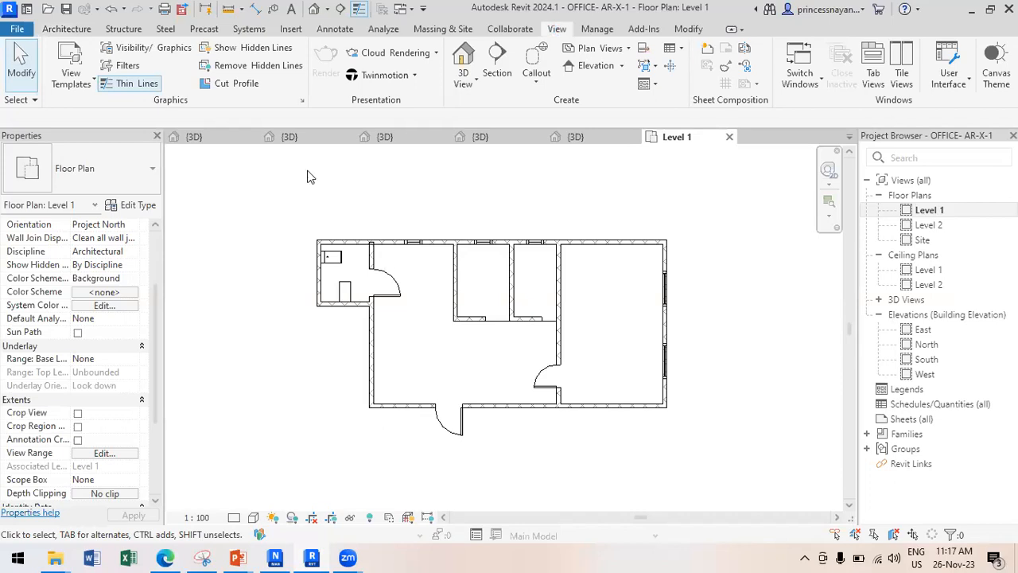
{"action": "left_click", "coordinate": [18, 30]}
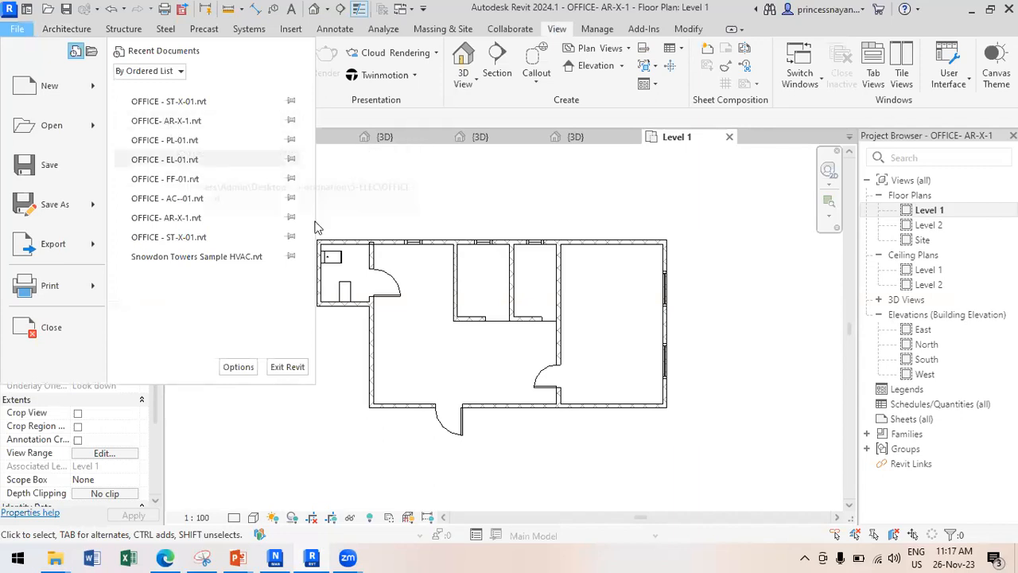
{"action": "left_click", "coordinate": [179, 237]}
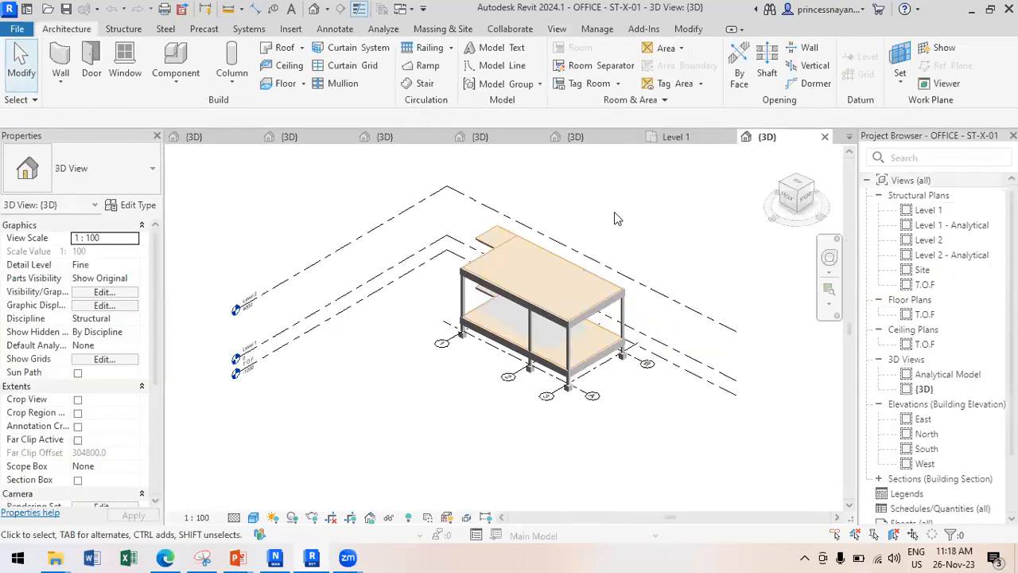
Inspect the structural frame's foundation slab, then switch to the AC--01 3D view.
{"action": "scroll", "coordinate": [614, 213], "scroll_direction": "up", "scroll_amount": 2}
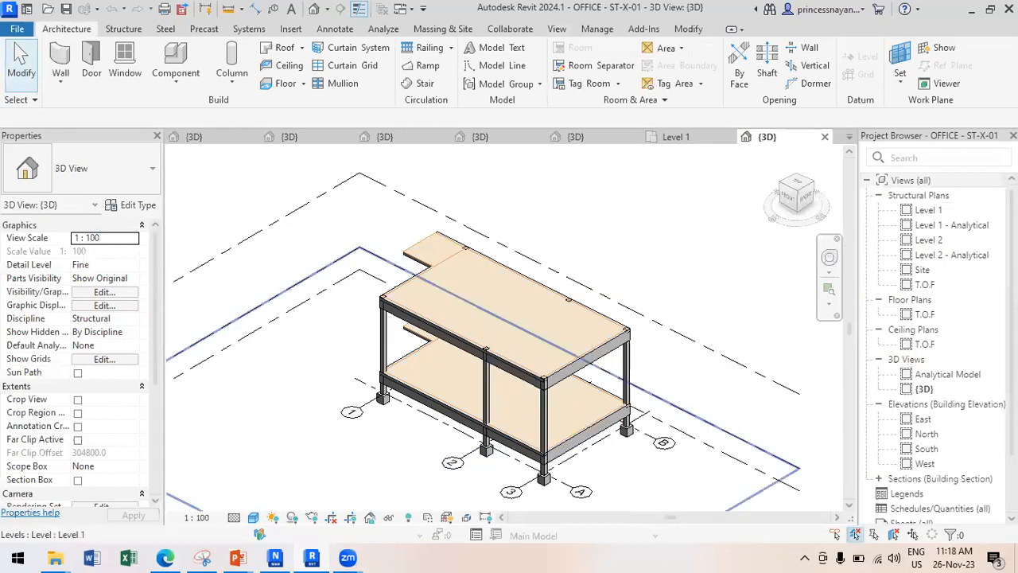
{"action": "left_click", "coordinate": [565, 405]}
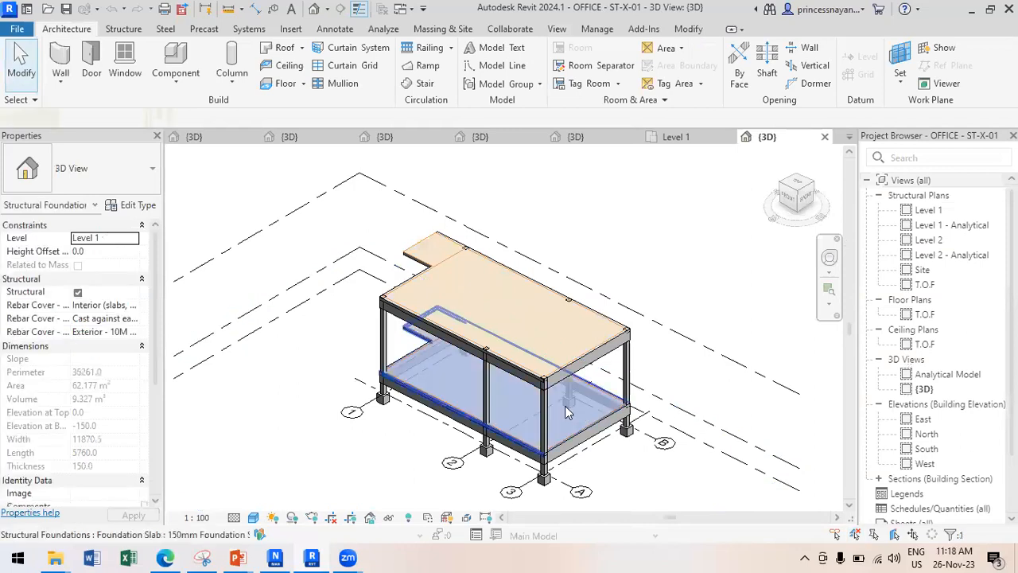
{"action": "key", "text": "Escape"}
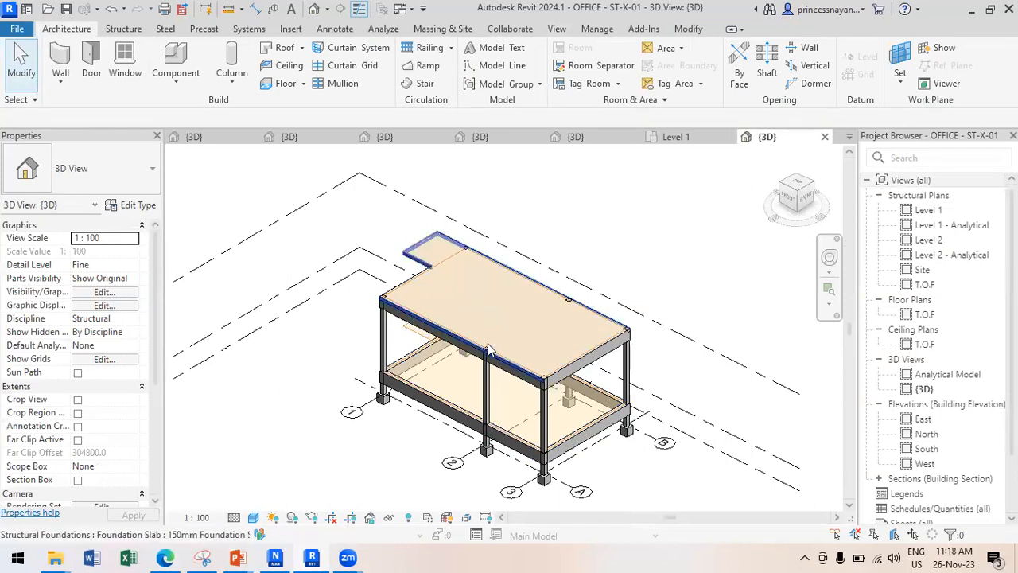
{"action": "scroll", "coordinate": [490, 340], "scroll_direction": "up", "scroll_amount": 2}
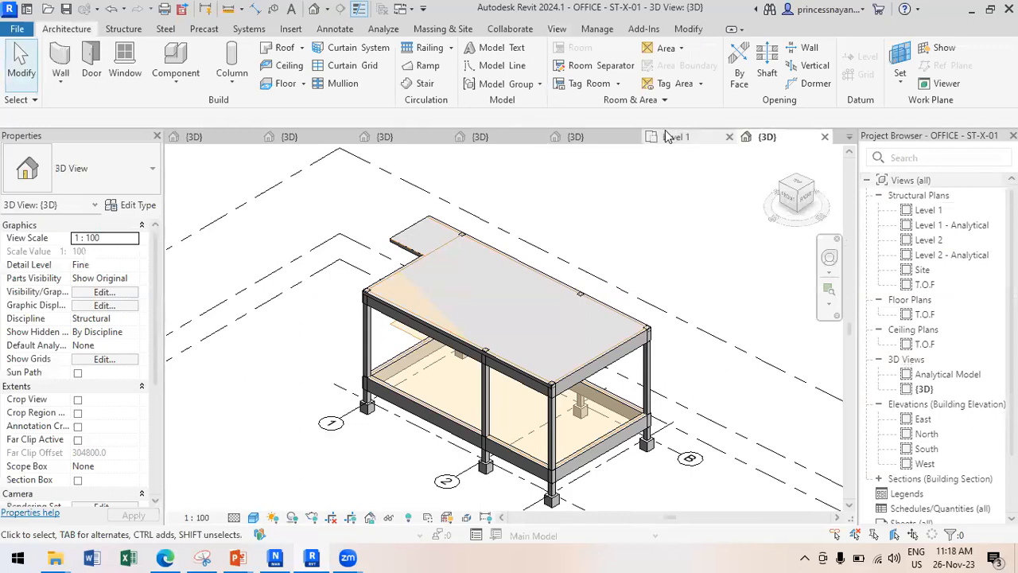
{"action": "left_click", "coordinate": [613, 142]}
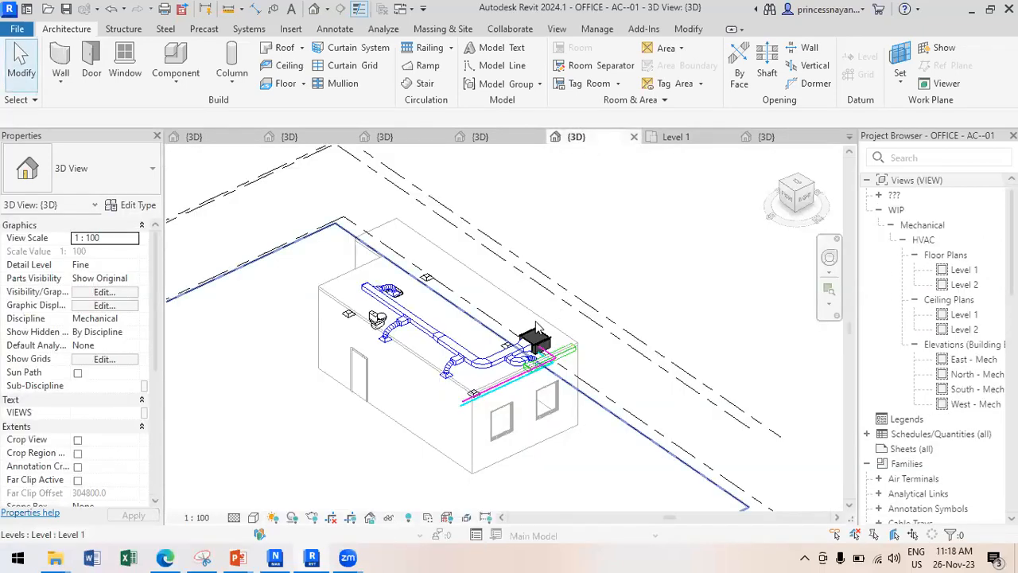
Open the AC--01 mechanical Level 1 plan showing the ductwork, then switch to the structural 3D view.
{"action": "scroll", "coordinate": [536, 326], "scroll_direction": "up", "scroll_amount": 2}
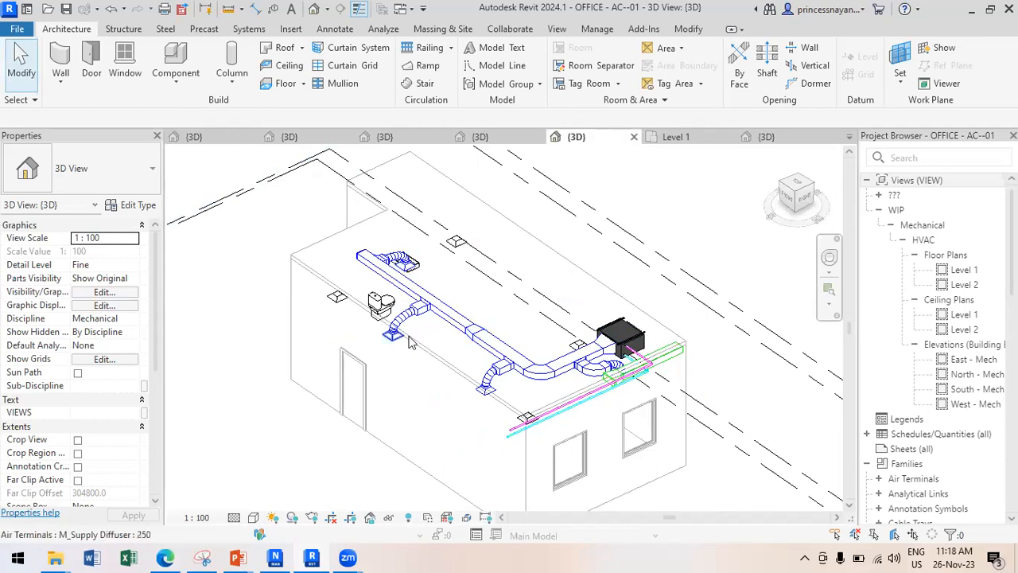
{"action": "middle_click_drag", "start_coordinate": [480, 318], "coordinate": [420, 265], "text": "shift"}
{"action": "middle_click_drag", "start_coordinate": [509, 340], "coordinate": [958, 273], "text": "shift"}
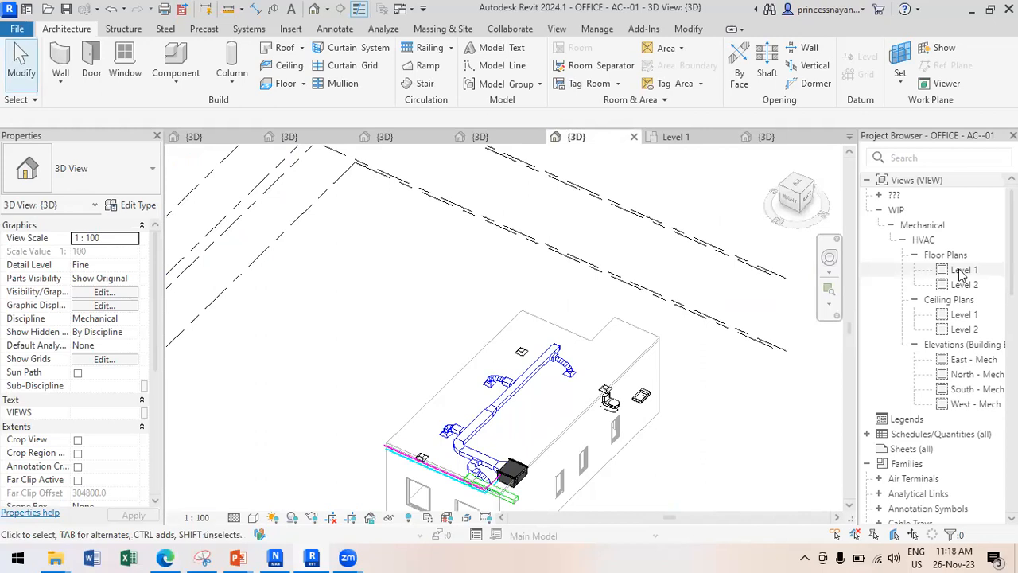
{"action": "left_click", "coordinate": [960, 271]}
{"action": "double_click", "coordinate": [960, 272]}
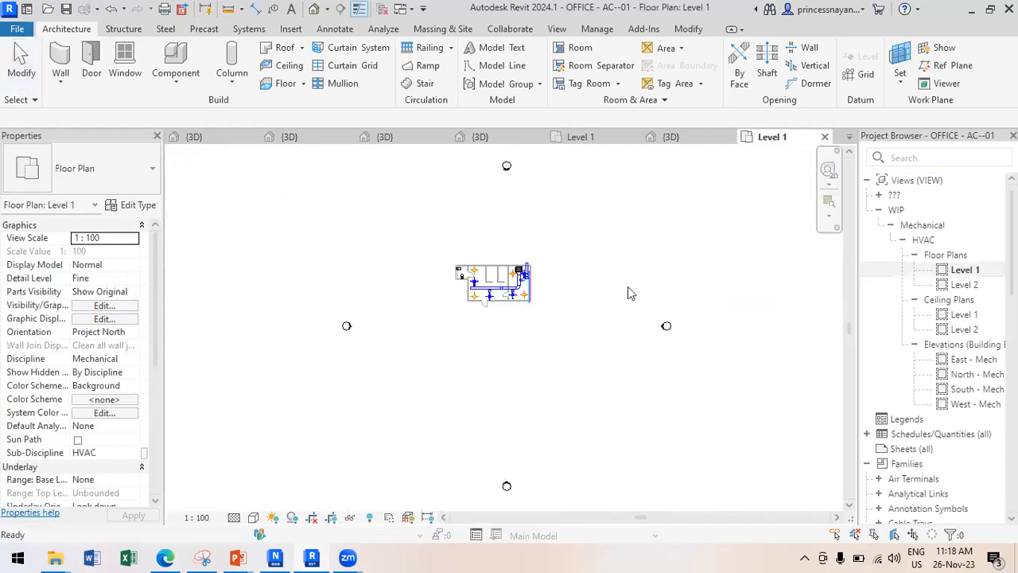
{"action": "scroll", "coordinate": [489, 262], "scroll_direction": "up", "scroll_amount": 4}
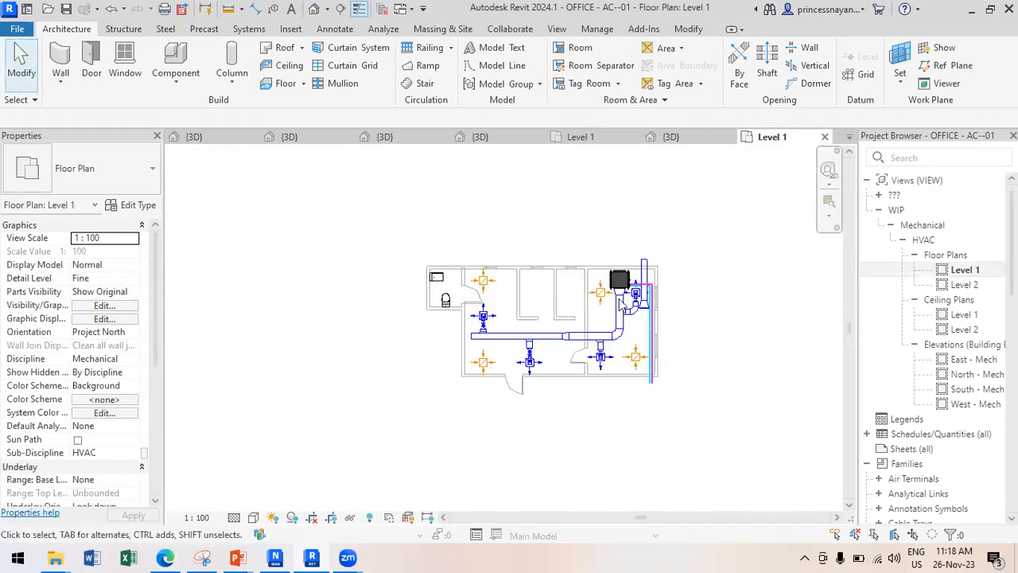
{"action": "scroll", "coordinate": [622, 306], "scroll_direction": "up", "scroll_amount": 2}
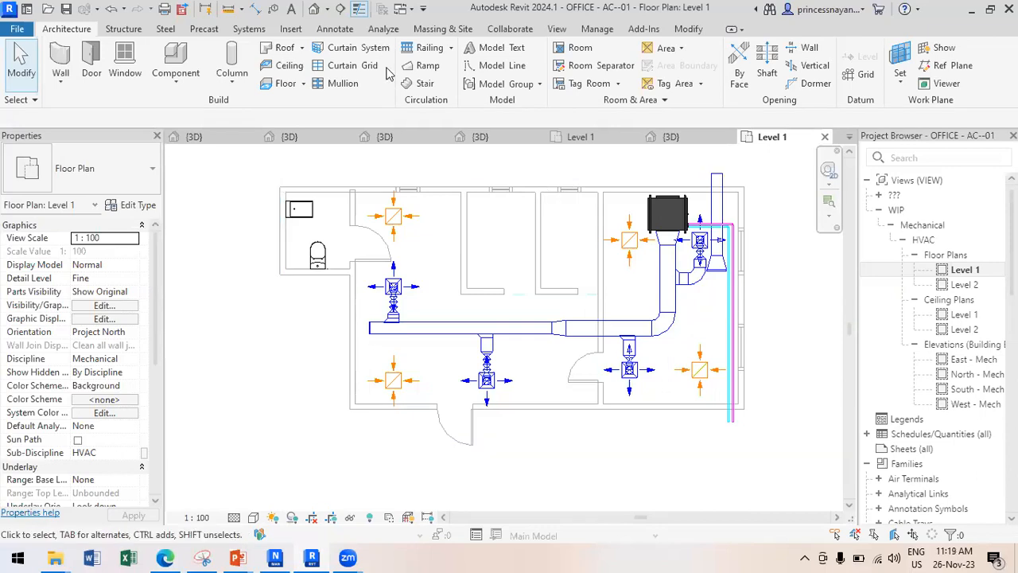
{"action": "left_click", "coordinate": [487, 139]}
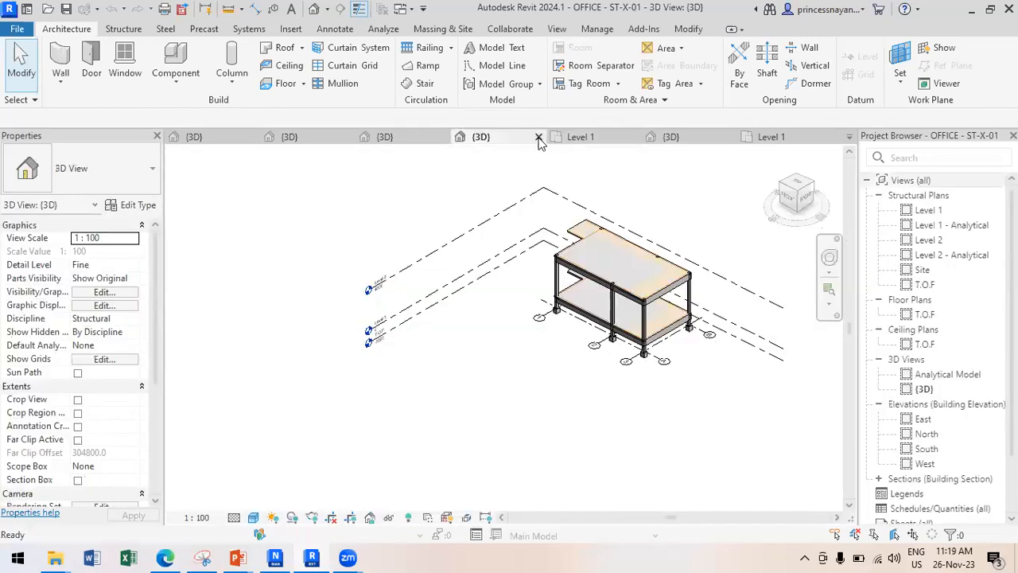
Close the structural 3D view without saving and zoom to the plumbing model's toilet and pipe.
{"action": "left_click", "coordinate": [538, 139]}
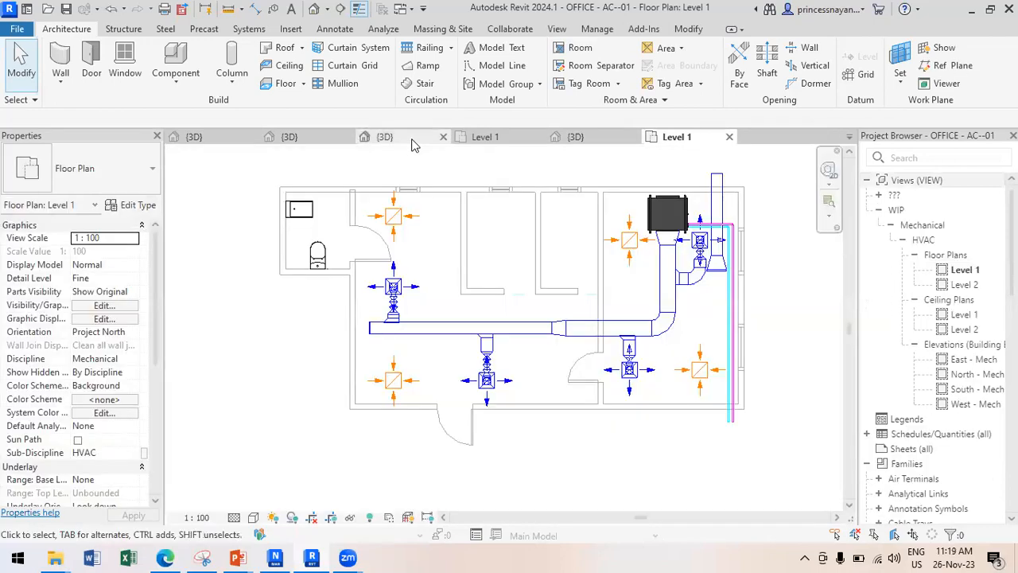
{"action": "left_click", "coordinate": [412, 140]}
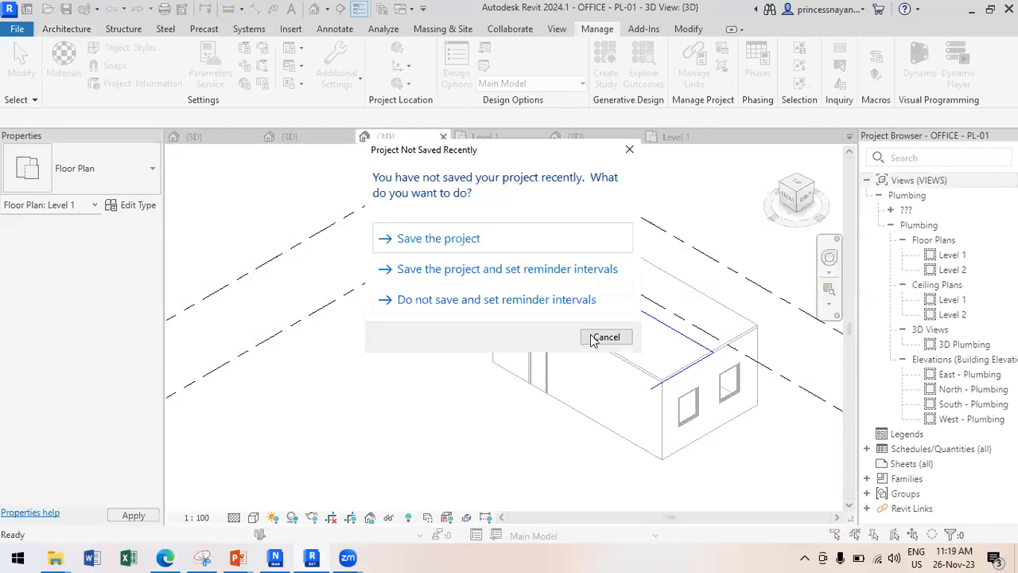
{"action": "left_click", "coordinate": [564, 298]}
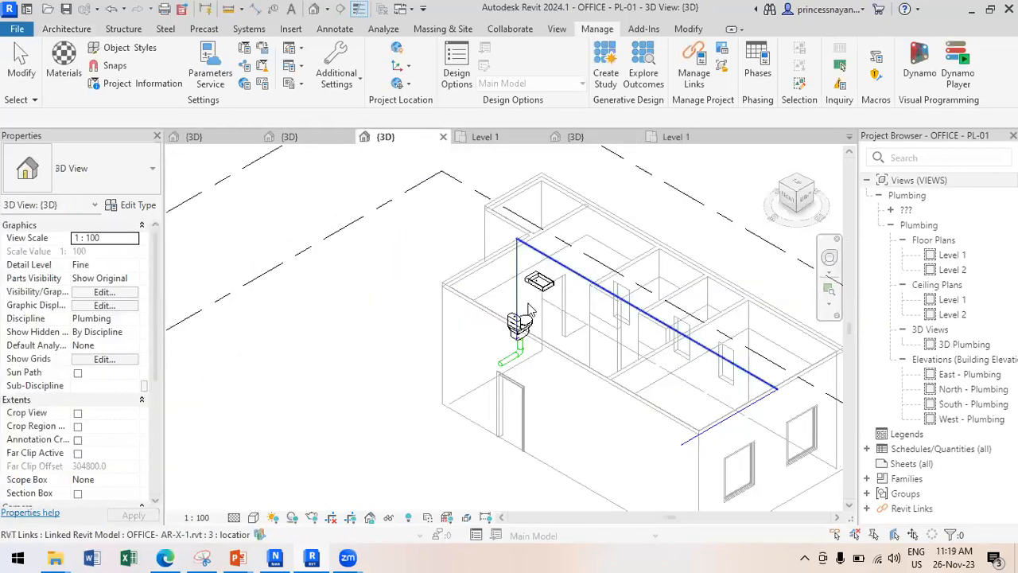
{"action": "scroll", "coordinate": [528, 310], "scroll_direction": "up", "scroll_amount": 2}
{"action": "scroll", "coordinate": [495, 367], "scroll_direction": "up", "scroll_amount": 2}
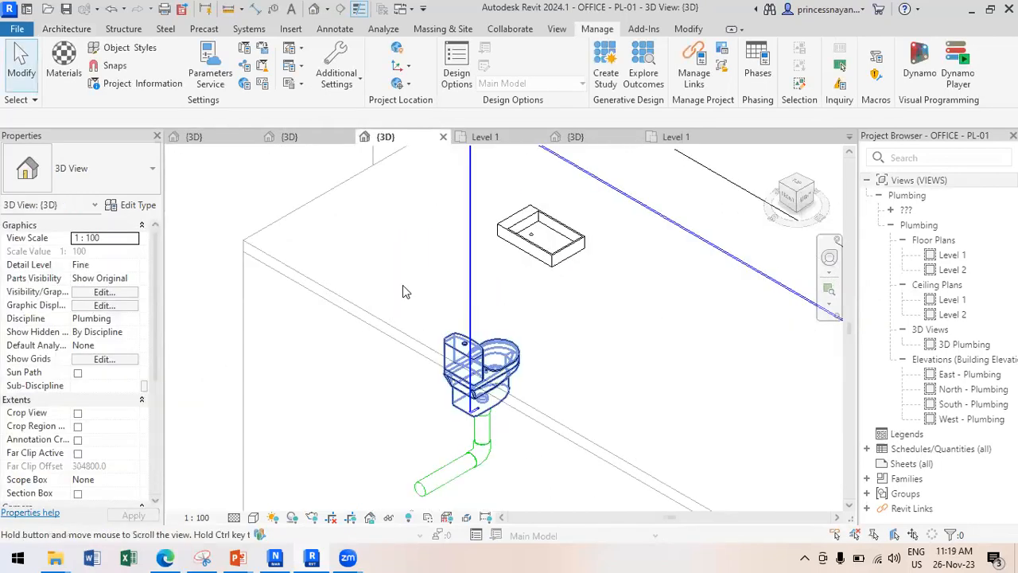
{"action": "middle_click_drag", "start_coordinate": [482, 362], "coordinate": [402, 289]}
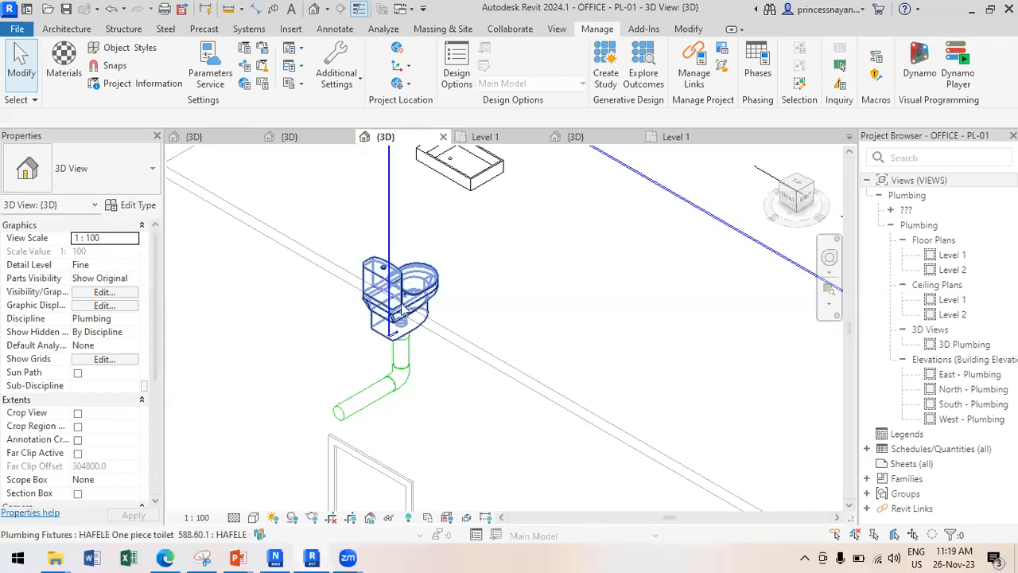
{"action": "scroll", "coordinate": [380, 275], "scroll_direction": "down", "scroll_amount": 1}
{"action": "scroll", "coordinate": [386, 340], "scroll_direction": "down", "scroll_amount": 1}
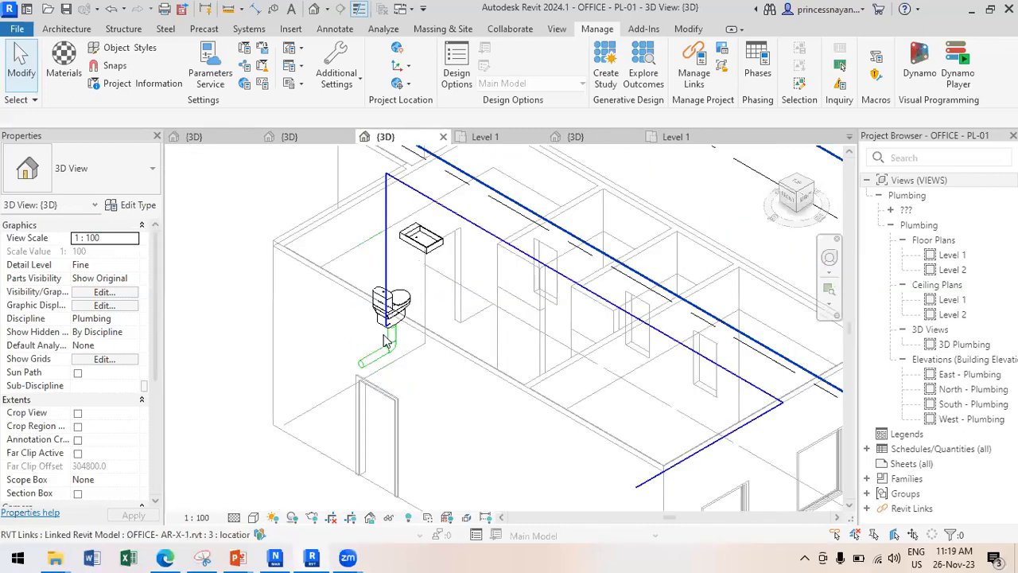
{"action": "scroll", "coordinate": [391, 268], "scroll_direction": "down", "scroll_amount": 2}
{"action": "scroll", "coordinate": [648, 463], "scroll_direction": "up", "scroll_amount": 1}
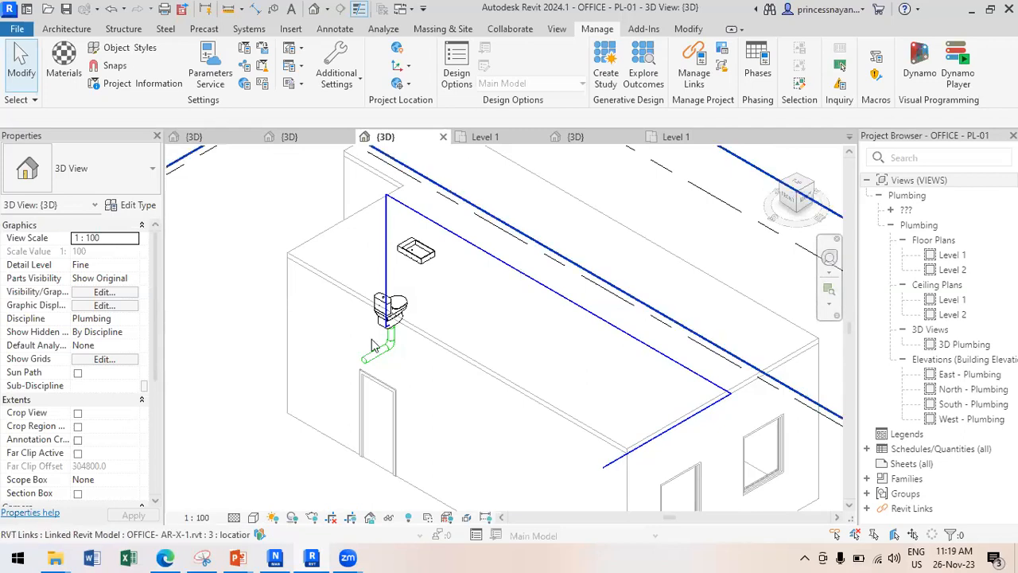
Open the plumbing Level 1 floor plan, then switch to the electrical 3D view.
{"action": "double_click", "coordinate": [954, 256]}
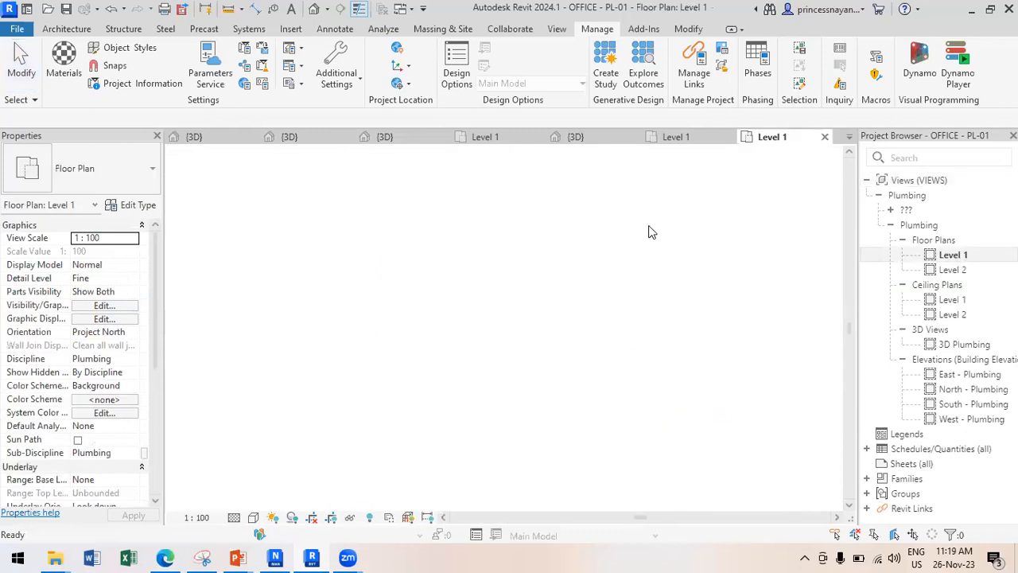
{"action": "scroll", "coordinate": [490, 277], "scroll_direction": "up", "scroll_amount": 5}
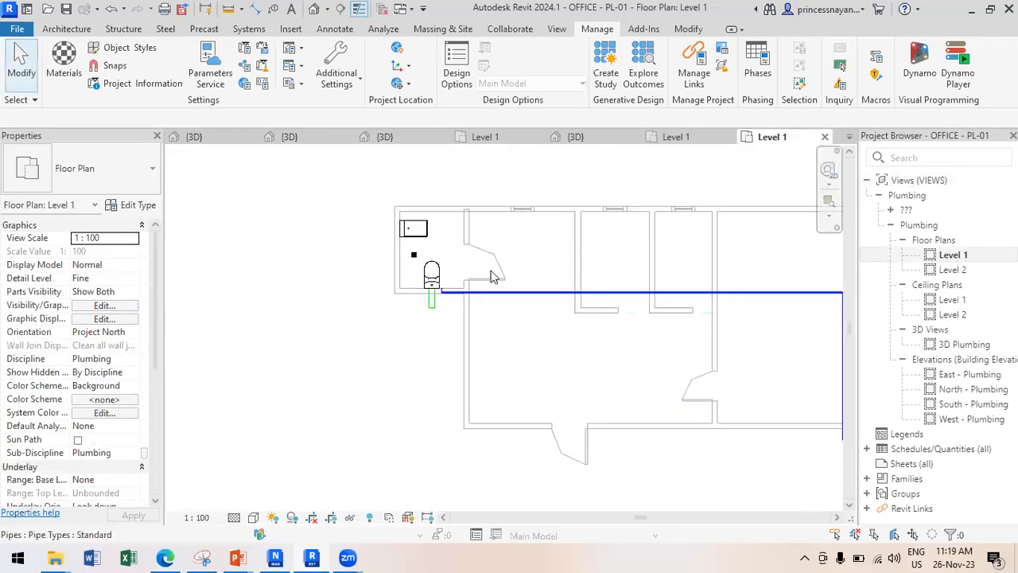
{"action": "scroll", "coordinate": [490, 276], "scroll_direction": "up", "scroll_amount": 2}
{"action": "scroll", "coordinate": [493, 274], "scroll_direction": "down", "scroll_amount": 2}
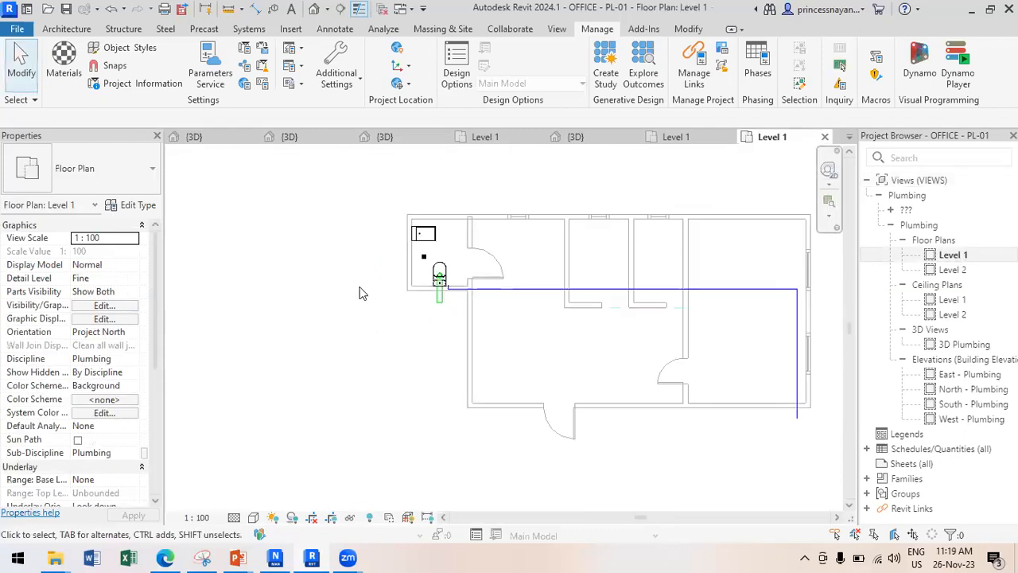
{"action": "scroll", "coordinate": [443, 286], "scroll_direction": "up", "scroll_amount": 1}
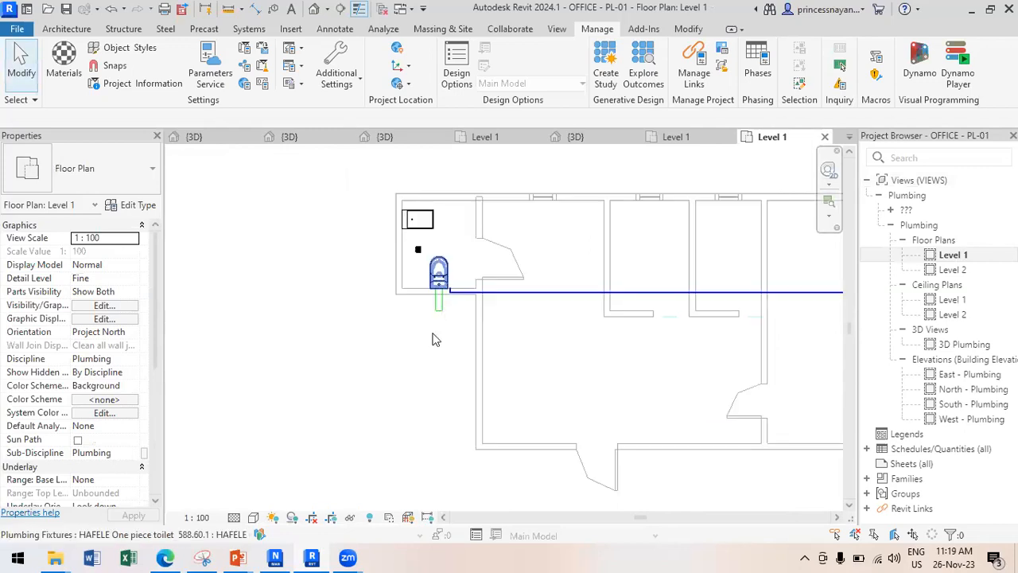
{"action": "left_click", "coordinate": [306, 141]}
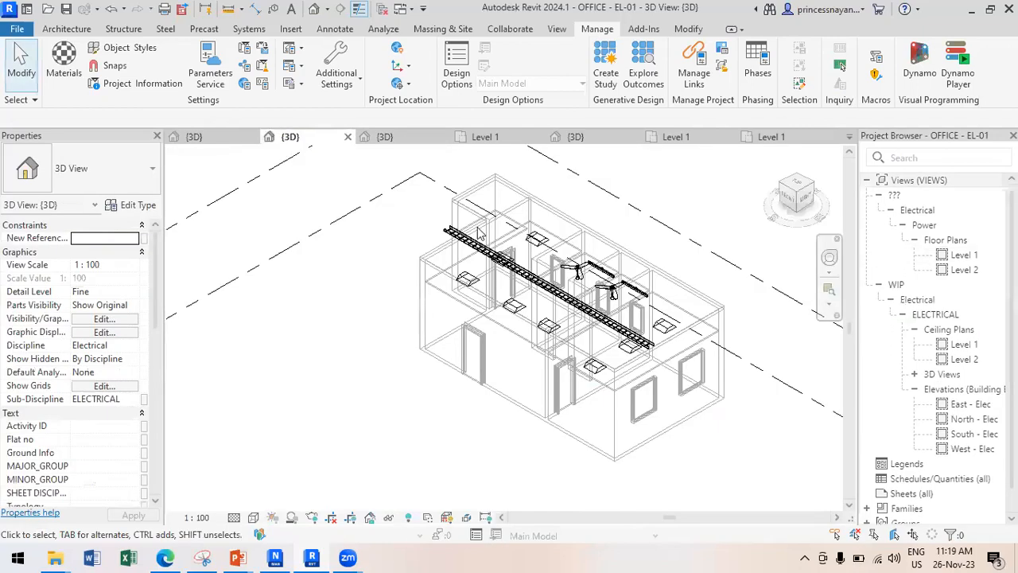
Open the electrical Power Level 1 plan with cable tray and fans, then switch to the FF-01 3D view.
{"action": "scroll", "coordinate": [667, 273], "scroll_direction": "up", "scroll_amount": 3}
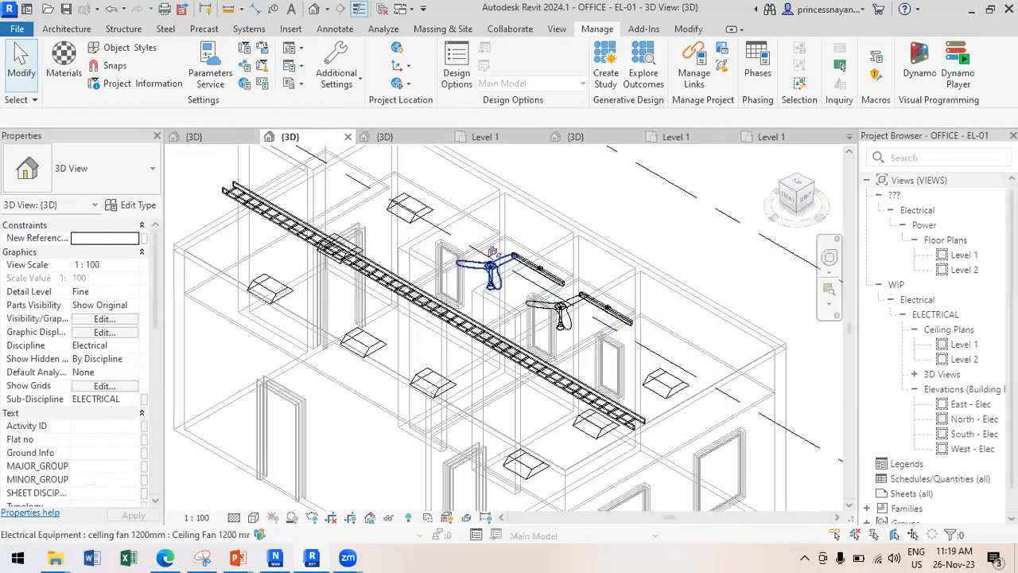
{"action": "left_click", "coordinate": [958, 256]}
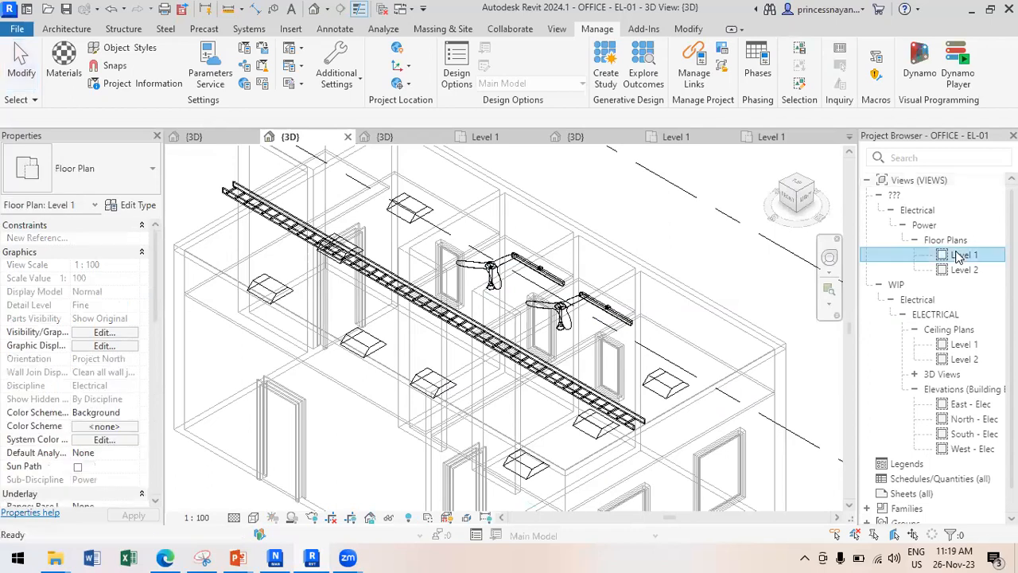
{"action": "double_click", "coordinate": [960, 255]}
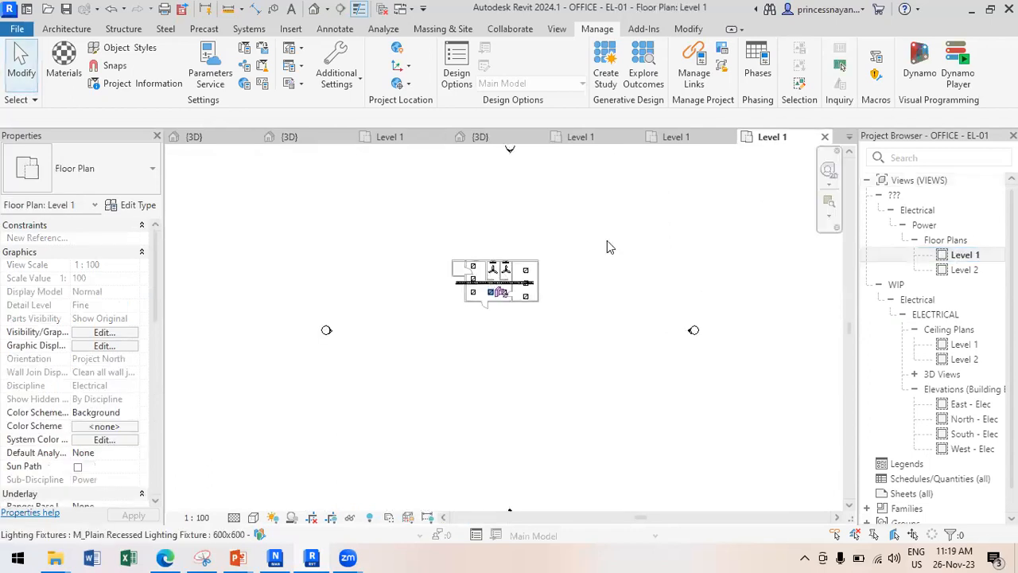
{"action": "scroll", "coordinate": [501, 273], "scroll_direction": "up", "scroll_amount": 5}
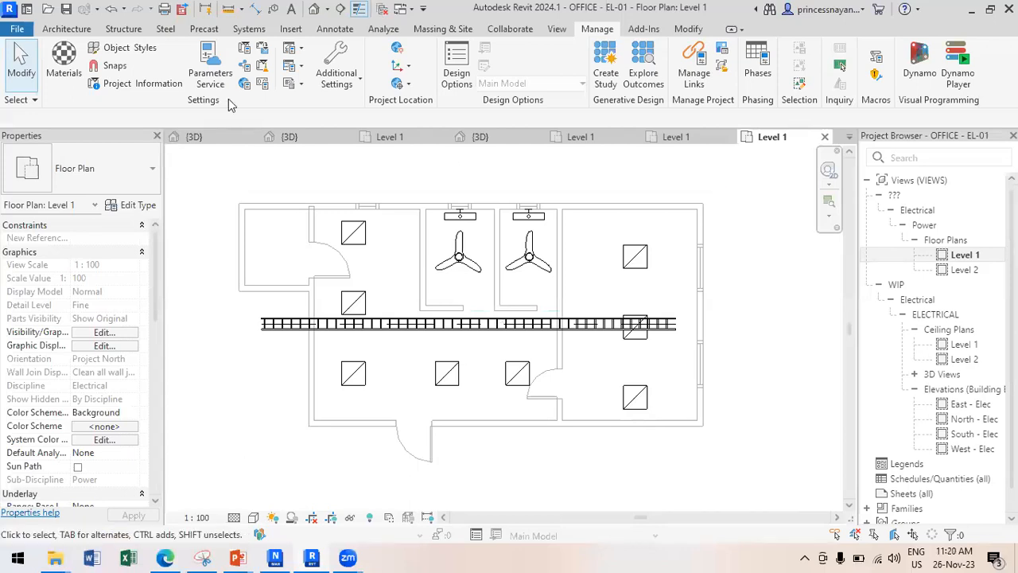
{"action": "left_click", "coordinate": [204, 140]}
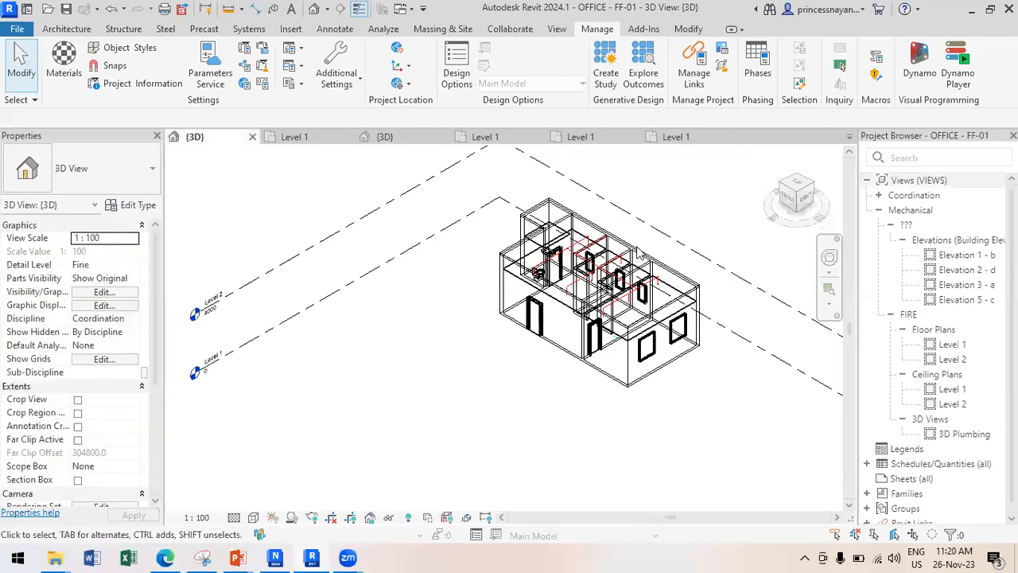
Open the FIRE Level 1 floor plan and zoom in on the red sprinkler piping.
{"action": "scroll", "coordinate": [569, 253], "scroll_direction": "up", "scroll_amount": 3}
{"action": "scroll", "coordinate": [521, 270], "scroll_direction": "up", "scroll_amount": 3}
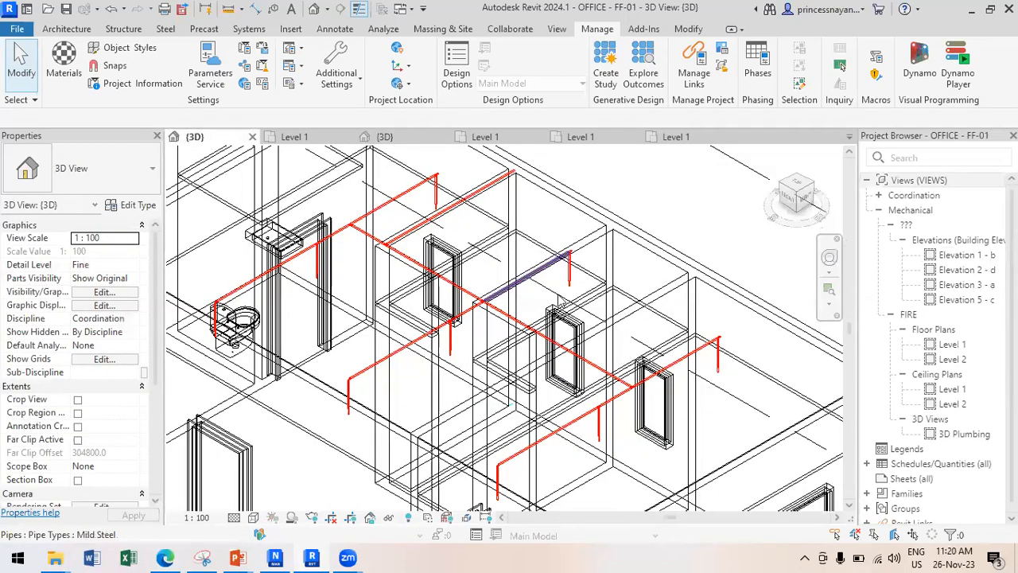
{"action": "left_click", "coordinate": [958, 350]}
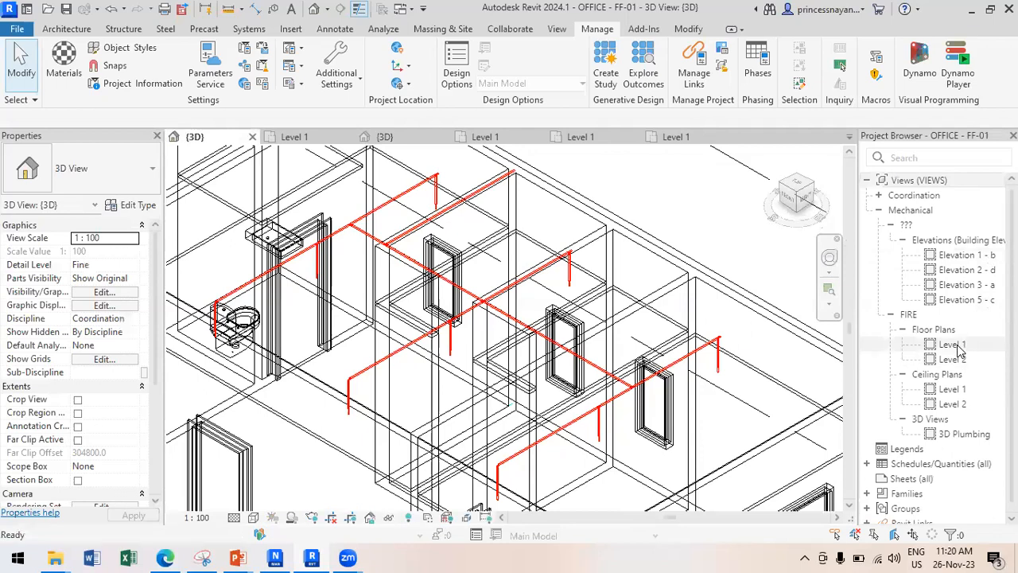
{"action": "double_click", "coordinate": [958, 345]}
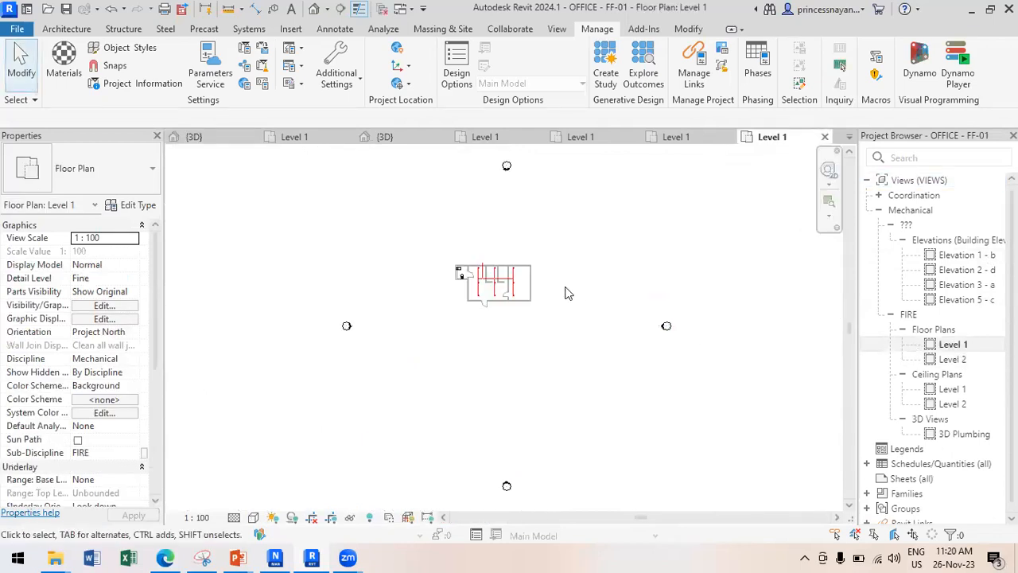
{"action": "scroll", "coordinate": [445, 277], "scroll_direction": "up", "scroll_amount": 2}
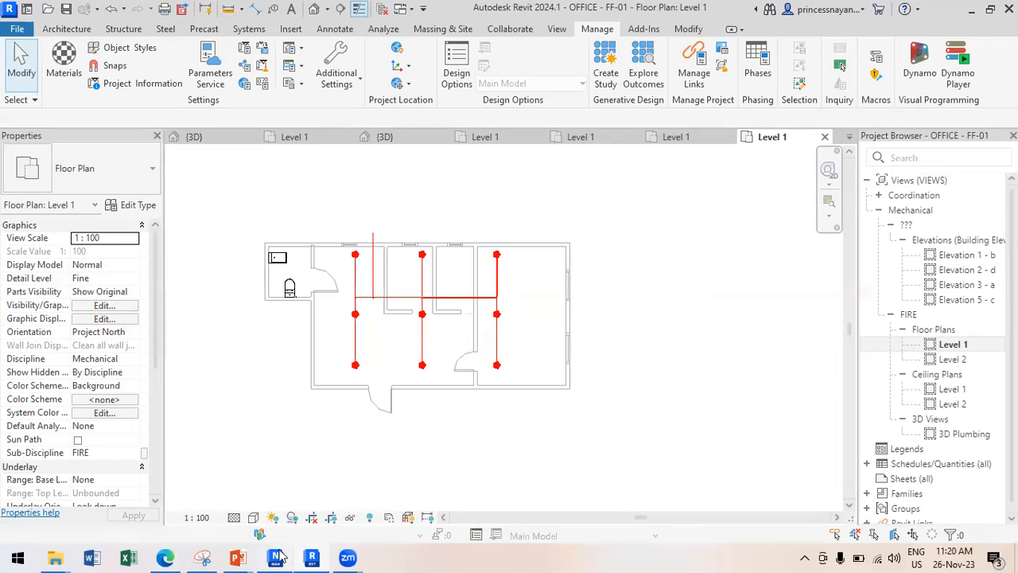
In Navisworks, close the Find Items panel and zoom the AR-X-1 model, then return to Revit.
{"action": "mouse_move", "coordinate": [278, 556]}
{"action": "left_click", "coordinate": [278, 521]}
{"action": "mouse_move", "coordinate": [278, 517]}
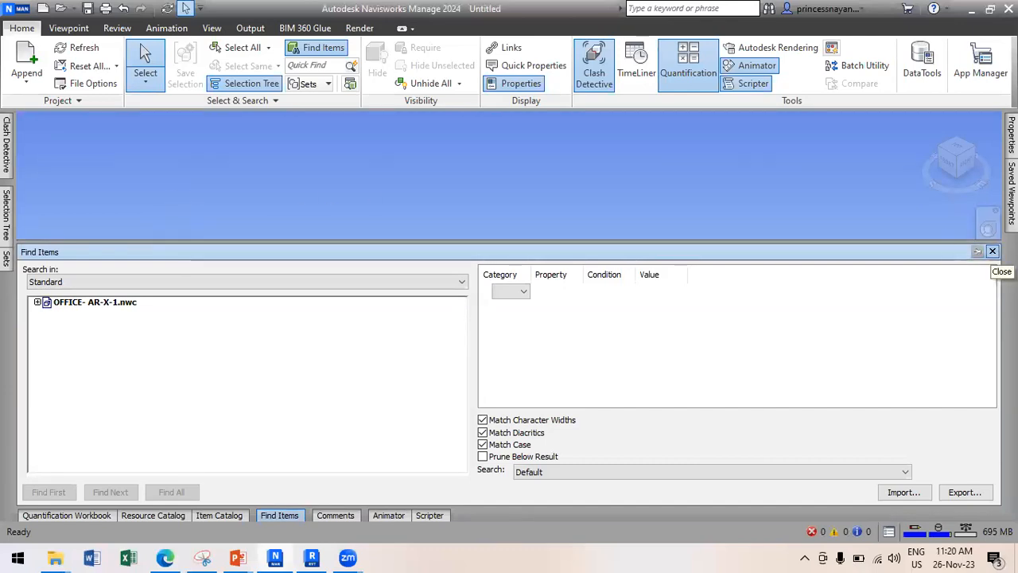
{"action": "left_click", "coordinate": [991, 252]}
{"action": "scroll", "coordinate": [434, 310], "scroll_direction": "up", "scroll_amount": 1}
{"action": "scroll", "coordinate": [434, 311], "scroll_direction": "up", "scroll_amount": 2}
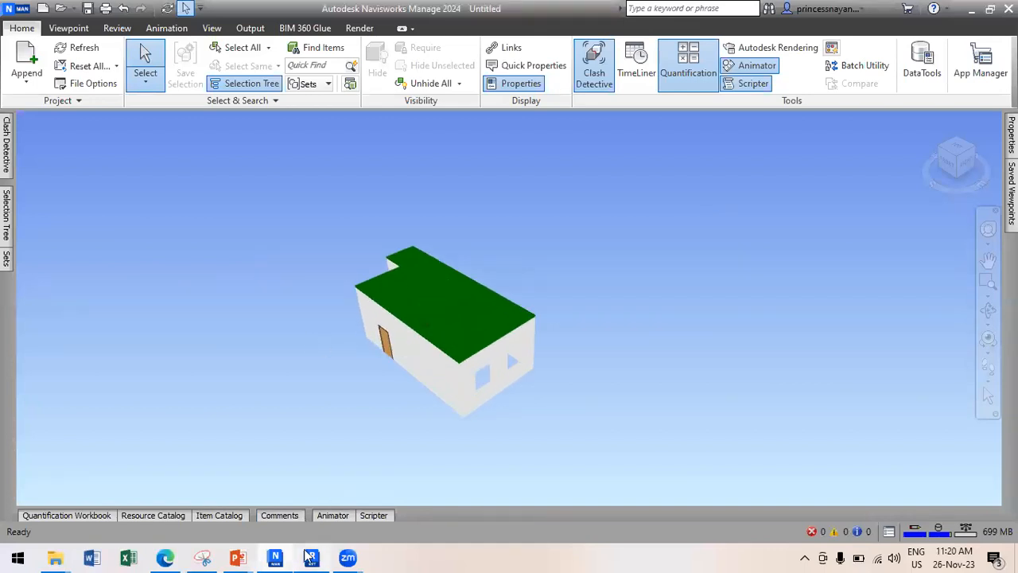
{"action": "mouse_move", "coordinate": [310, 555]}
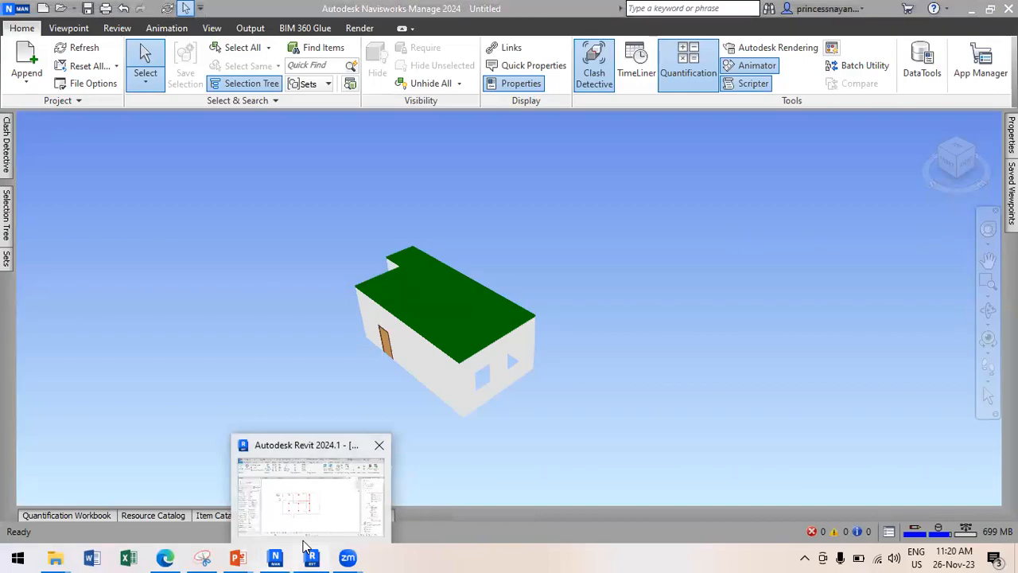
{"action": "left_click", "coordinate": [310, 497]}
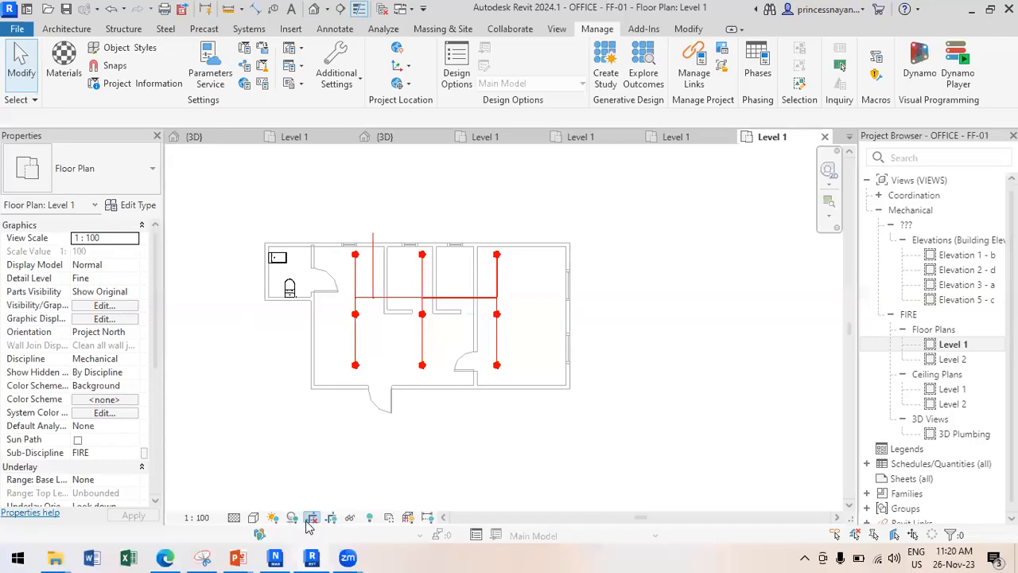
Switch from the EL-01 and AC--01 Level 1 plans to the AC--01 {3D} view and zoom in.
{"action": "left_click", "coordinate": [685, 142]}
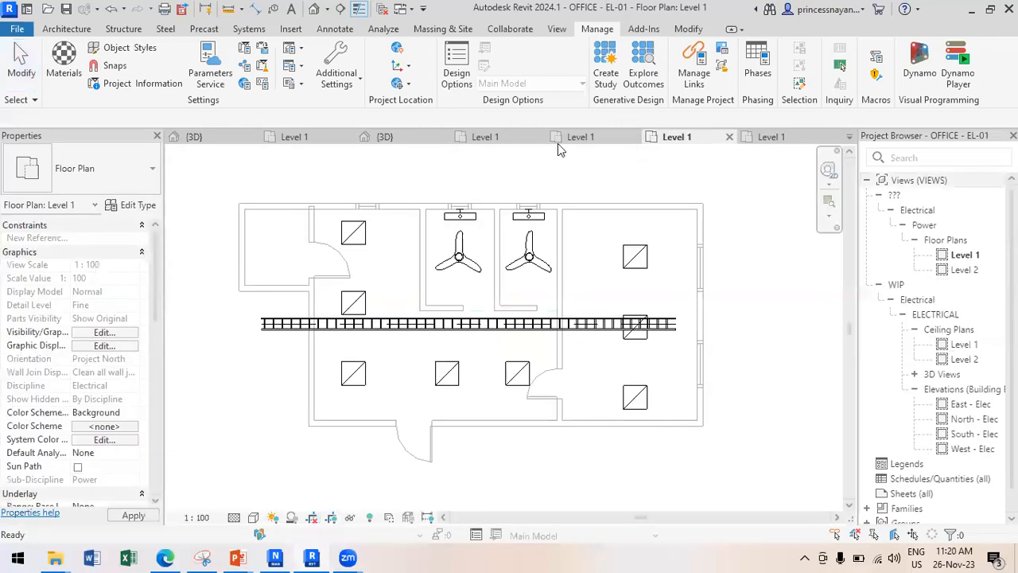
{"action": "left_click", "coordinate": [489, 141]}
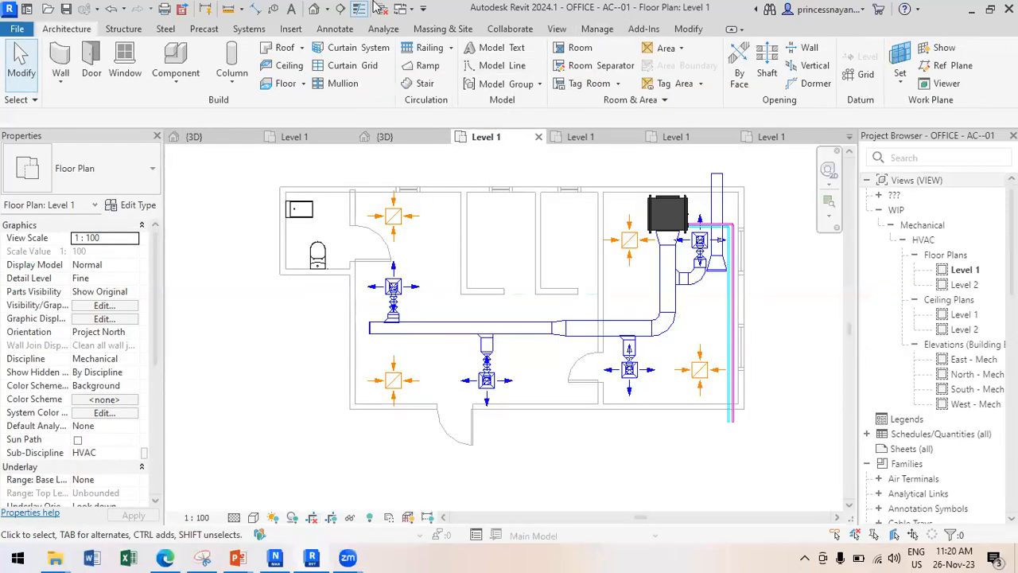
{"action": "left_click", "coordinate": [359, 8]}
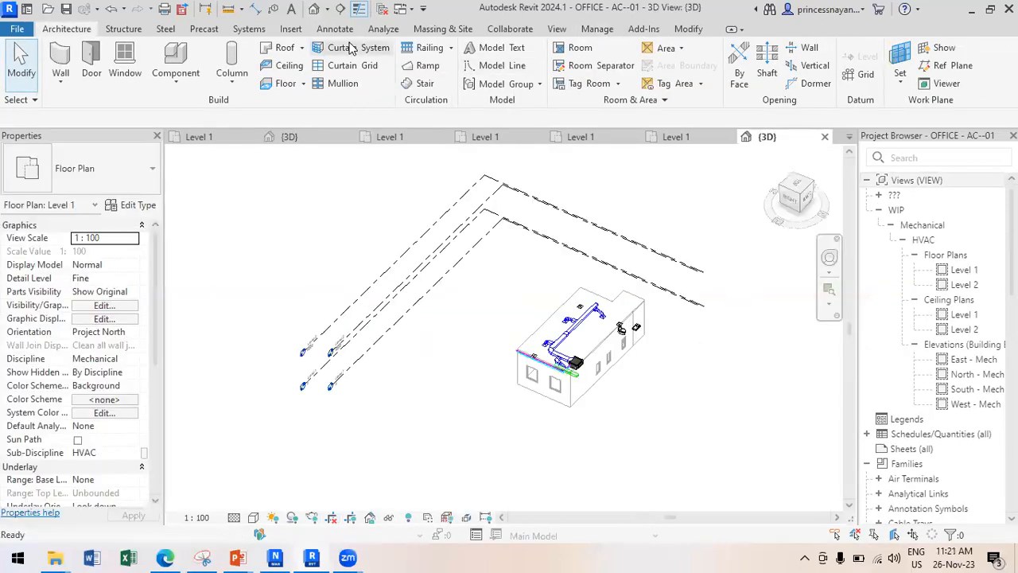
{"action": "scroll", "coordinate": [636, 330], "scroll_direction": "up", "scroll_amount": 2}
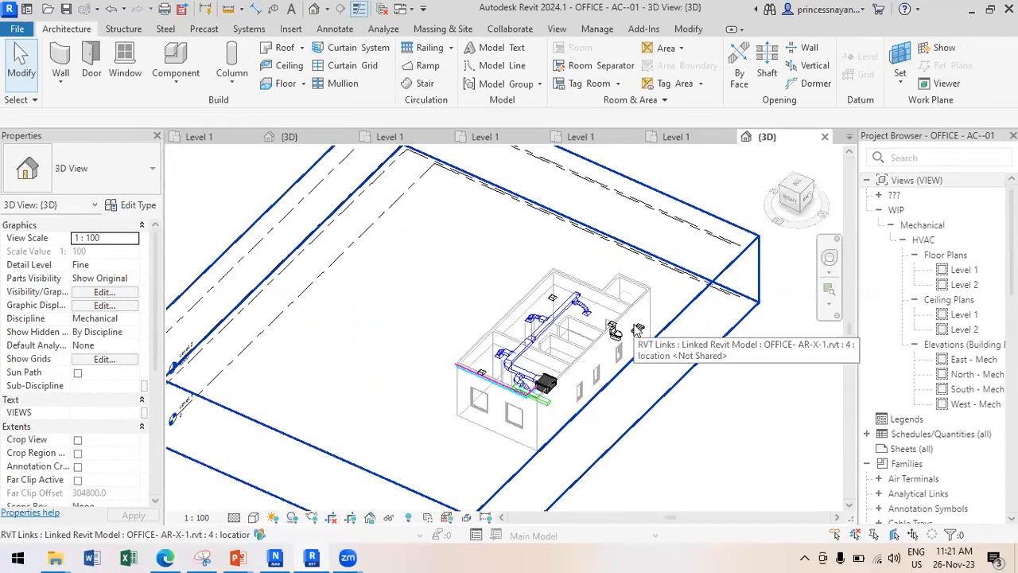
{"action": "scroll", "coordinate": [636, 330], "scroll_direction": "up", "scroll_amount": 2}
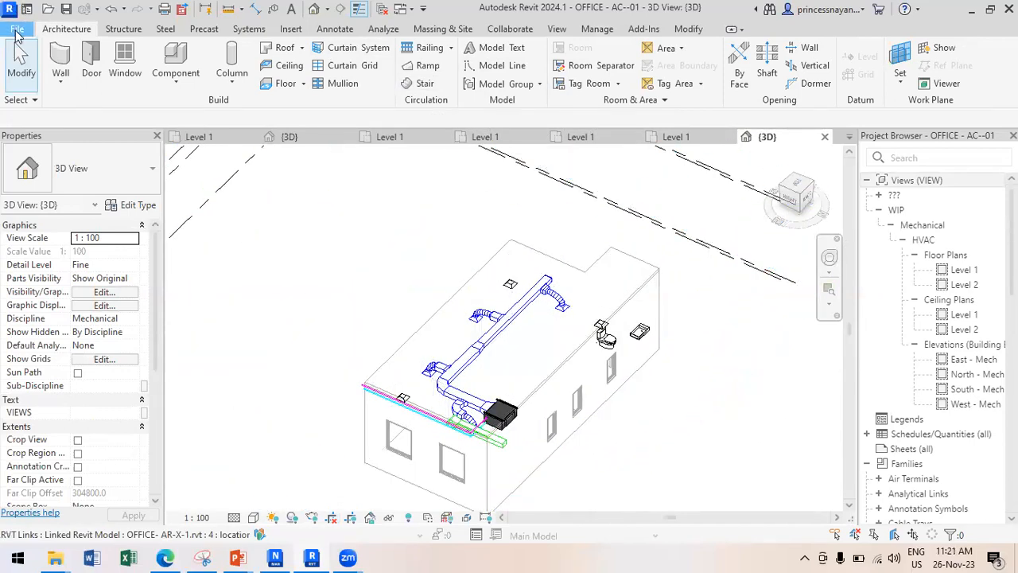
{"action": "left_click", "coordinate": [17, 29]}
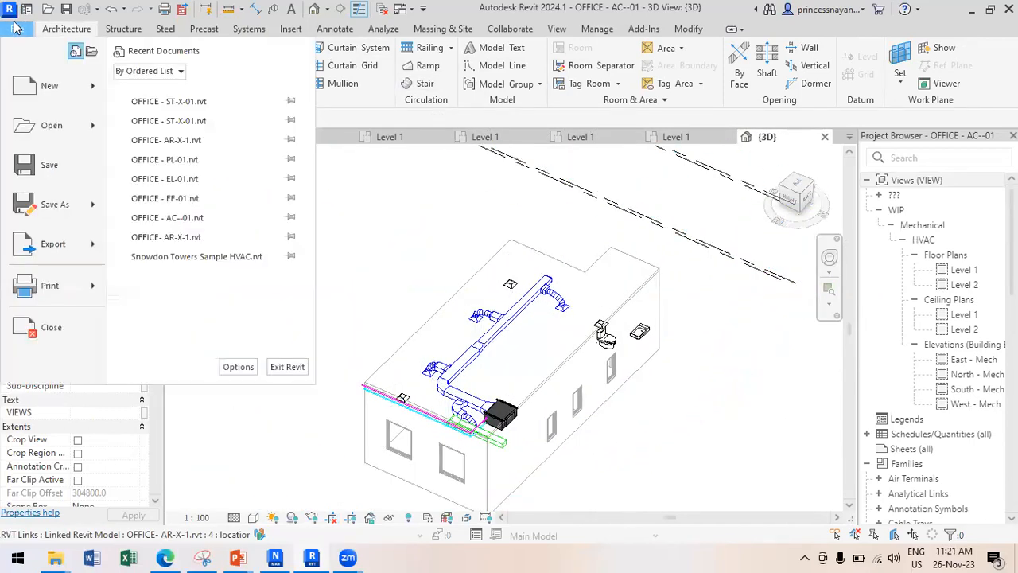
{"action": "left_click", "coordinate": [54, 255]}
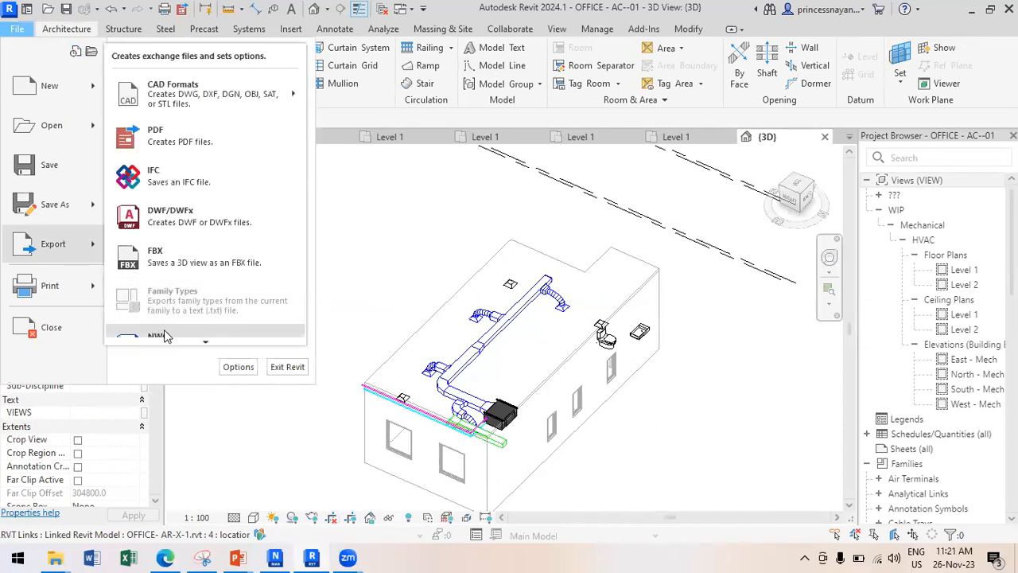
{"action": "scroll", "coordinate": [166, 335], "scroll_direction": "down", "scroll_amount": 1}
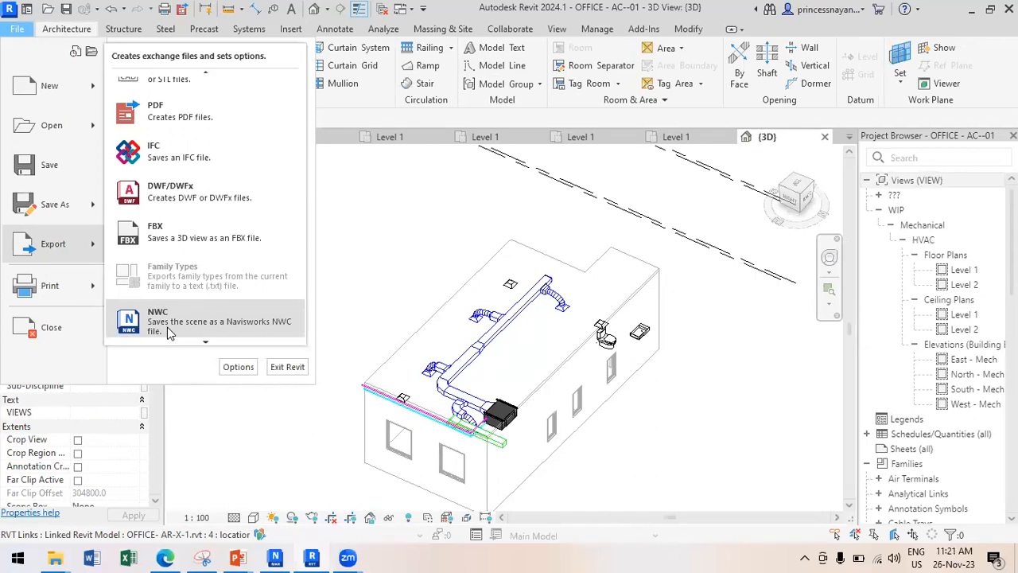
{"action": "left_click", "coordinate": [169, 326]}
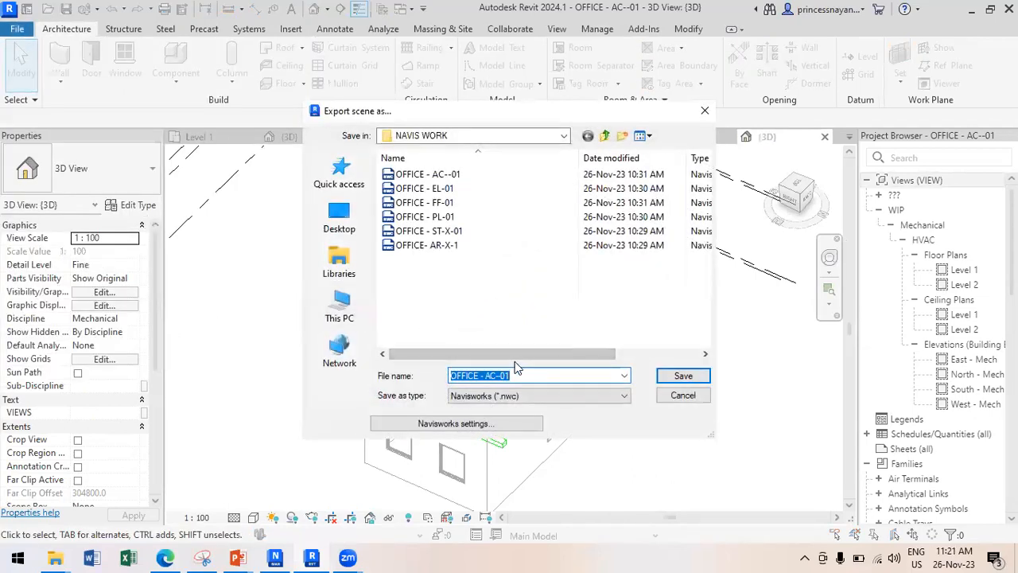
{"action": "left_click", "coordinate": [705, 112]}
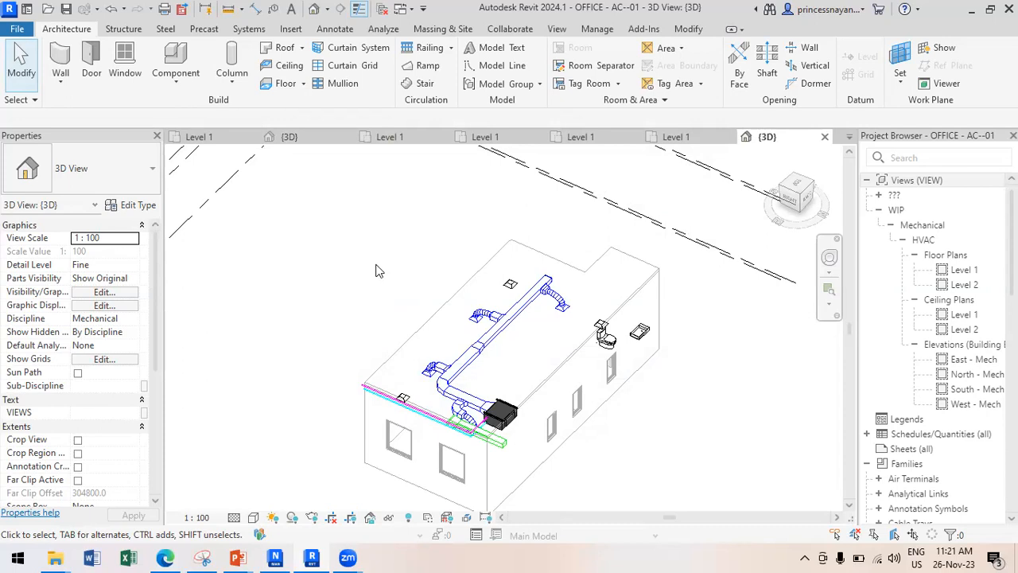
{"action": "left_click", "coordinate": [276, 557]}
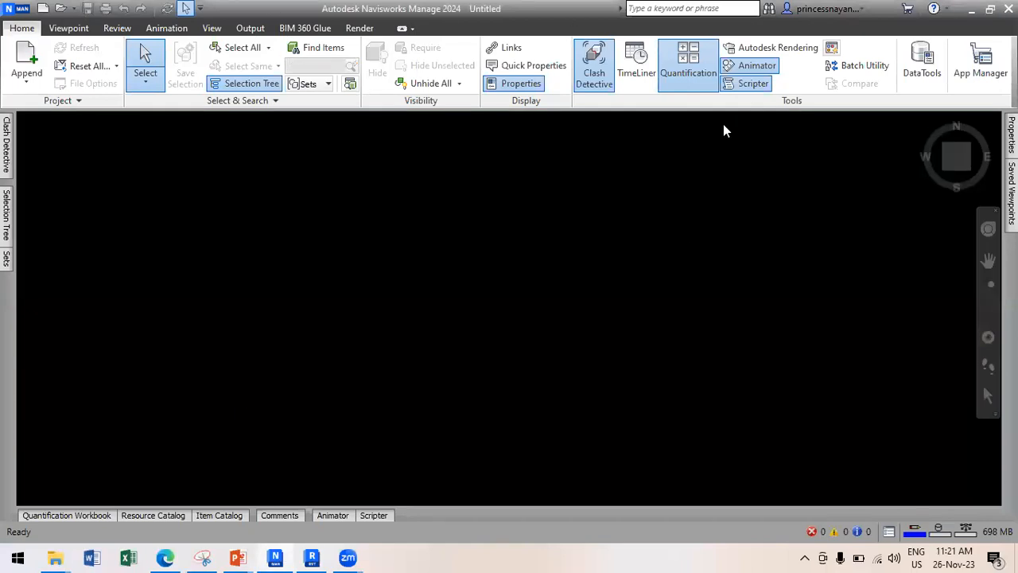
{"action": "left_click", "coordinate": [312, 557]}
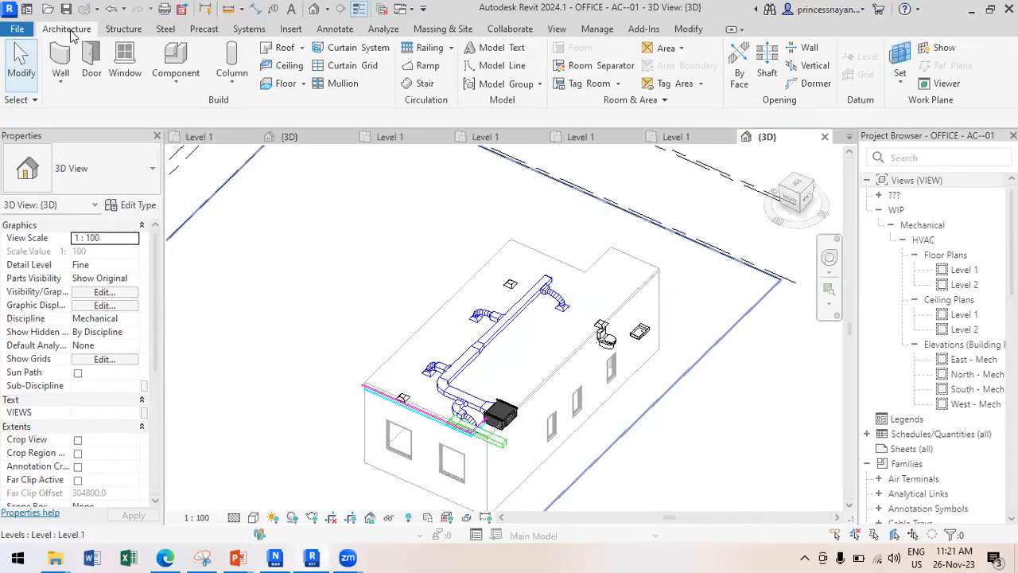
Browse the Structure, Steel and Precast ribbon tabs, ending on the Systems tools.
{"action": "left_click", "coordinate": [127, 29]}
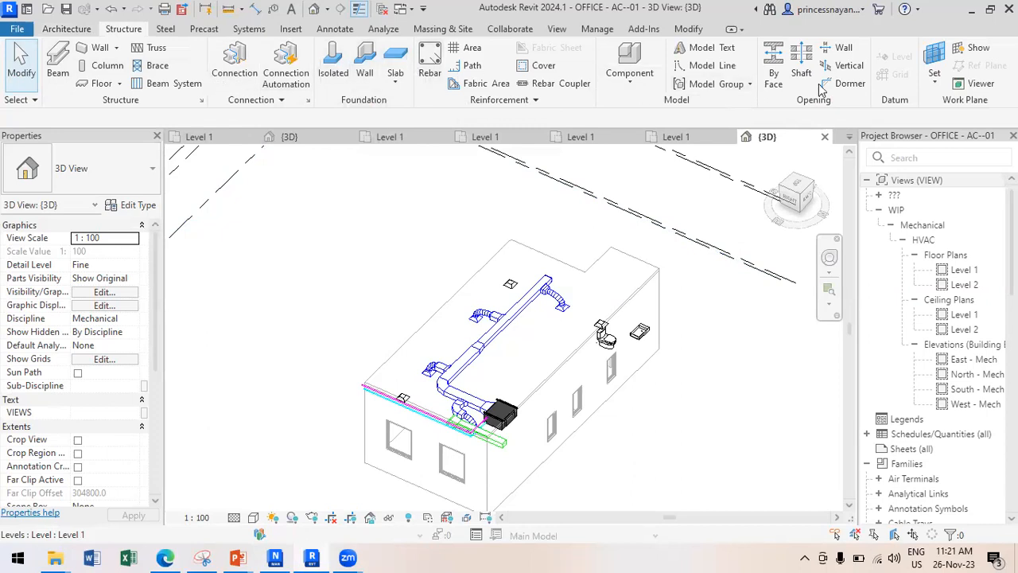
{"action": "left_click", "coordinate": [163, 29]}
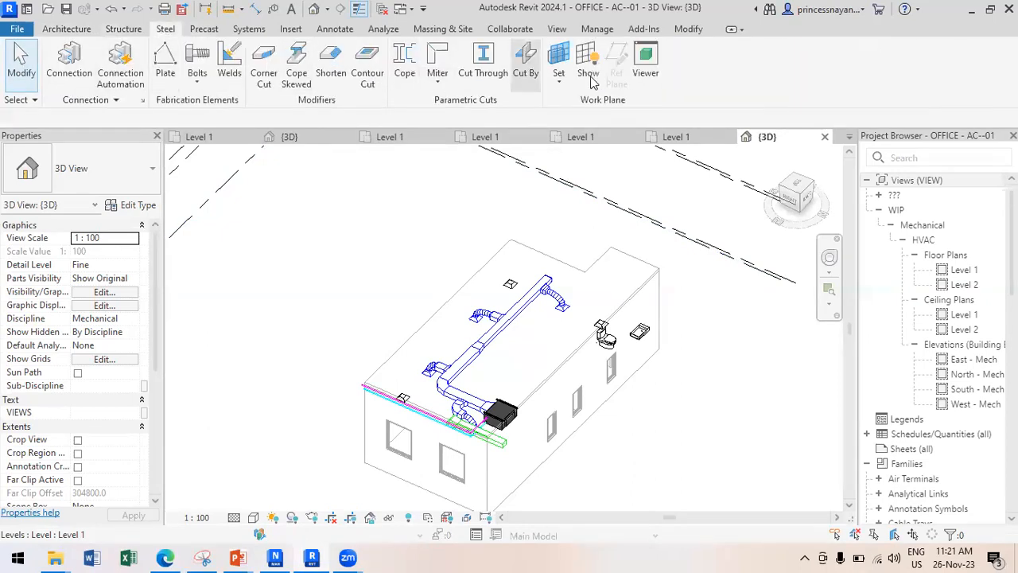
{"action": "left_click", "coordinate": [202, 29]}
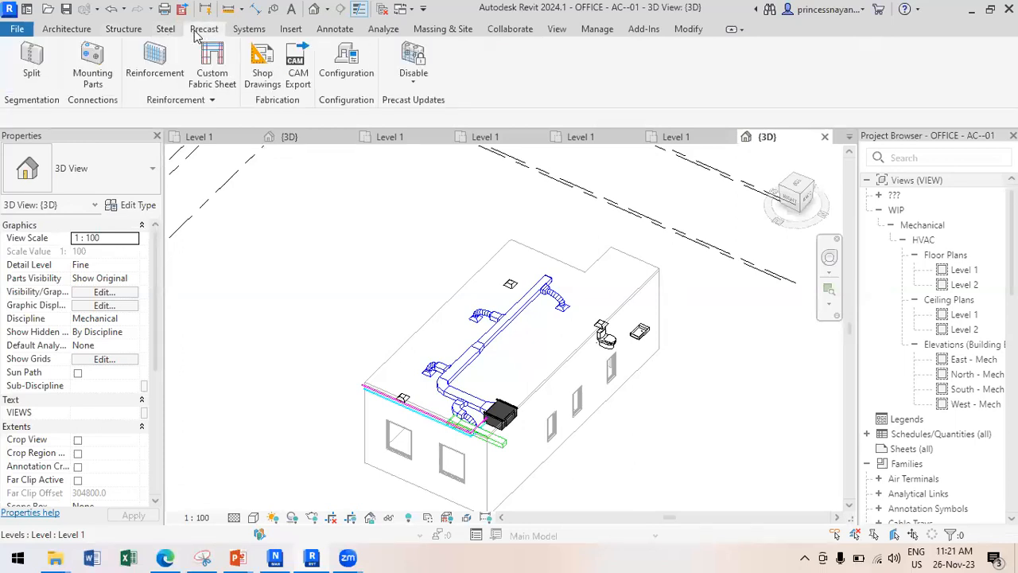
{"action": "left_click", "coordinate": [249, 30]}
{"action": "left_click", "coordinate": [249, 31]}
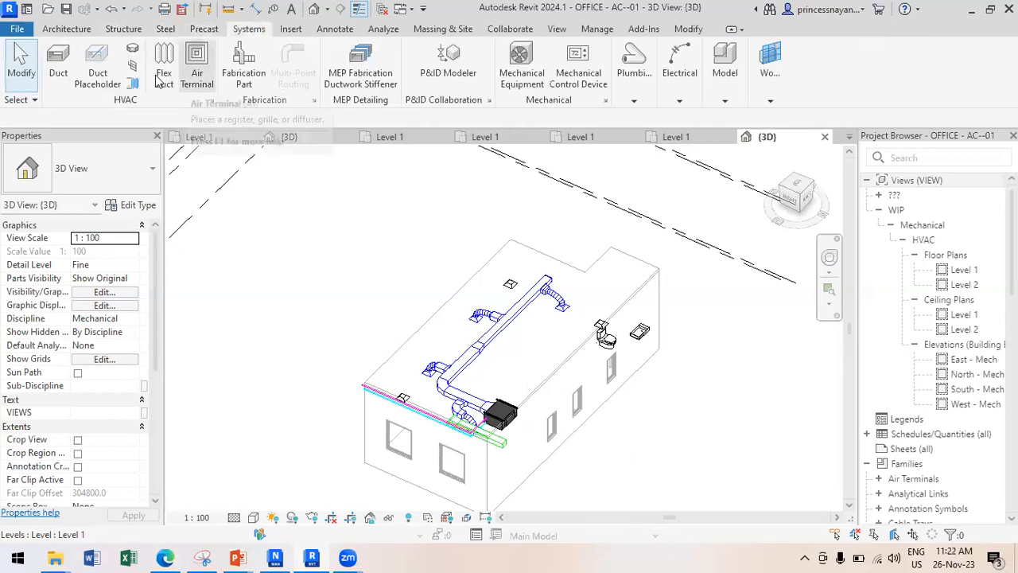
Draw an L-shaped 500 × 200 rectangular duct with an elbow beside the building's left side.
{"action": "left_click", "coordinate": [58, 70]}
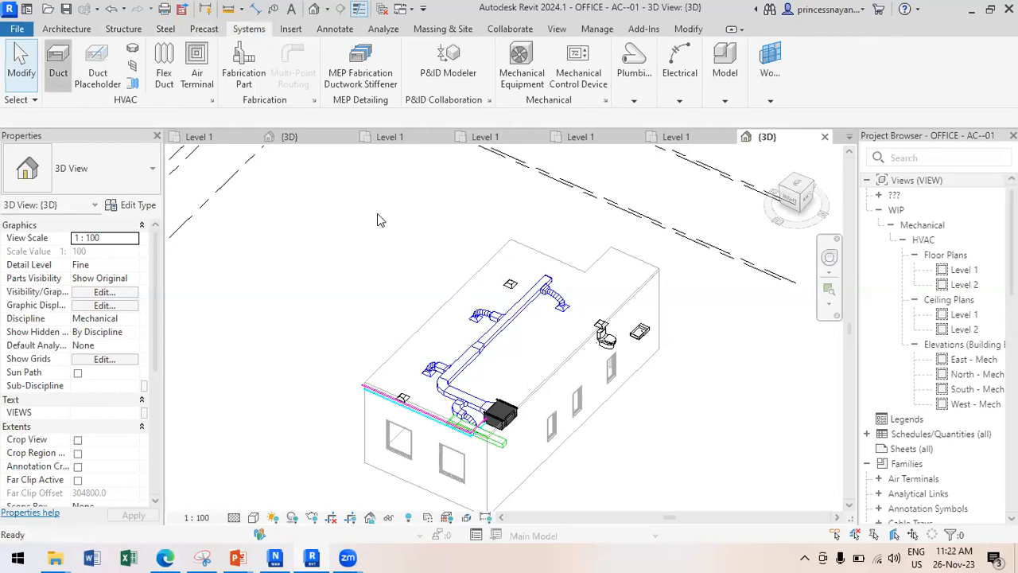
{"action": "left_click", "coordinate": [428, 245]}
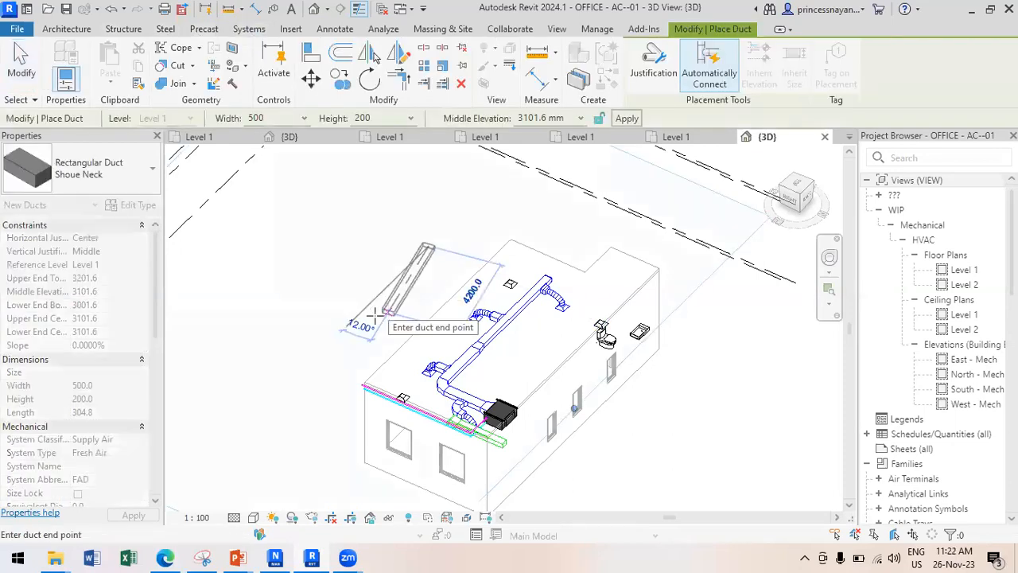
{"action": "left_click", "coordinate": [311, 291]}
{"action": "left_click", "coordinate": [299, 299]}
{"action": "key", "text": "Escape"}
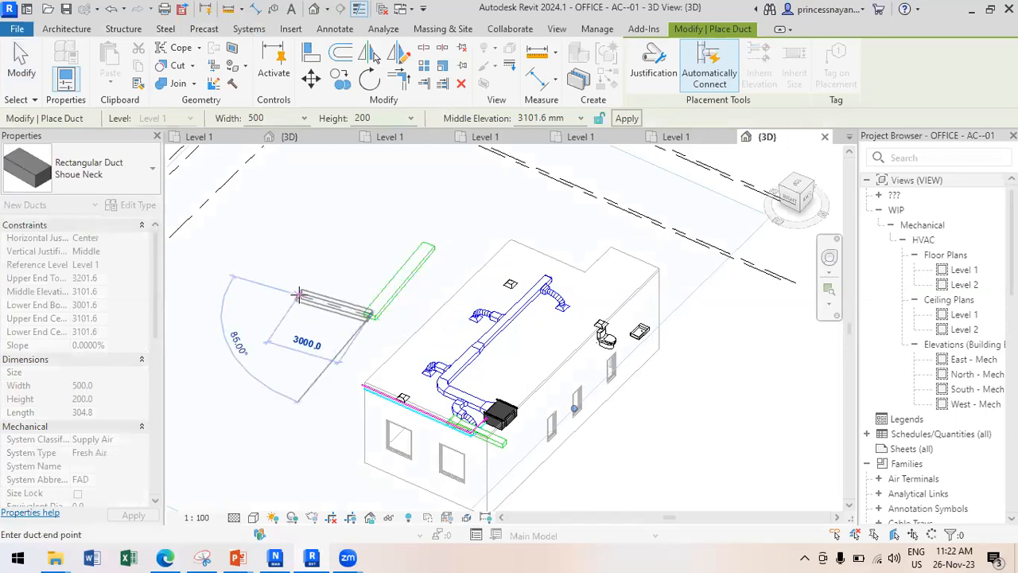
{"action": "key", "text": "Escape"}
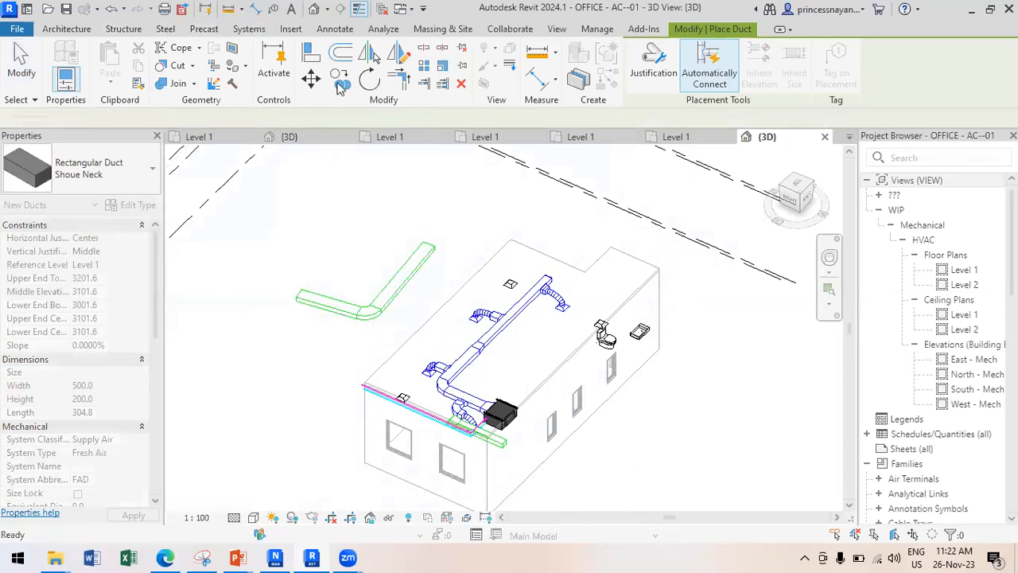
Look through the Plumbing and Electrical tool lists on the Systems tab.
{"action": "left_click", "coordinate": [248, 29]}
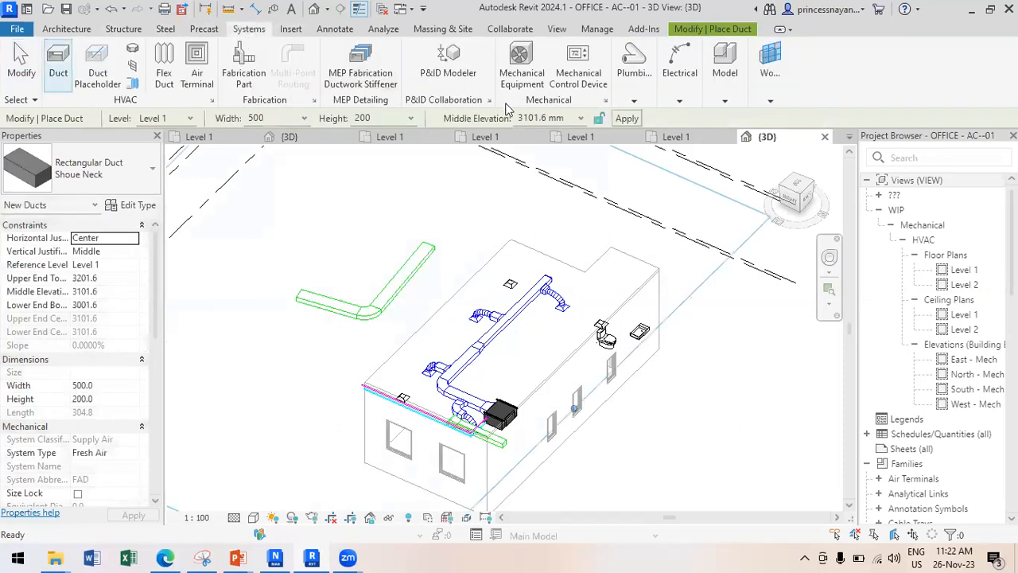
{"action": "left_click", "coordinate": [644, 97]}
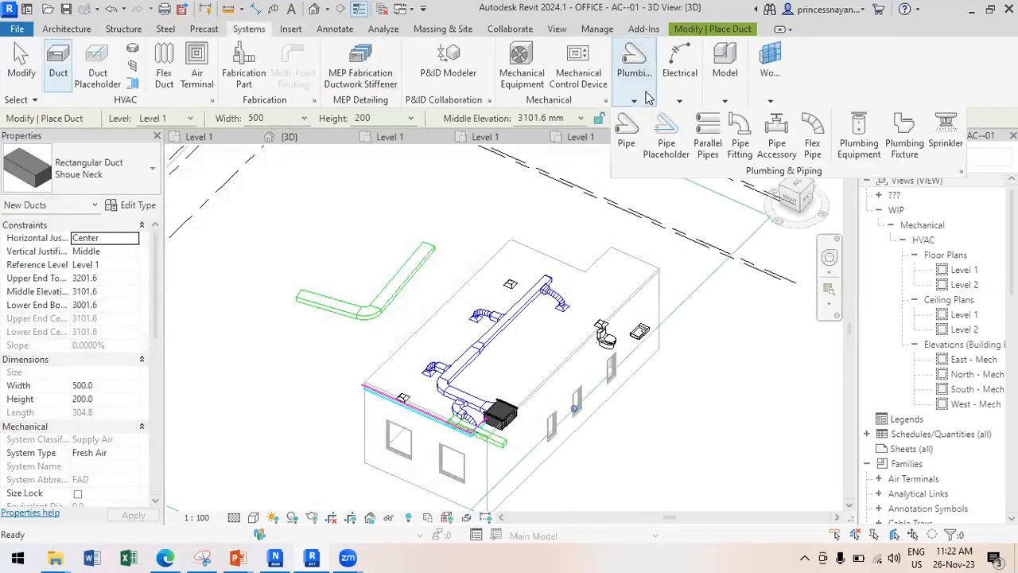
{"action": "left_click", "coordinate": [687, 95]}
Browse the Insert, Annotate, Massing & Site, Collaborate and View tabs, cancelling the lingering duct command.
{"action": "left_click", "coordinate": [294, 30]}
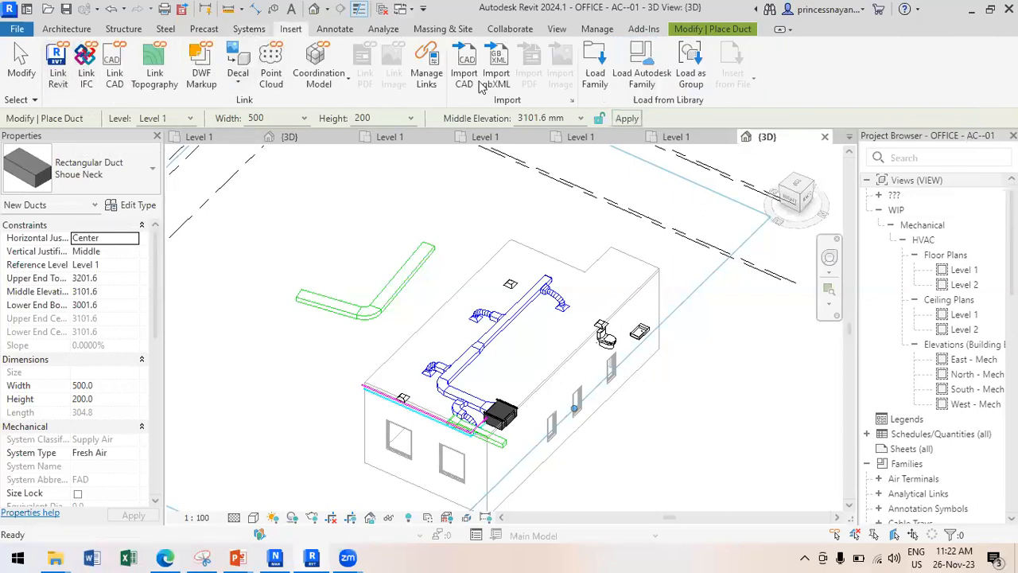
{"action": "left_click", "coordinate": [342, 30]}
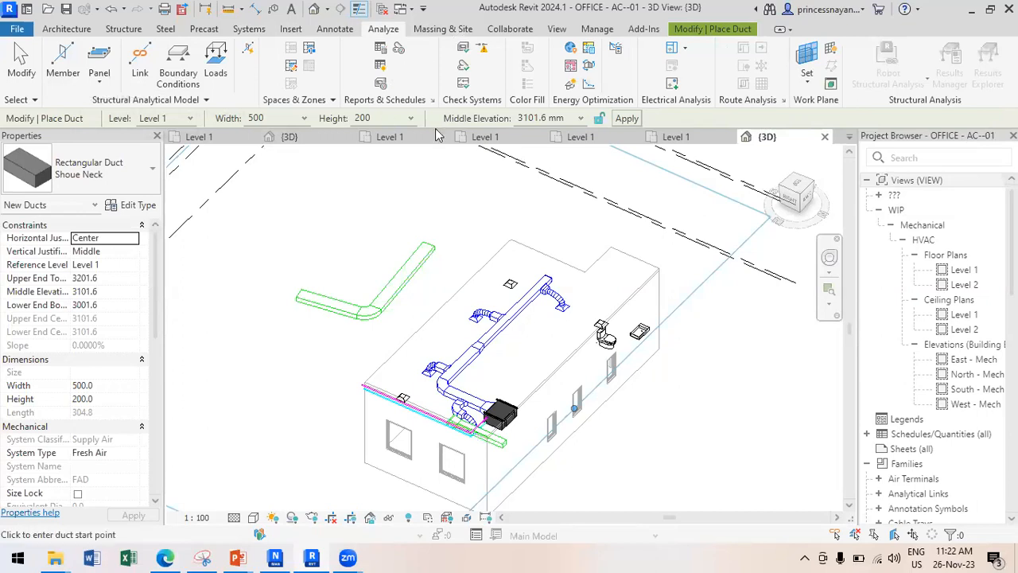
{"action": "left_click", "coordinate": [445, 30]}
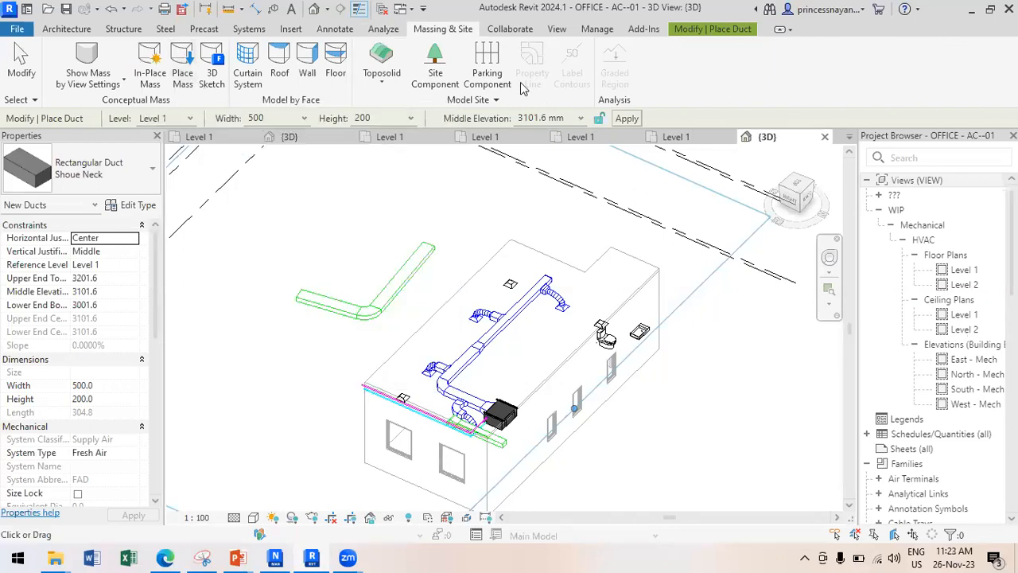
{"action": "left_click", "coordinate": [510, 29]}
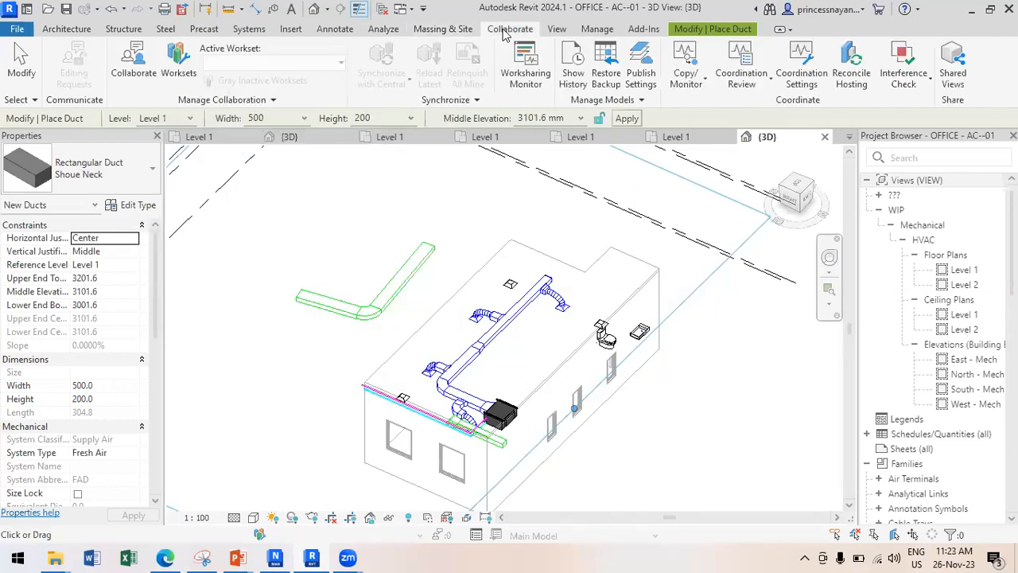
{"action": "left_click", "coordinate": [557, 29]}
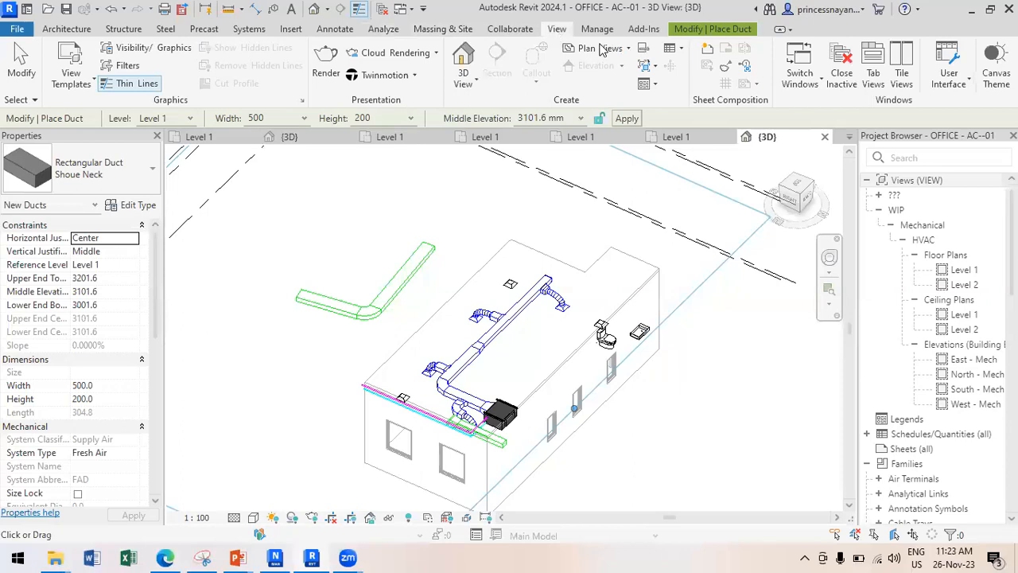
{"action": "key", "text": "Escape"}
Place a camera on the Level 1 plan to create a shaded 3D View 1.
{"action": "double_click", "coordinate": [960, 271]}
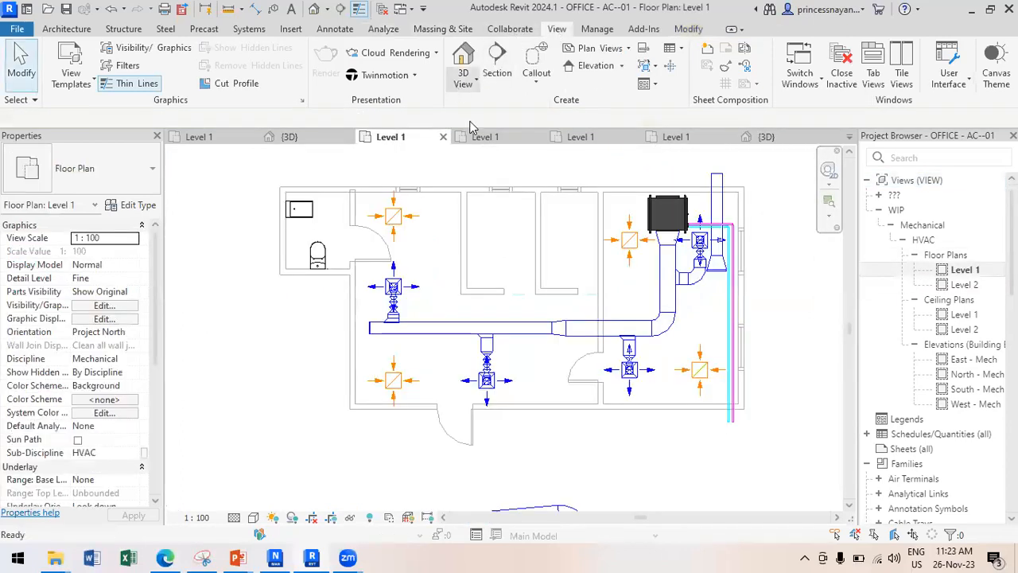
{"action": "left_click", "coordinate": [464, 80]}
{"action": "left_click", "coordinate": [479, 128]}
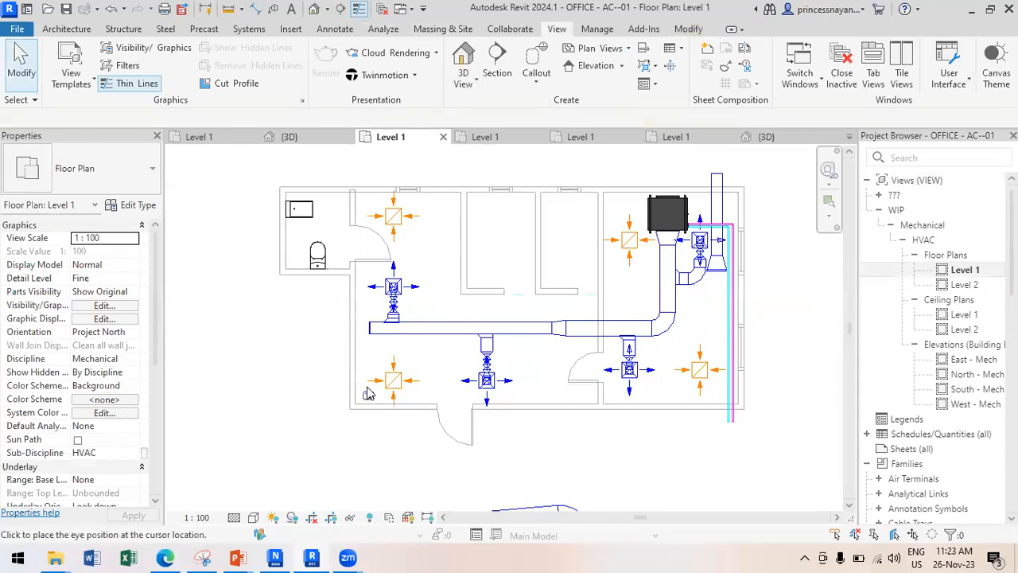
{"action": "left_click", "coordinate": [365, 387]}
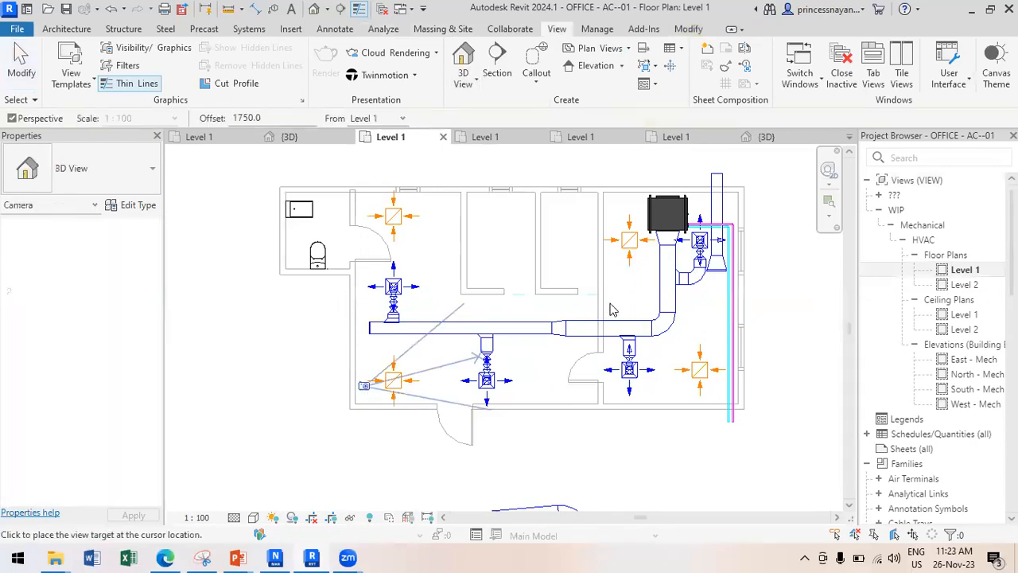
{"action": "left_click", "coordinate": [706, 237]}
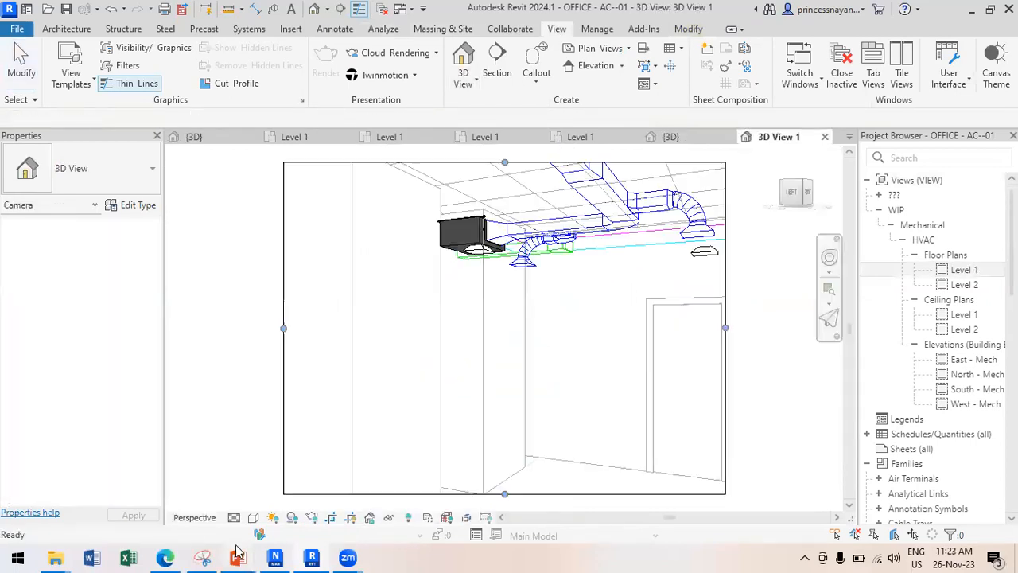
{"action": "left_click", "coordinate": [253, 517]}
{"action": "left_click", "coordinate": [275, 454]}
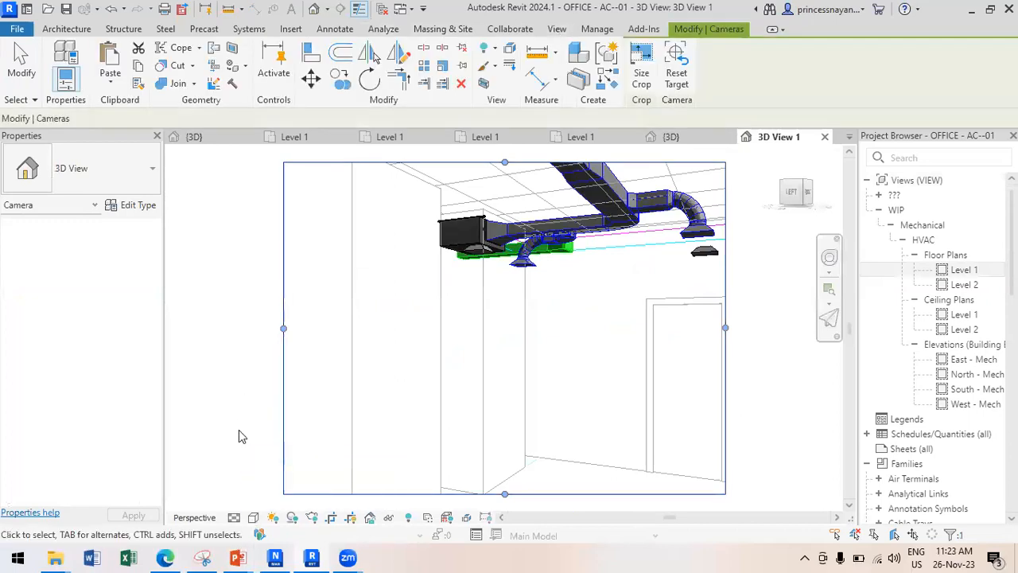
{"action": "left_click", "coordinate": [238, 430]}
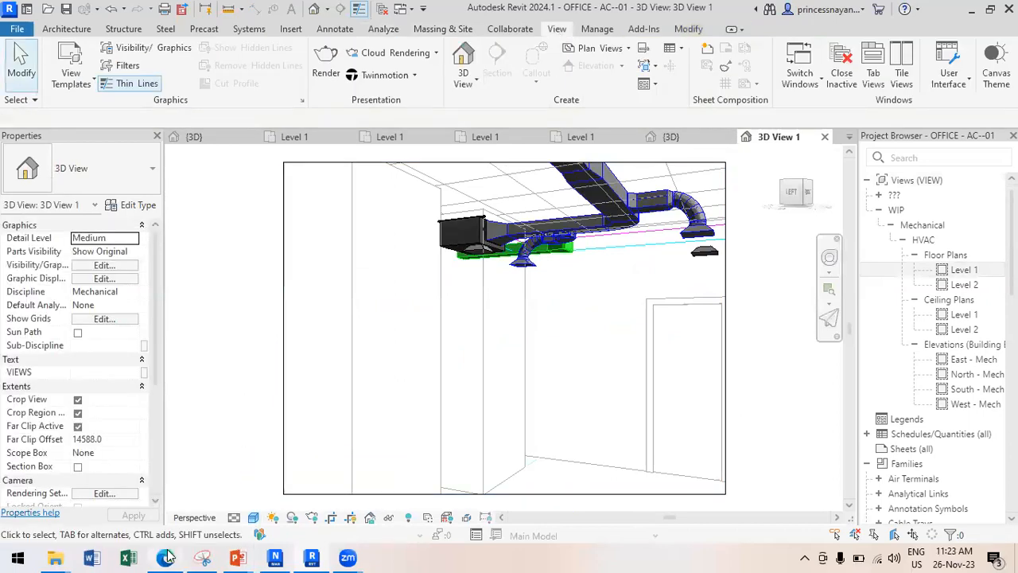
{"action": "mouse_move", "coordinate": [167, 557]}
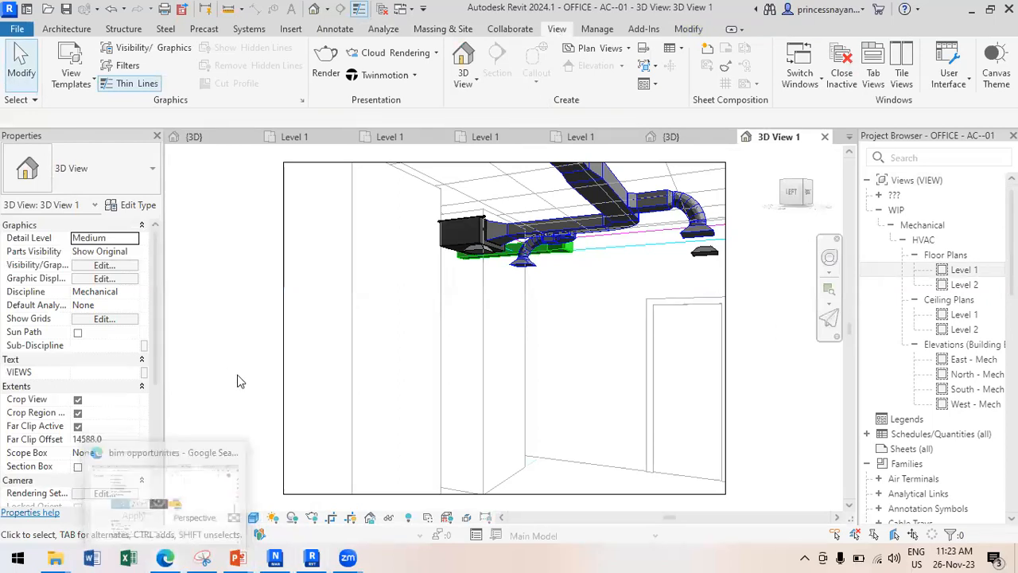
Create a walkthrough path on the Level 1 plan with a key frame near the duct.
{"action": "double_click", "coordinate": [963, 270]}
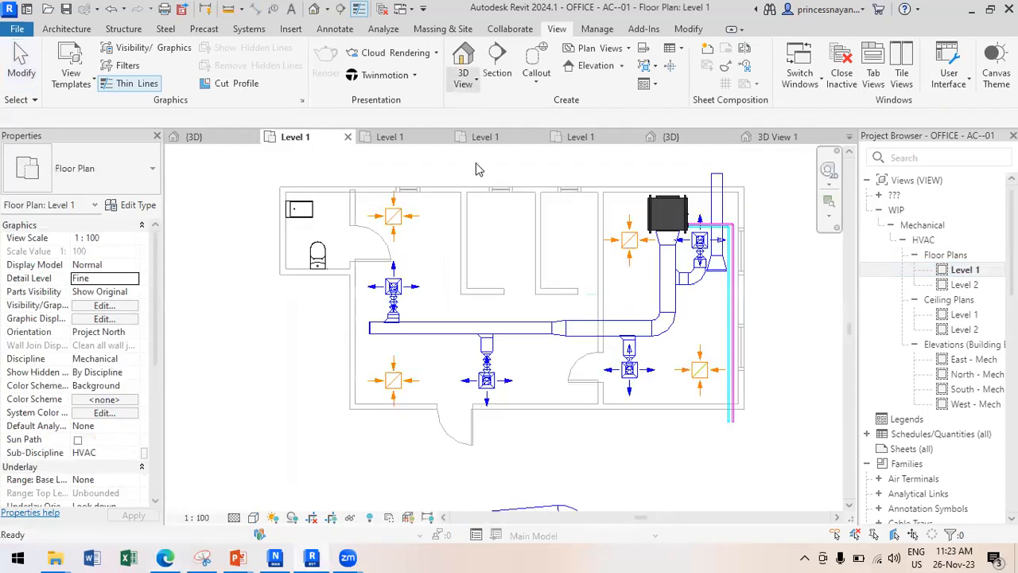
{"action": "left_click", "coordinate": [464, 80]}
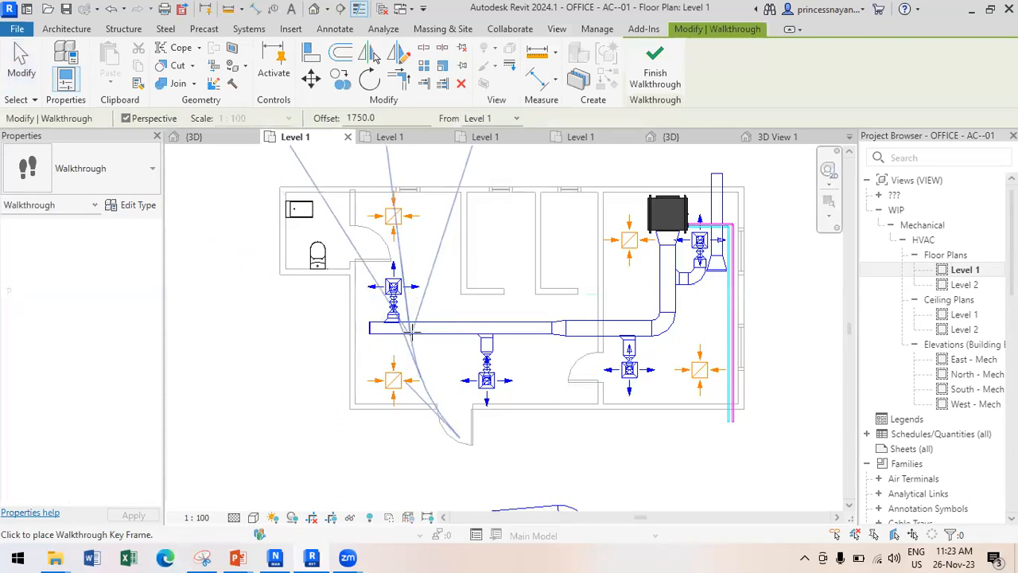
{"action": "left_click", "coordinate": [571, 330]}
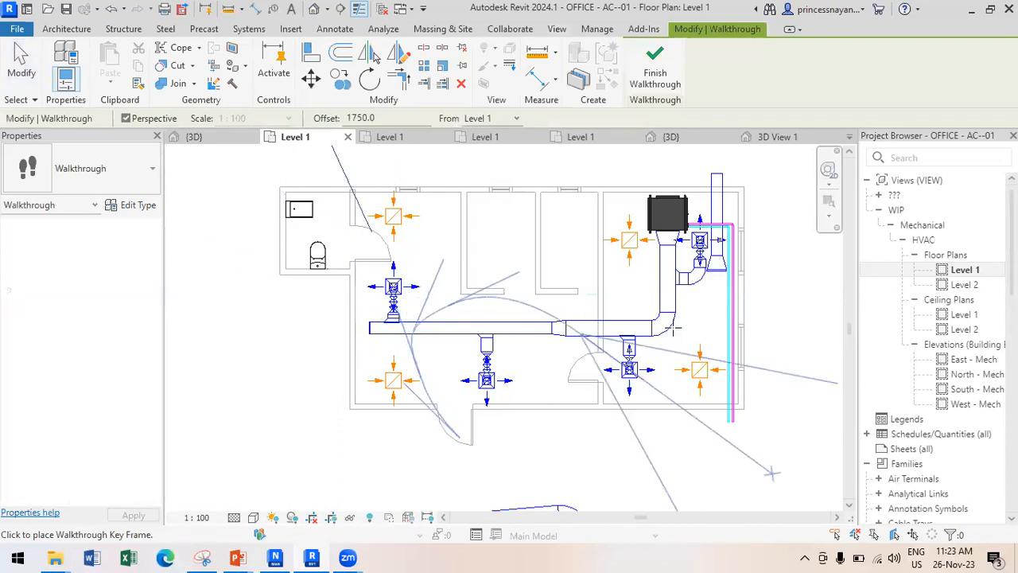
{"action": "left_click", "coordinate": [670, 55]}
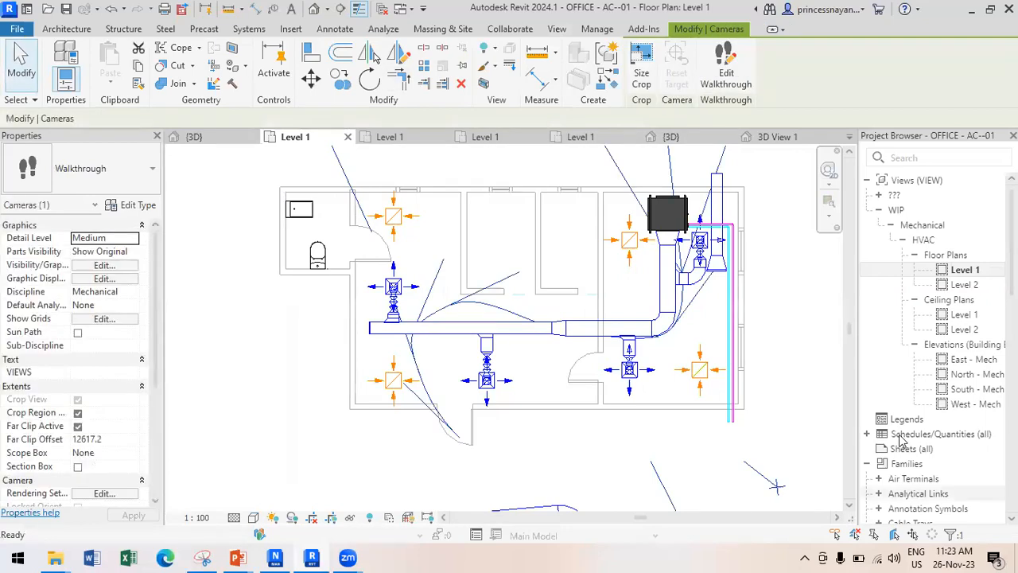
Expand the Project Browser's Mechanical views down to Walkthrough 1.
{"action": "scroll", "coordinate": [904, 310], "scroll_direction": "down", "scroll_amount": 3}
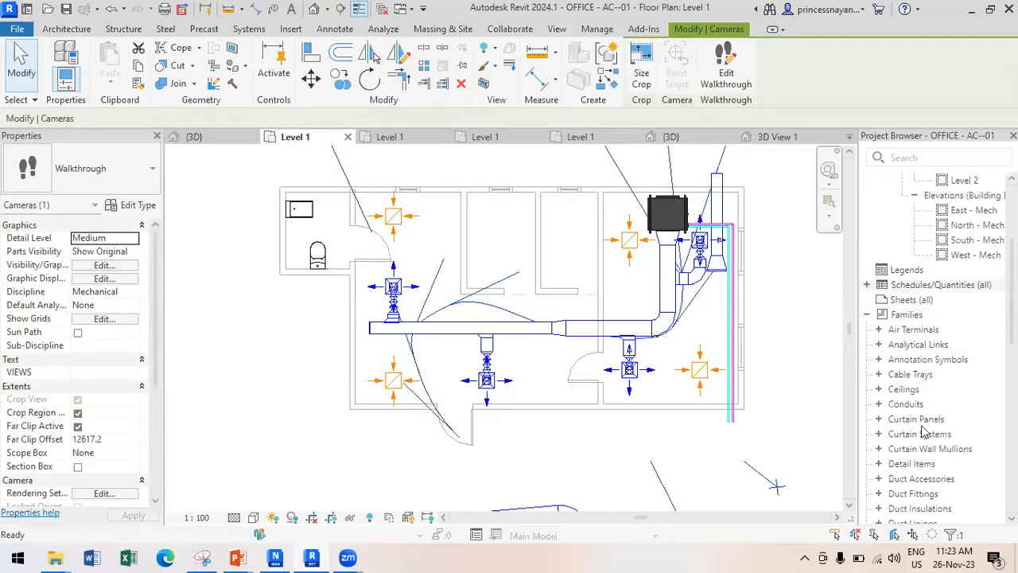
{"action": "scroll", "coordinate": [920, 433], "scroll_direction": "down", "scroll_amount": 8}
{"action": "scroll", "coordinate": [921, 425], "scroll_direction": "up", "scroll_amount": 6}
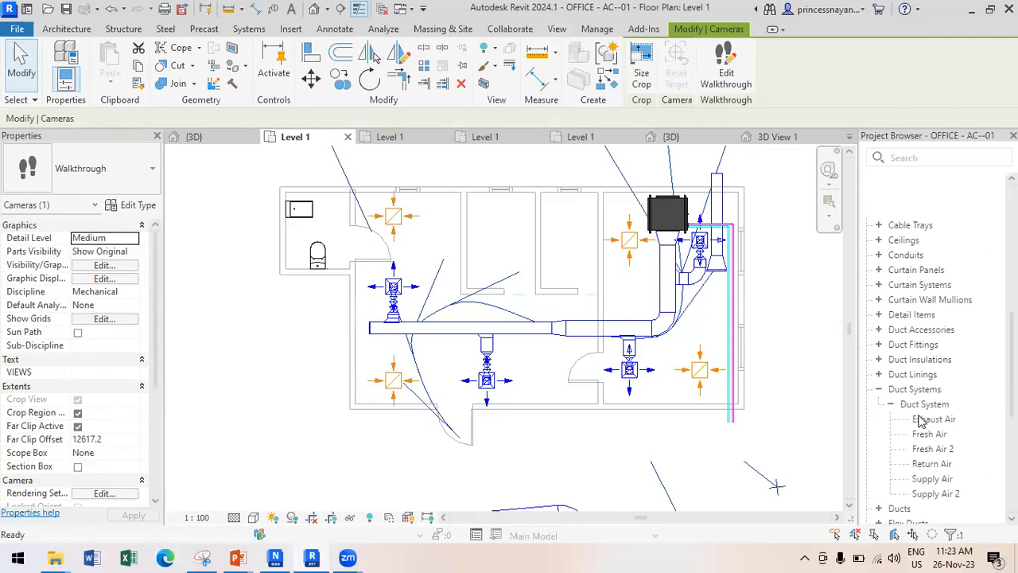
{"action": "scroll", "coordinate": [878, 375], "scroll_direction": "up", "scroll_amount": 5}
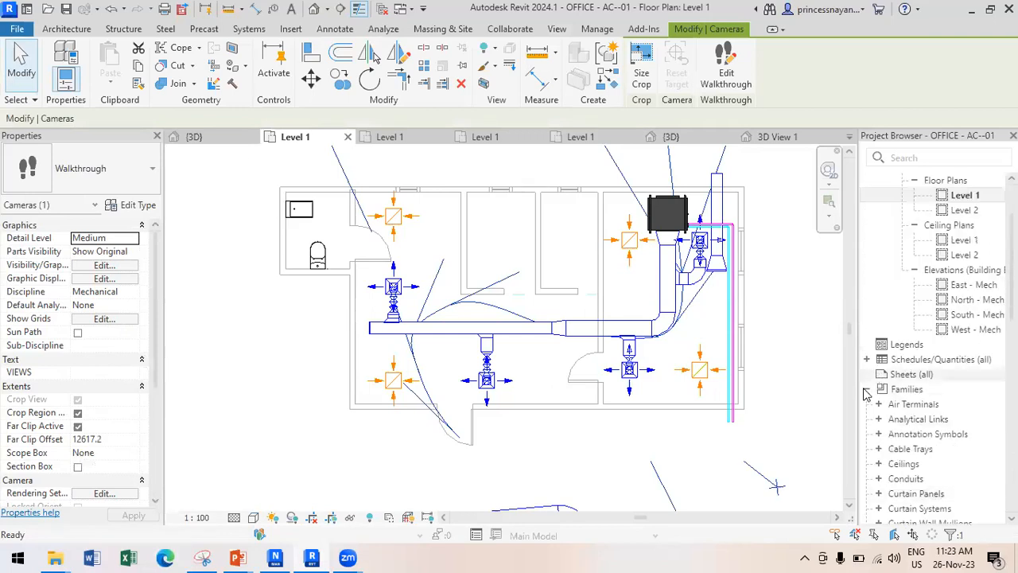
{"action": "left_click", "coordinate": [866, 386]}
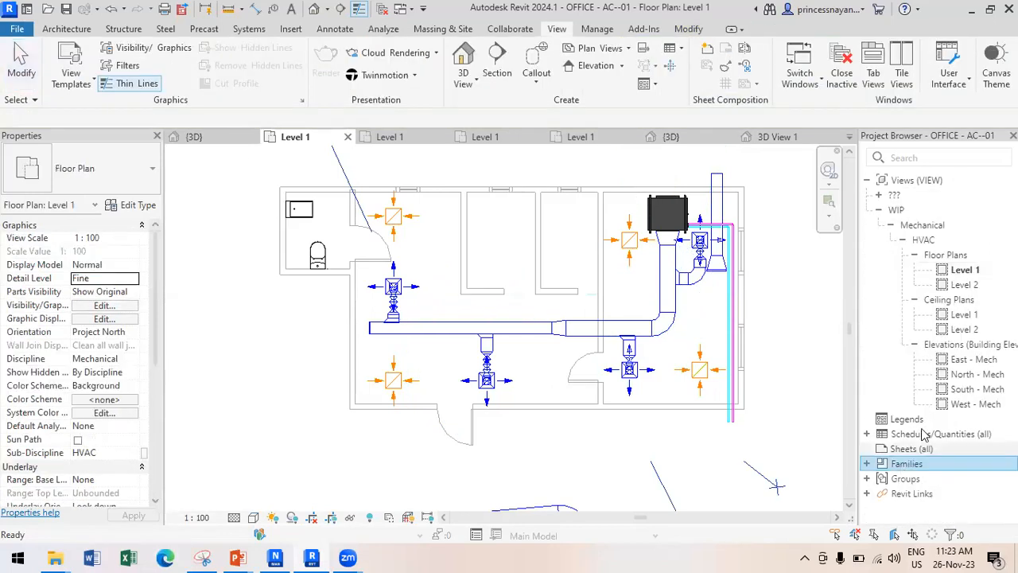
{"action": "left_click", "coordinate": [878, 194]}
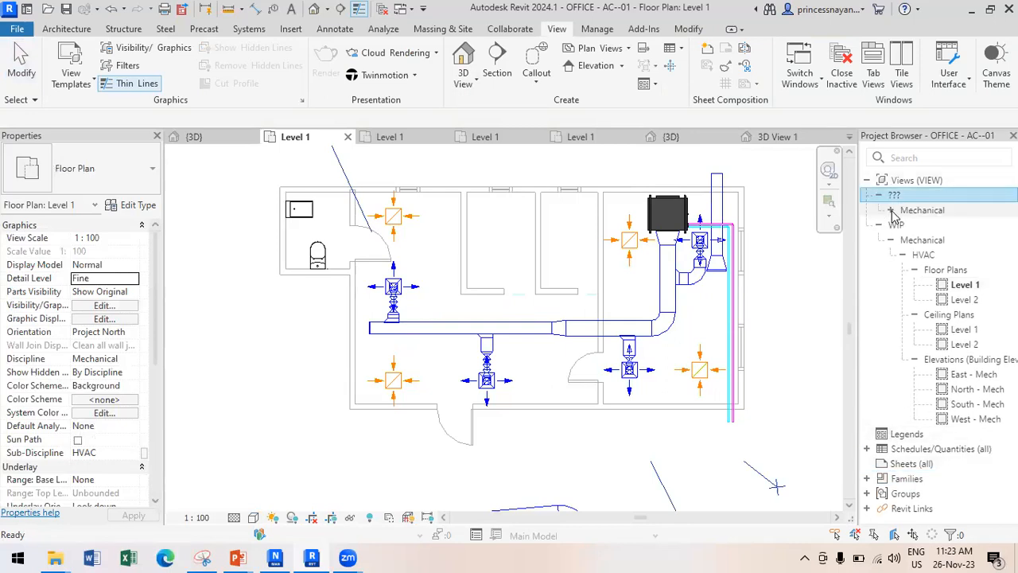
{"action": "left_click", "coordinate": [891, 211]}
{"action": "left_click", "coordinate": [902, 225]}
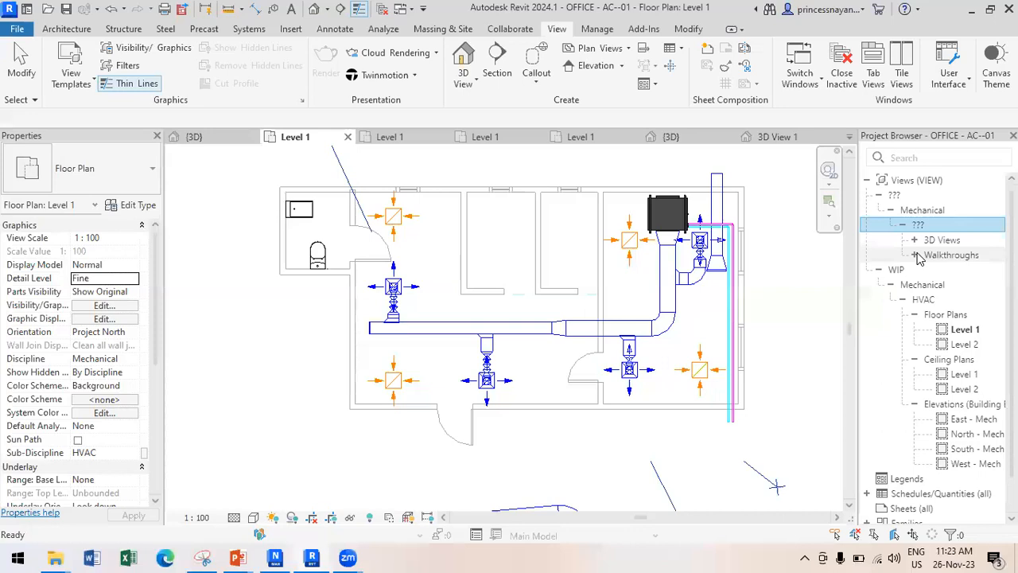
{"action": "left_click", "coordinate": [959, 275]}
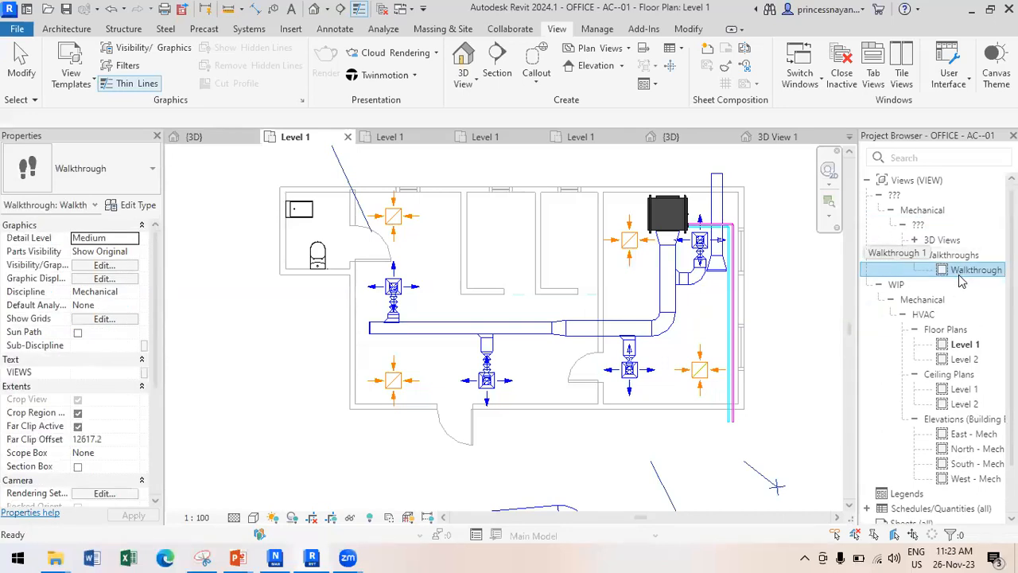
Enlarge Walkthrough 1's crop region by dragging its right, left and top edges outward.
{"action": "scroll", "coordinate": [493, 358], "scroll_direction": "down", "scroll_amount": 3}
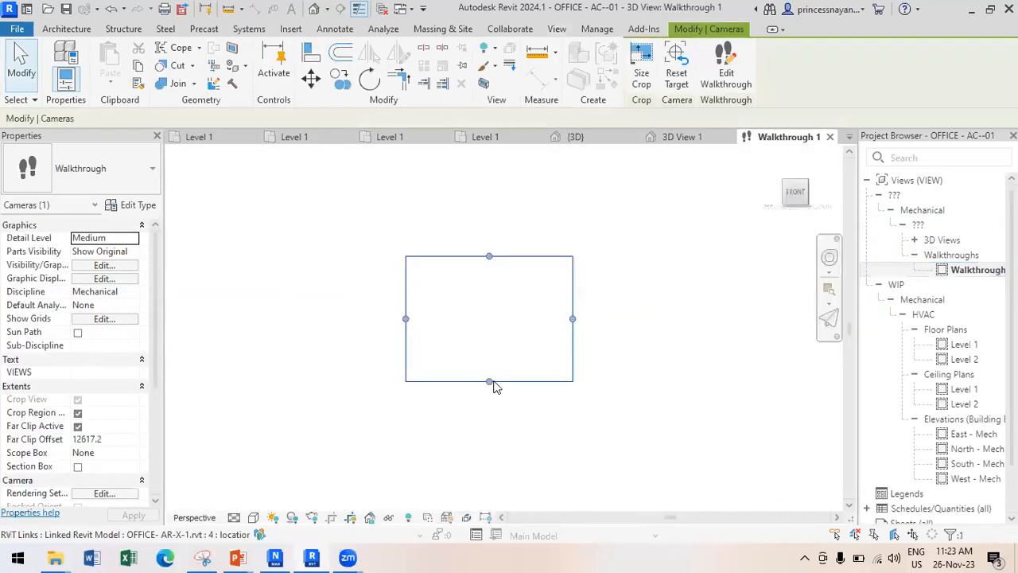
{"action": "left_click_drag", "start_coordinate": [573, 364], "coordinate": [716, 367]}
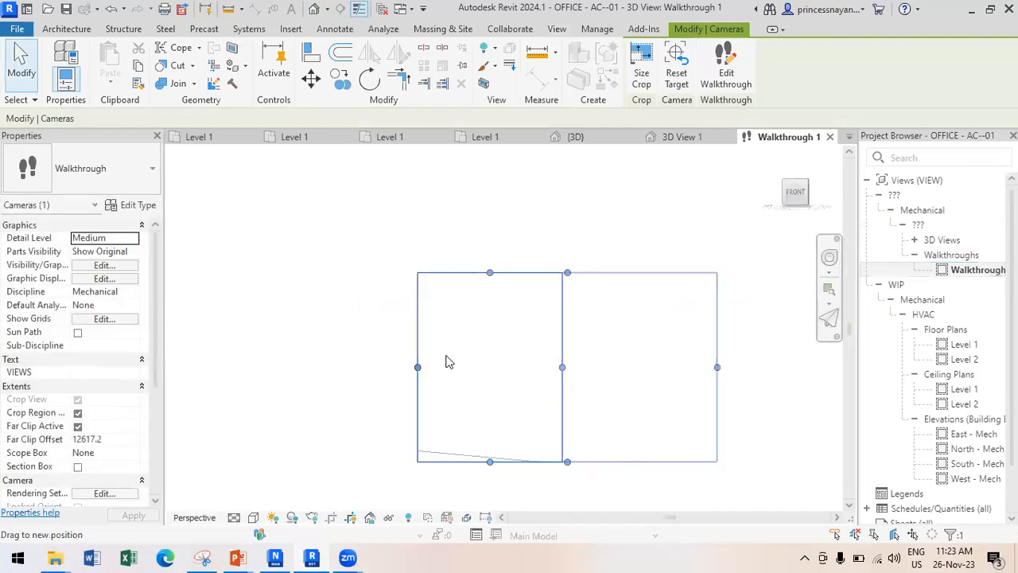
{"action": "left_click_drag", "start_coordinate": [419, 368], "coordinate": [359, 366]}
{"action": "left_click_drag", "start_coordinate": [538, 274], "coordinate": [538, 185]}
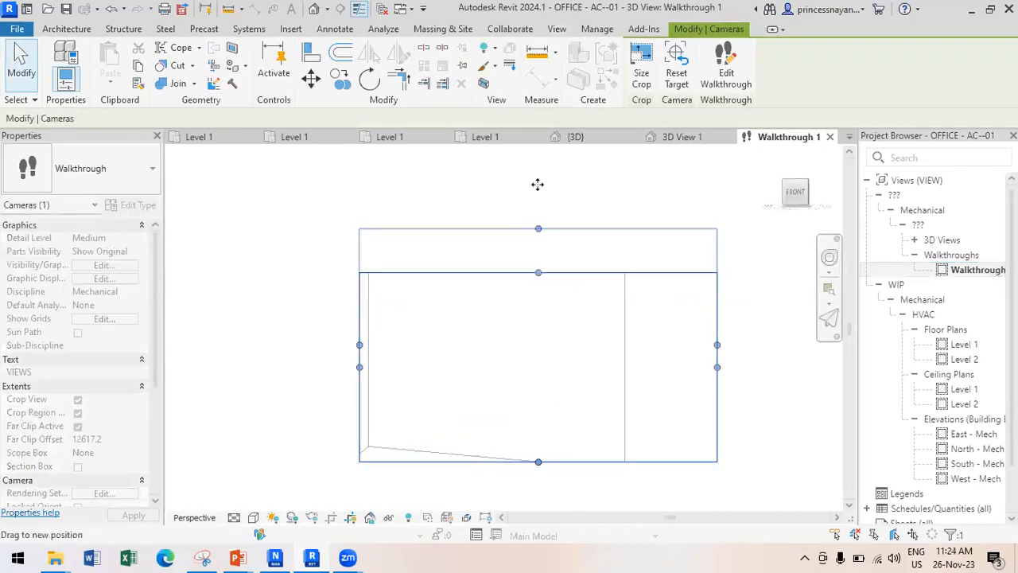
Play the walkthrough from frame 1, close inactive views and switch to Navisworks.
{"action": "left_click", "coordinate": [736, 72]}
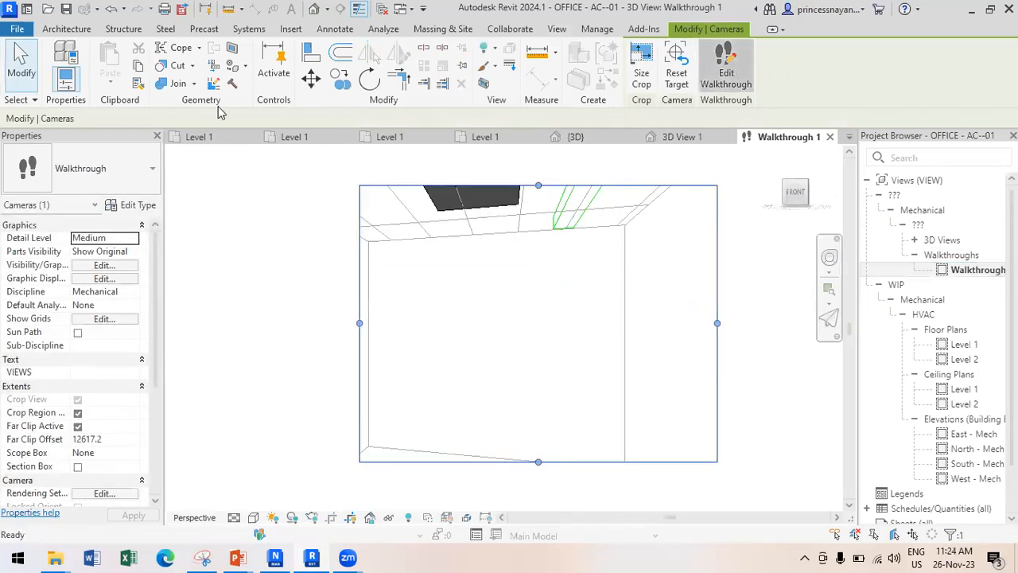
{"action": "left_click_drag", "start_coordinate": [298, 117], "coordinate": [360, 124]}
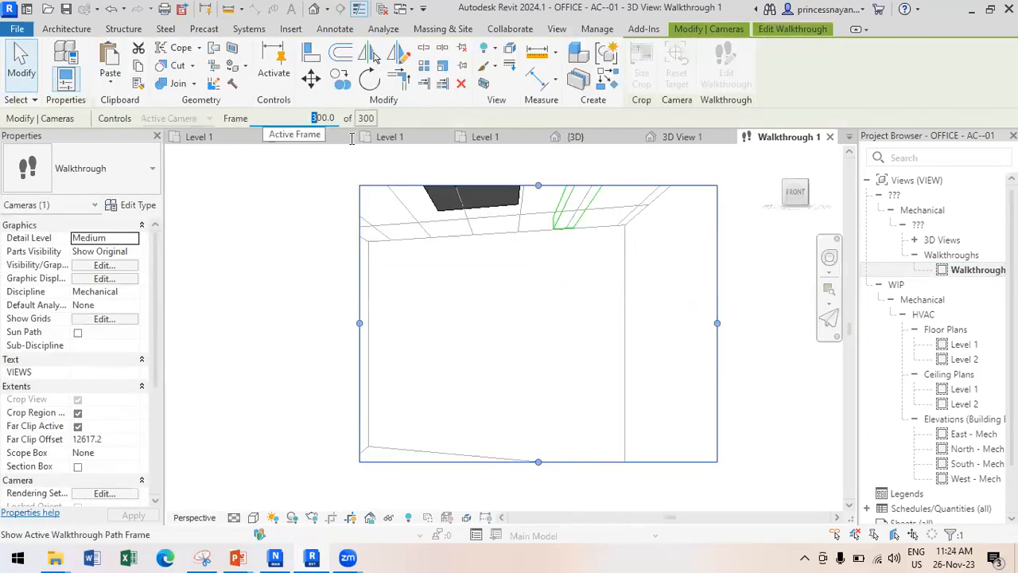
{"action": "type", "text": "1"}
{"action": "key", "text": "Return"}
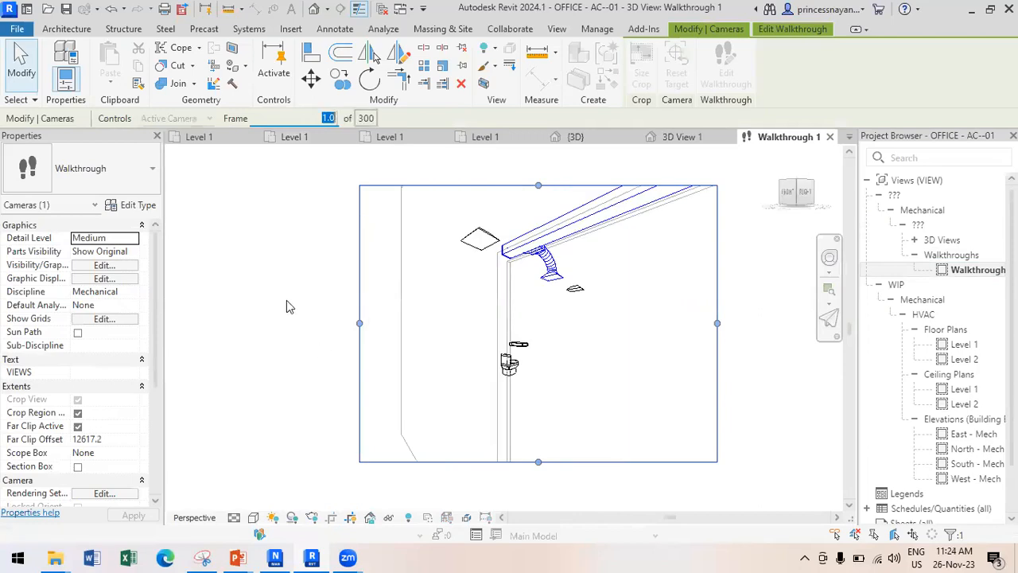
{"action": "left_click", "coordinate": [792, 29]}
{"action": "left_click", "coordinate": [260, 76]}
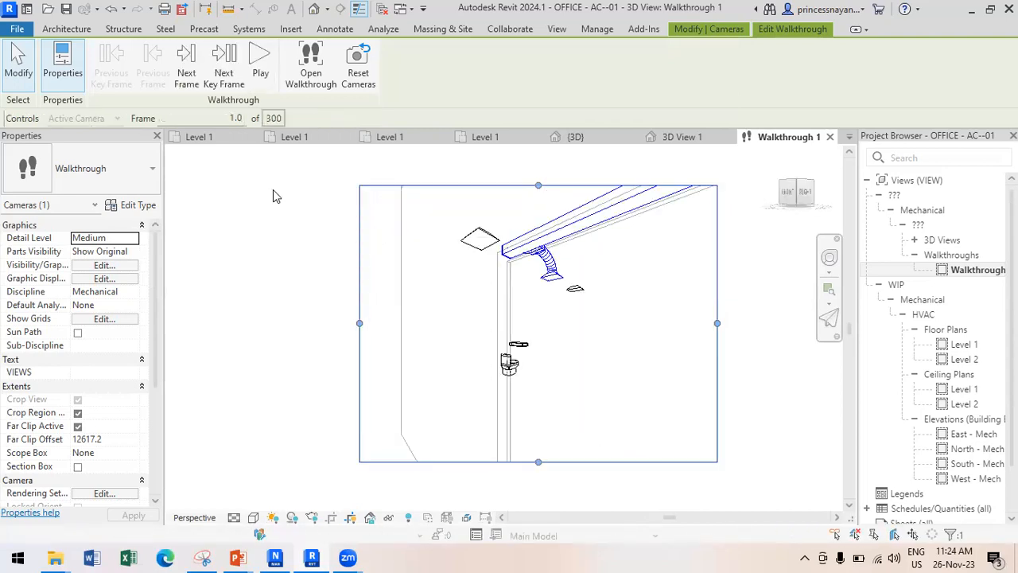
{"action": "left_click", "coordinate": [383, 9]}
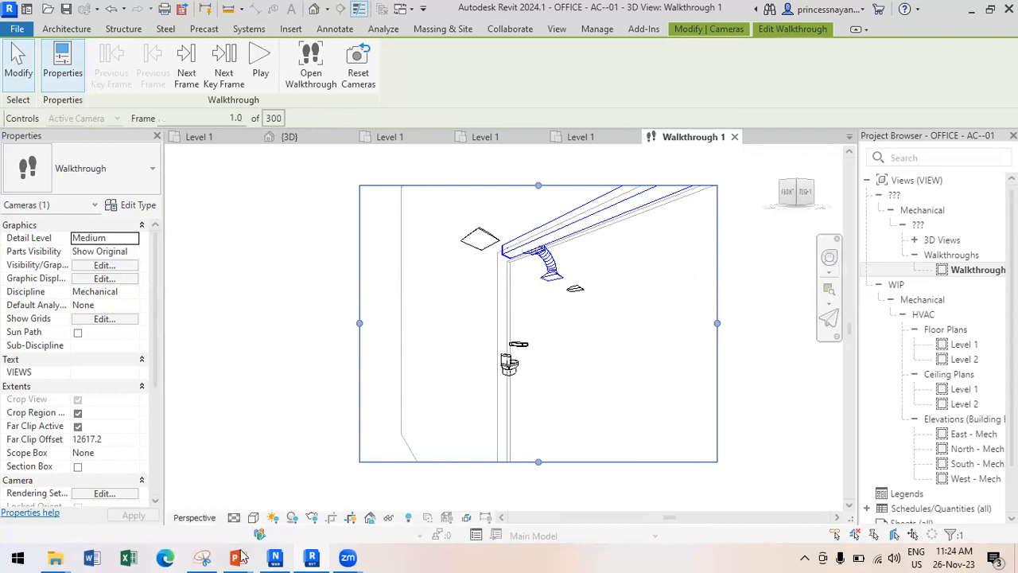
{"action": "left_click", "coordinate": [275, 556]}
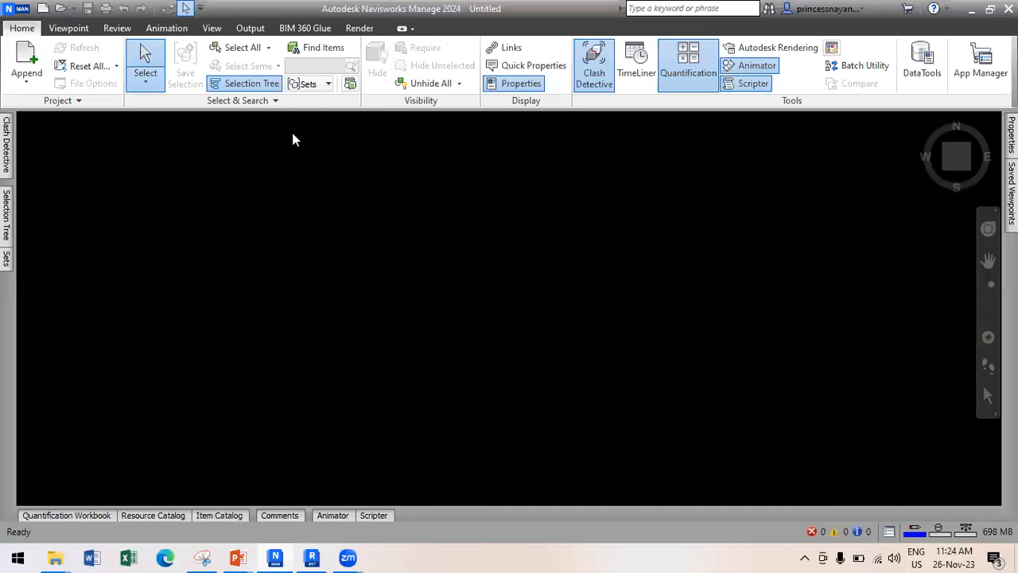
Append the OFFICE - AR-X-1 and OFFICE - AC--01 models into the Navisworks scene.
{"action": "left_click", "coordinate": [29, 84]}
{"action": "left_click", "coordinate": [45, 106]}
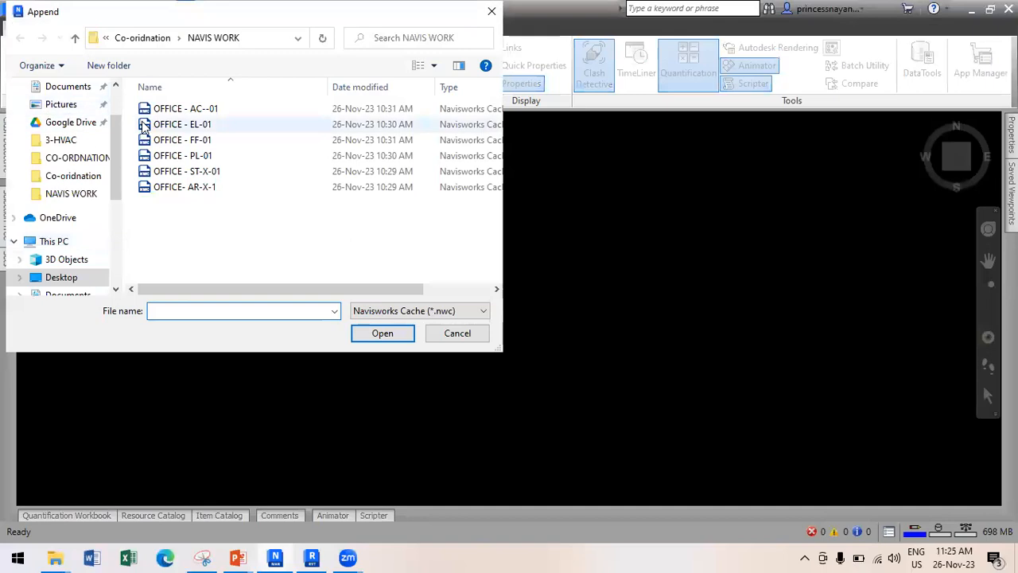
{"action": "left_click", "coordinate": [183, 191]}
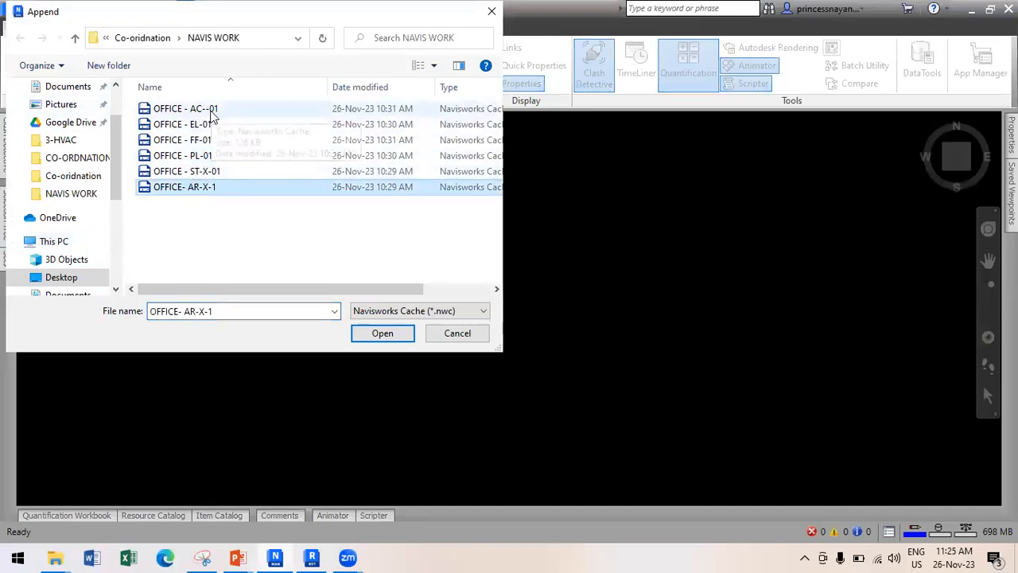
{"action": "left_click", "coordinate": [211, 113], "text": "ctrl"}
{"action": "left_click", "coordinate": [383, 334]}
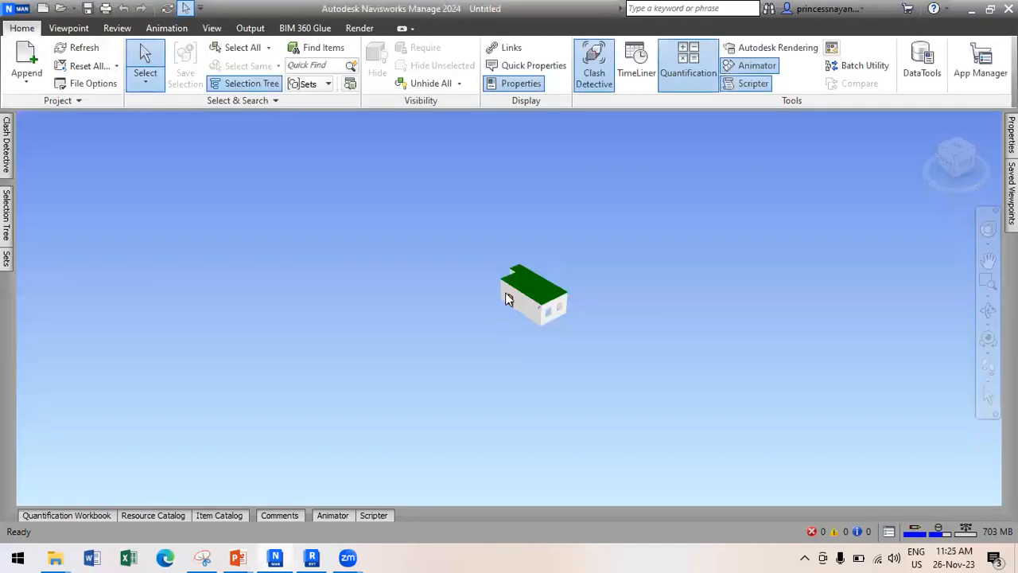
{"action": "scroll", "coordinate": [508, 298], "scroll_direction": "up", "scroll_amount": 5}
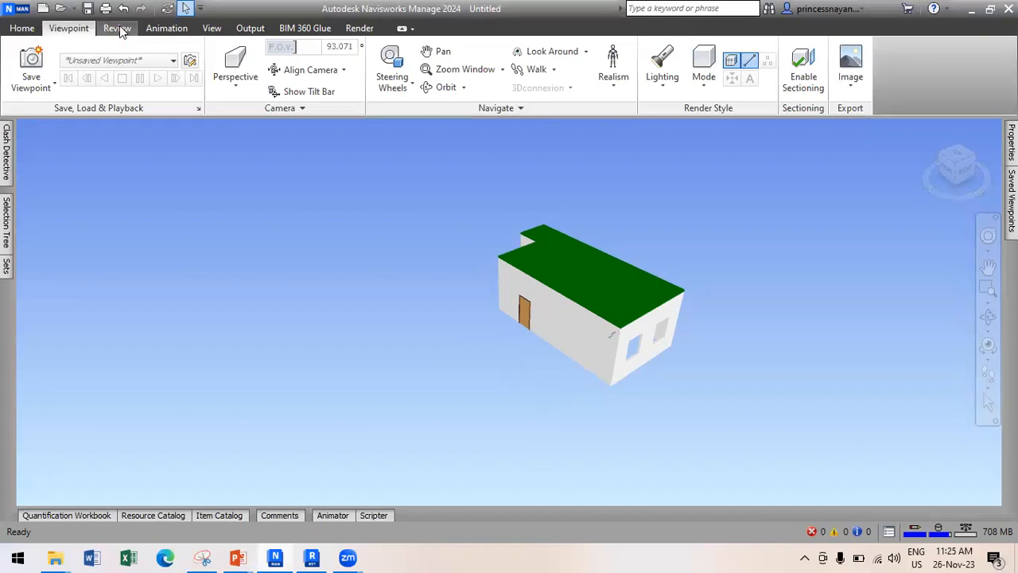
Set the render mode to Wireframe and zoom and orbit to see the interior ducts.
{"action": "left_click", "coordinate": [120, 29]}
{"action": "left_click", "coordinate": [78, 31]}
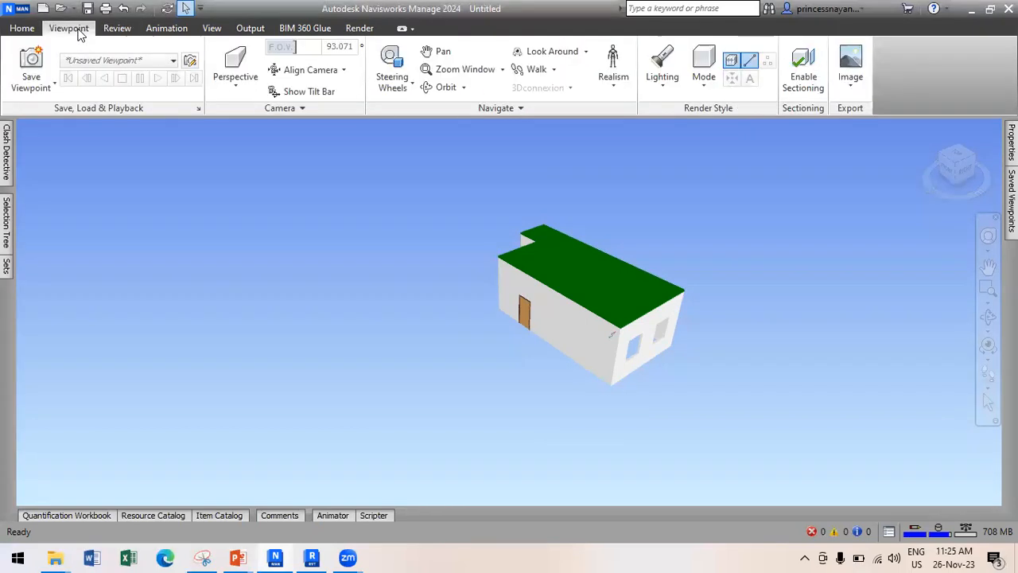
{"action": "left_click", "coordinate": [702, 73]}
{"action": "left_click", "coordinate": [723, 174]}
{"action": "scroll", "coordinate": [735, 235], "scroll_direction": "up", "scroll_amount": 4}
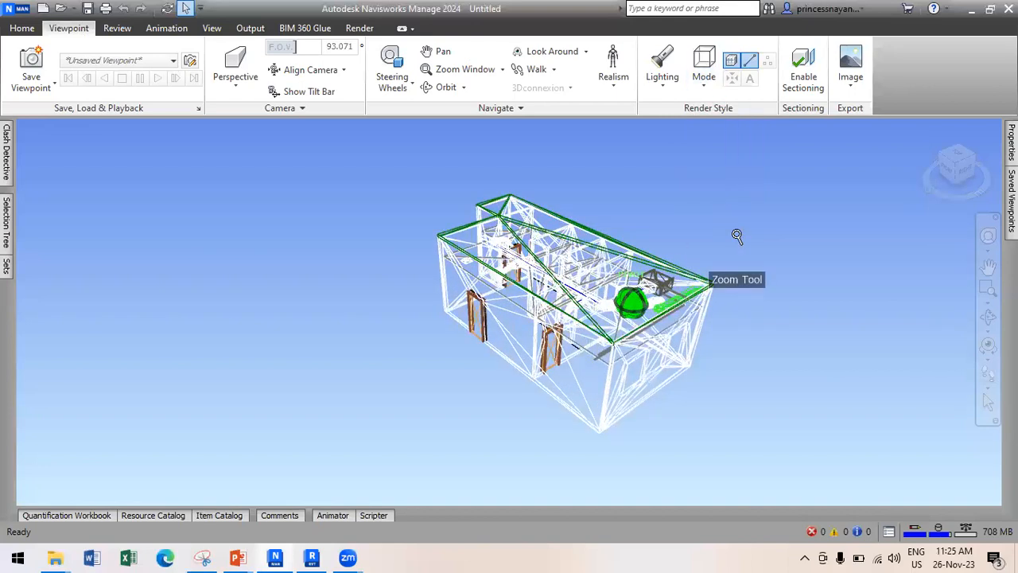
{"action": "scroll", "coordinate": [731, 226], "scroll_direction": "up", "scroll_amount": 5}
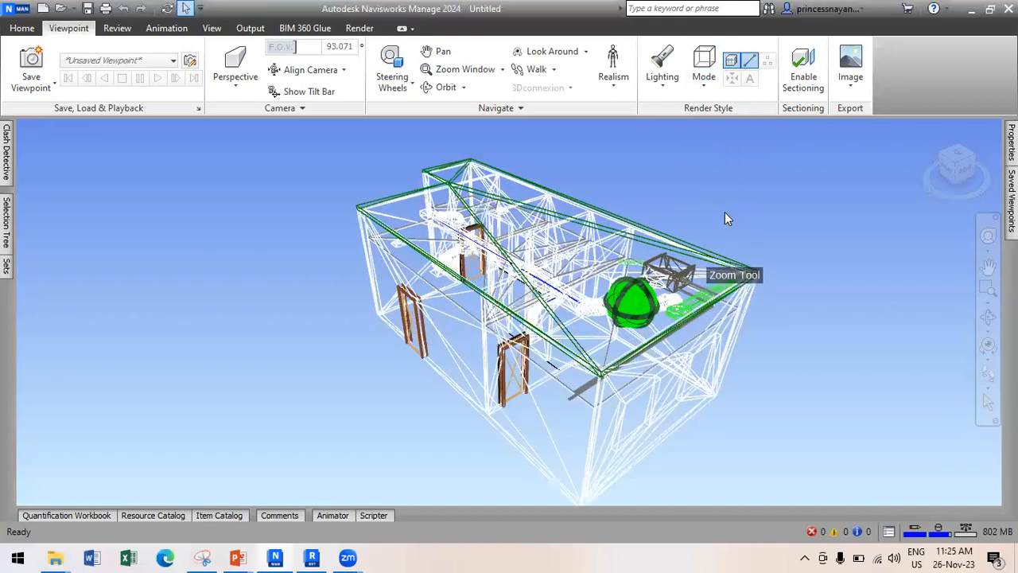
{"action": "middle_click_drag", "start_coordinate": [724, 214], "coordinate": [706, 246], "text": "shift"}
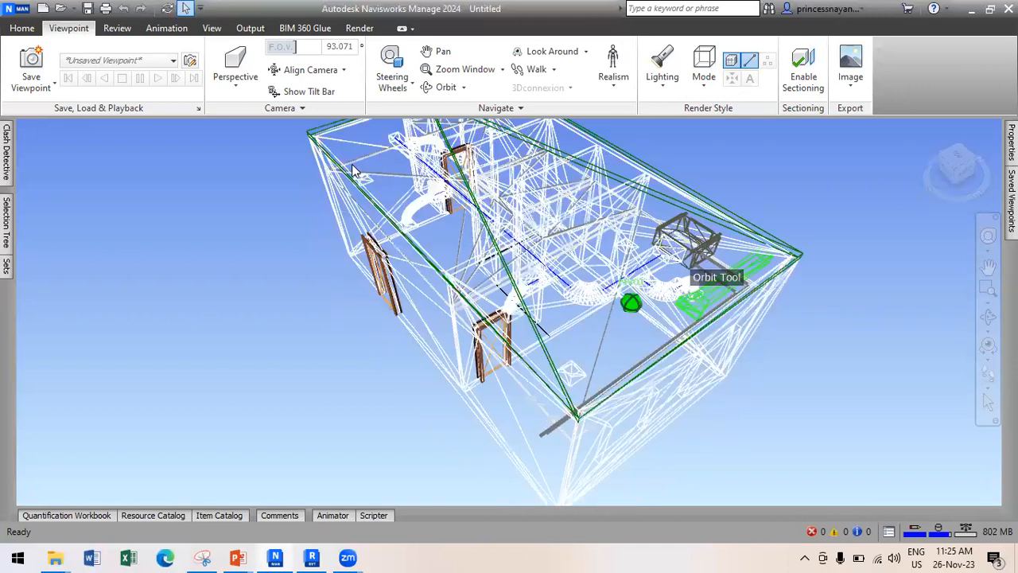
Append the EL-01, FF-01, PL-01 and ST-X-01 .nwc files and orbit the combined model.
{"action": "left_click", "coordinate": [23, 29]}
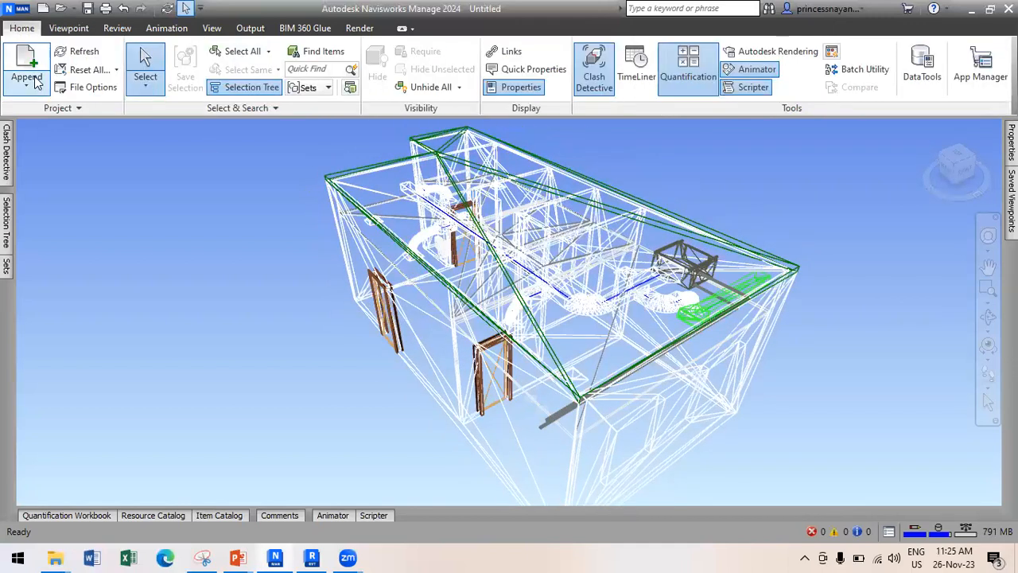
{"action": "left_click", "coordinate": [26, 78]}
{"action": "left_click", "coordinate": [45, 114]}
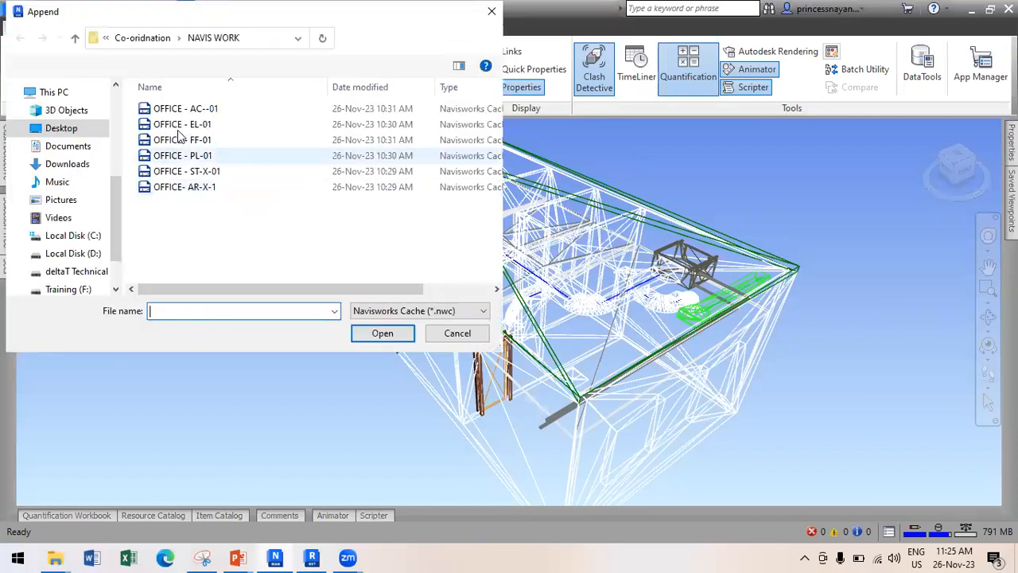
{"action": "left_click", "coordinate": [180, 125]}
{"action": "left_click", "coordinate": [184, 140], "text": "ctrl"}
{"action": "left_click", "coordinate": [195, 158], "text": "ctrl"}
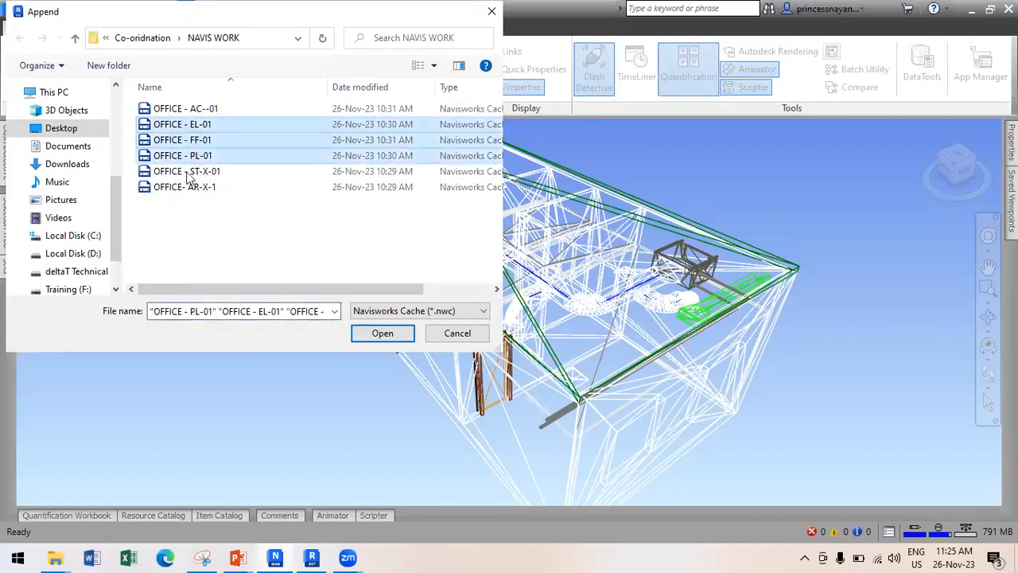
{"action": "left_click", "coordinate": [187, 176], "text": "ctrl"}
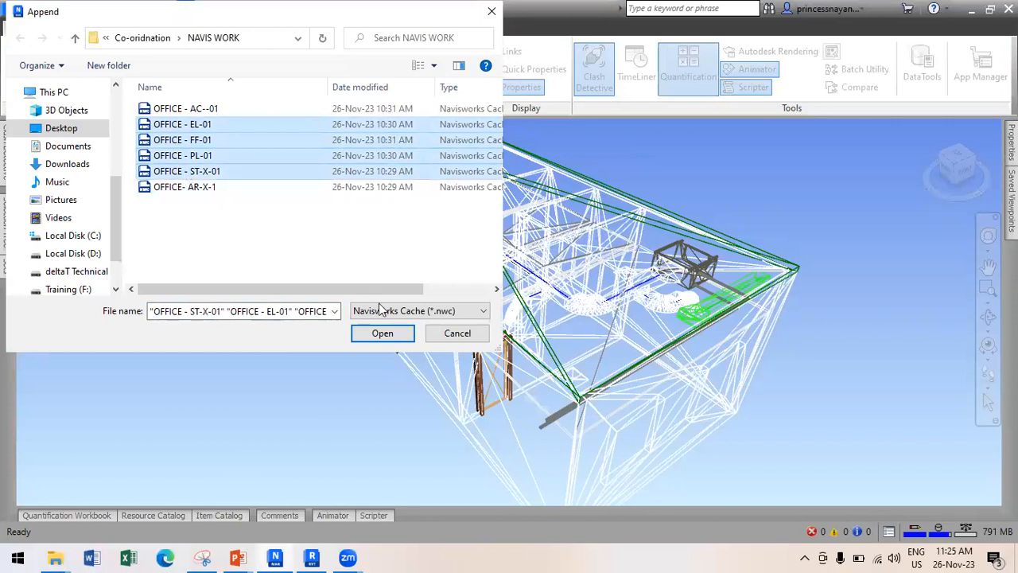
{"action": "left_click", "coordinate": [390, 334]}
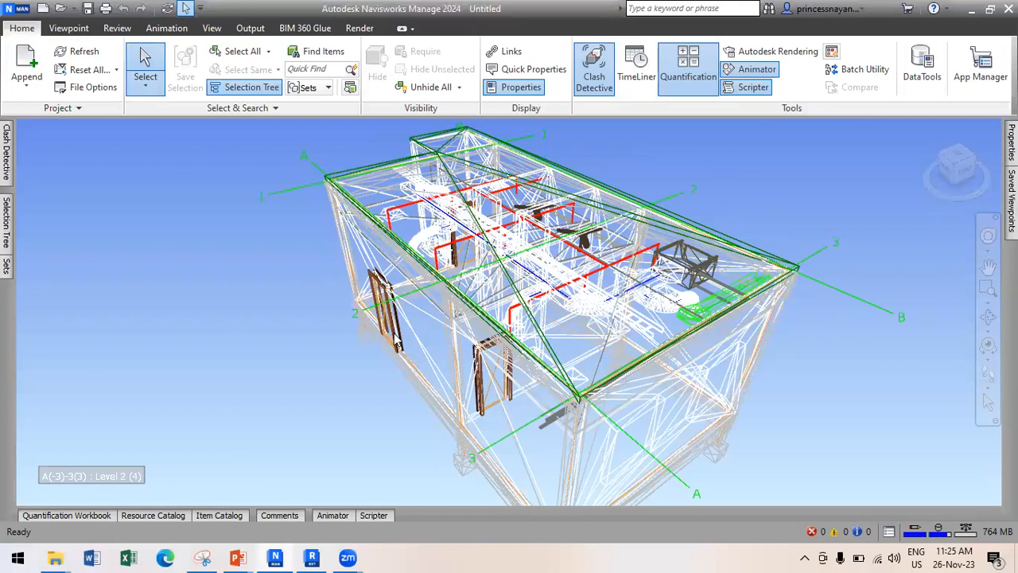
{"action": "scroll", "coordinate": [531, 256], "scroll_direction": "down", "scroll_amount": 3}
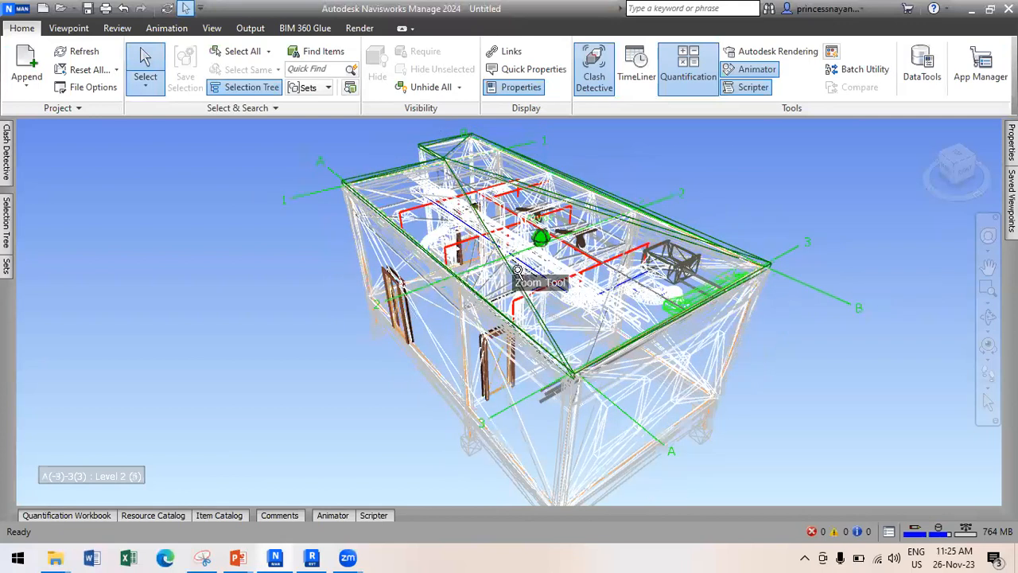
{"action": "middle_click_drag", "start_coordinate": [559, 272], "coordinate": [543, 282], "text": "shift"}
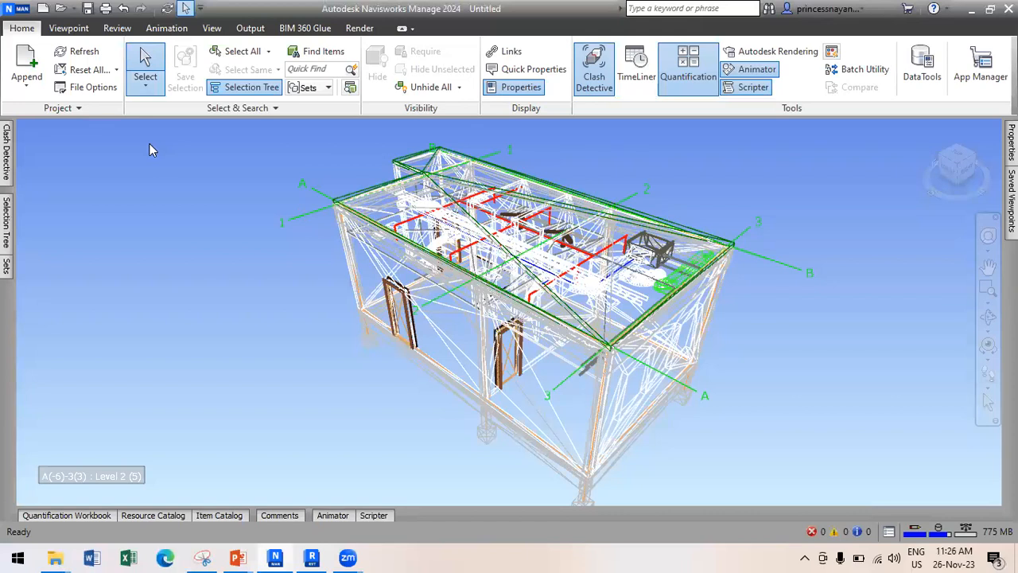
Add clash test Test 1 in Clash Detective with OFFICE - ST-X-01.nwc as Selection A.
{"action": "left_click", "coordinate": [6, 265]}
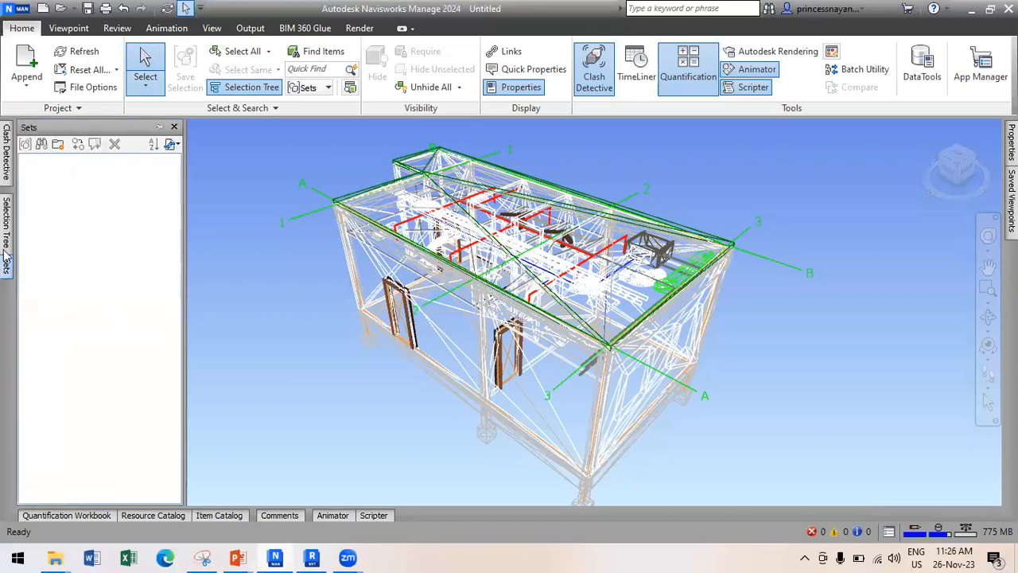
{"action": "left_click", "coordinate": [6, 143]}
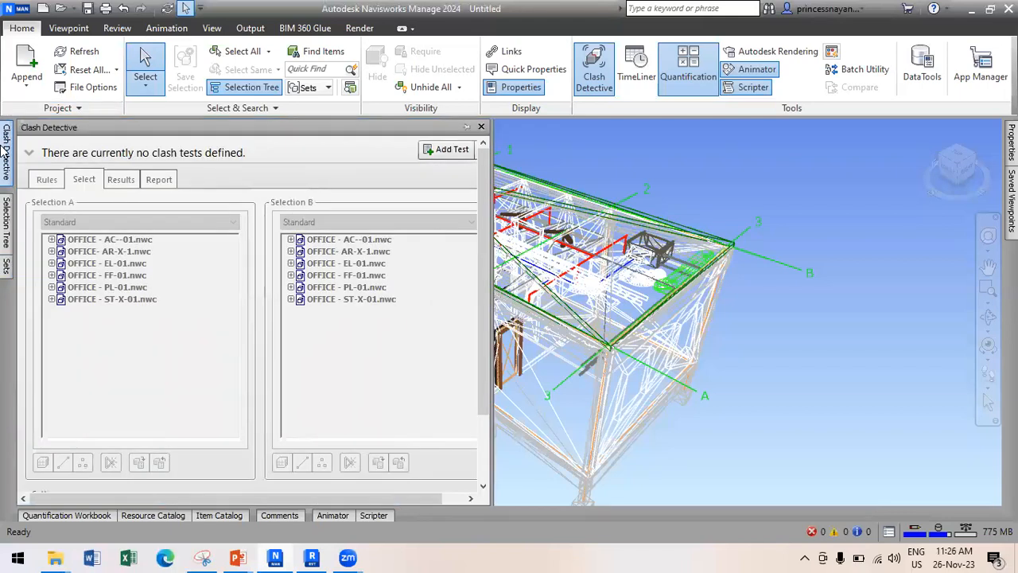
{"action": "left_click", "coordinate": [436, 149]}
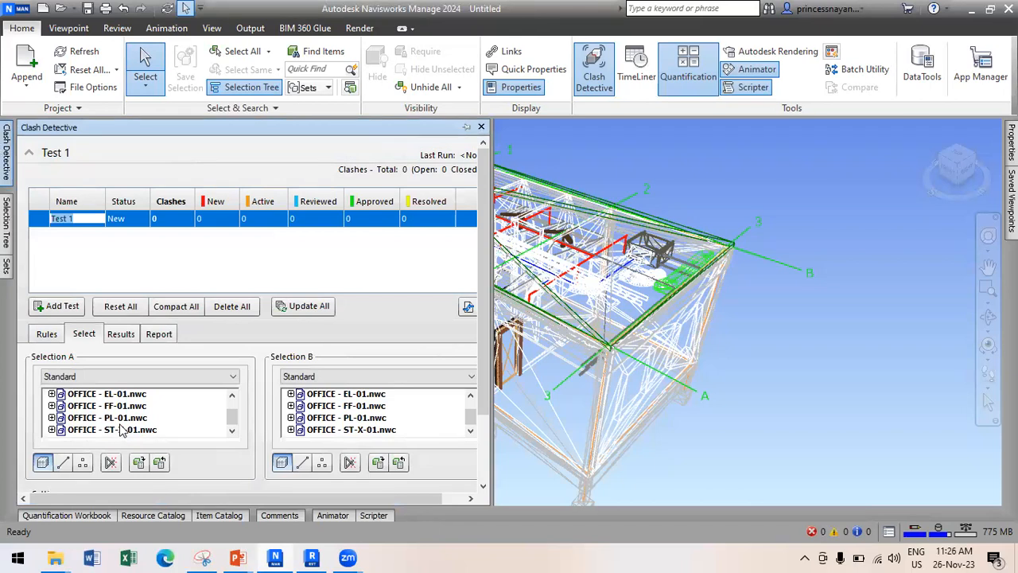
{"action": "left_click", "coordinate": [121, 430]}
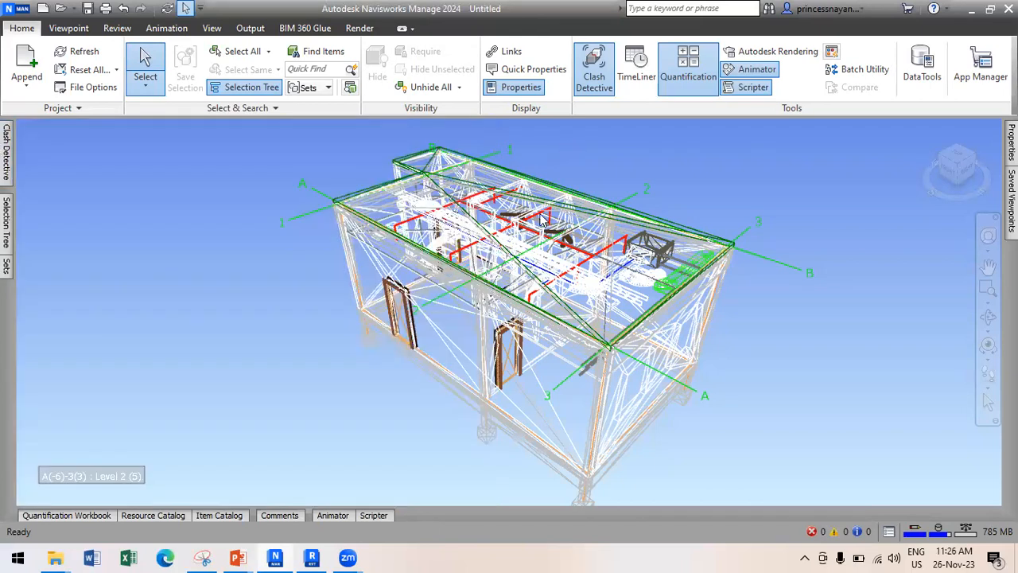
{"action": "scroll", "coordinate": [667, 184], "scroll_direction": "up", "scroll_amount": 2}
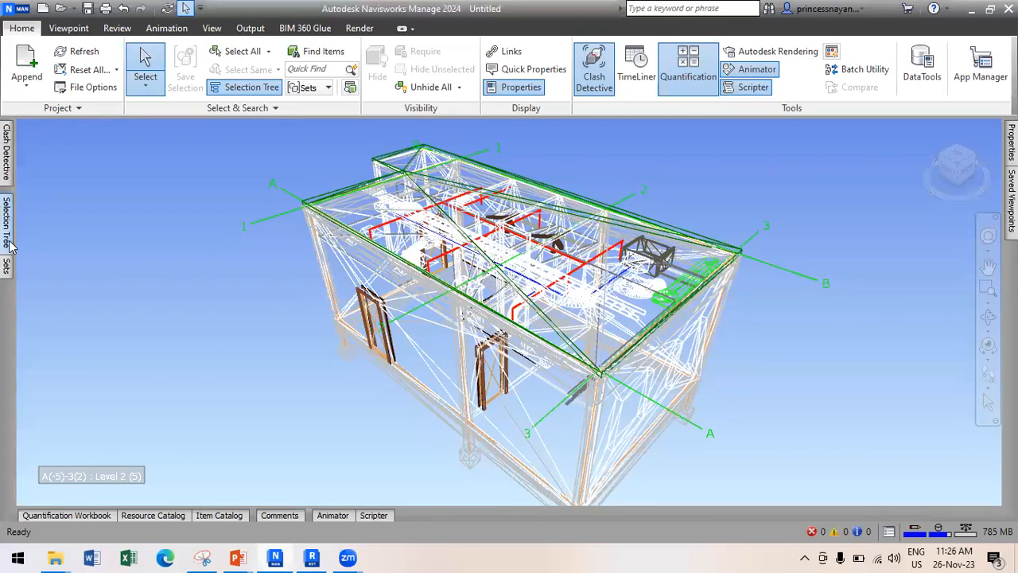
Hide the AR-X-1, FF-01, PL-01 and ST-X-01 models from the Selection Tree.
{"action": "mouse_move", "coordinate": [6, 239]}
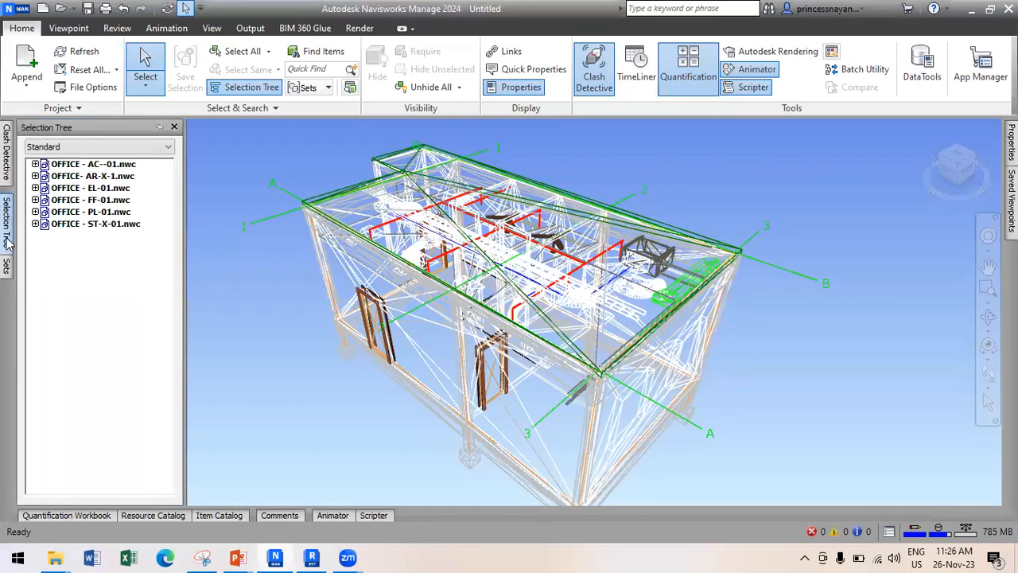
{"action": "left_click", "coordinate": [124, 164]}
{"action": "left_click", "coordinate": [116, 177]}
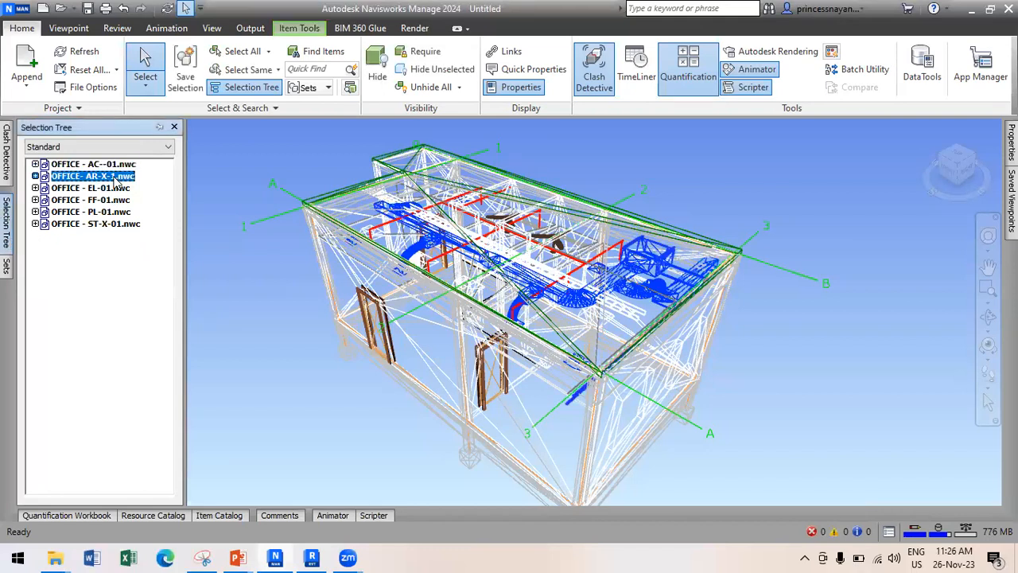
{"action": "left_click", "coordinate": [109, 188], "text": "ctrl"}
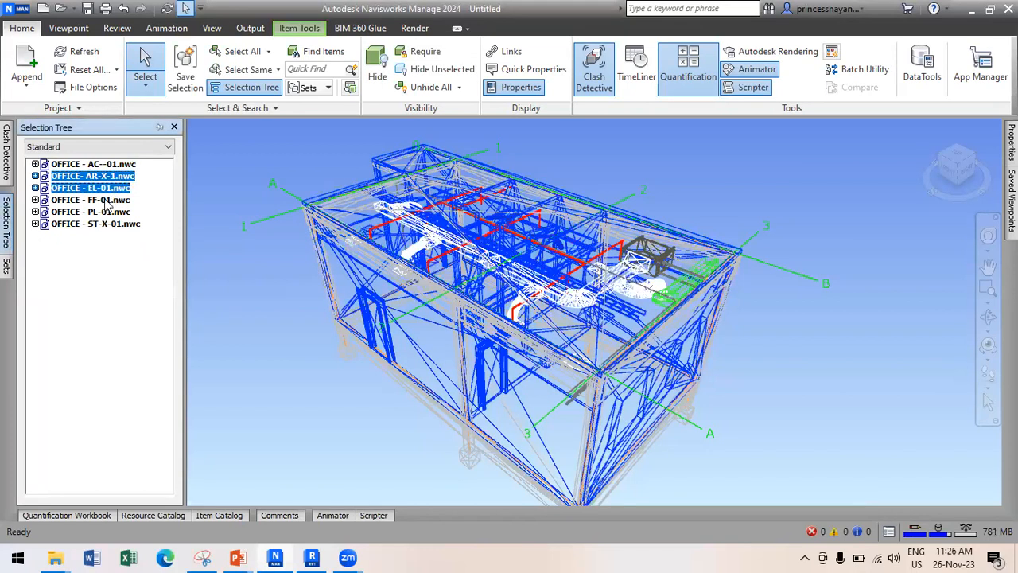
{"action": "left_click", "coordinate": [115, 189], "text": "ctrl"}
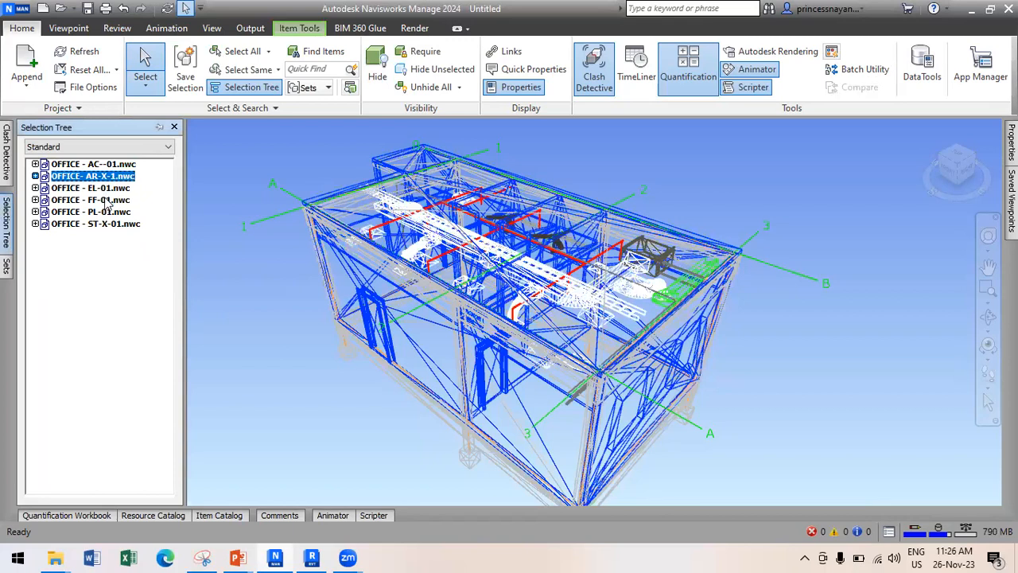
{"action": "left_click", "coordinate": [105, 200], "text": "ctrl"}
{"action": "left_click", "coordinate": [102, 212], "text": "ctrl"}
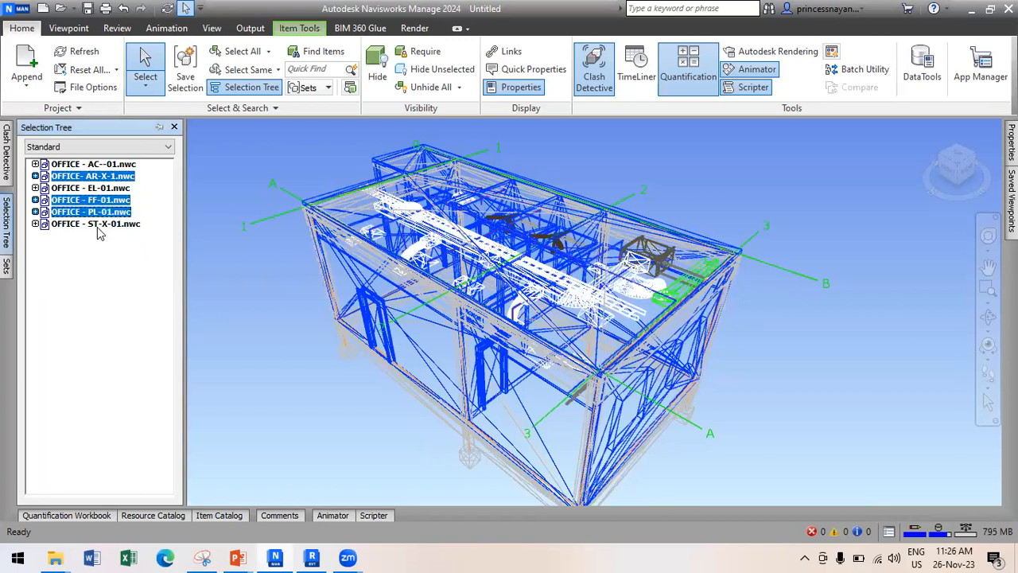
{"action": "left_click", "coordinate": [100, 224], "text": "ctrl"}
{"action": "right_click", "coordinate": [99, 227]}
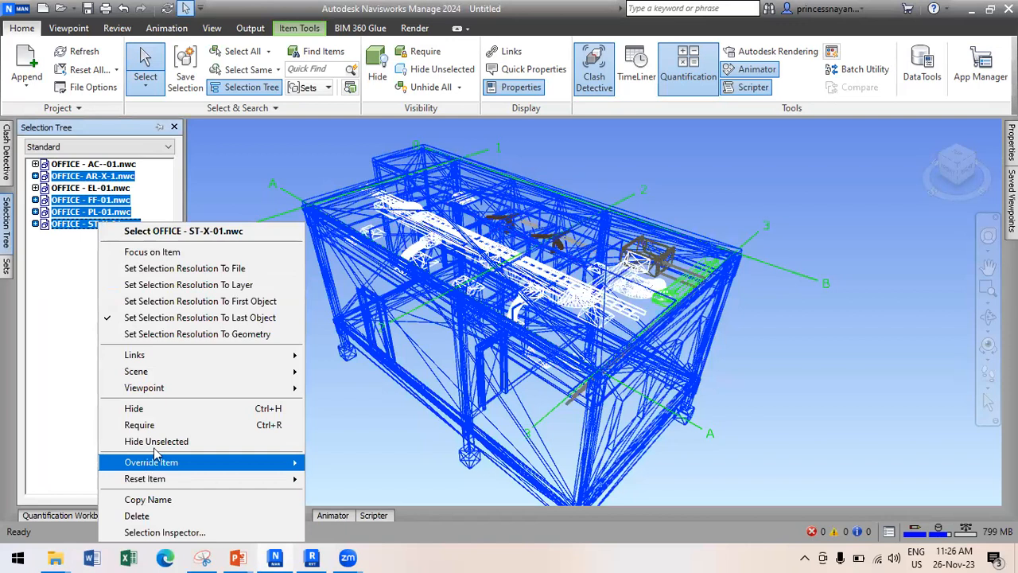
{"action": "left_click", "coordinate": [359, 446]}
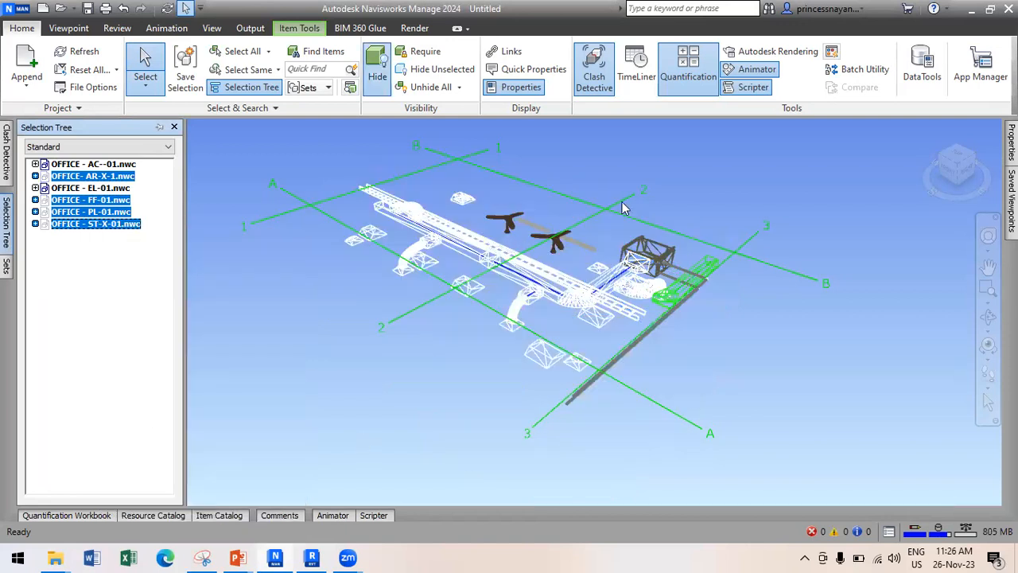
Turn off the grid lines, zoom in, and return to the Clash Detective panel.
{"action": "left_click", "coordinate": [117, 30]}
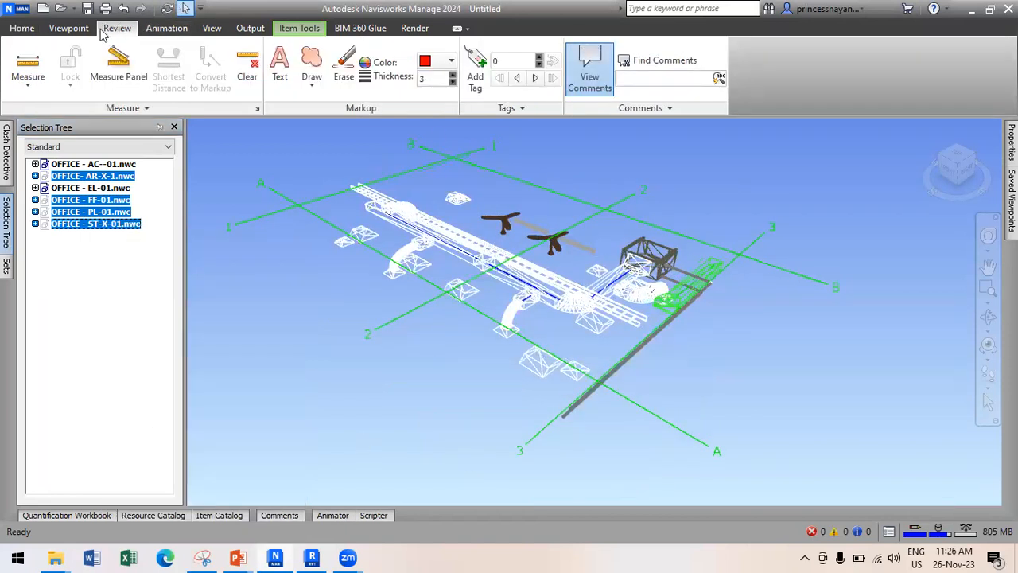
{"action": "left_click", "coordinate": [72, 31]}
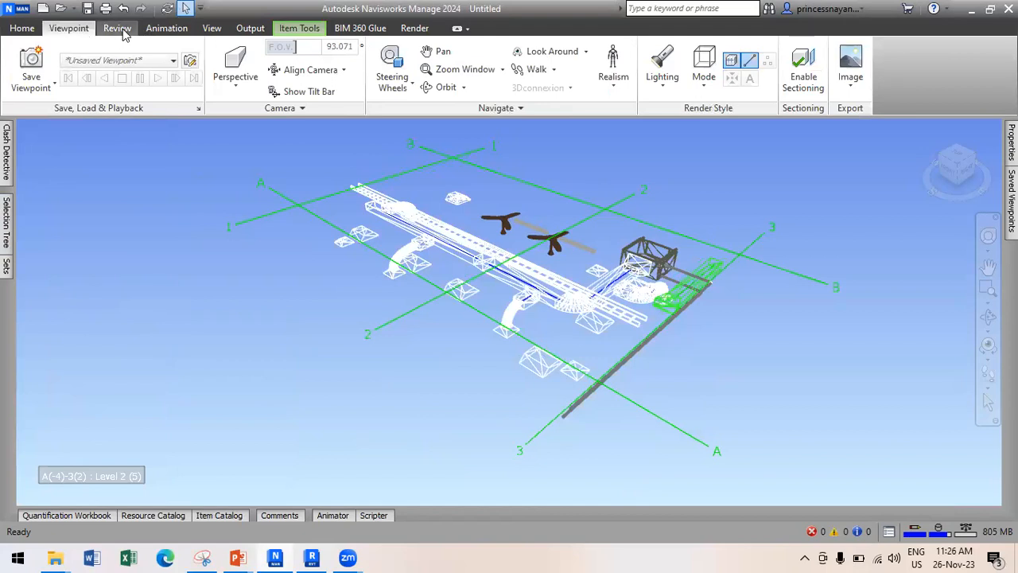
{"action": "left_click", "coordinate": [212, 29]}
{"action": "left_click", "coordinate": [181, 68]}
{"action": "scroll", "coordinate": [597, 185], "scroll_direction": "up", "scroll_amount": 1}
{"action": "scroll", "coordinate": [596, 185], "scroll_direction": "up", "scroll_amount": 1}
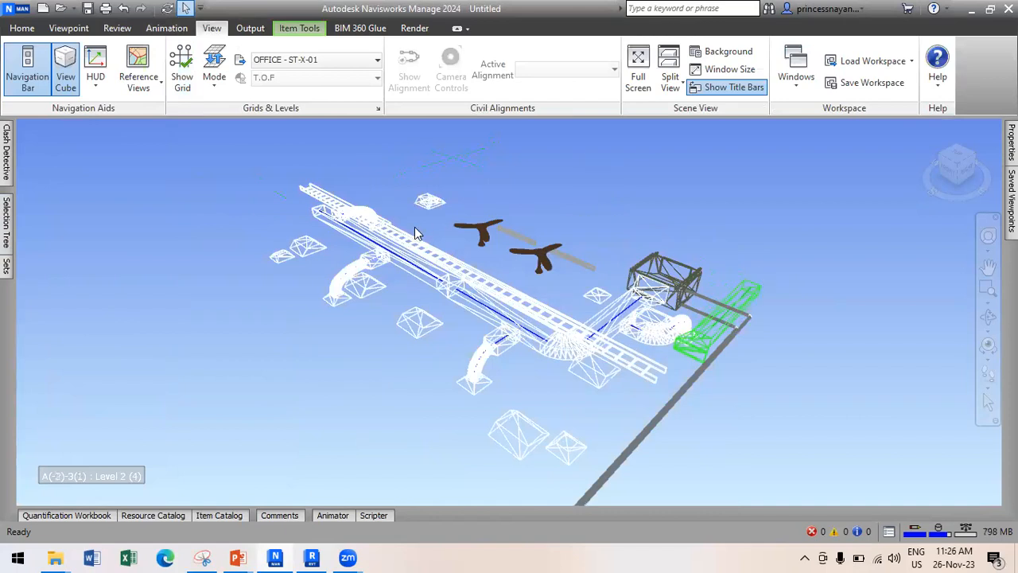
{"action": "scroll", "coordinate": [418, 233], "scroll_direction": "up", "scroll_amount": 1}
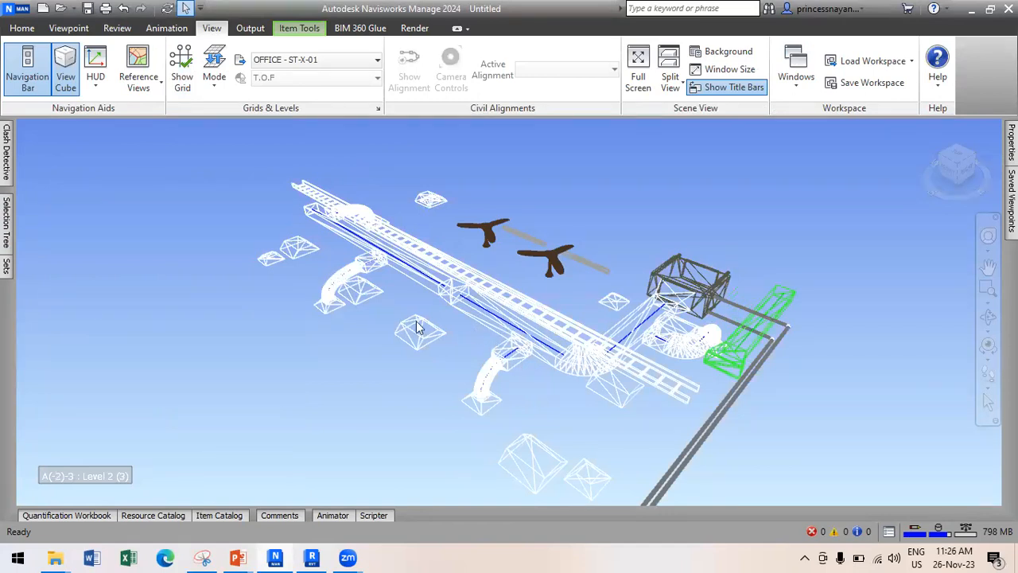
{"action": "mouse_move", "coordinate": [3, 225]}
{"action": "mouse_move", "coordinate": [5, 155]}
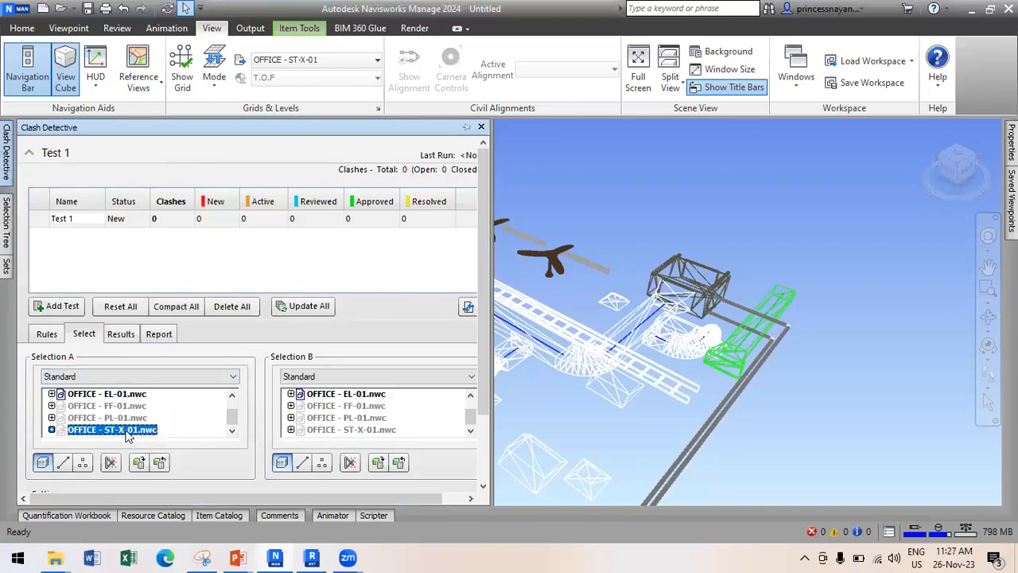
Pick OFFICE - AC--01.nwc as Selection A and OFFICE - EL-01.nwc as Selection B.
{"action": "left_click", "coordinate": [129, 395]}
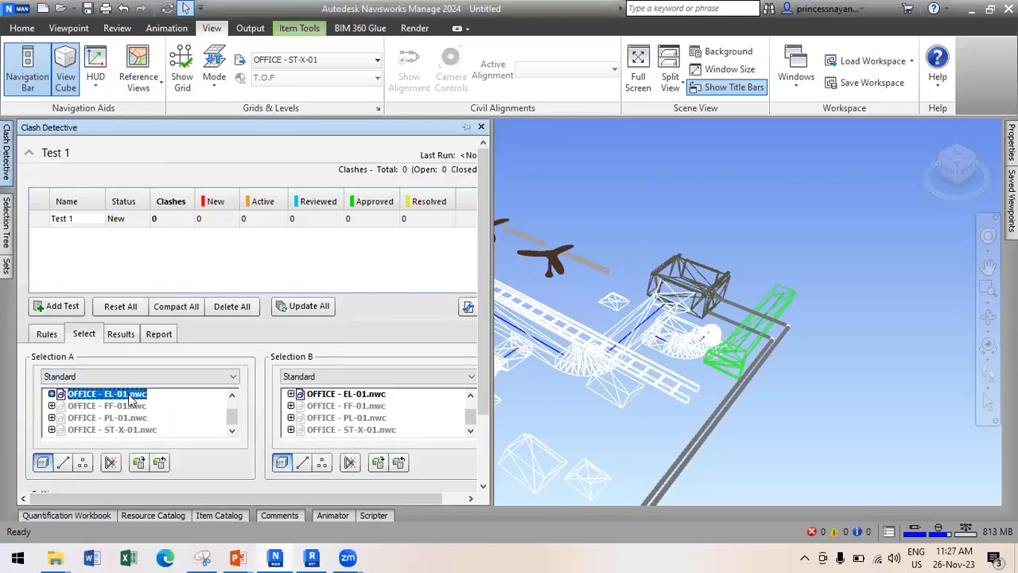
{"action": "scroll", "coordinate": [366, 410], "scroll_direction": "up", "scroll_amount": 1}
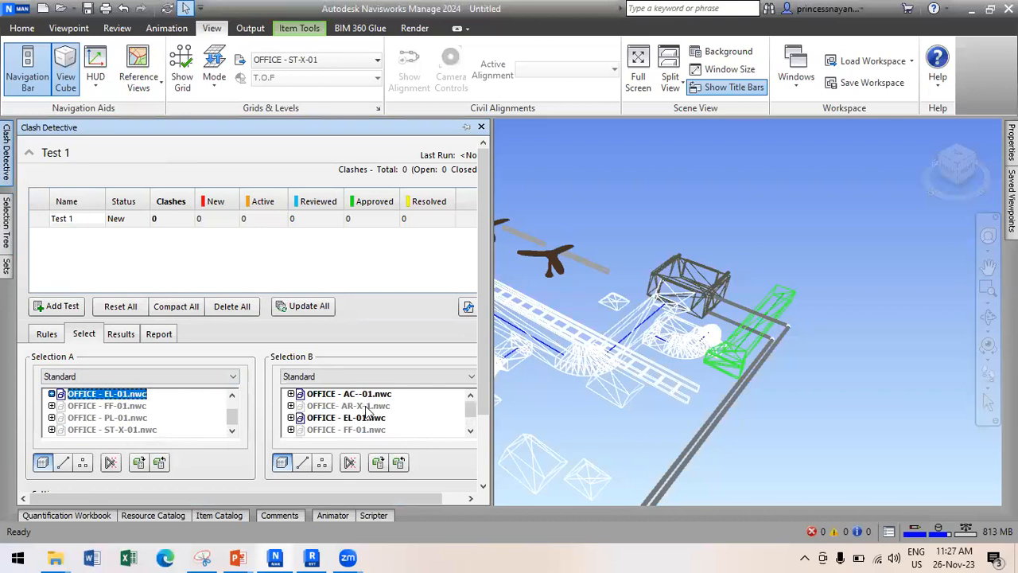
{"action": "left_click", "coordinate": [375, 395]}
{"action": "scroll", "coordinate": [119, 407], "scroll_direction": "up", "scroll_amount": 1}
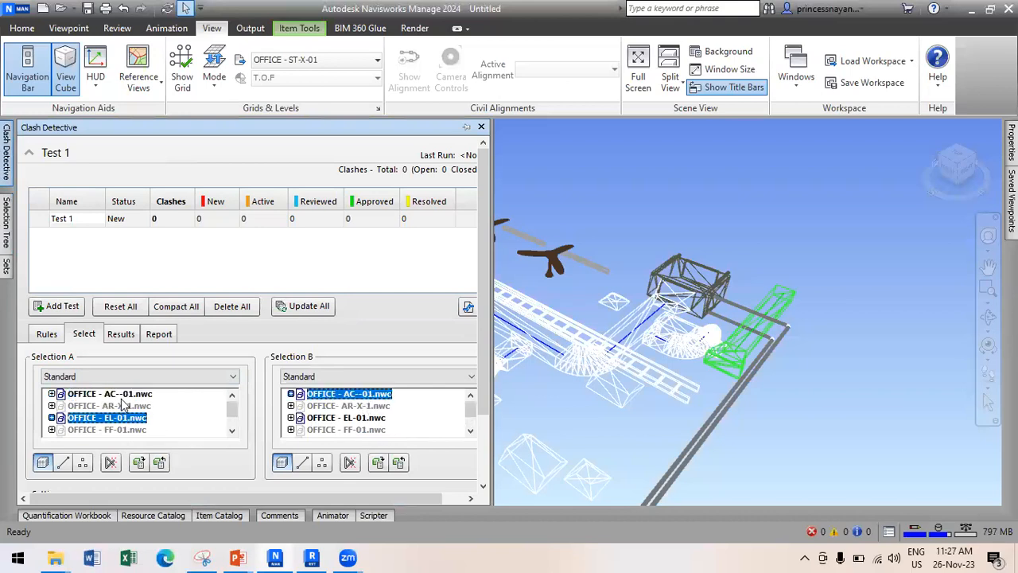
{"action": "left_click", "coordinate": [135, 394]}
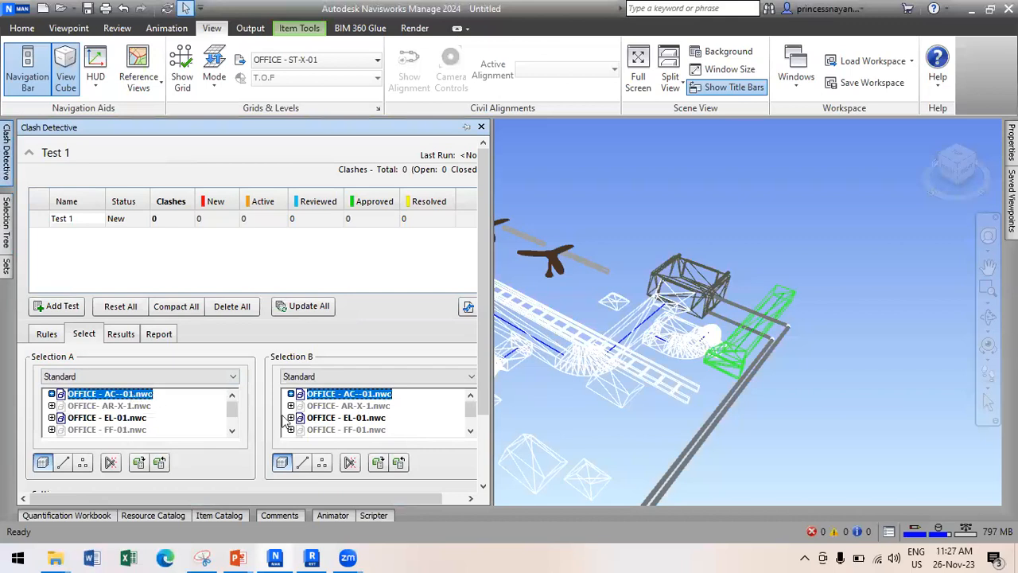
{"action": "left_click", "coordinate": [357, 421]}
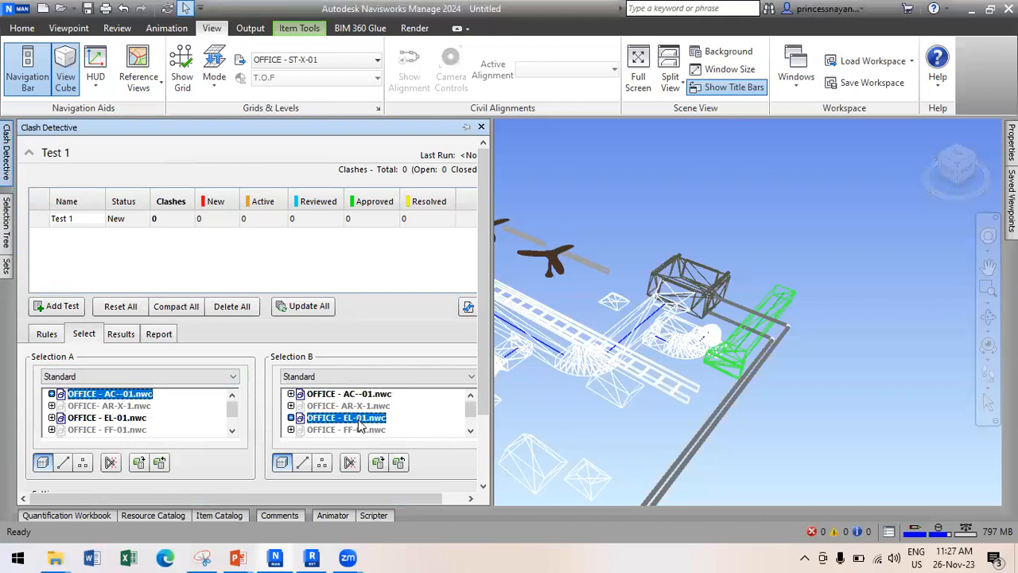
Run Test 1 as a Hard clash test between AC--01 and EL-01.
{"action": "left_click_drag", "start_coordinate": [483, 388], "coordinate": [474, 469]}
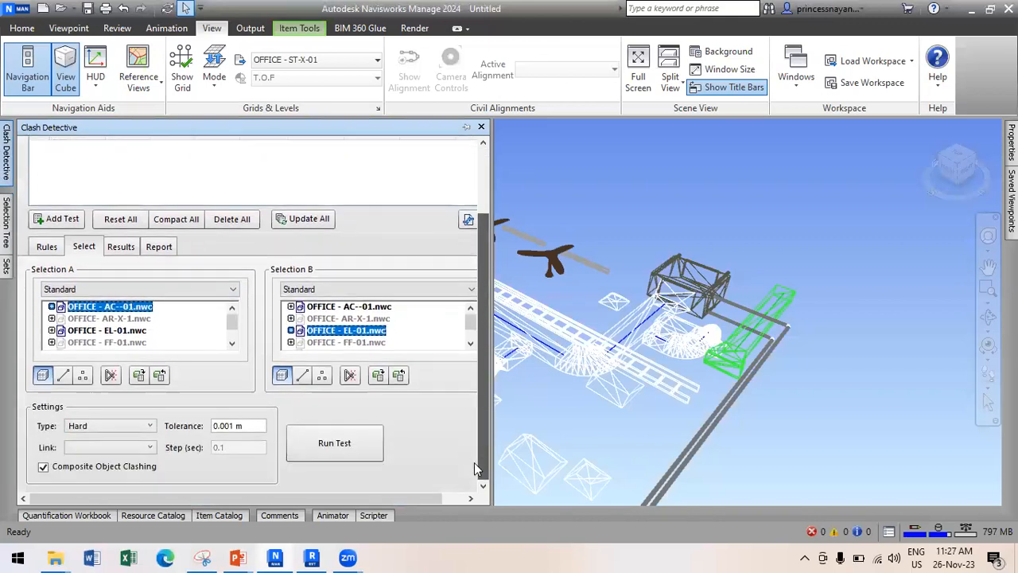
{"action": "left_click", "coordinate": [331, 451]}
{"action": "scroll", "coordinate": [402, 404], "scroll_direction": "down", "scroll_amount": 1}
{"action": "left_click_drag", "start_coordinate": [477, 410], "coordinate": [476, 469]}
{"action": "left_click", "coordinate": [367, 458]}
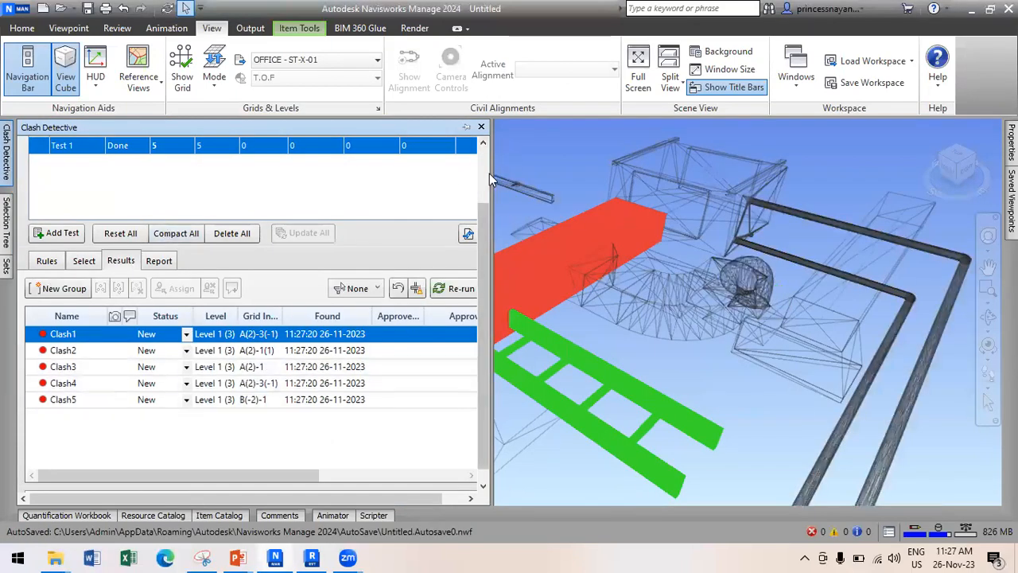
Narrow the panel, zoom to Clash2–Clash5, then select Clash1's green cable tray.
{"action": "left_click_drag", "start_coordinate": [493, 179], "coordinate": [240, 221]}
{"action": "scroll", "coordinate": [772, 310], "scroll_direction": "down", "scroll_amount": 1}
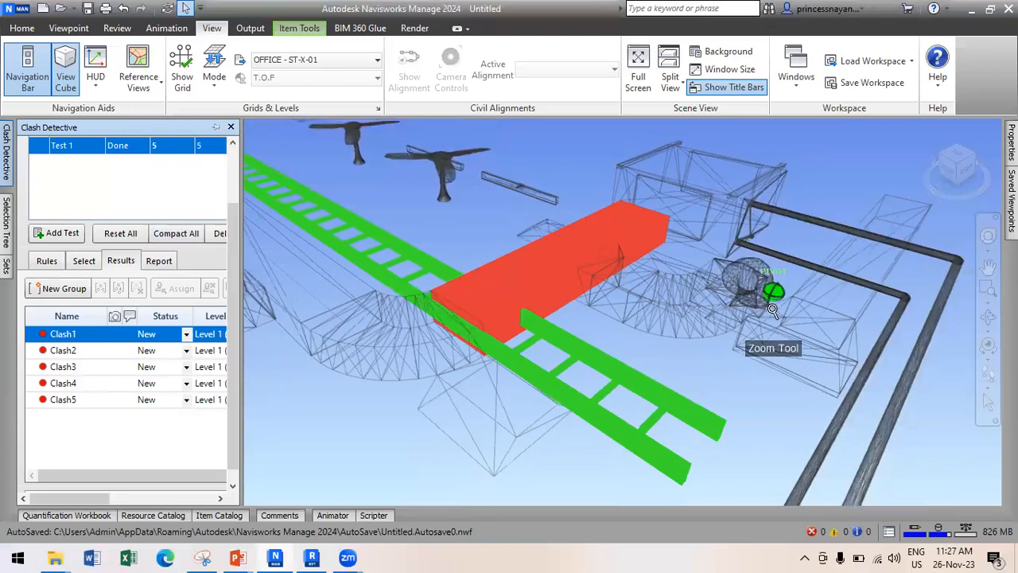
{"action": "scroll", "coordinate": [772, 310], "scroll_direction": "down", "scroll_amount": 5}
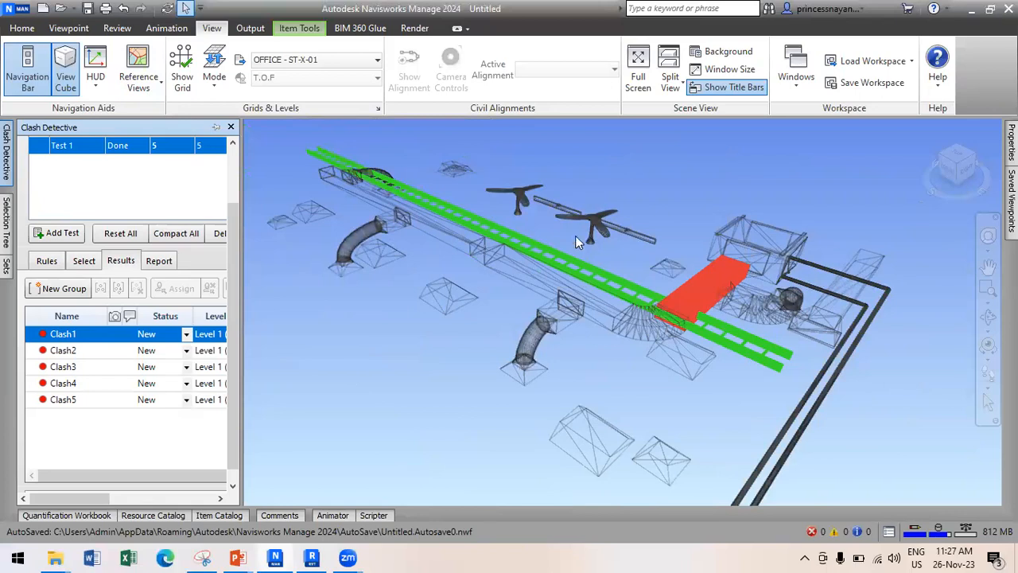
{"action": "left_click", "coordinate": [79, 352]}
{"action": "left_click", "coordinate": [80, 353]}
{"action": "left_click", "coordinate": [83, 366]}
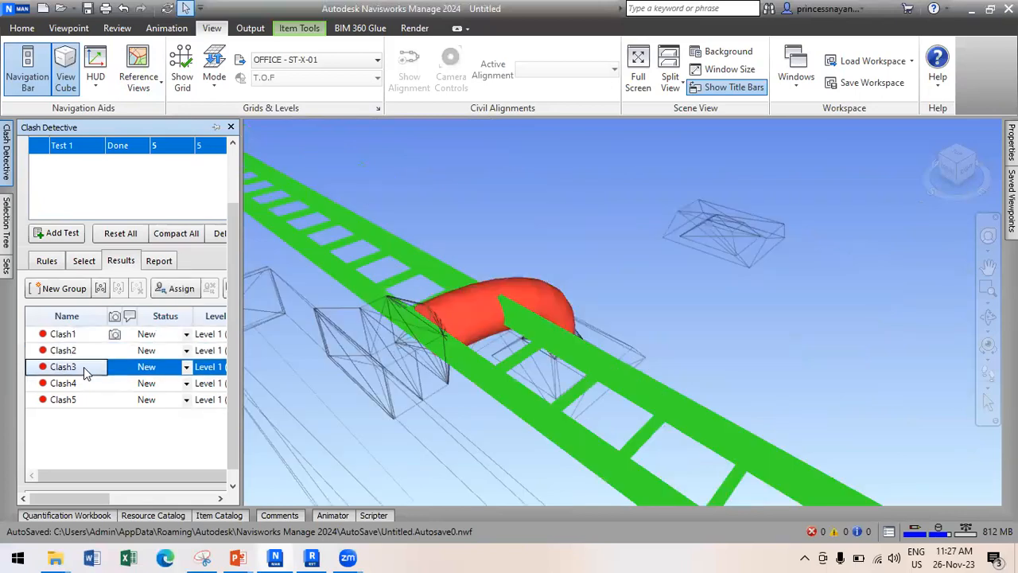
{"action": "left_click", "coordinate": [87, 386]}
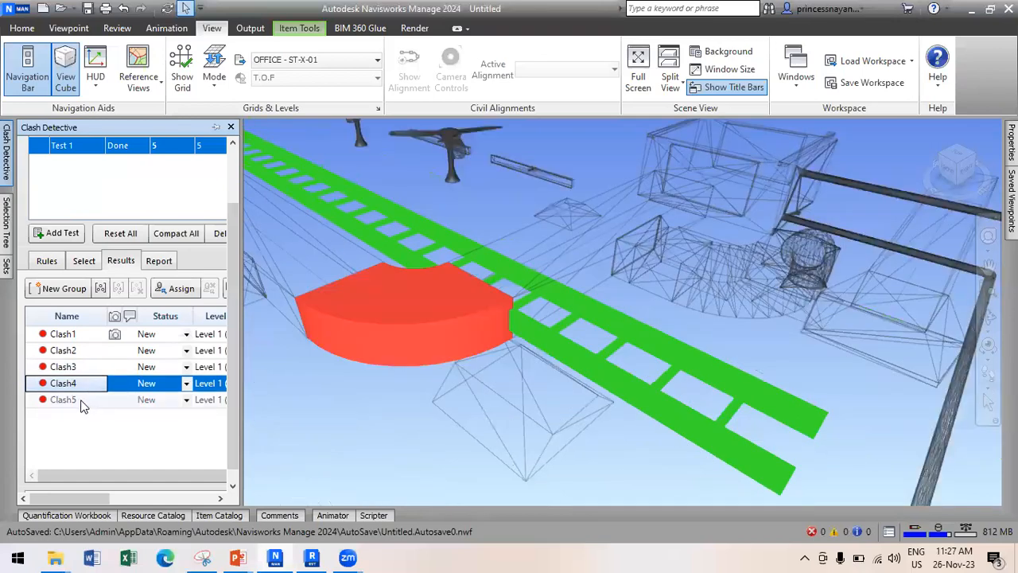
{"action": "left_click", "coordinate": [85, 400]}
{"action": "left_click", "coordinate": [75, 335]}
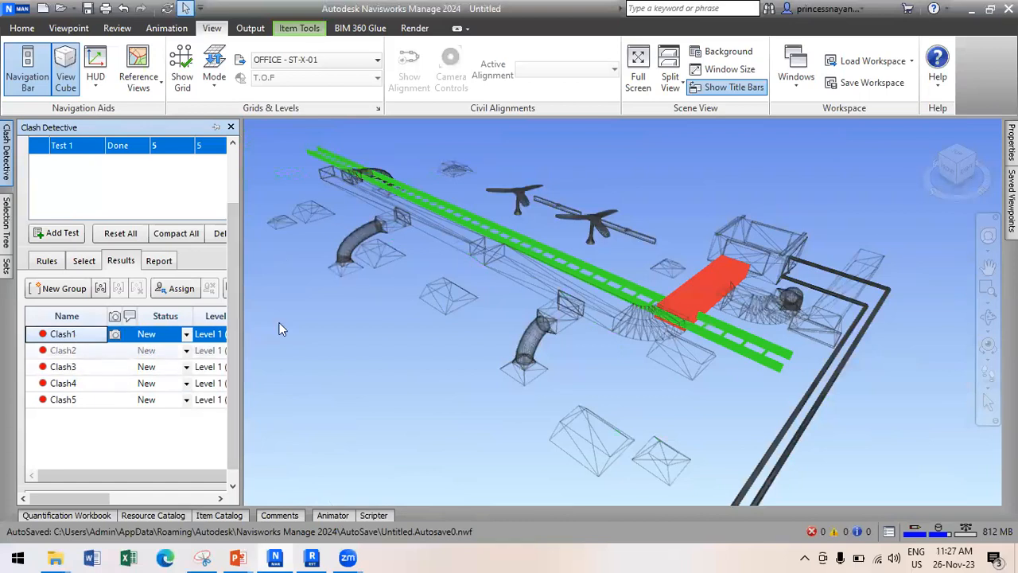
{"action": "left_click", "coordinate": [590, 279]}
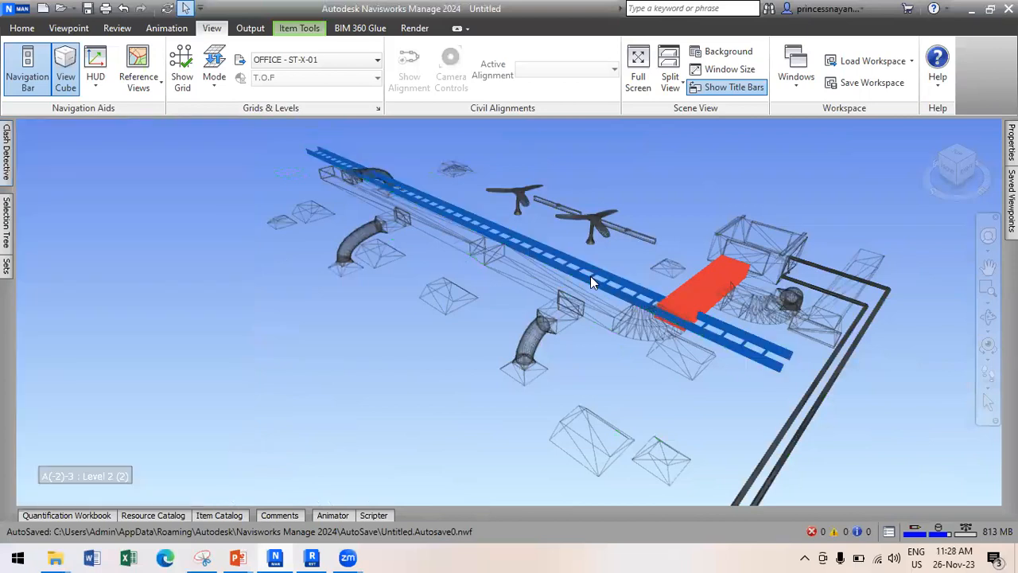
Move the selected cable tray up 0.2 m by setting Transform Position Z to 0.2.
{"action": "left_click", "coordinate": [300, 29]}
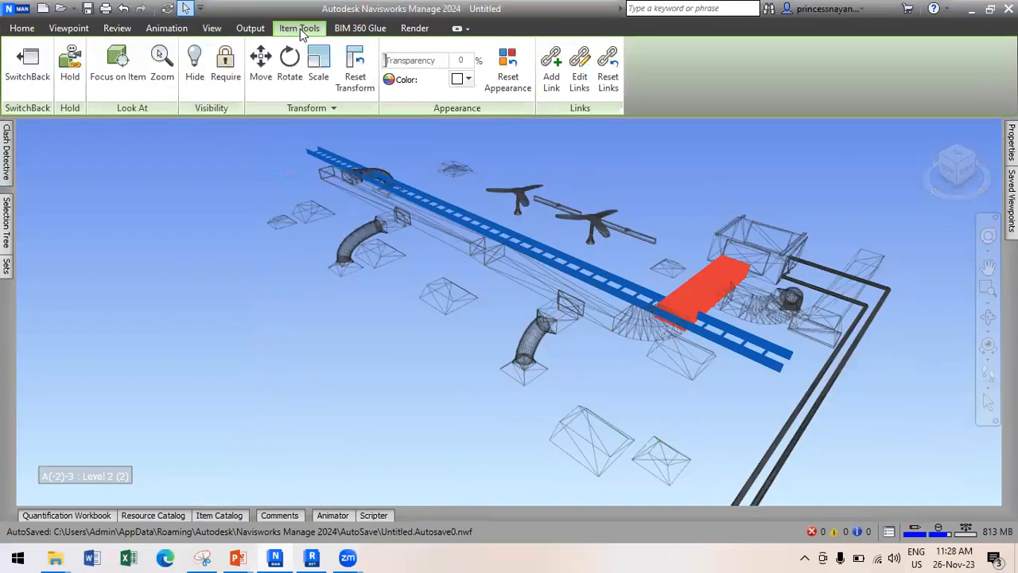
{"action": "left_click", "coordinate": [260, 69]}
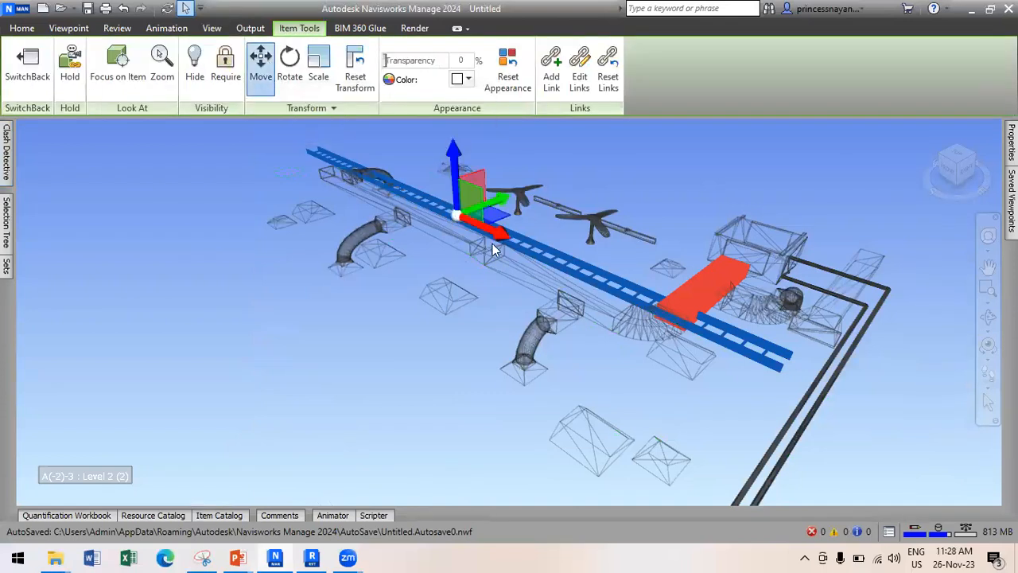
{"action": "left_click", "coordinate": [341, 108]}
{"action": "left_click", "coordinate": [353, 143]}
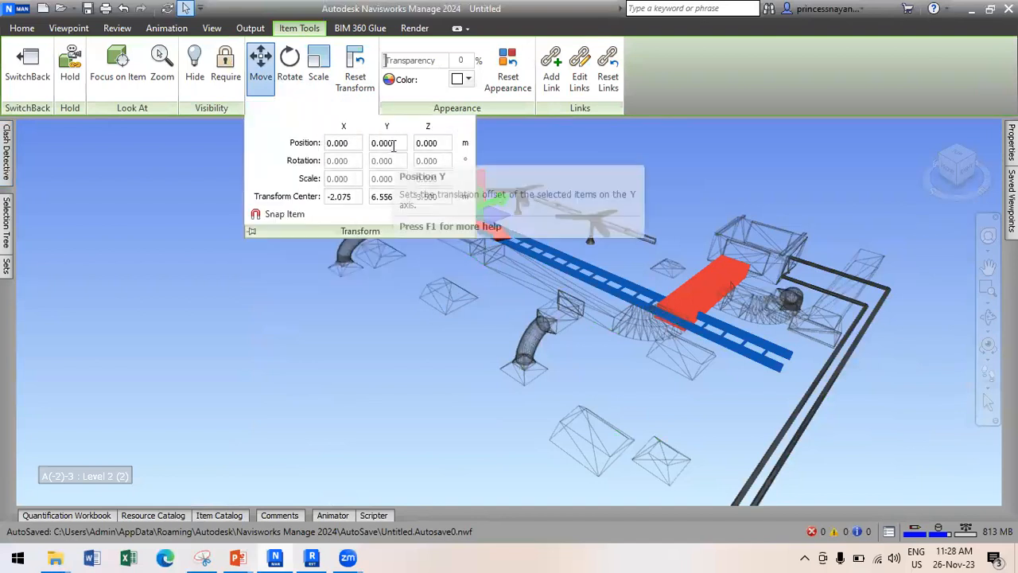
{"action": "type", "text": "0.2"}
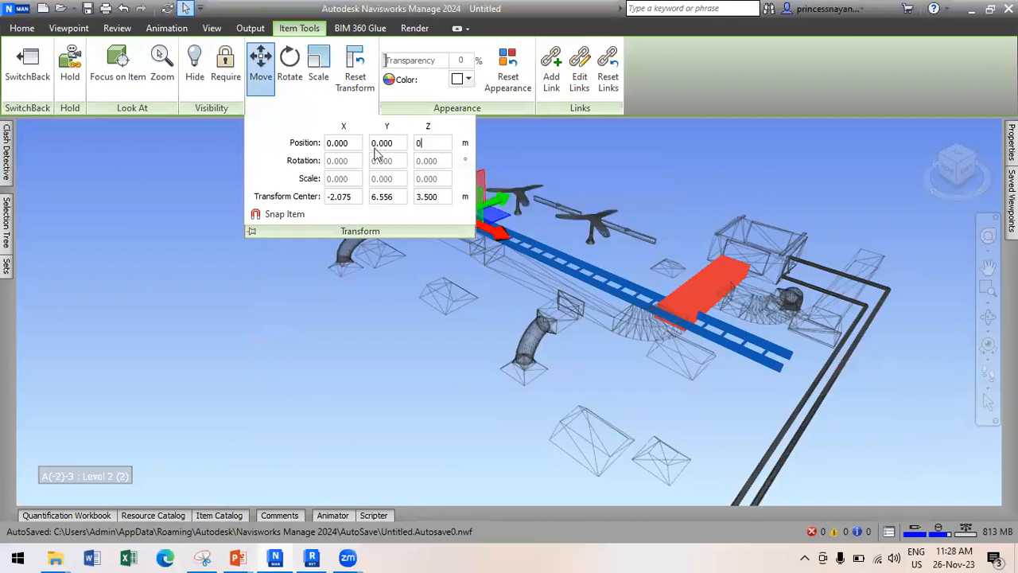
{"action": "key", "text": "Return"}
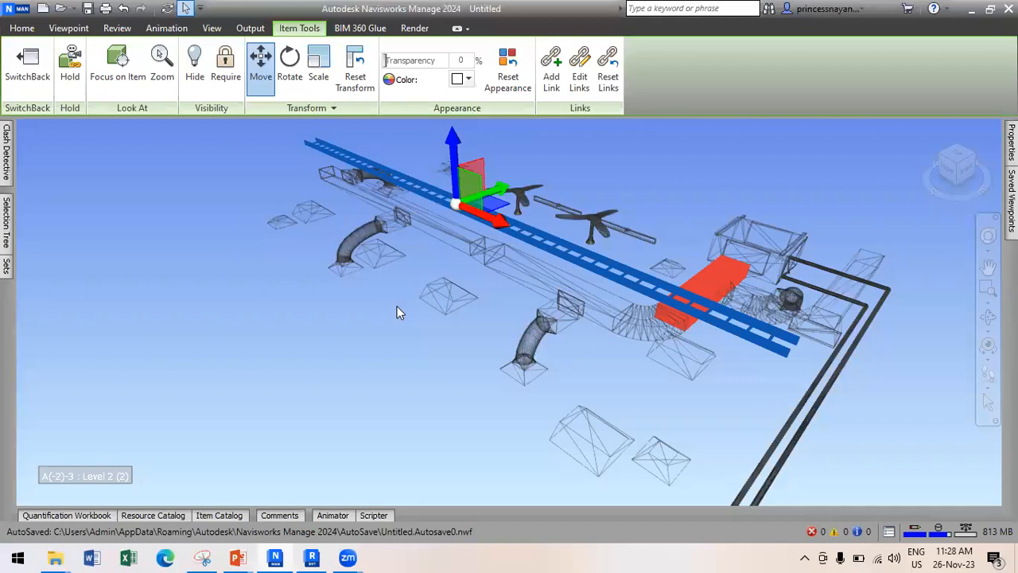
Deselect the tray and Update All on Test 1, so Clash1–Clash4 show Resolved.
{"action": "left_click", "coordinate": [376, 350]}
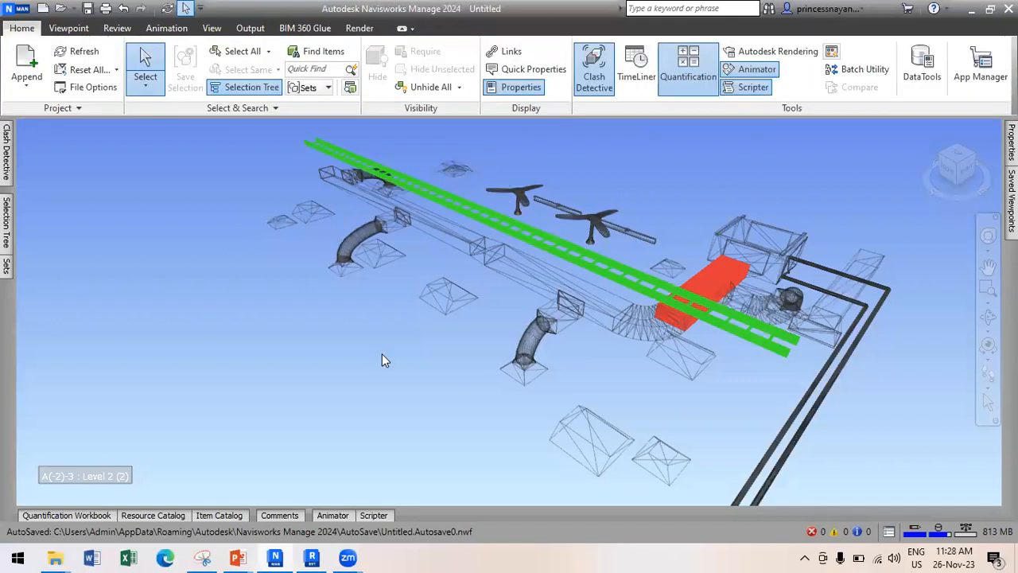
{"action": "mouse_move", "coordinate": [5, 215]}
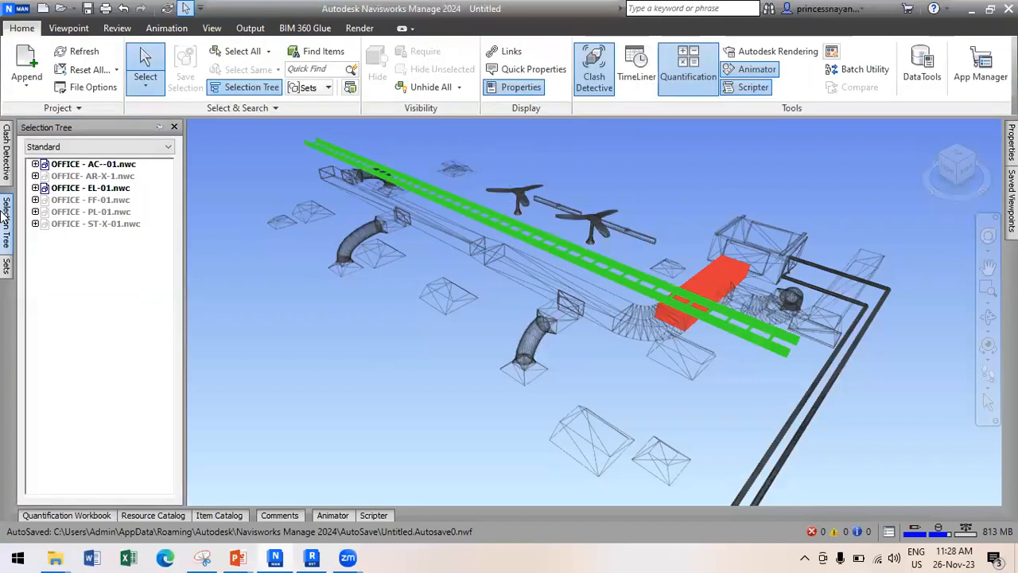
{"action": "mouse_move", "coordinate": [4, 157]}
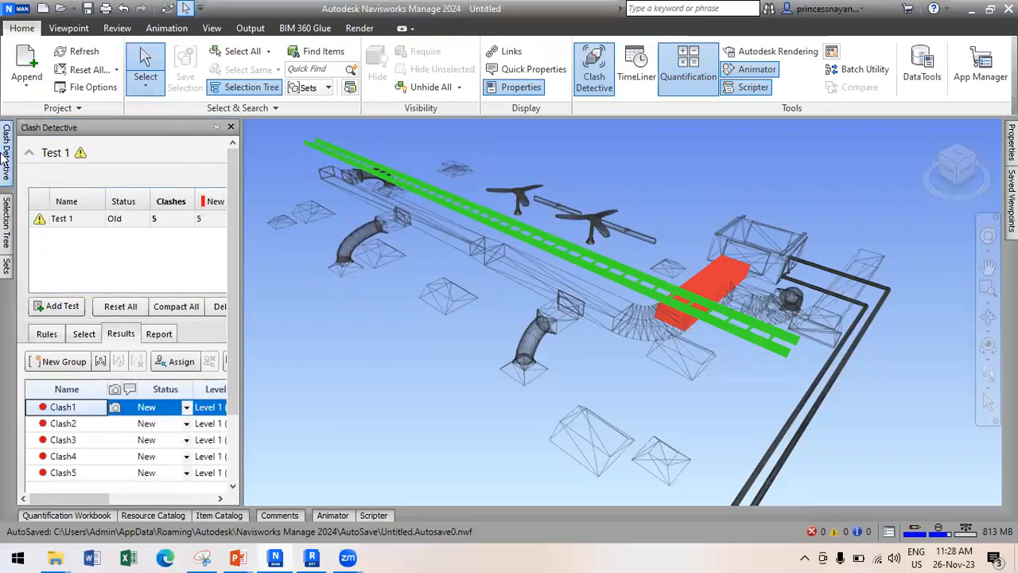
{"action": "left_click_drag", "start_coordinate": [236, 286], "coordinate": [351, 283]}
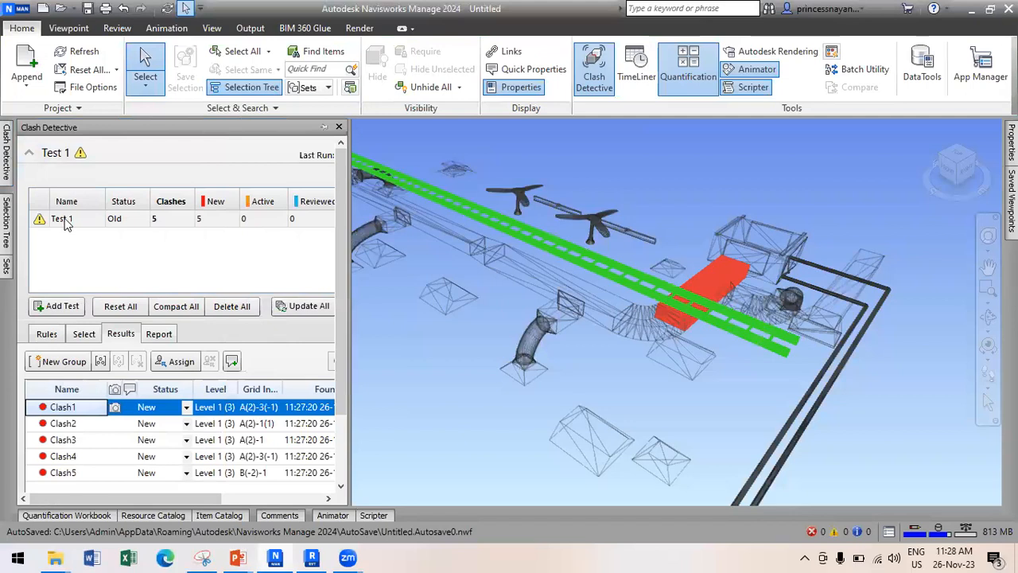
{"action": "left_click", "coordinate": [307, 310]}
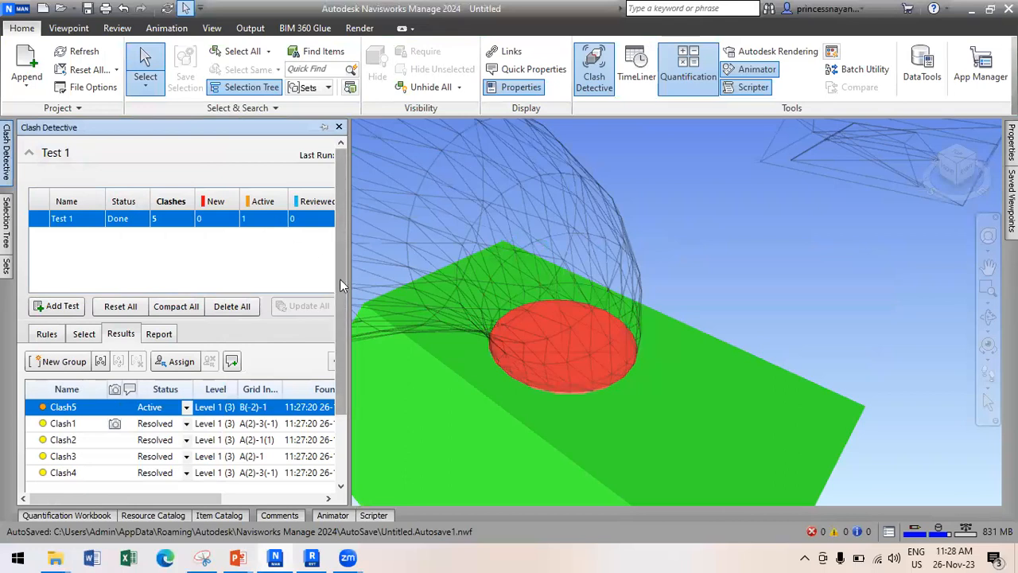
{"action": "left_click_drag", "start_coordinate": [349, 287], "coordinate": [538, 310]}
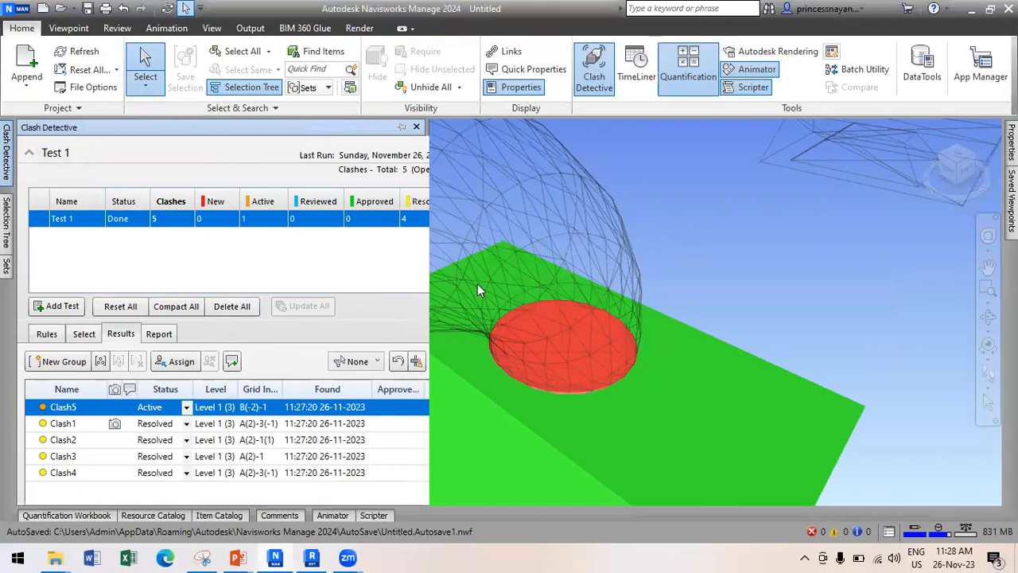
{"action": "left_click", "coordinate": [87, 423]}
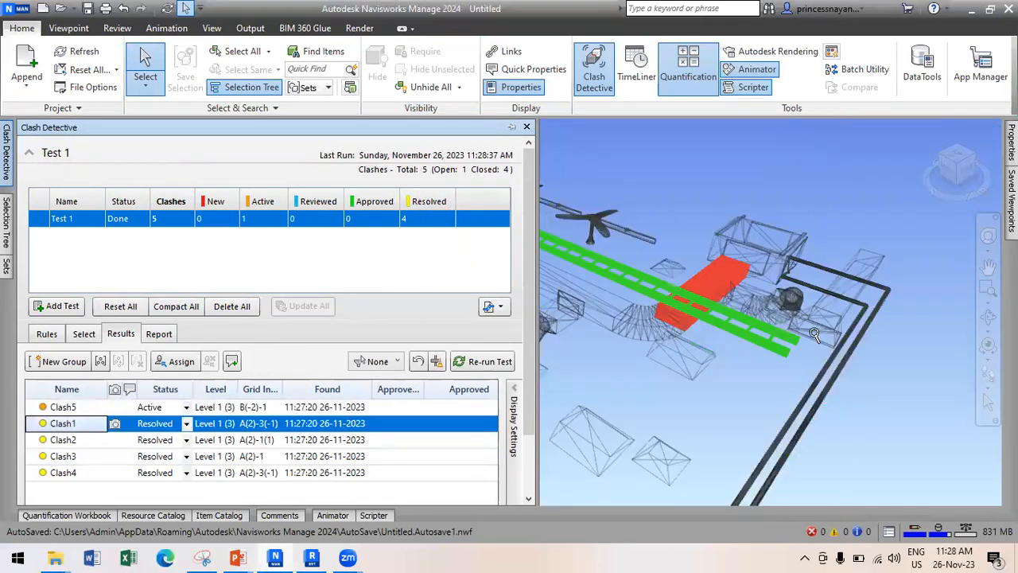
{"action": "scroll", "coordinate": [811, 326], "scroll_direction": "down", "scroll_amount": 3}
{"action": "left_click", "coordinate": [74, 440]}
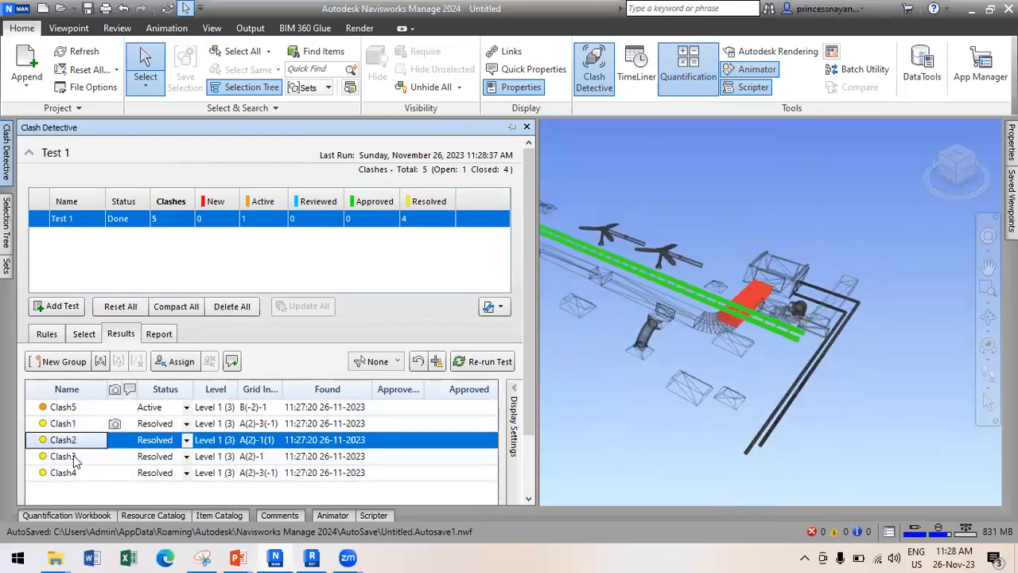
{"action": "left_click", "coordinate": [72, 456]}
{"action": "left_click", "coordinate": [75, 472]}
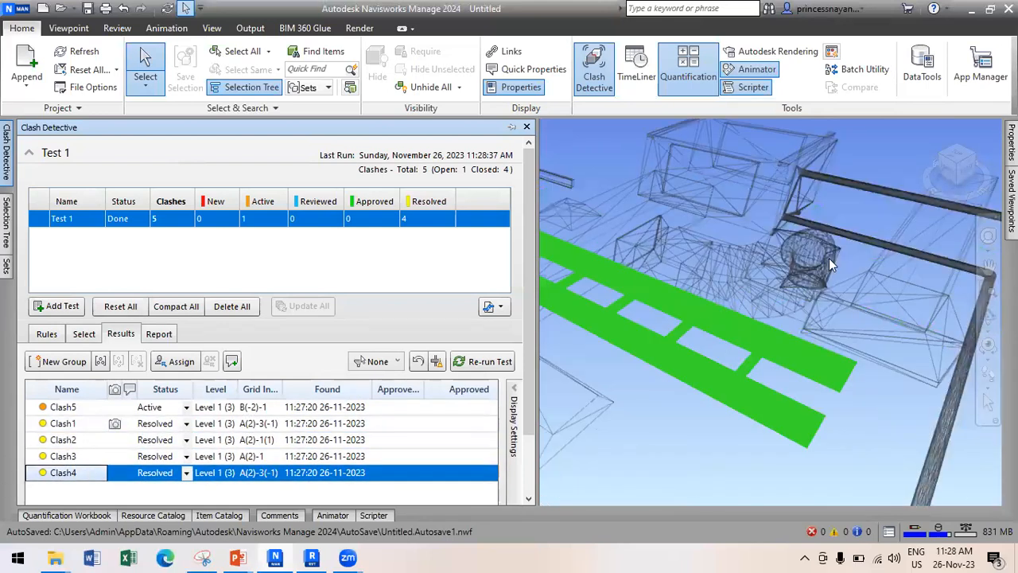
{"action": "scroll", "coordinate": [748, 296], "scroll_direction": "up", "scroll_amount": 3}
{"action": "scroll", "coordinate": [748, 297], "scroll_direction": "down", "scroll_amount": 5}
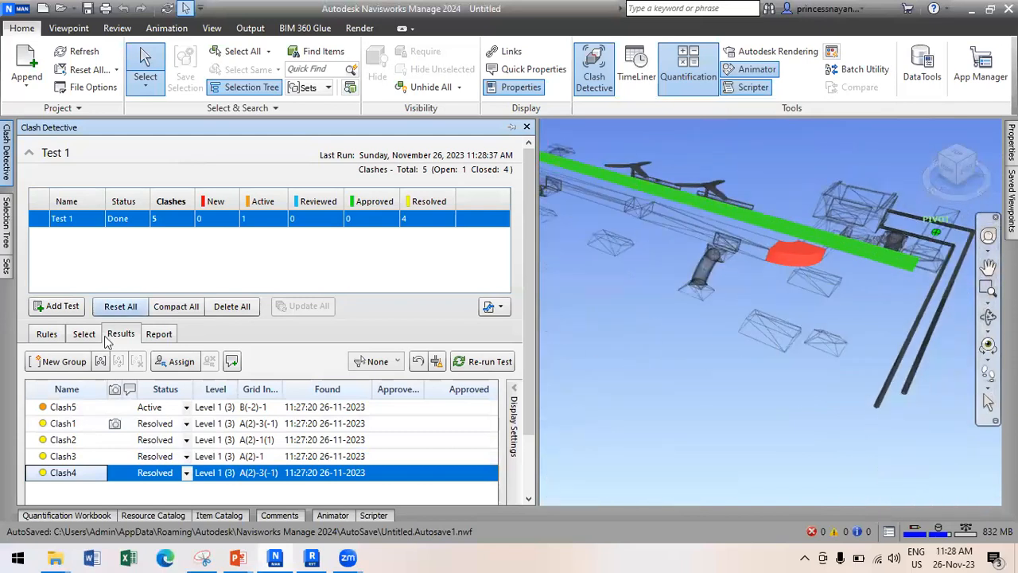
{"action": "left_click", "coordinate": [64, 407]}
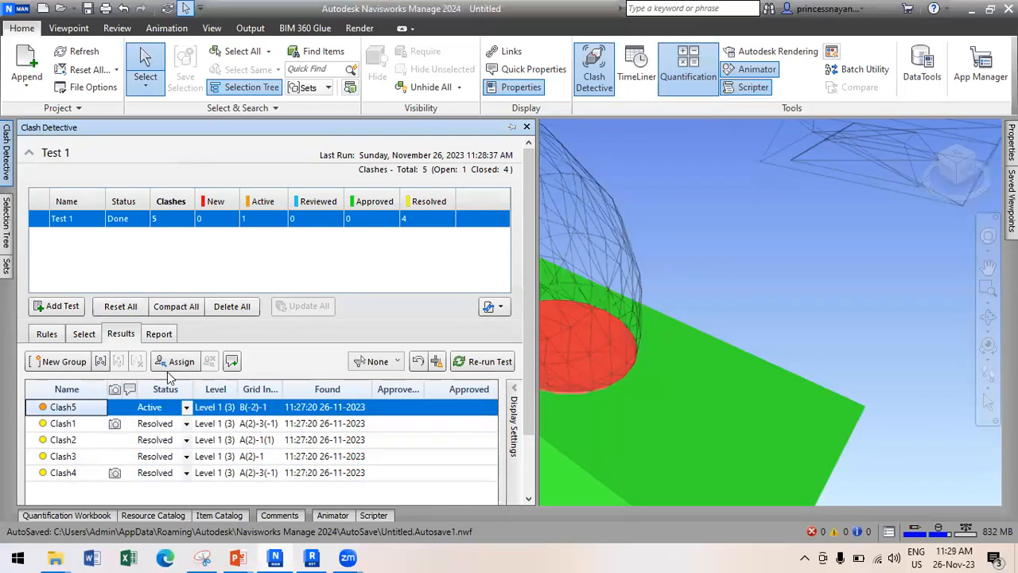
{"action": "scroll", "coordinate": [808, 230], "scroll_direction": "down", "scroll_amount": 2}
{"action": "scroll", "coordinate": [809, 229], "scroll_direction": "down", "scroll_amount": 3}
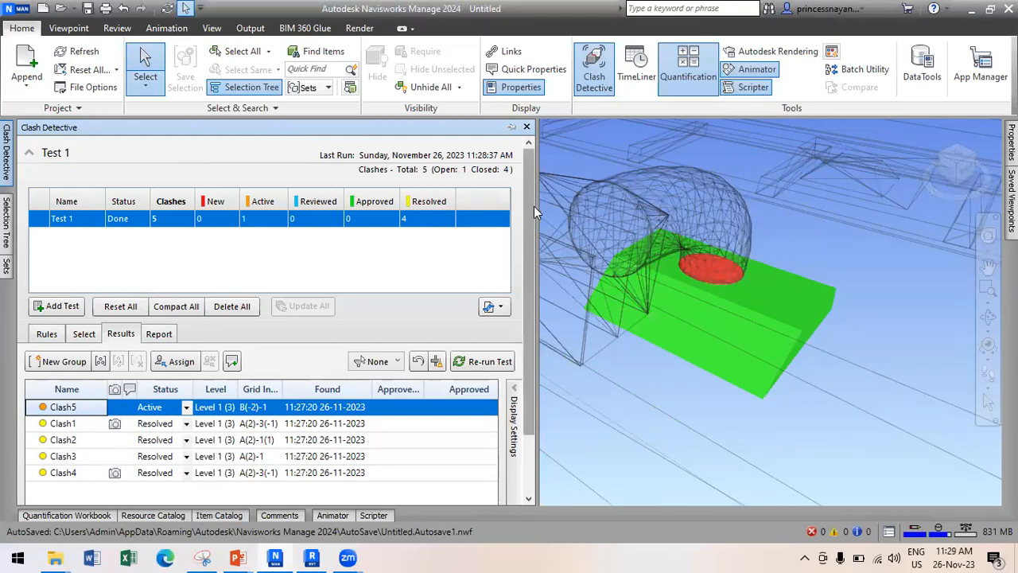
{"action": "left_click_drag", "start_coordinate": [533, 206], "coordinate": [271, 208]}
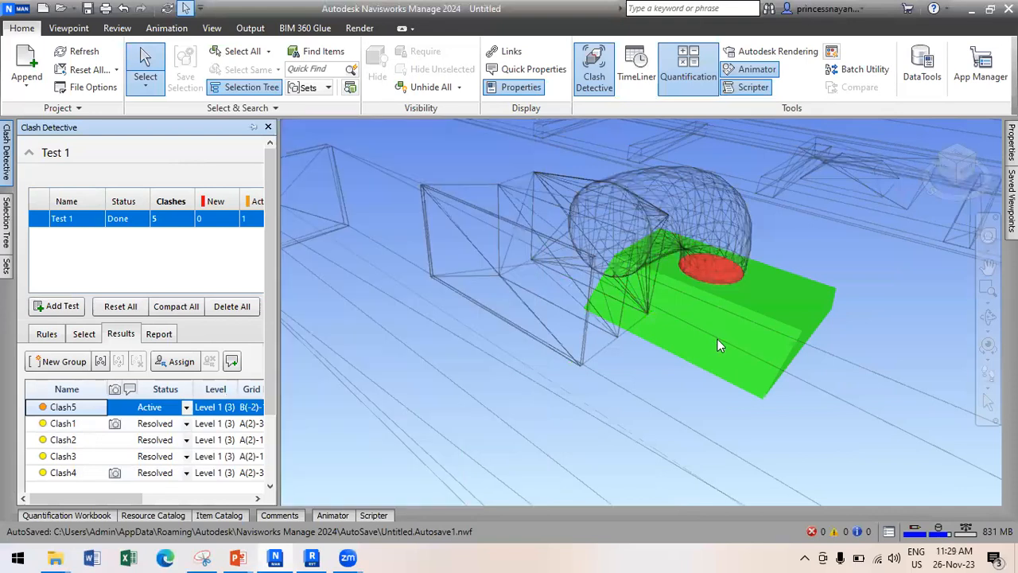
{"action": "scroll", "coordinate": [610, 334], "scroll_direction": "down", "scroll_amount": 2}
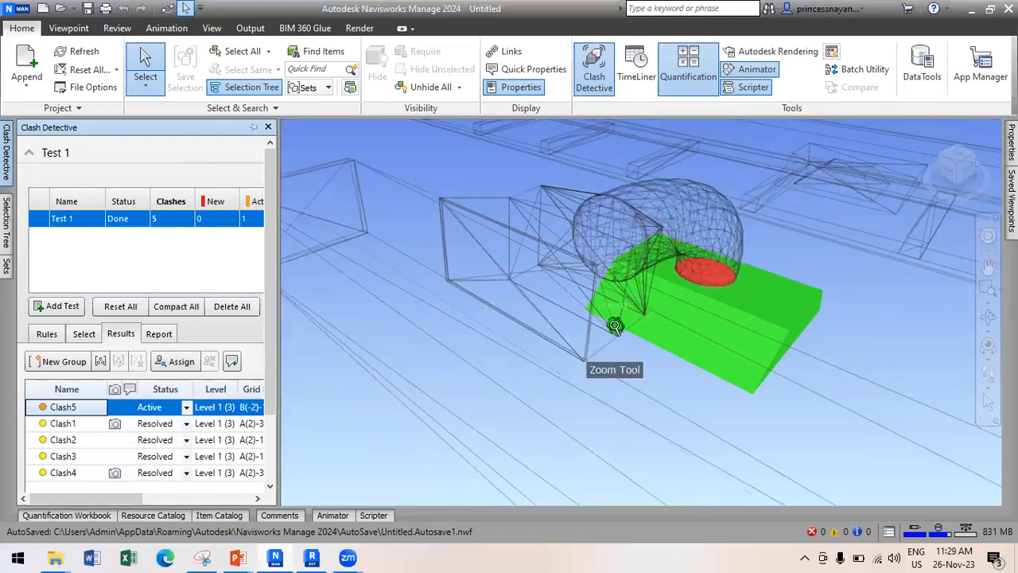
Select the green element in Clash5 and drag it along X away from the clash.
{"action": "scroll", "coordinate": [614, 326], "scroll_direction": "down", "scroll_amount": 1}
{"action": "left_click", "coordinate": [614, 326]}
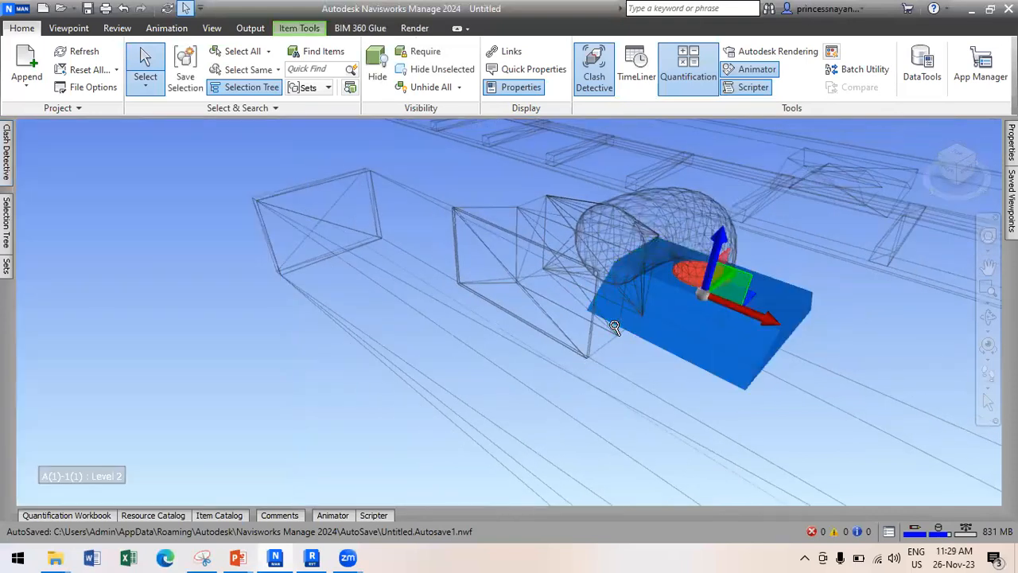
{"action": "middle_click_drag", "start_coordinate": [730, 328], "coordinate": [771, 328], "text": "shift"}
{"action": "left_click_drag", "start_coordinate": [789, 338], "coordinate": [930, 424]}
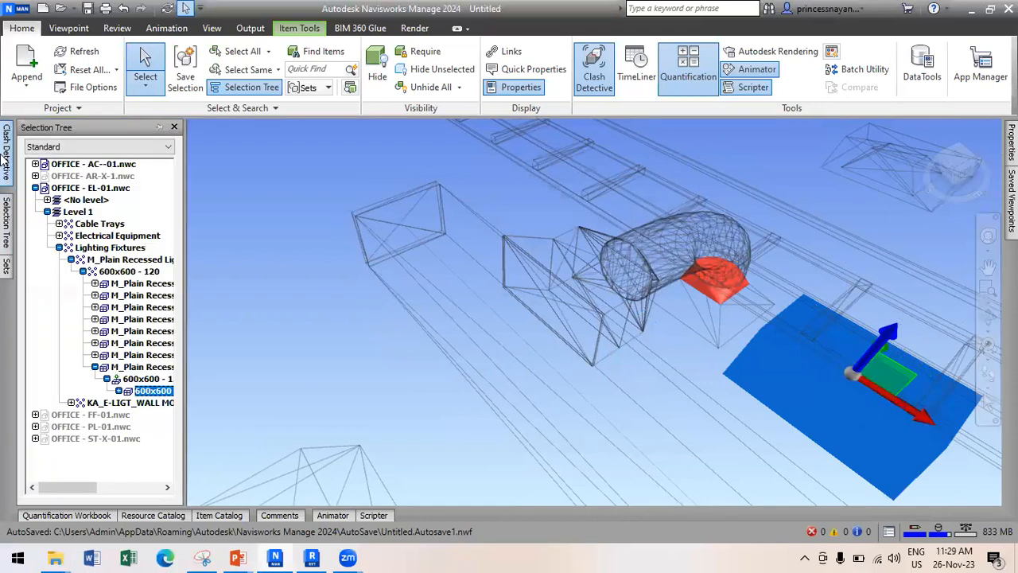
Widen the Clash Detective panel and Update All so Clash5 also reads Resolved.
{"action": "mouse_move", "coordinate": [4, 159]}
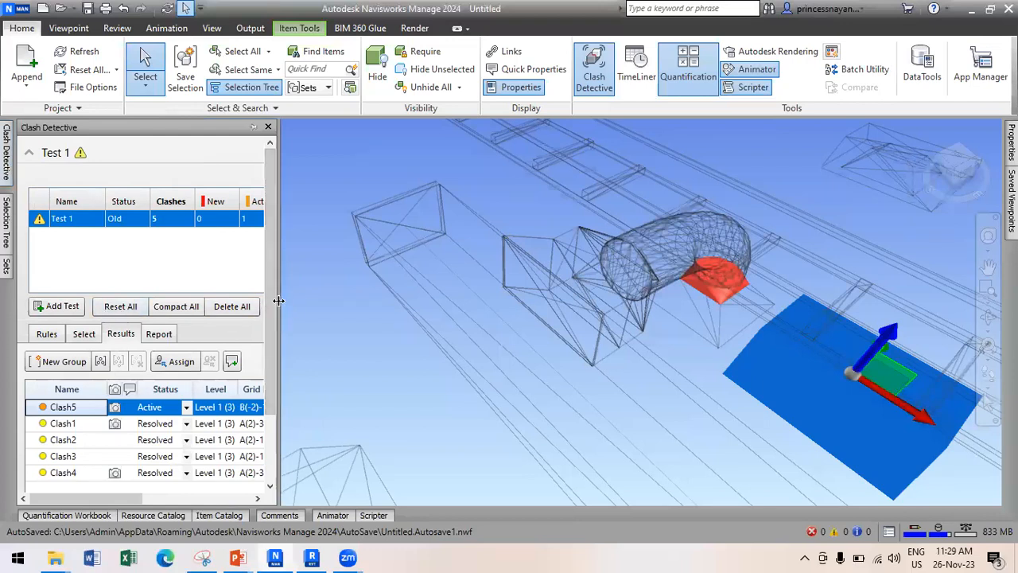
{"action": "left_click_drag", "start_coordinate": [278, 299], "coordinate": [434, 300]}
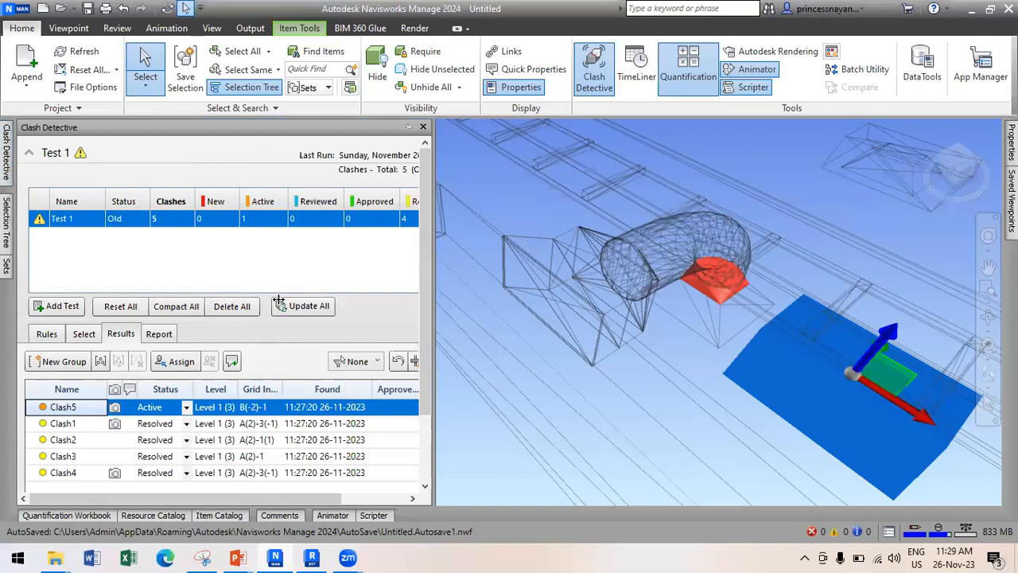
{"action": "left_click", "coordinate": [297, 307]}
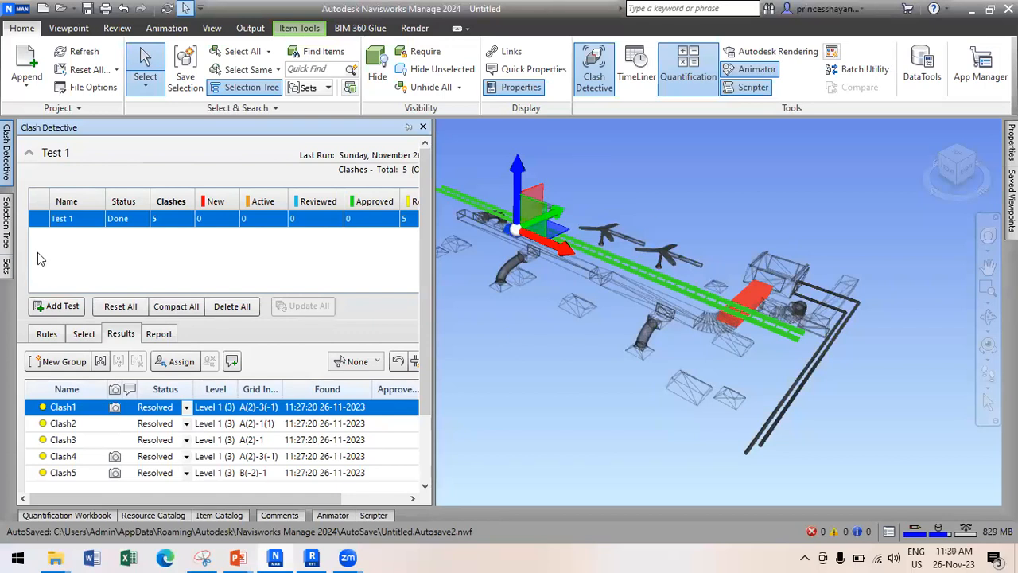
{"action": "left_click", "coordinate": [5, 216]}
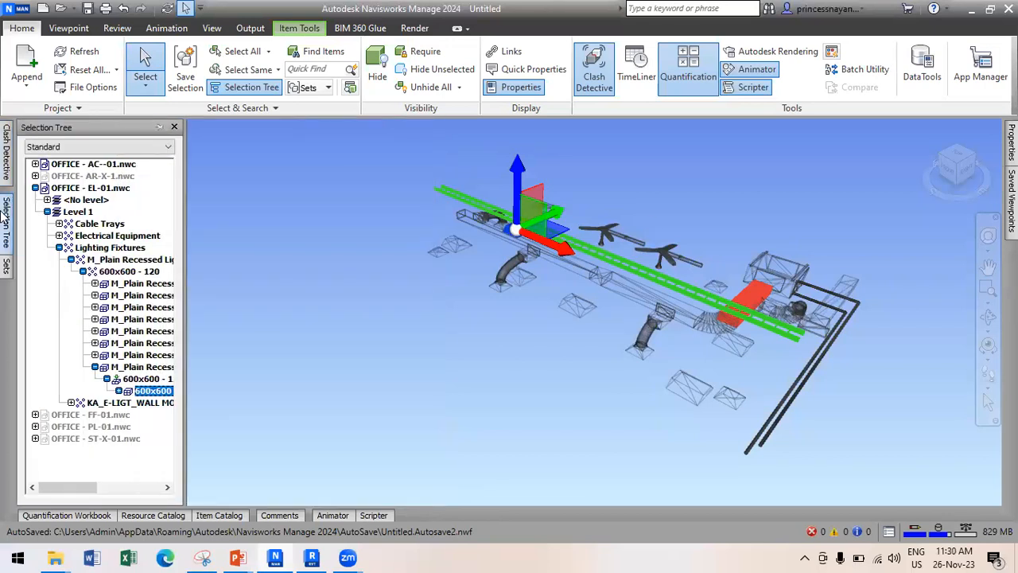
{"action": "left_click", "coordinate": [6, 151]}
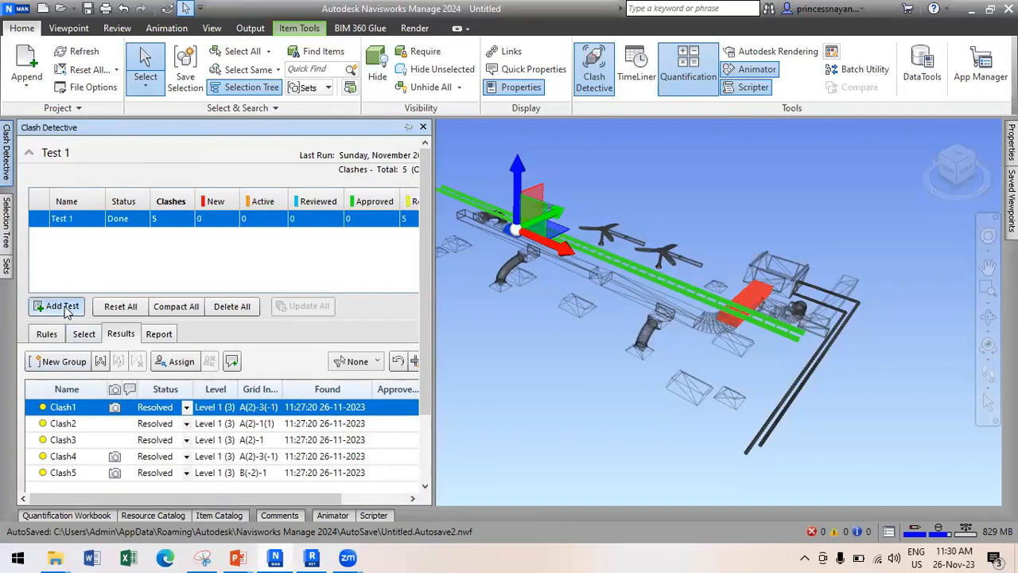
Add a new clash test and rename Test 1 to AC VC ELE.
{"action": "left_click", "coordinate": [62, 307]}
{"action": "left_click", "coordinate": [72, 219]}
{"action": "left_click", "coordinate": [91, 219]}
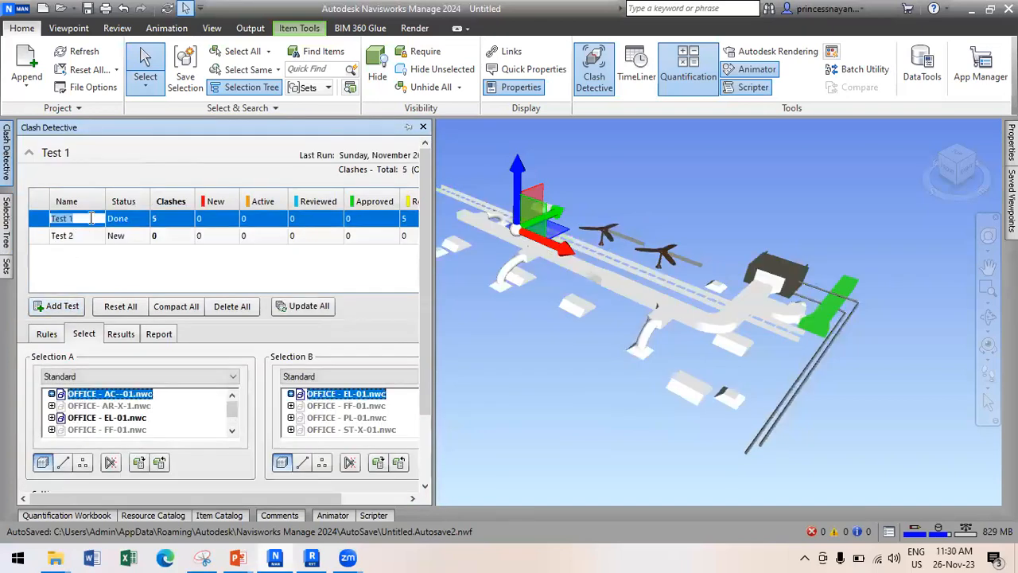
{"action": "type", "text": "AC VC ELE"}
Rename Test 2 to STRUC VS PL.
{"action": "left_click", "coordinate": [5, 267]}
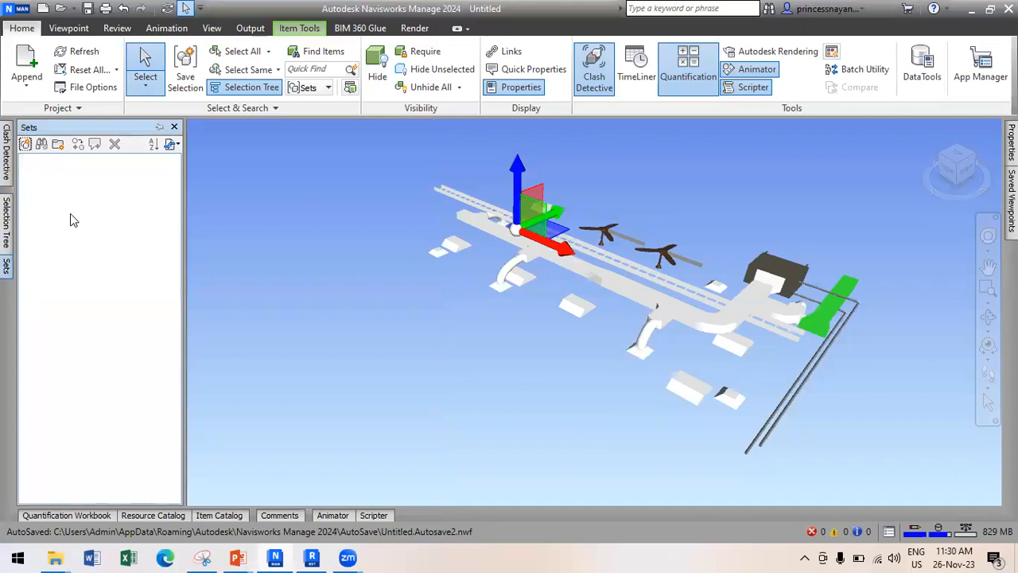
{"action": "mouse_move", "coordinate": [4, 163]}
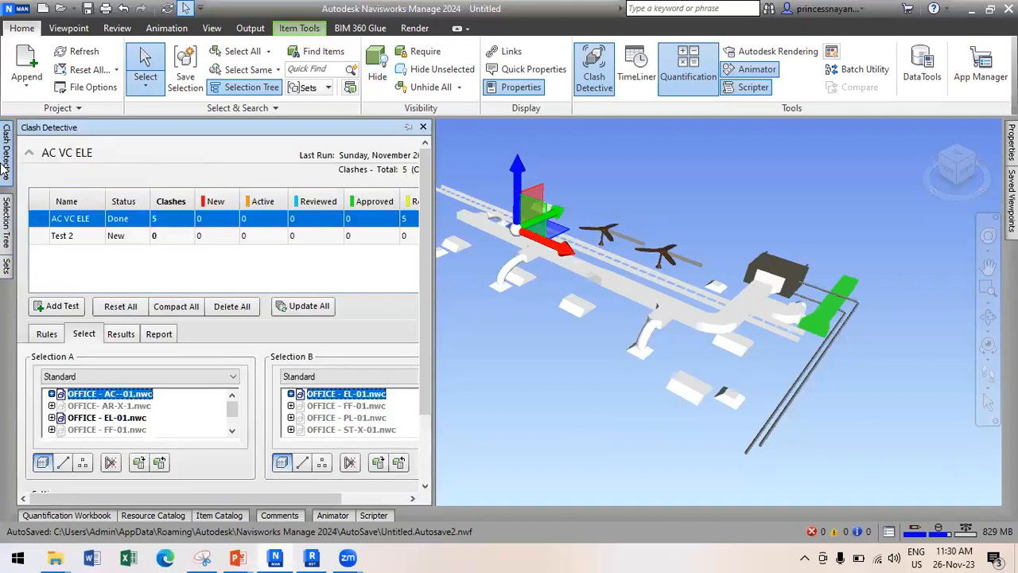
{"action": "left_click", "coordinate": [75, 236]}
{"action": "left_click", "coordinate": [77, 237]}
{"action": "type", "text": "STRUC VS PL"}
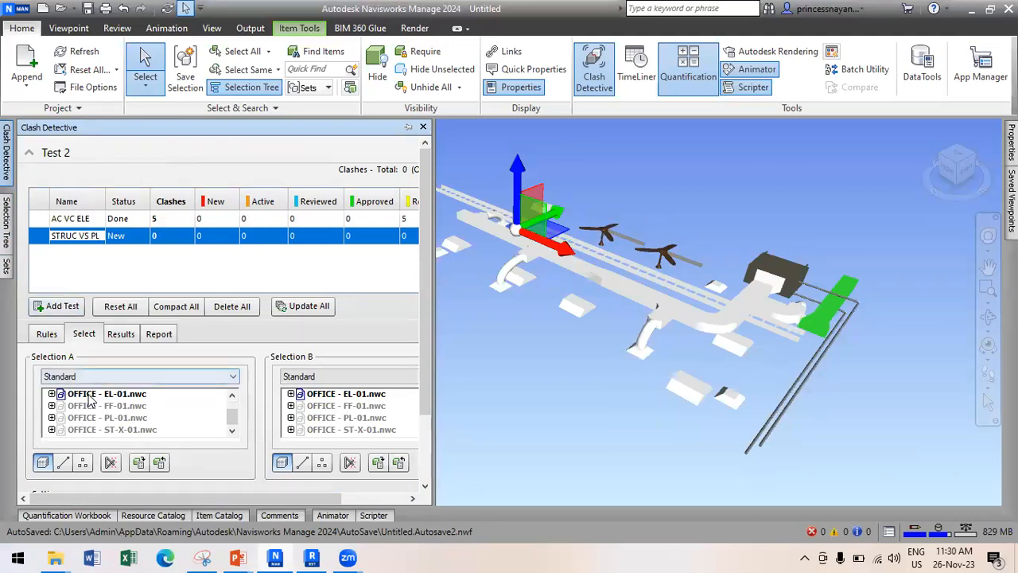
Select the EL-01 and AC--01 models in the Selection Tree and open their context menu.
{"action": "mouse_move", "coordinate": [5, 233]}
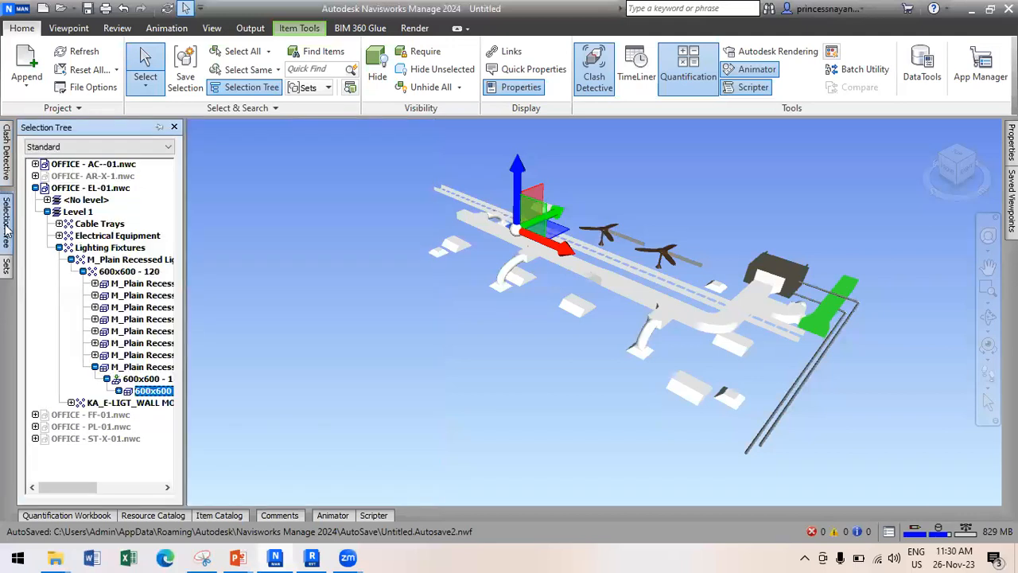
{"action": "left_click", "coordinate": [35, 187]}
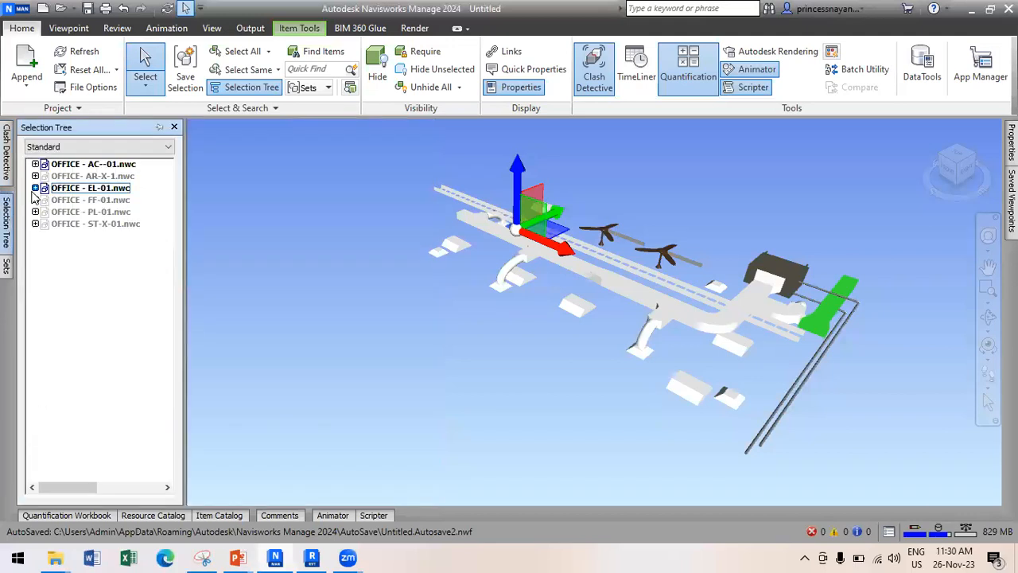
{"action": "left_click", "coordinate": [97, 190]}
{"action": "left_click", "coordinate": [112, 165], "text": "ctrl"}
{"action": "right_click", "coordinate": [112, 167]}
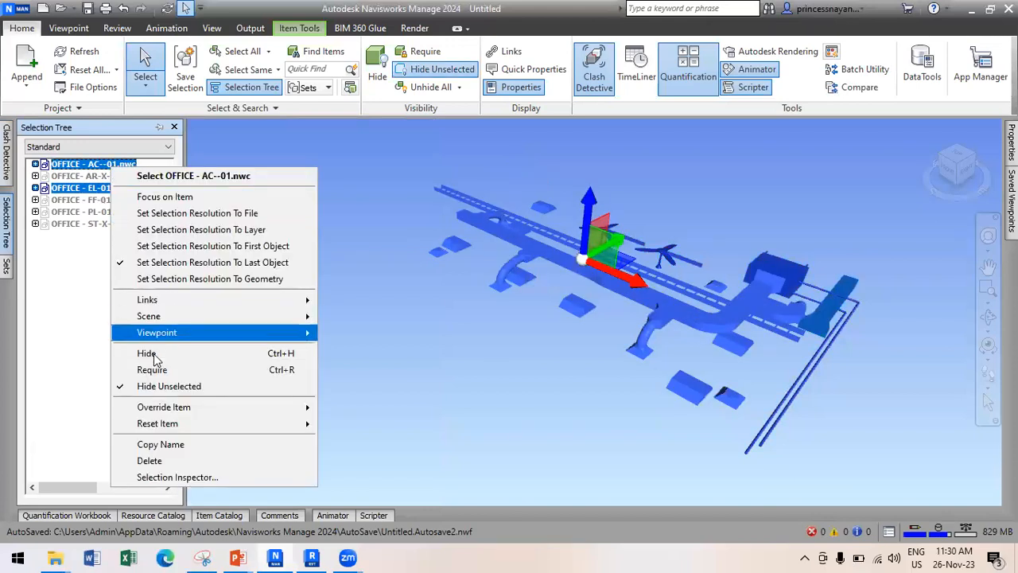
Turn off Hide Unselected and select AC--01, AR-X-1, EL-01 and FF-01 in the Selection Tree.
{"action": "left_click", "coordinate": [156, 387]}
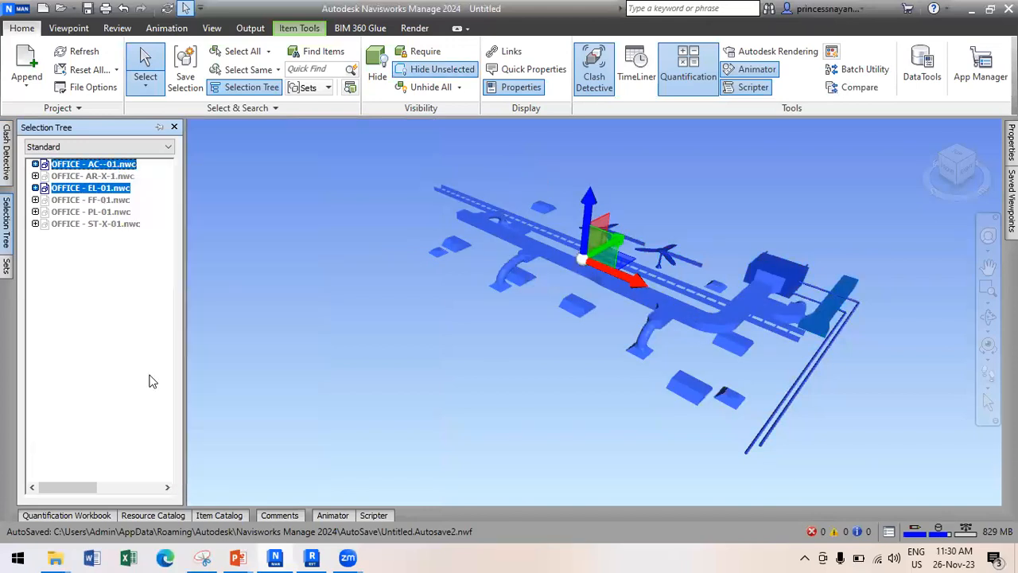
{"action": "left_click", "coordinate": [88, 177]}
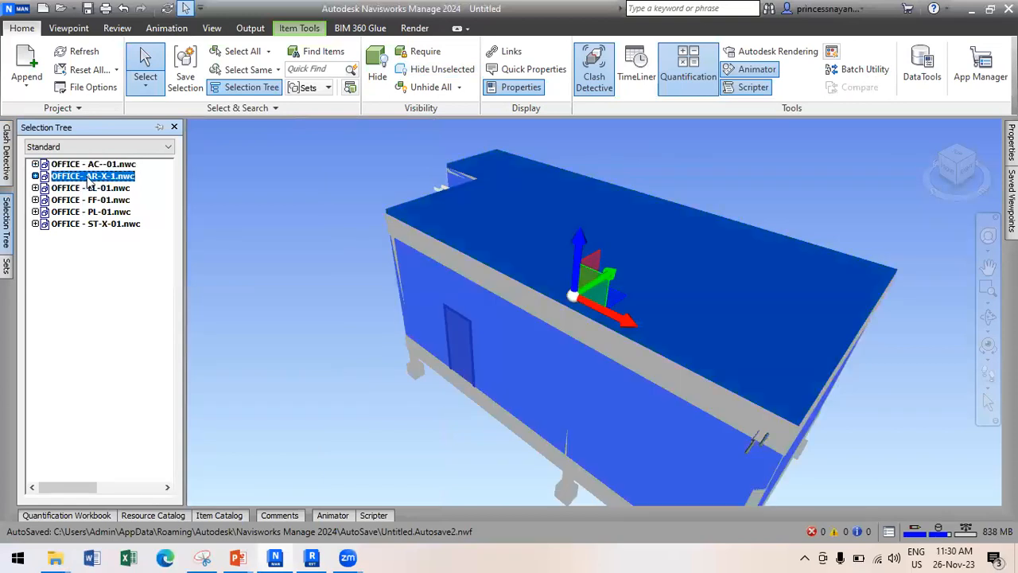
{"action": "left_click", "coordinate": [96, 212]}
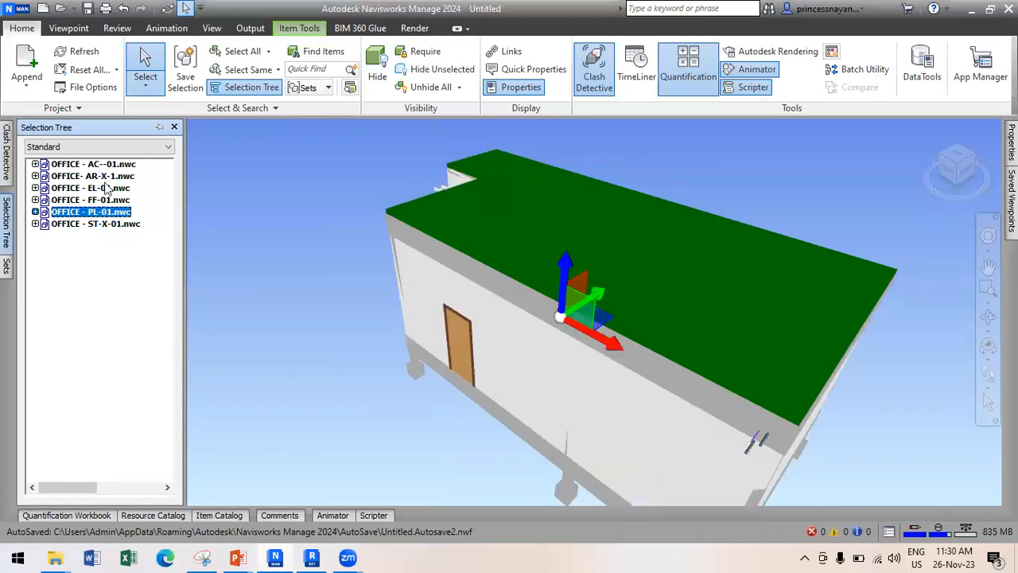
{"action": "left_click", "coordinate": [111, 168]}
{"action": "left_click", "coordinate": [109, 179], "text": "ctrl"}
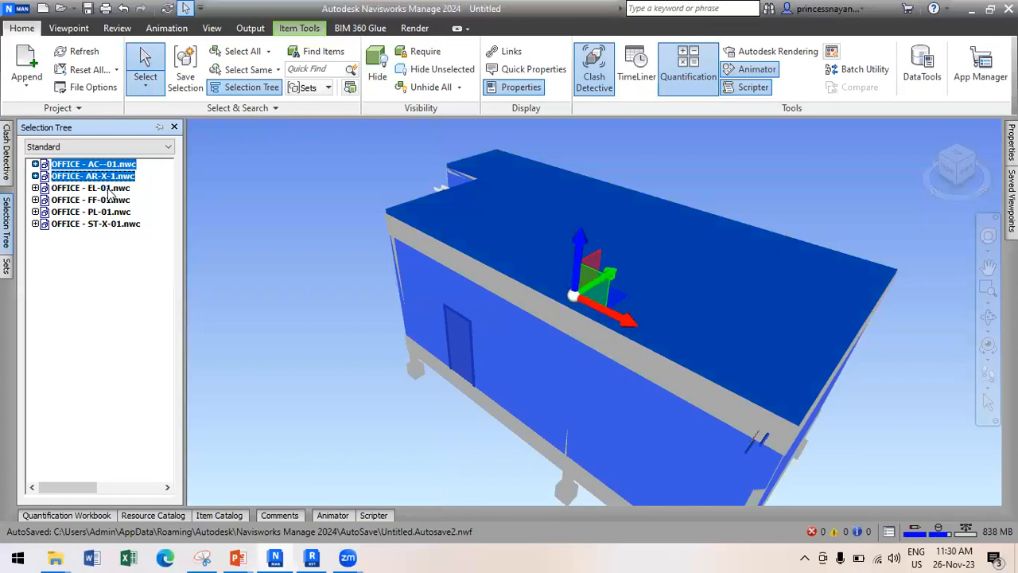
{"action": "left_click", "coordinate": [111, 189], "text": "ctrl"}
{"action": "left_click", "coordinate": [109, 201], "text": "ctrl"}
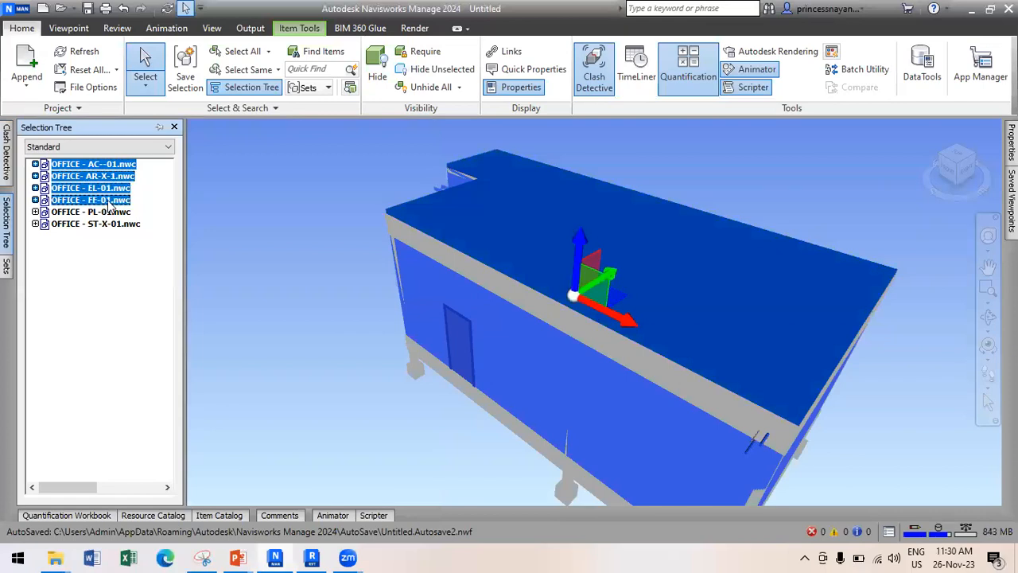
Hide those four models and orbit to view the structural frame.
{"action": "right_click", "coordinate": [109, 201]}
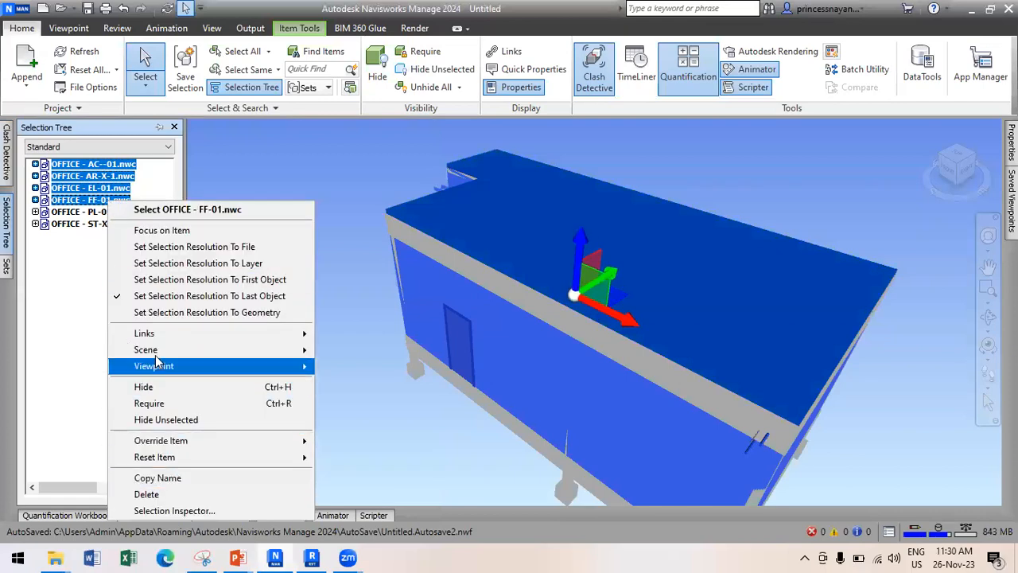
{"action": "left_click", "coordinate": [157, 388]}
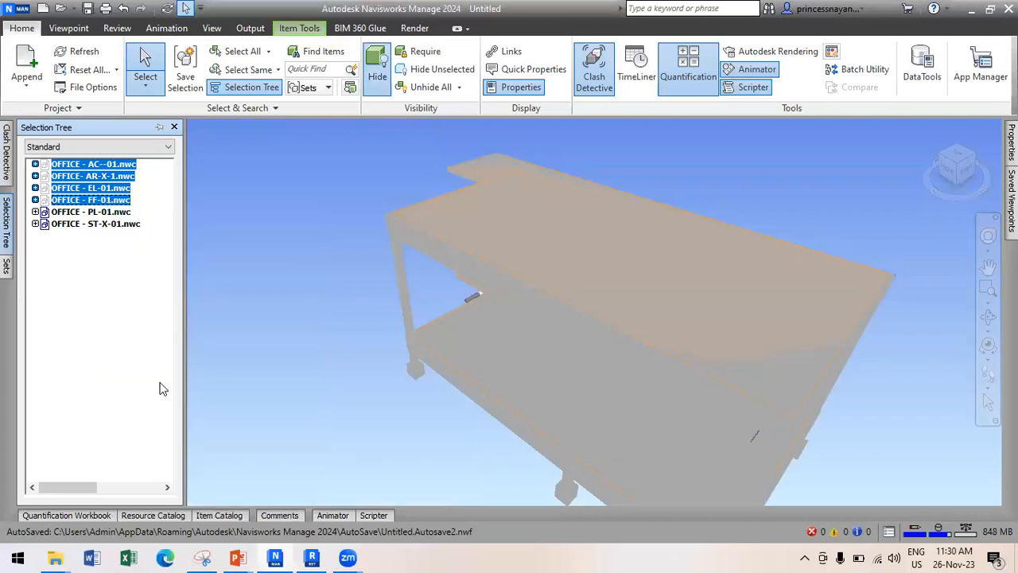
{"action": "left_click", "coordinate": [289, 320]}
{"action": "middle_click_drag", "start_coordinate": [368, 404], "coordinate": [371, 378], "text": "shift"}
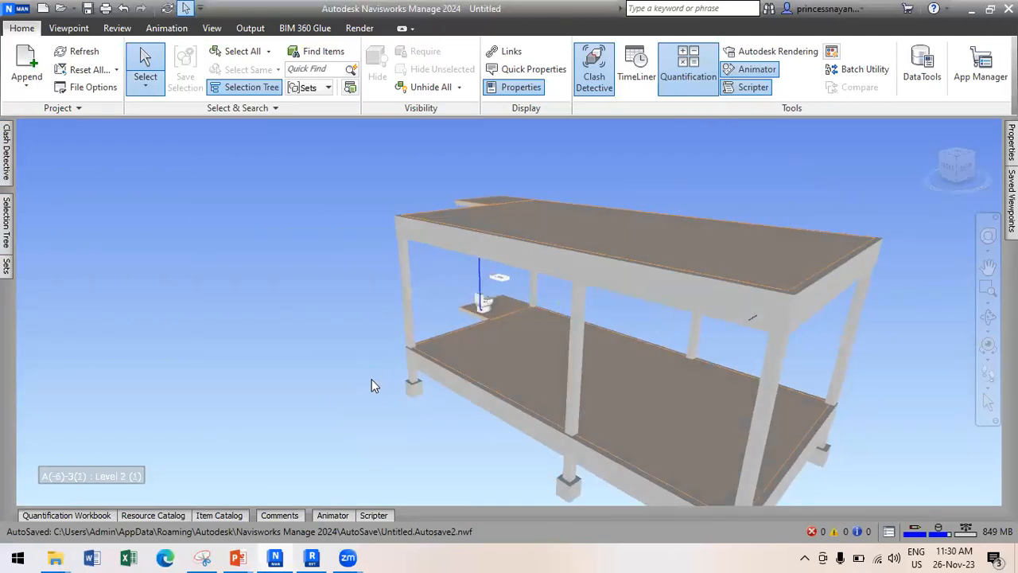
Set PL-01 and ST-X-01 as the STRUC VS PL selections and run the test.
{"action": "left_click", "coordinate": [6, 147]}
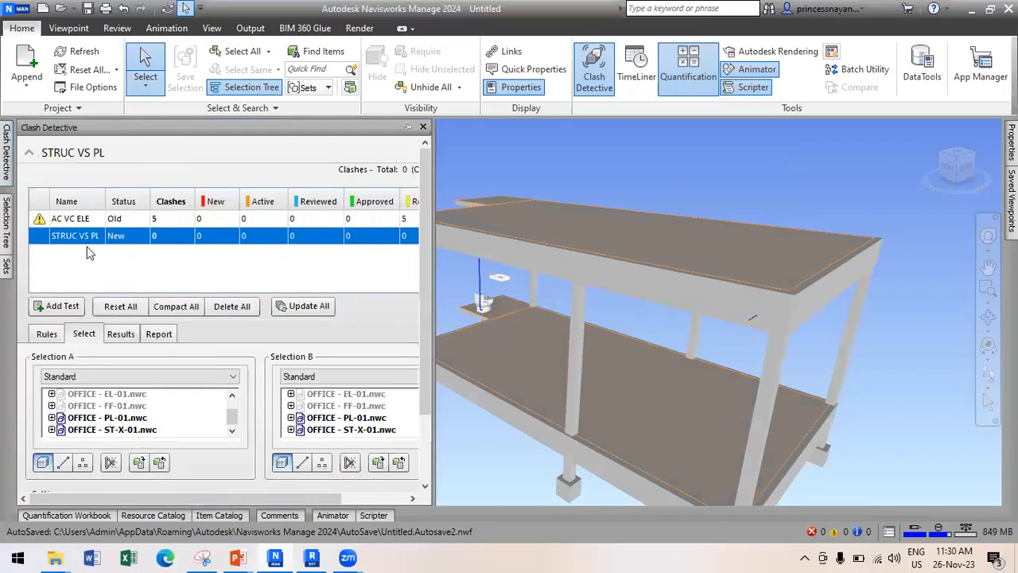
{"action": "left_click", "coordinate": [133, 419]}
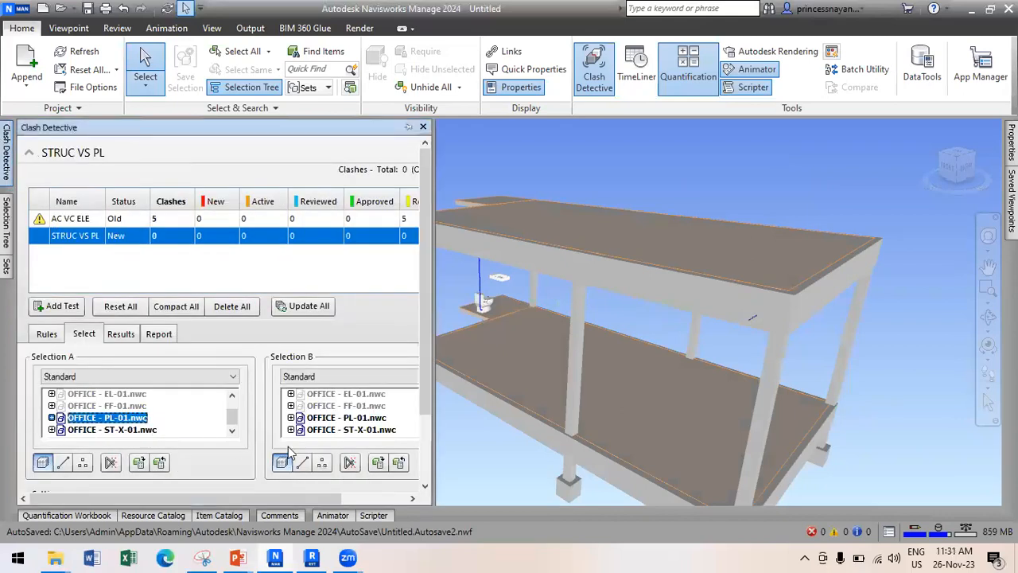
{"action": "left_click", "coordinate": [346, 429]}
{"action": "left_click_drag", "start_coordinate": [426, 400], "coordinate": [417, 470]}
{"action": "left_click", "coordinate": [342, 449]}
{"action": "left_click_drag", "start_coordinate": [425, 401], "coordinate": [418, 475]}
{"action": "left_click", "coordinate": [333, 449]}
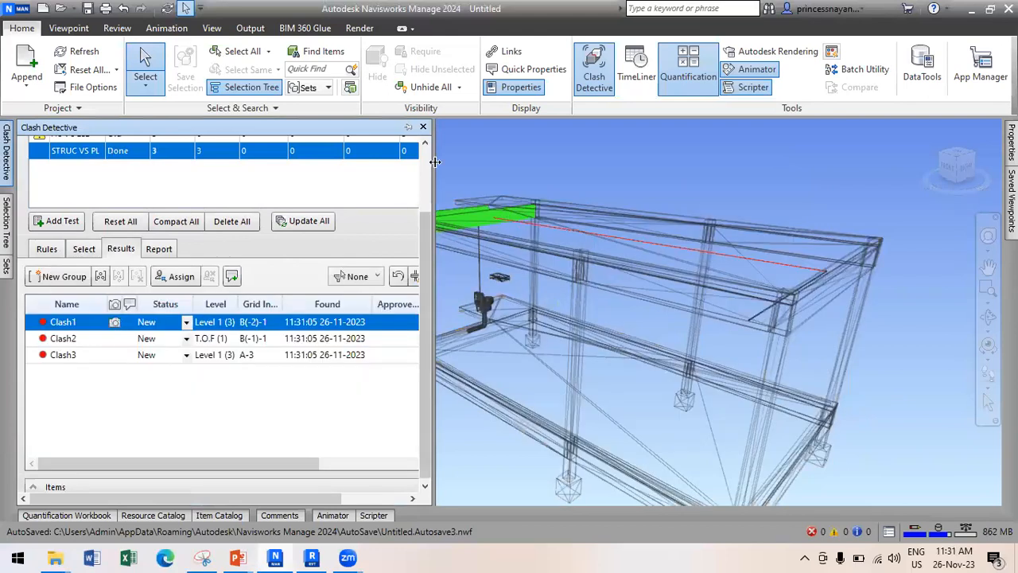
Narrow the clash panel and view Clash2 and Clash3 close up.
{"action": "left_click_drag", "start_coordinate": [353, 172], "coordinate": [350, 171]}
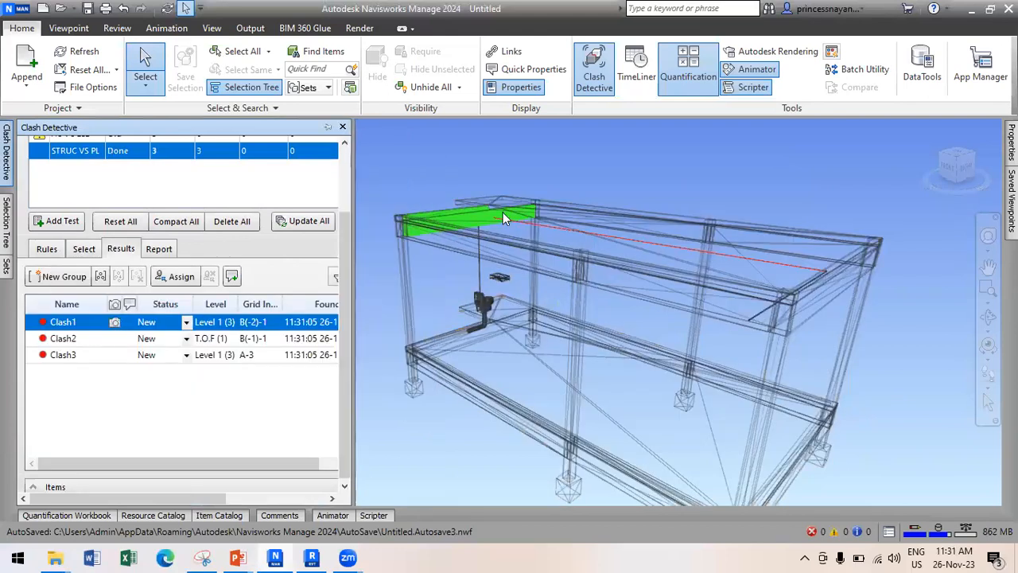
{"action": "scroll", "coordinate": [503, 213], "scroll_direction": "up", "scroll_amount": 5}
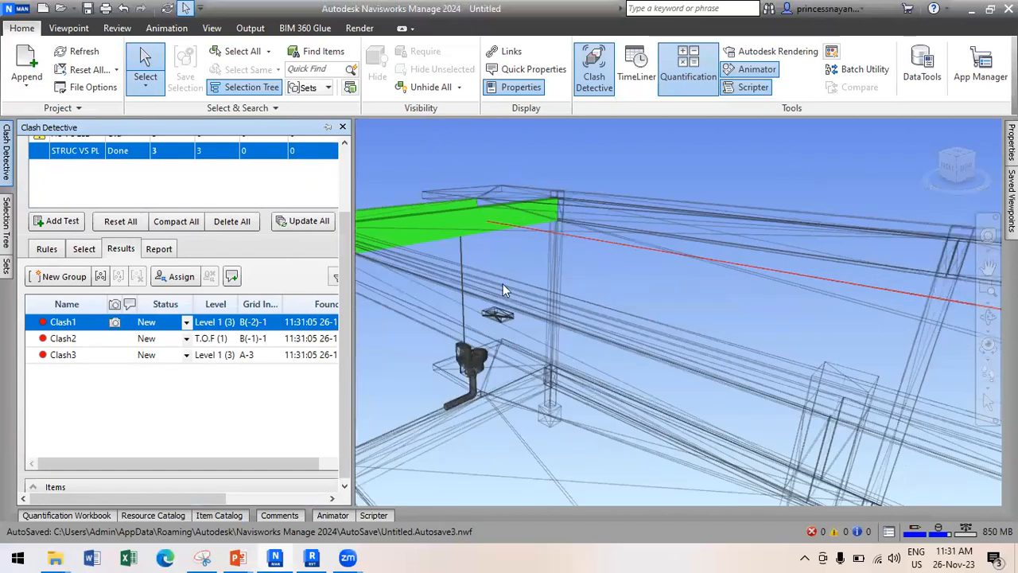
{"action": "left_click", "coordinate": [69, 339]}
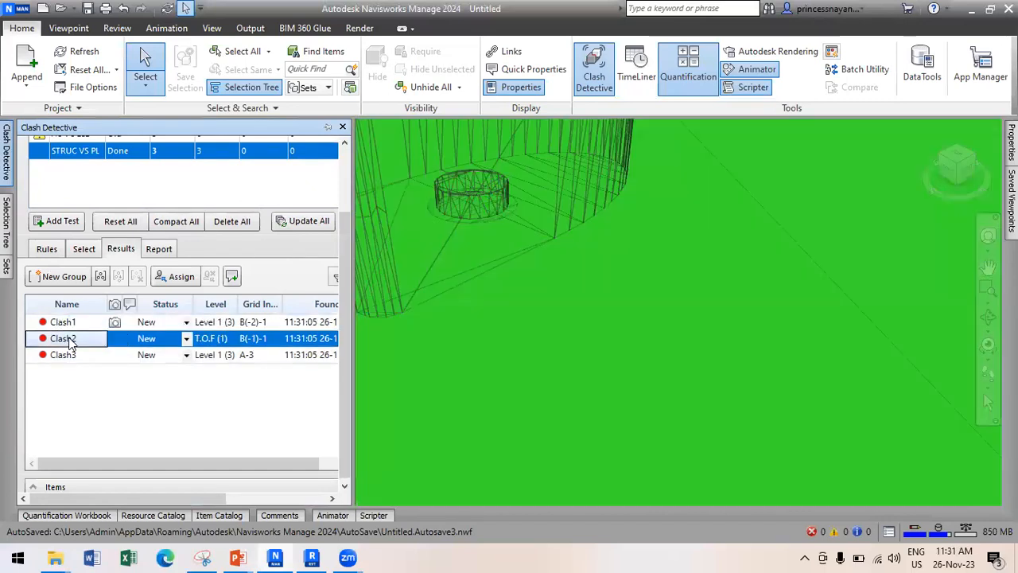
{"action": "scroll", "coordinate": [622, 298], "scroll_direction": "down", "scroll_amount": 5}
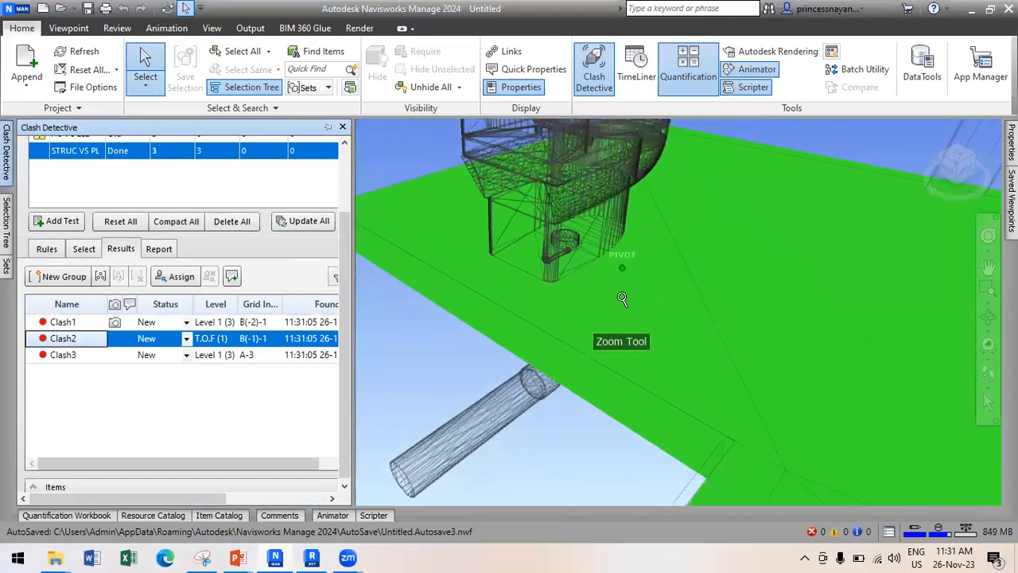
{"action": "scroll", "coordinate": [621, 298], "scroll_direction": "down", "scroll_amount": 2}
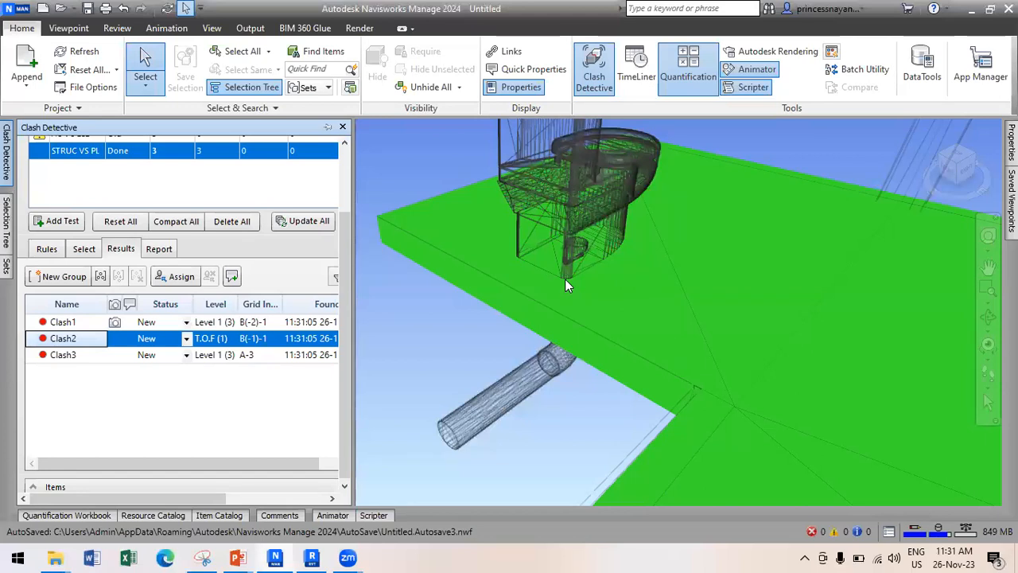
{"action": "left_click", "coordinate": [73, 357]}
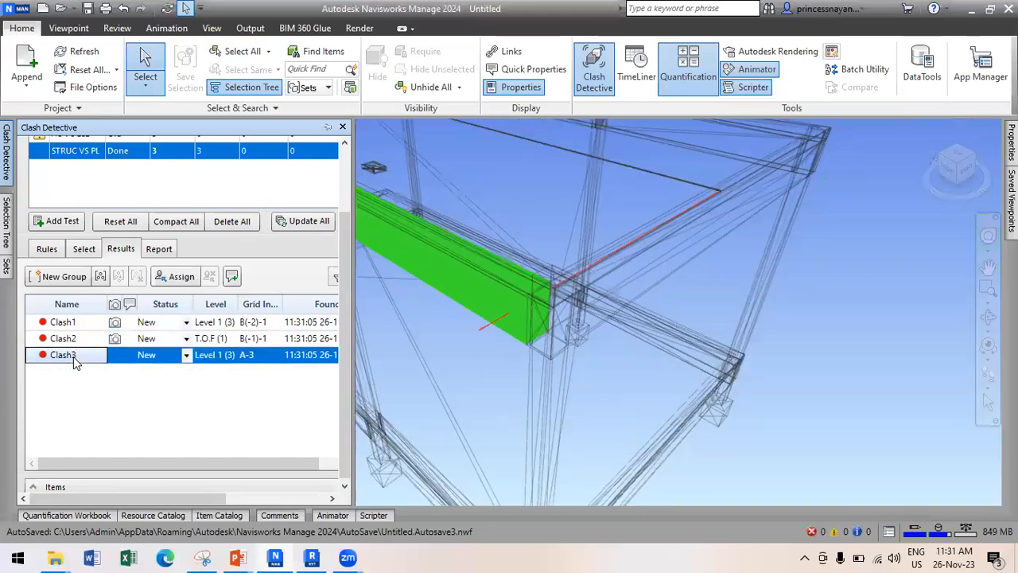
{"action": "scroll", "coordinate": [645, 321], "scroll_direction": "down", "scroll_amount": 5}
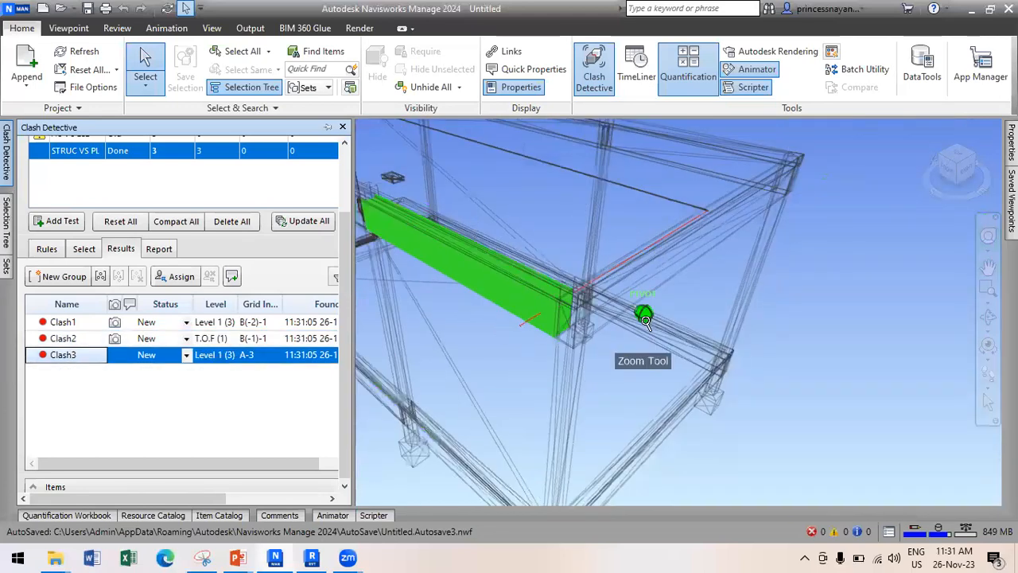
{"action": "scroll", "coordinate": [645, 321], "scroll_direction": "down", "scroll_amount": 2}
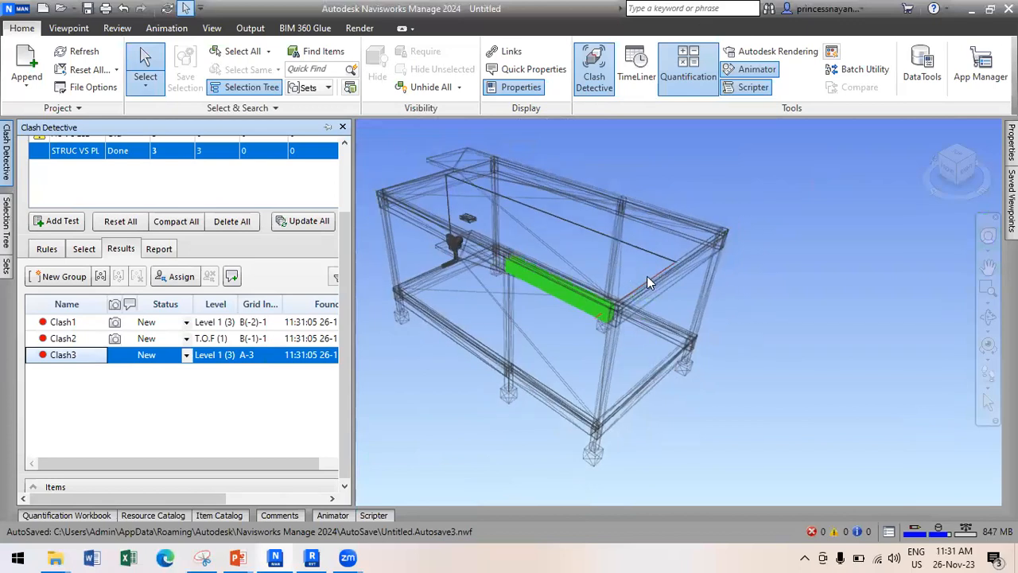
Select the roof slab of the structural frame.
{"action": "left_click", "coordinate": [646, 276]}
{"action": "key", "text": "Escape"}
{"action": "scroll", "coordinate": [630, 293], "scroll_direction": "up", "scroll_amount": 4}
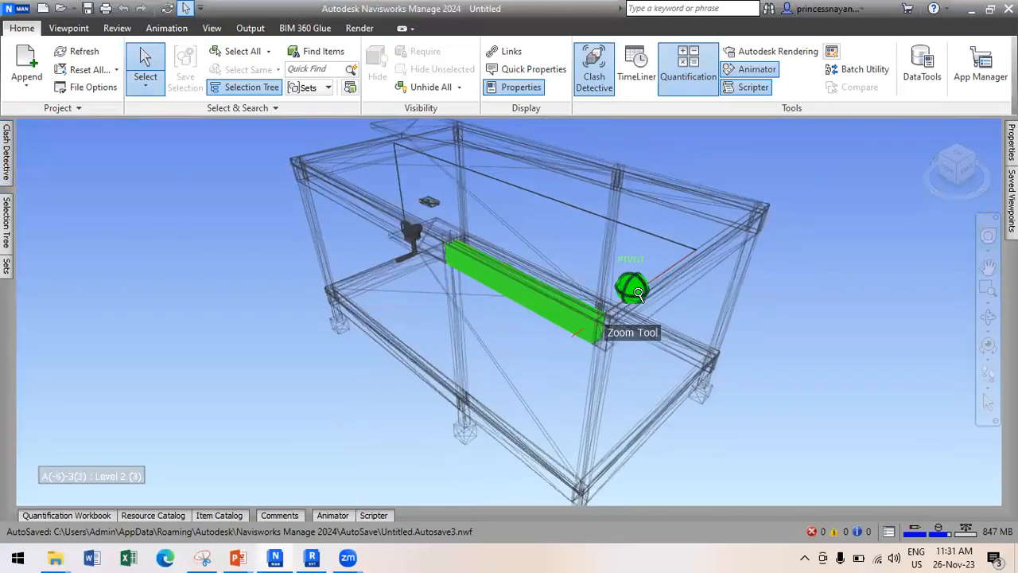
{"action": "left_click", "coordinate": [625, 299]}
Orbit around the frame, trying beam segments, and select the large slab from underneath.
{"action": "middle_click_drag", "start_coordinate": [625, 299], "coordinate": [634, 269], "text": "shift"}
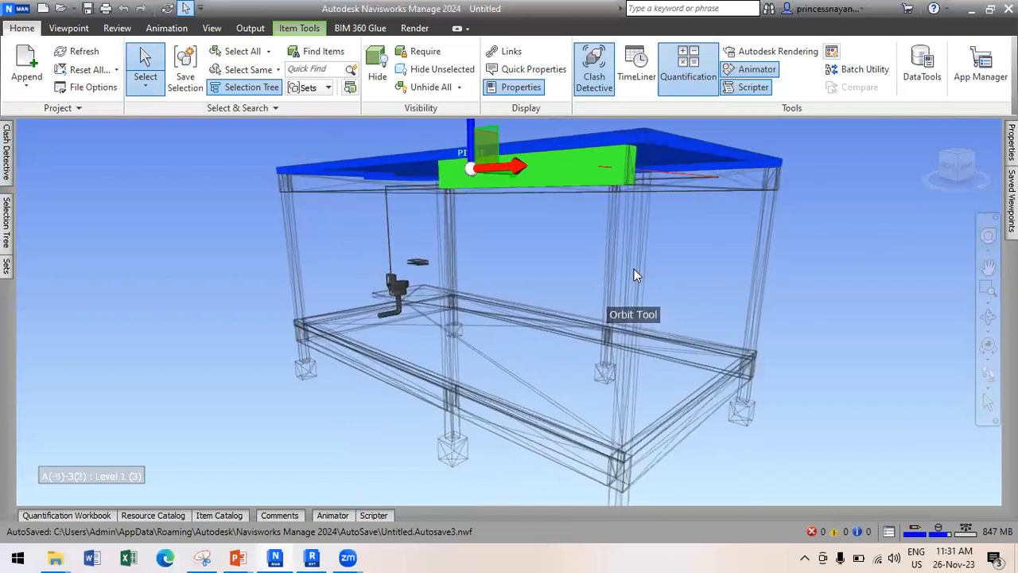
{"action": "left_click", "coordinate": [601, 164]}
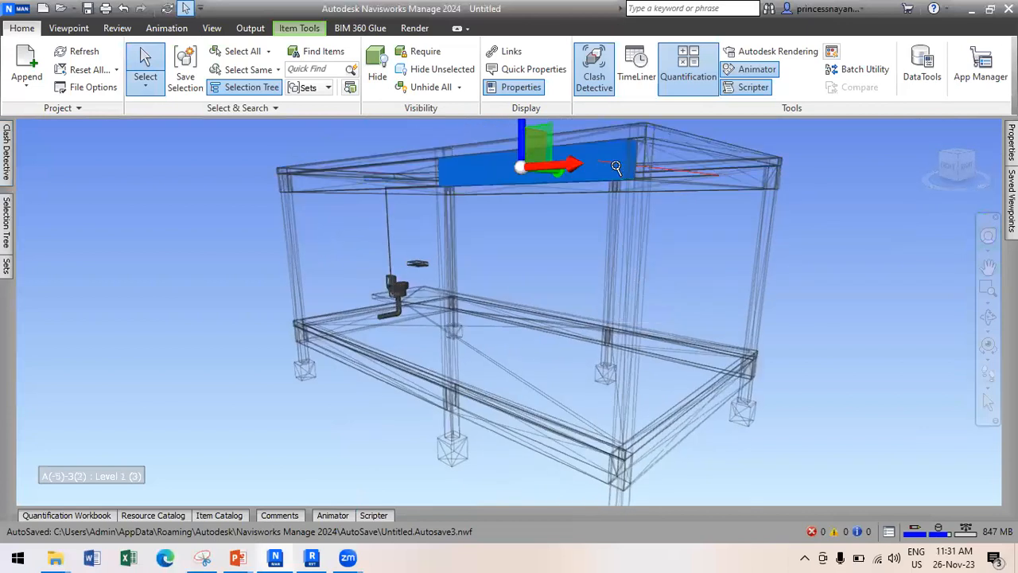
{"action": "scroll", "coordinate": [615, 167], "scroll_direction": "up", "scroll_amount": 5}
{"action": "key", "text": "Escape"}
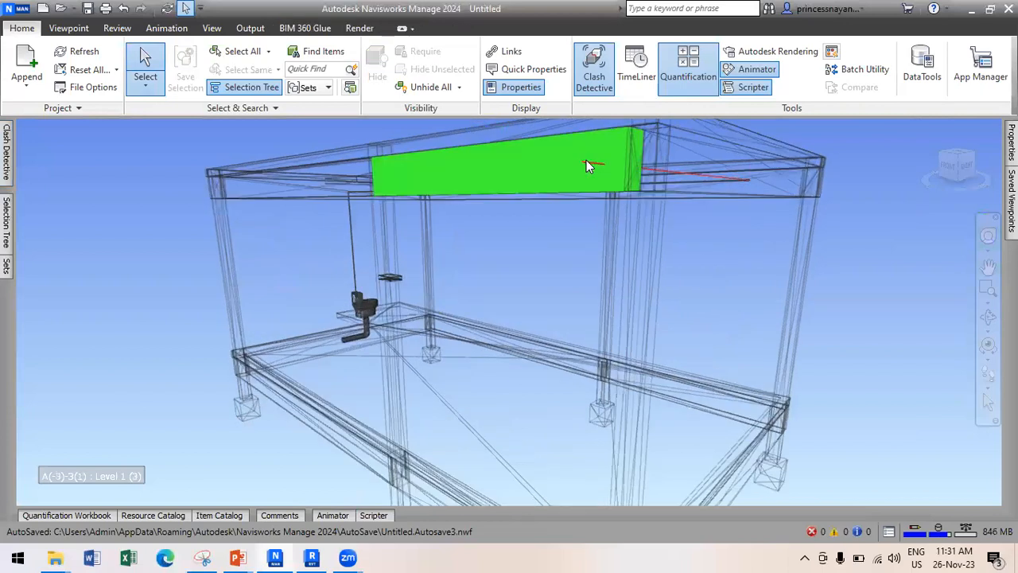
{"action": "left_click", "coordinate": [586, 165]}
{"action": "left_click", "coordinate": [650, 163]}
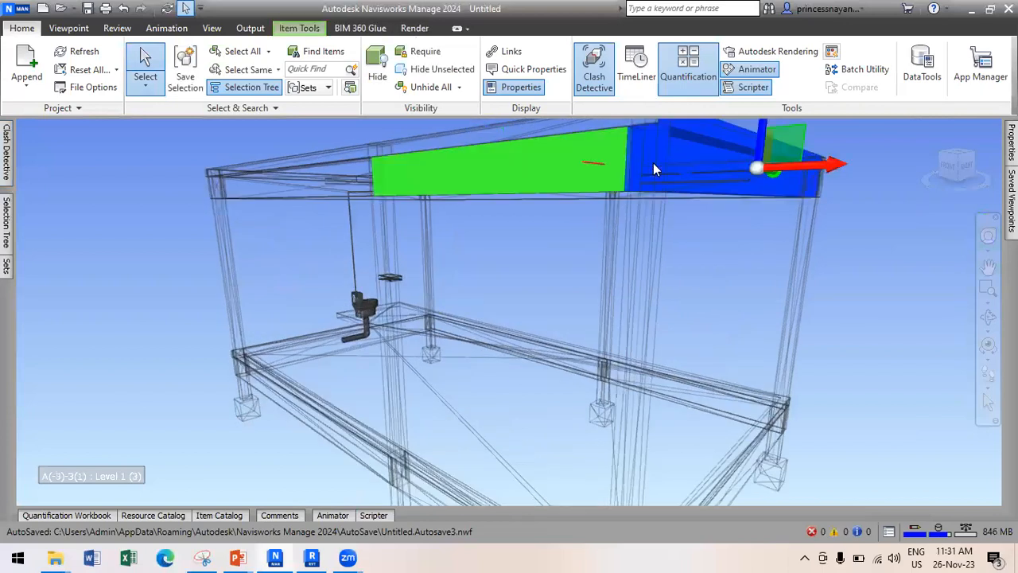
{"action": "key", "text": "Escape"}
{"action": "left_click", "coordinate": [663, 171]}
{"action": "middle_click_drag", "start_coordinate": [663, 170], "coordinate": [636, 318], "text": "shift"}
{"action": "left_click", "coordinate": [636, 312]}
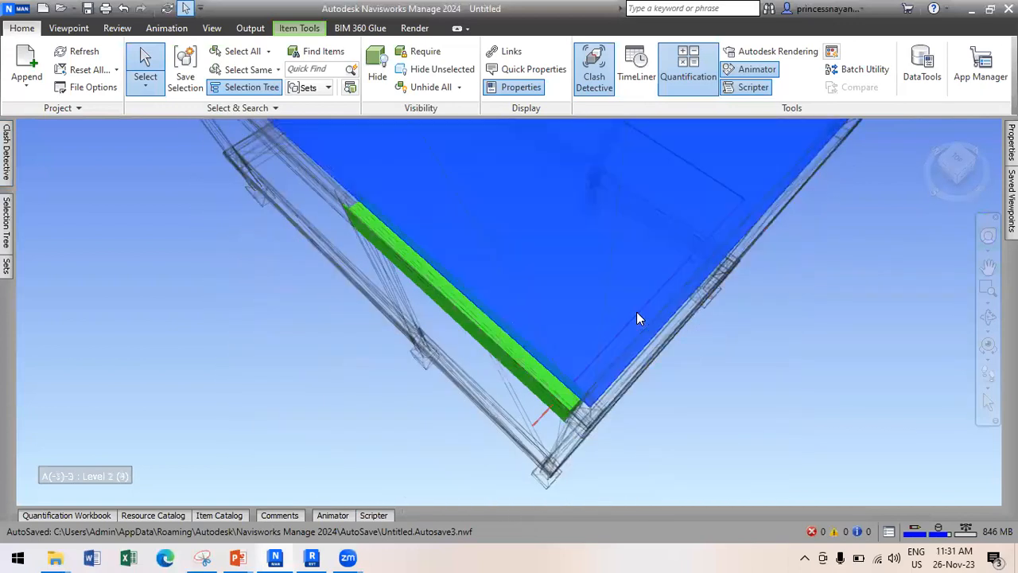
{"action": "scroll", "coordinate": [636, 311], "scroll_direction": "down", "scroll_amount": 5}
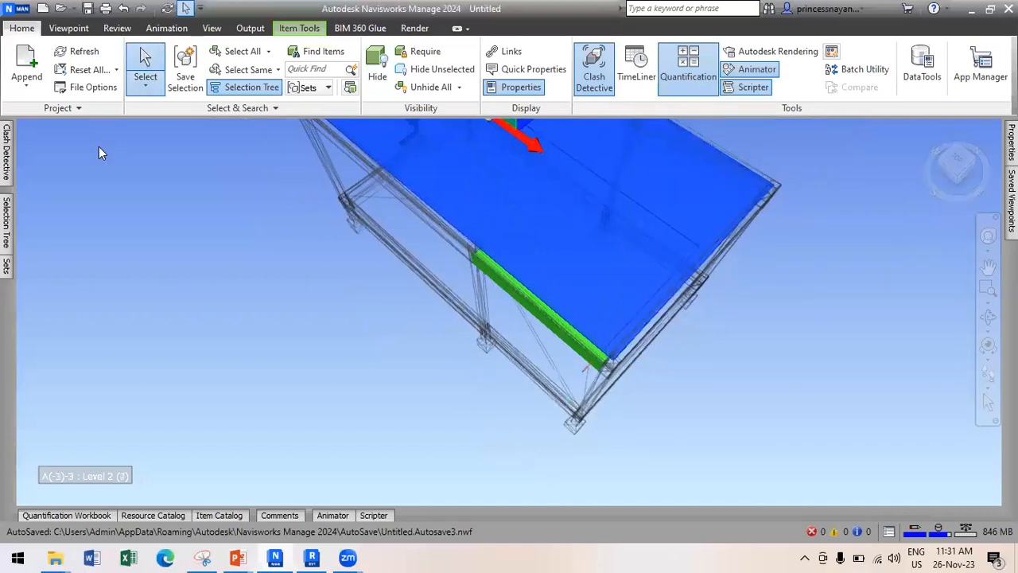
Hide the three large slabs one after another.
{"action": "left_click", "coordinate": [5, 159]}
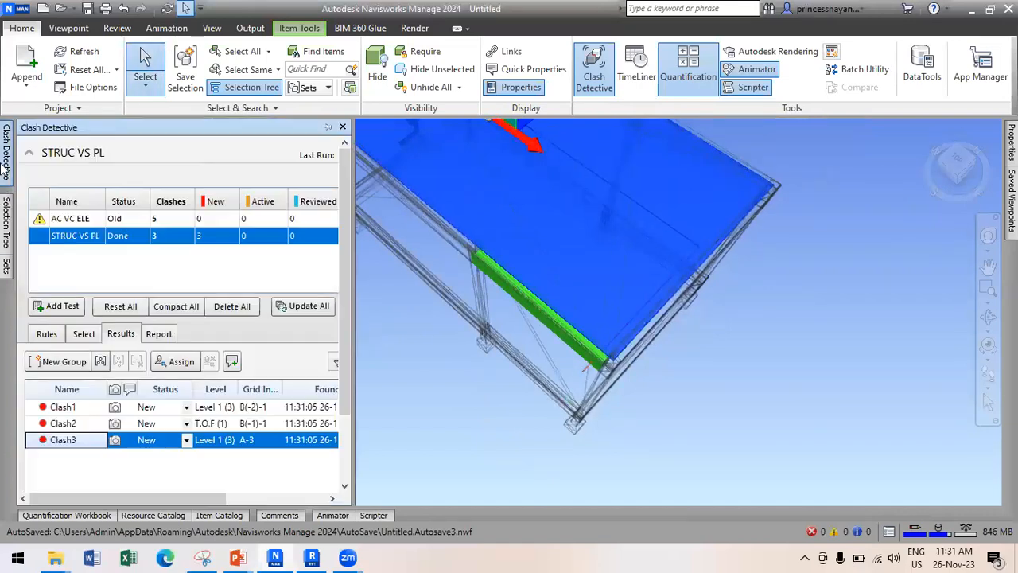
{"action": "left_click", "coordinate": [377, 74]}
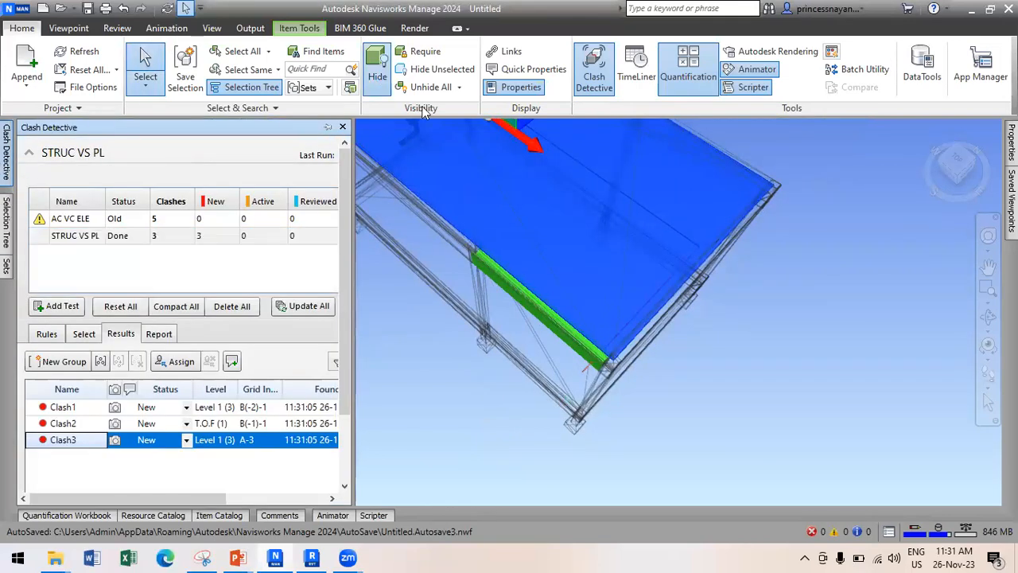
{"action": "left_click", "coordinate": [682, 234]}
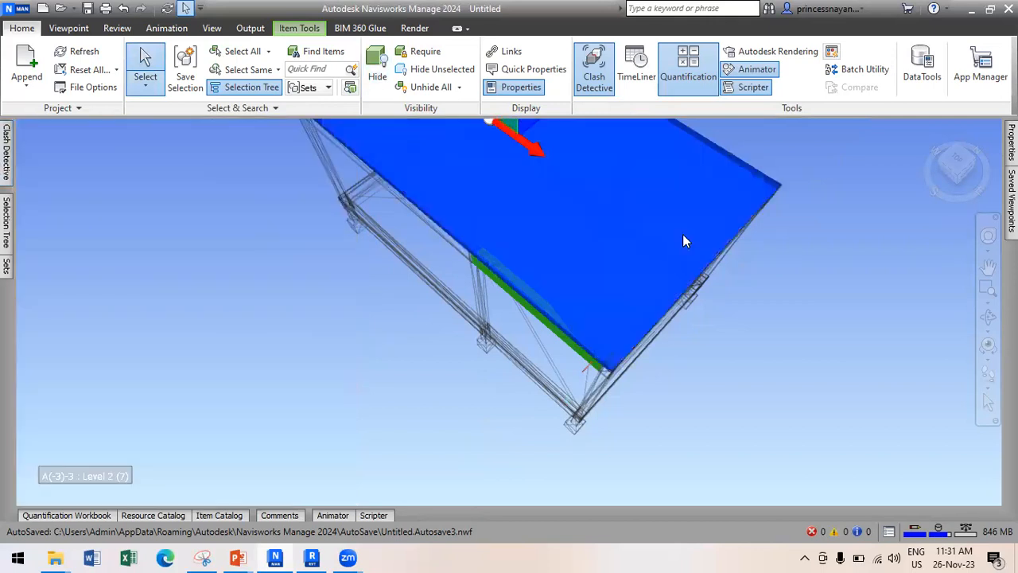
{"action": "left_click", "coordinate": [377, 73]}
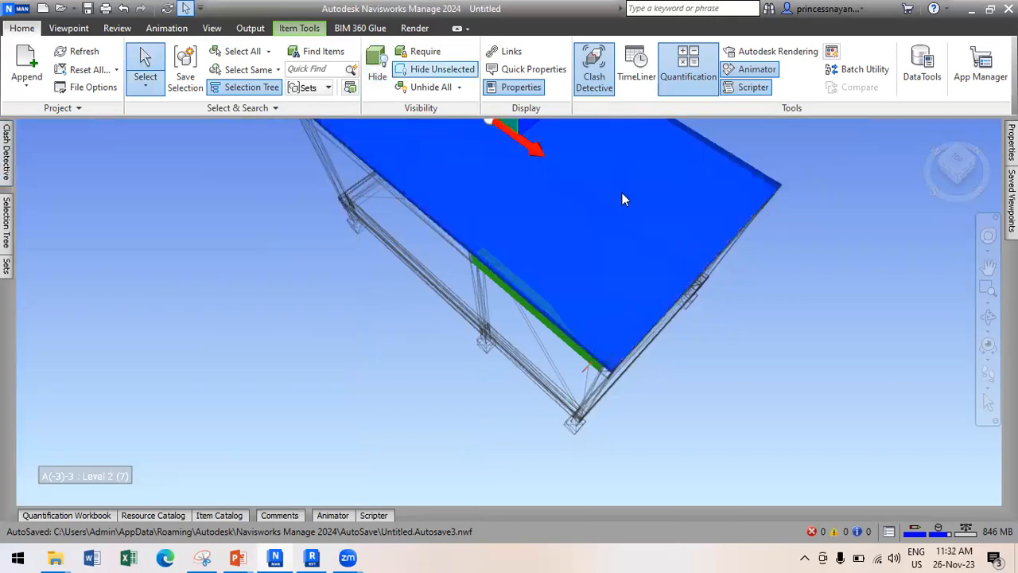
{"action": "left_click", "coordinate": [666, 223]}
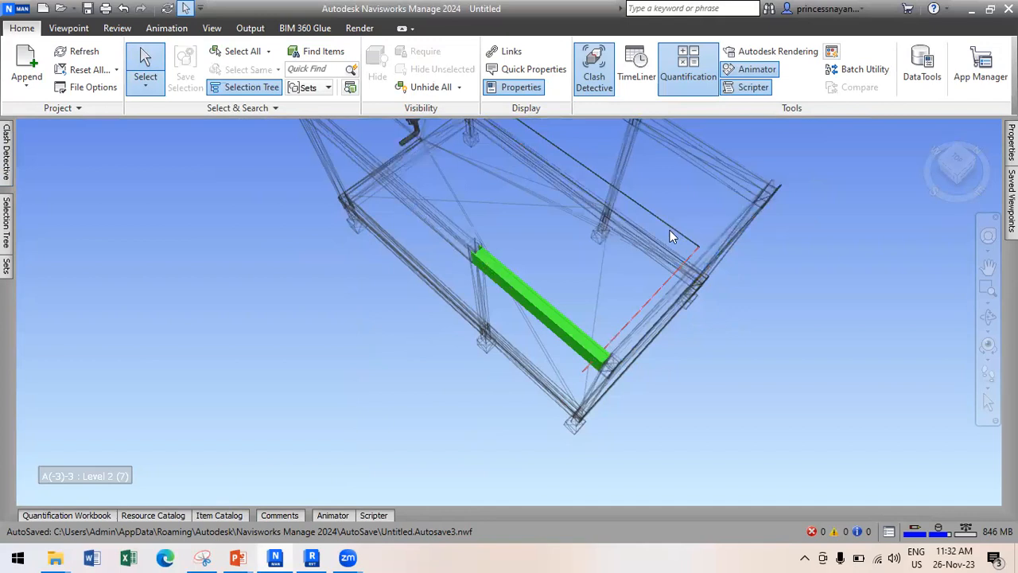
{"action": "scroll", "coordinate": [673, 241], "scroll_direction": "up", "scroll_amount": 2}
{"action": "left_click", "coordinate": [665, 289]}
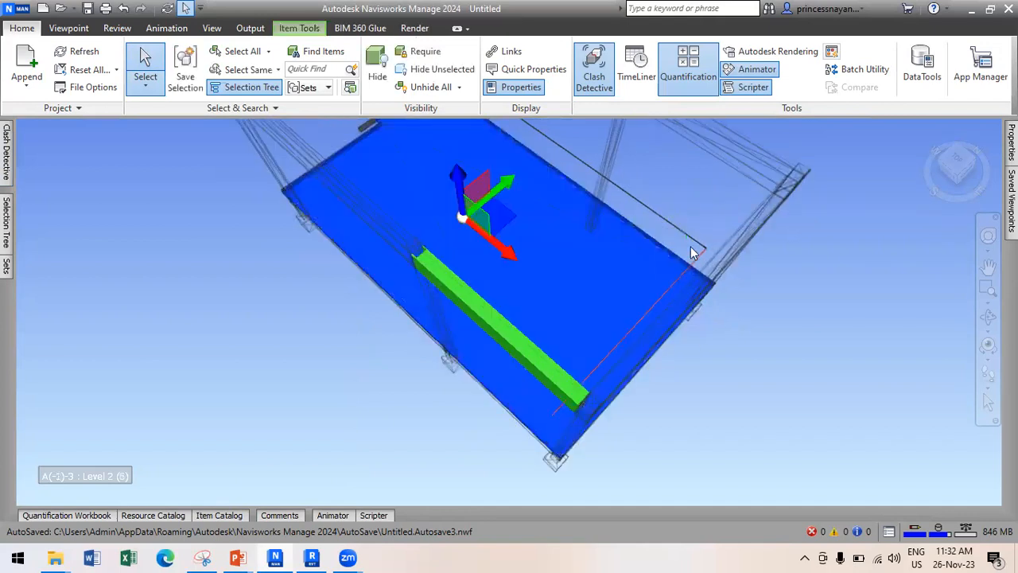
{"action": "key", "text": "ctrl+h"}
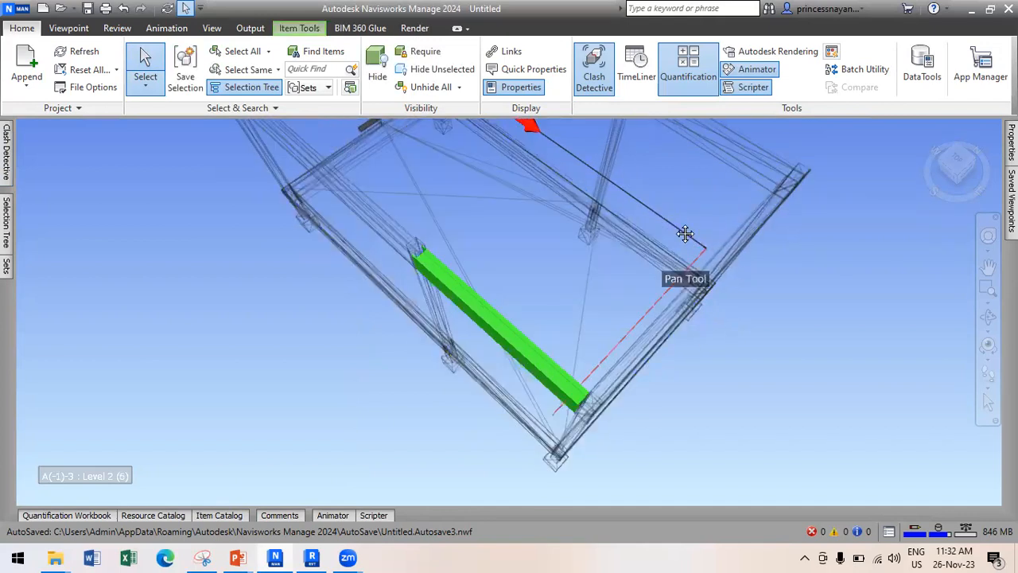
Reframe the view, isolate the selected pipe, then show the whole model again.
{"action": "middle_click_drag", "start_coordinate": [683, 216], "coordinate": [516, 260], "text": "shift"}
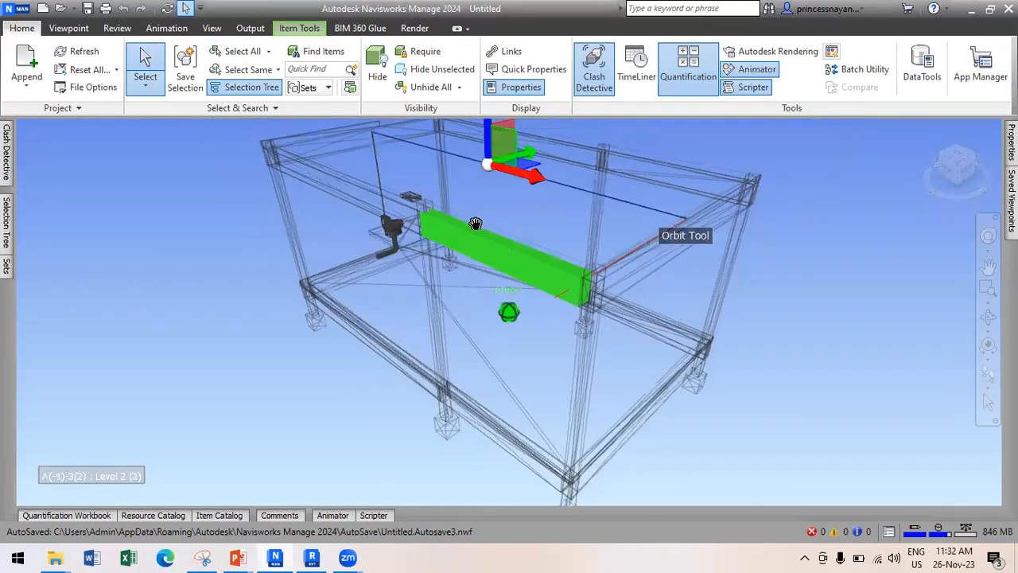
{"action": "middle_click_drag", "start_coordinate": [474, 223], "coordinate": [466, 214]}
{"action": "left_click_drag", "start_coordinate": [466, 215], "coordinate": [473, 239]}
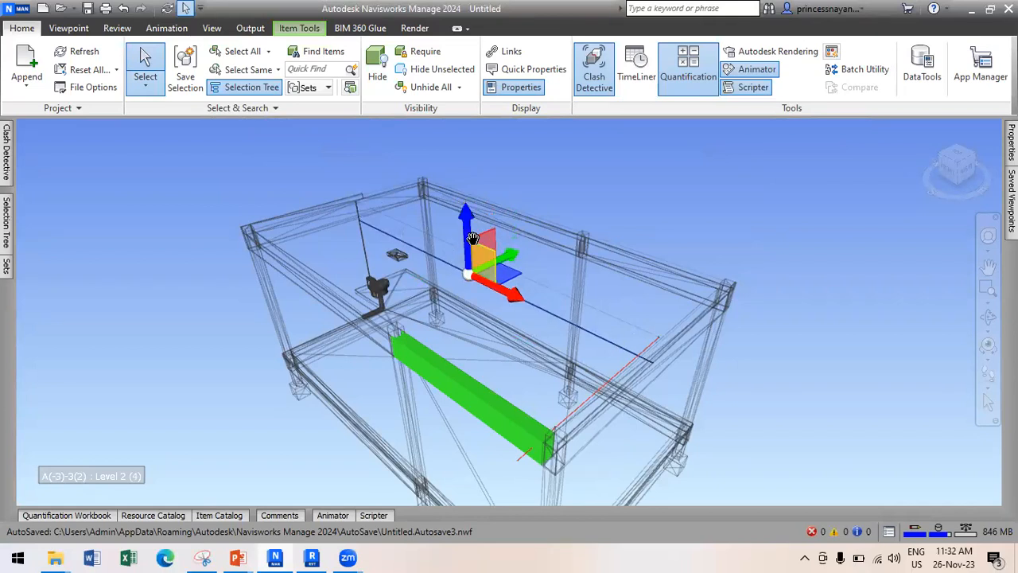
{"action": "left_click", "coordinate": [442, 70]}
{"action": "left_click", "coordinate": [442, 70]}
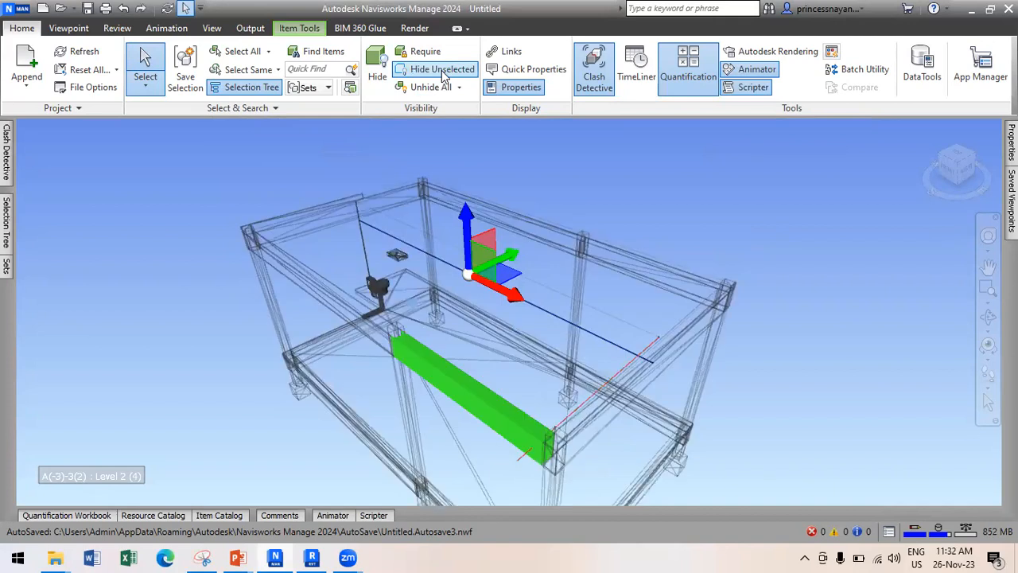
{"action": "left_click", "coordinate": [7, 209]}
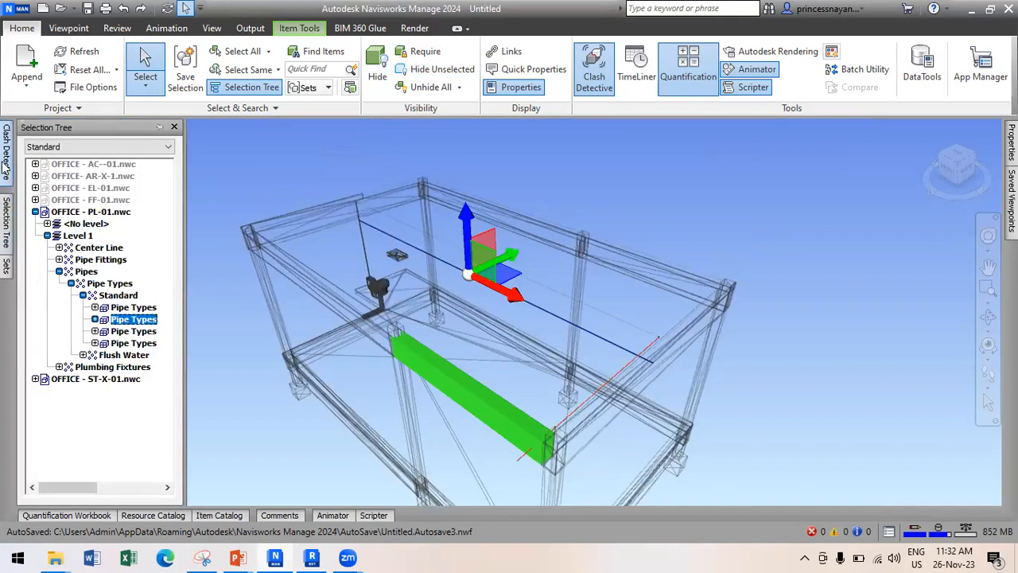
Update All on STRUC VS PL and jump to Clash1, now Resolved.
{"action": "left_click", "coordinate": [5, 163]}
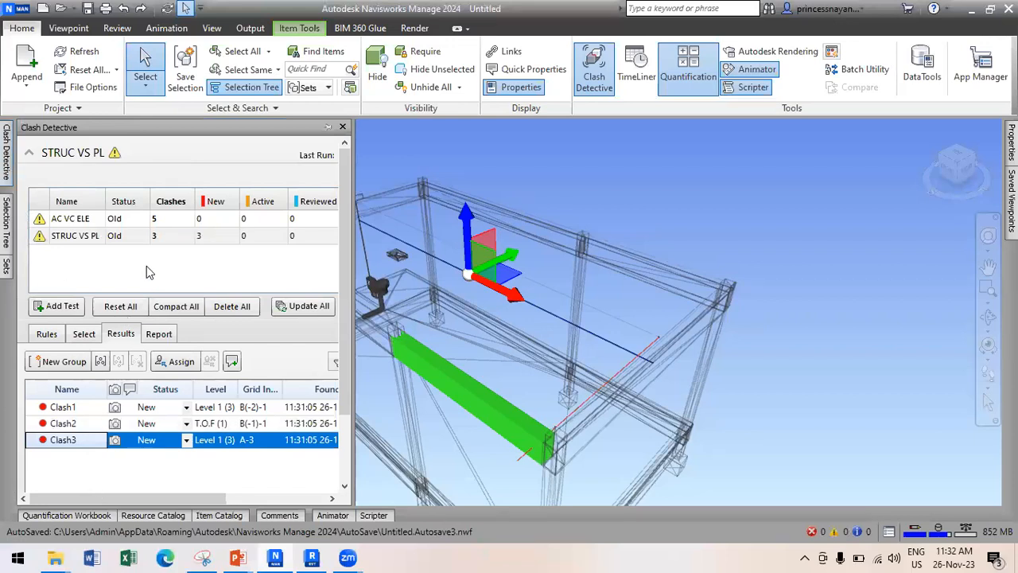
{"action": "left_click", "coordinate": [305, 309]}
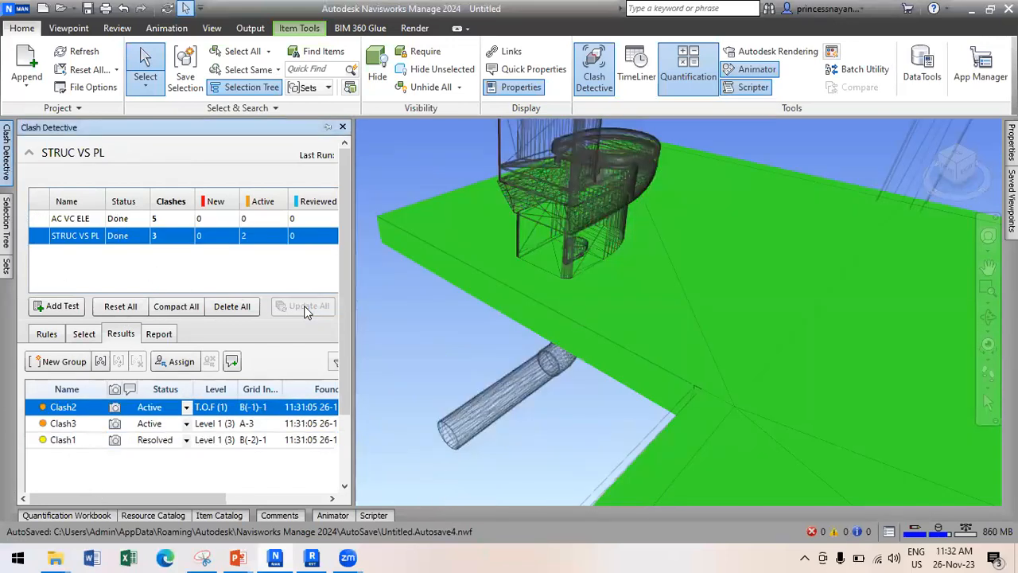
{"action": "double_click", "coordinate": [72, 440]}
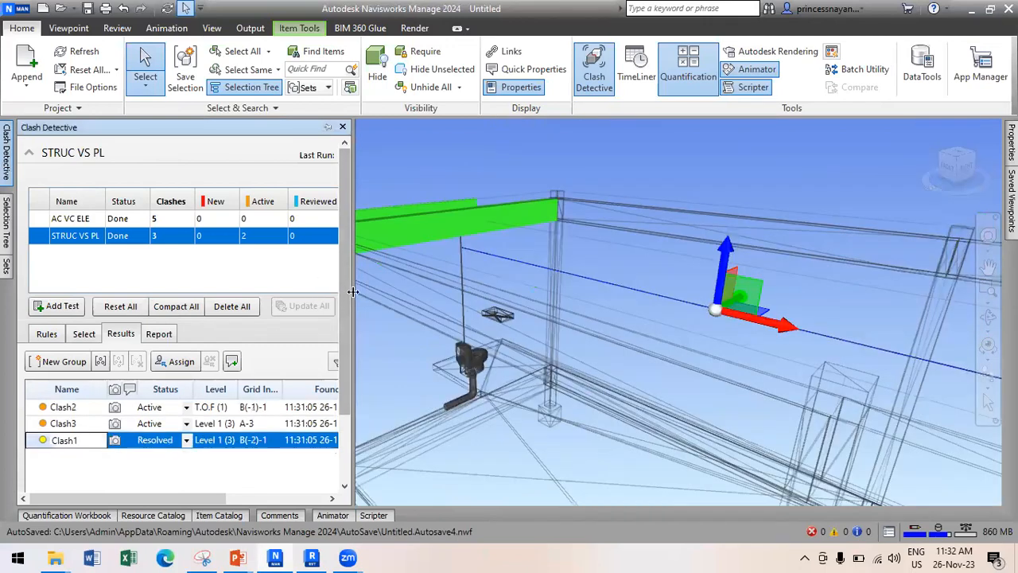
{"action": "left_click_drag", "start_coordinate": [473, 310], "coordinate": [476, 310]}
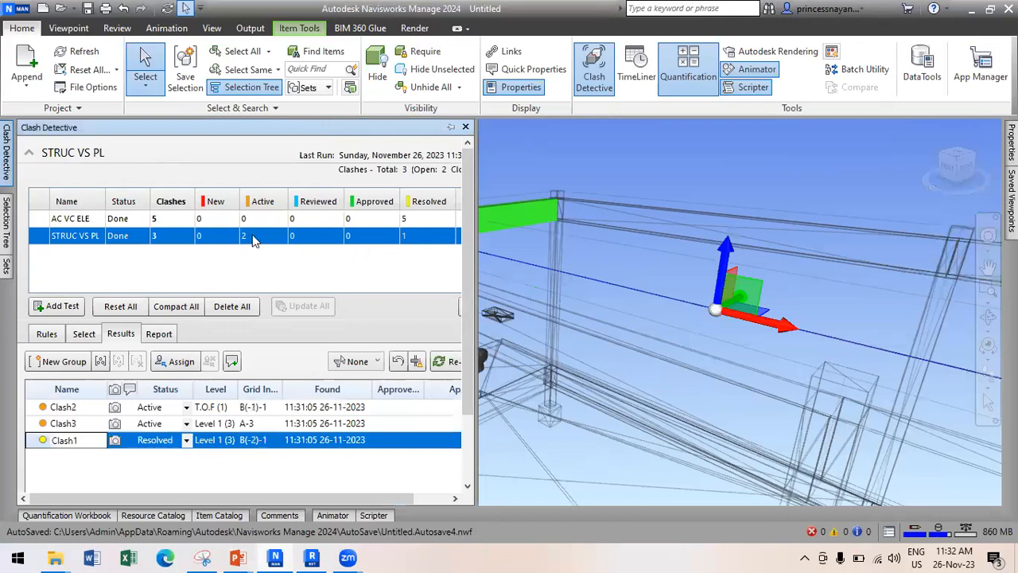
Close the clash panel and orbit to see the green beam above the red pipe.
{"action": "left_click", "coordinate": [636, 166]}
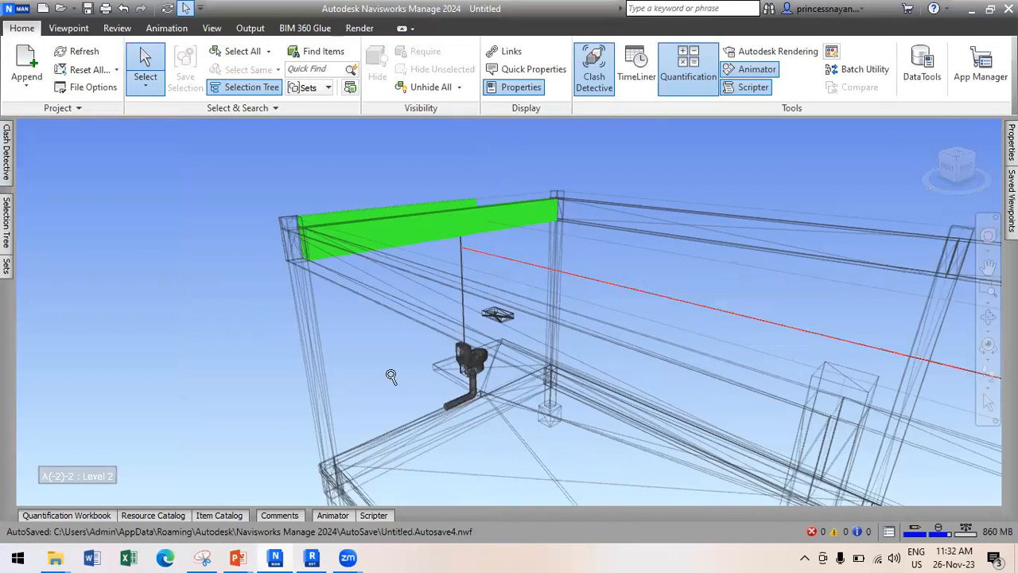
{"action": "scroll", "coordinate": [390, 375], "scroll_direction": "down", "scroll_amount": 3}
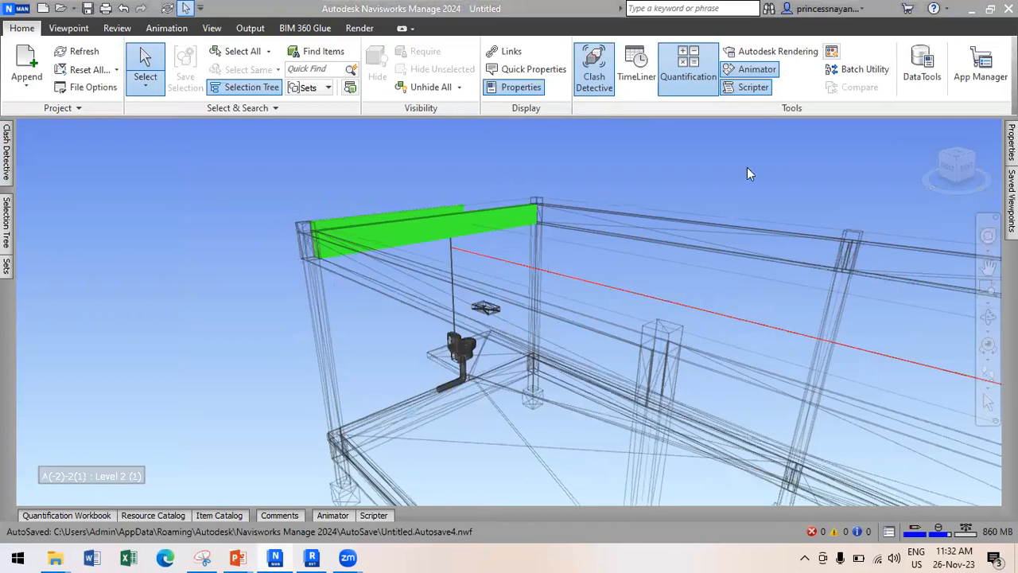
{"action": "middle_click_drag", "start_coordinate": [690, 257], "coordinate": [668, 259], "text": "shift"}
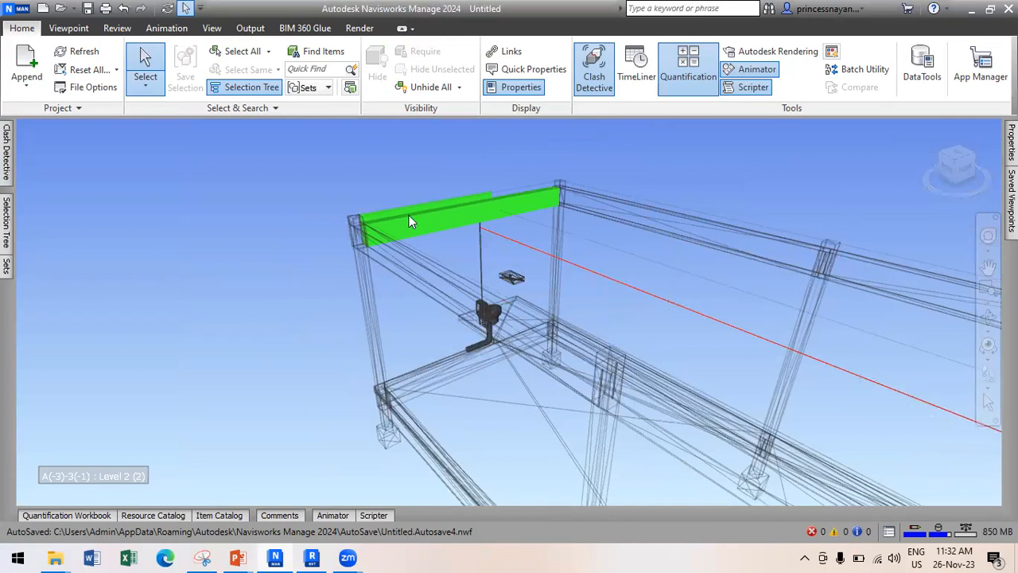
{"action": "left_click", "coordinate": [6, 219]}
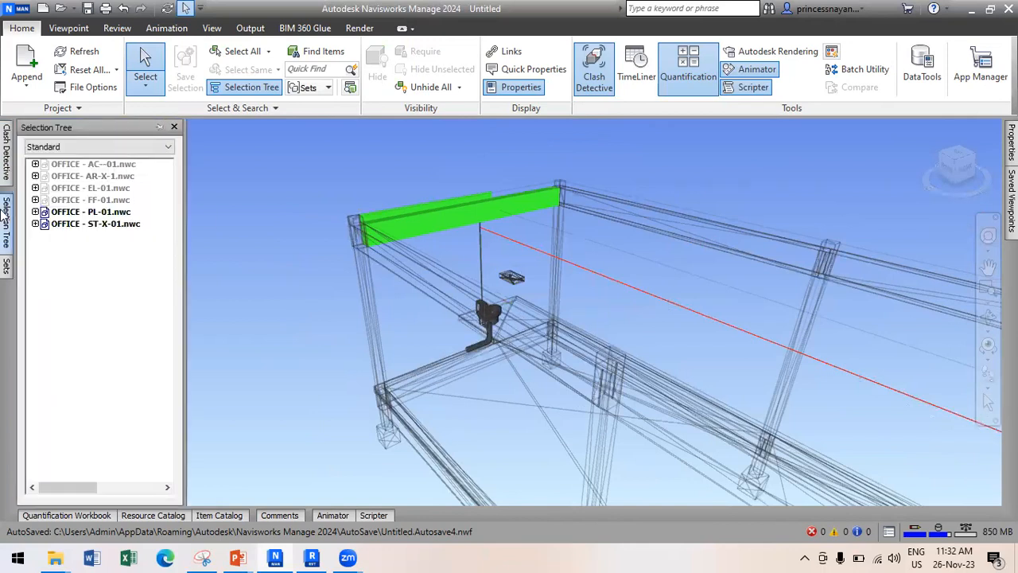
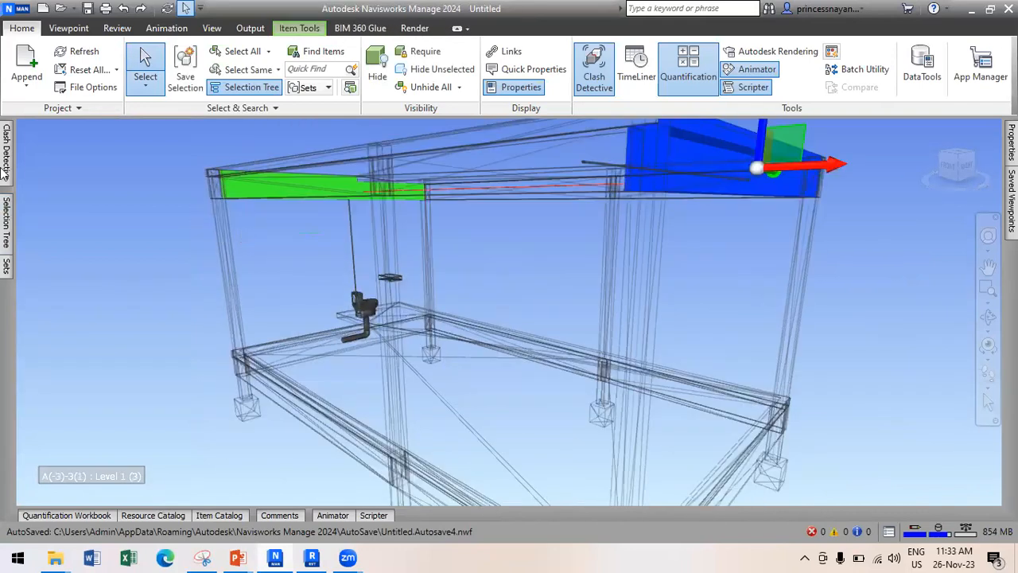
Unhide the AC--01, AR-X-1, EL-01 and FF-01 model files in the Selection Tree.
{"action": "mouse_move", "coordinate": [6, 218]}
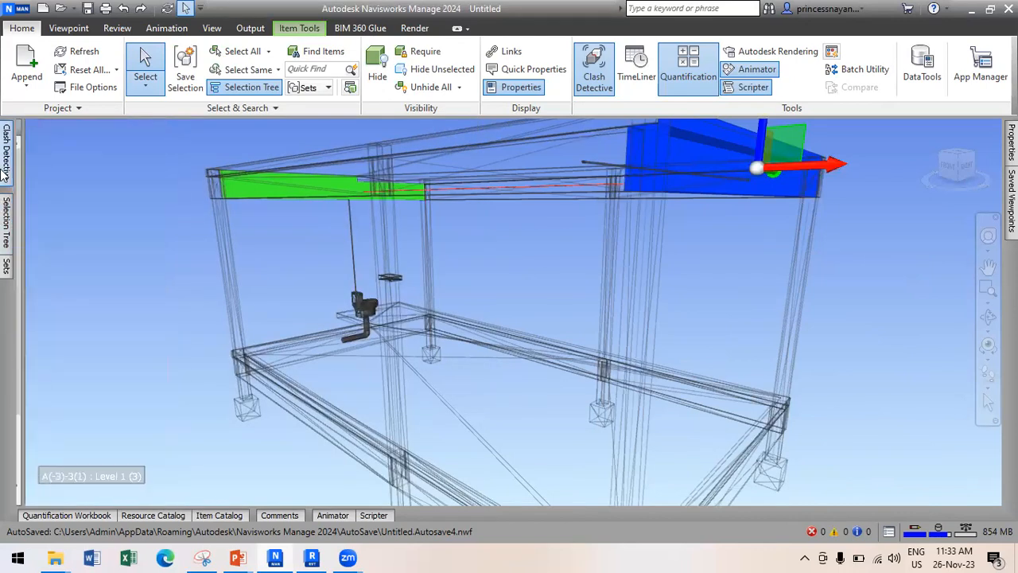
{"action": "mouse_move", "coordinate": [4, 175]}
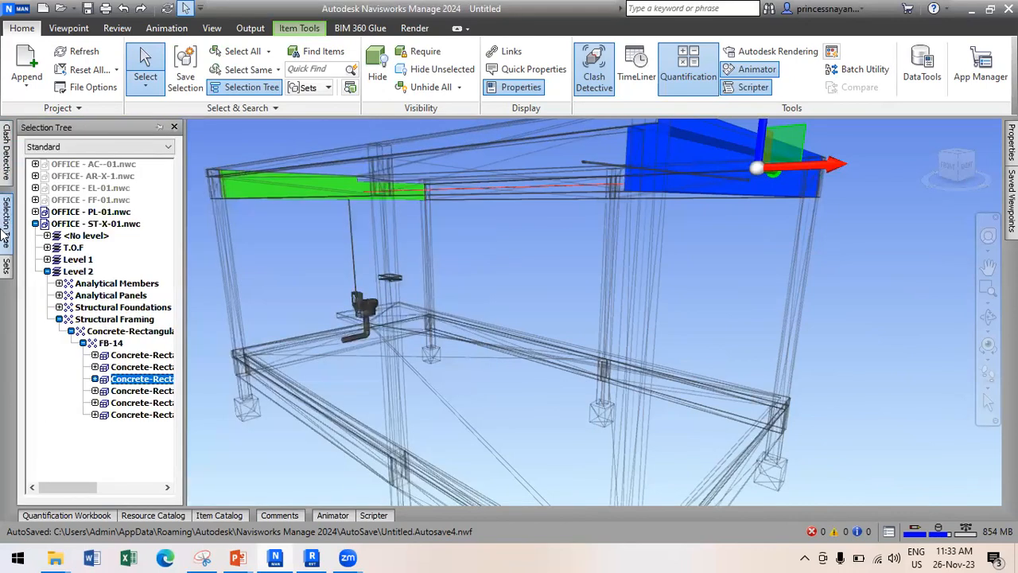
{"action": "left_click", "coordinate": [72, 165]}
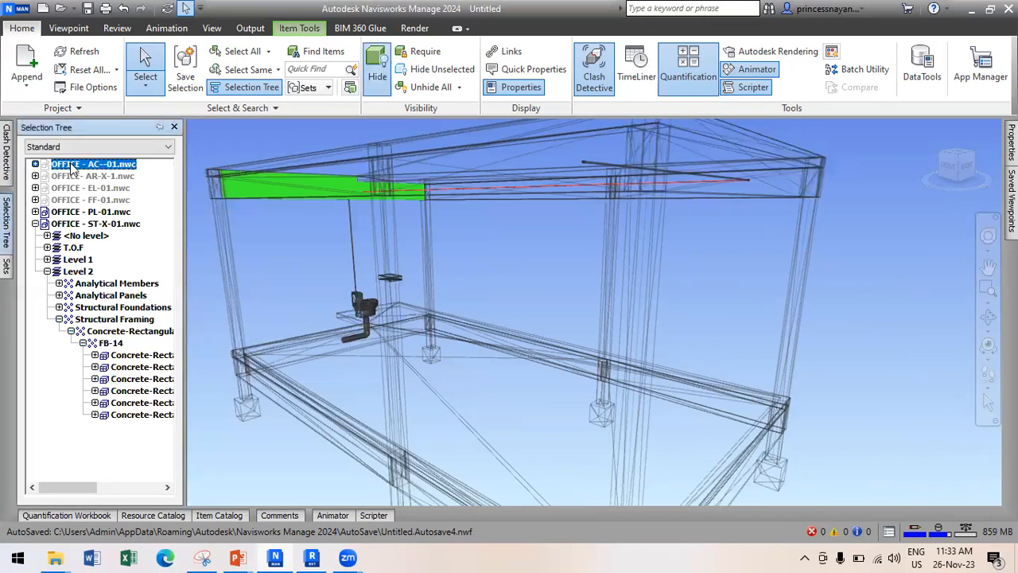
{"action": "right_click", "coordinate": [64, 175]}
{"action": "left_click", "coordinate": [55, 175], "text": "ctrl"}
{"action": "left_click", "coordinate": [58, 187], "text": "ctrl"}
{"action": "left_click", "coordinate": [63, 199], "text": "ctrl"}
{"action": "right_click", "coordinate": [64, 199]}
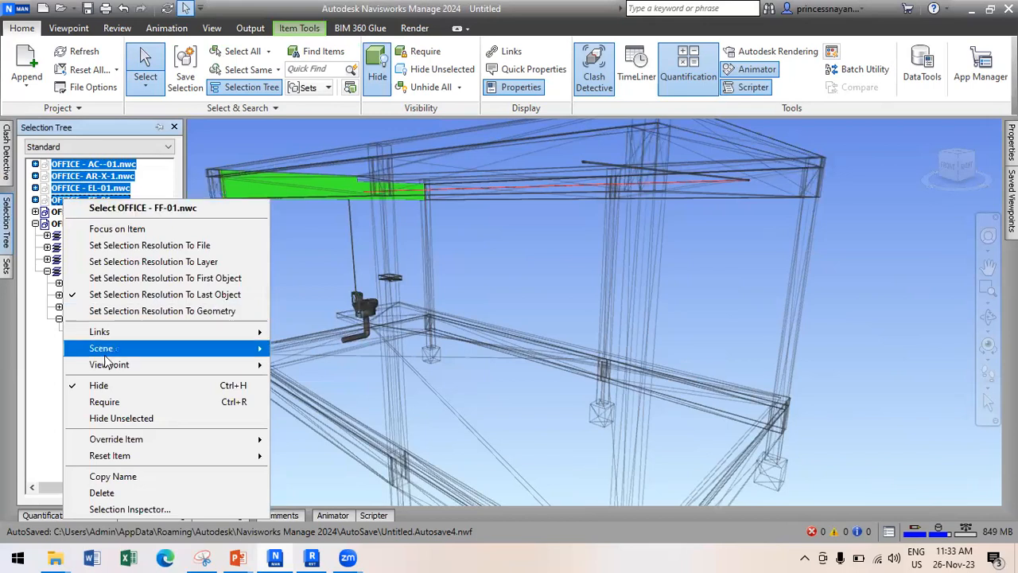
{"action": "left_click", "coordinate": [99, 385]}
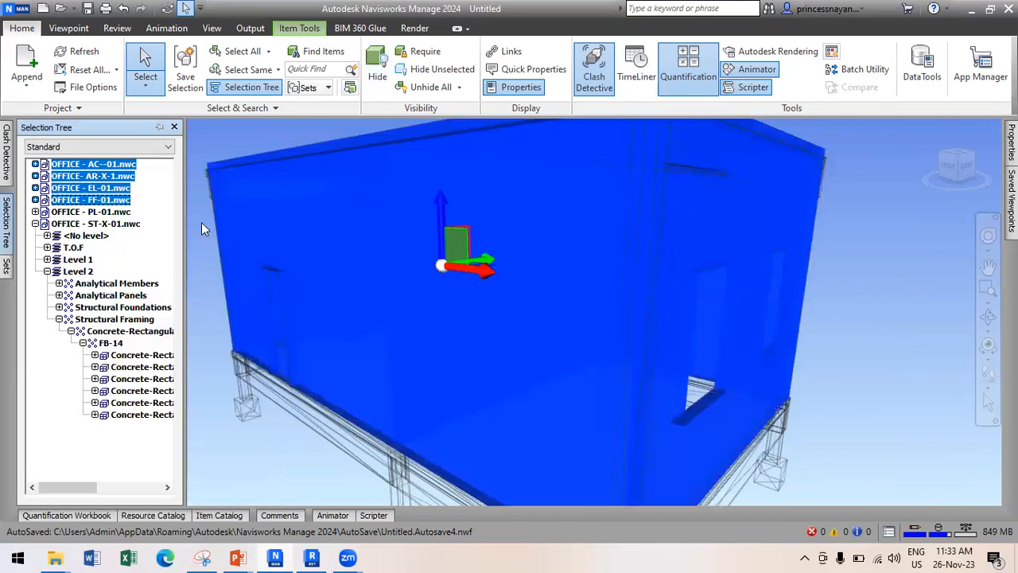
Clear the selection and orbit the building into a steep top-down view.
{"action": "left_click", "coordinate": [193, 232]}
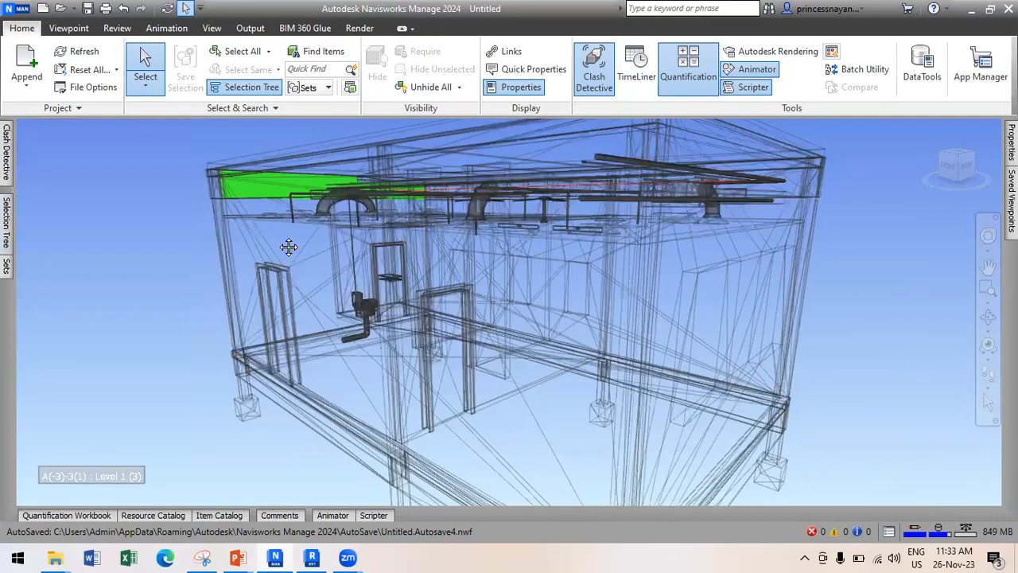
{"action": "scroll", "coordinate": [290, 247], "scroll_direction": "down", "scroll_amount": 1}
{"action": "middle_click_drag", "start_coordinate": [291, 266], "coordinate": [407, 282], "text": "shift"}
{"action": "mouse_move", "coordinate": [5, 216]}
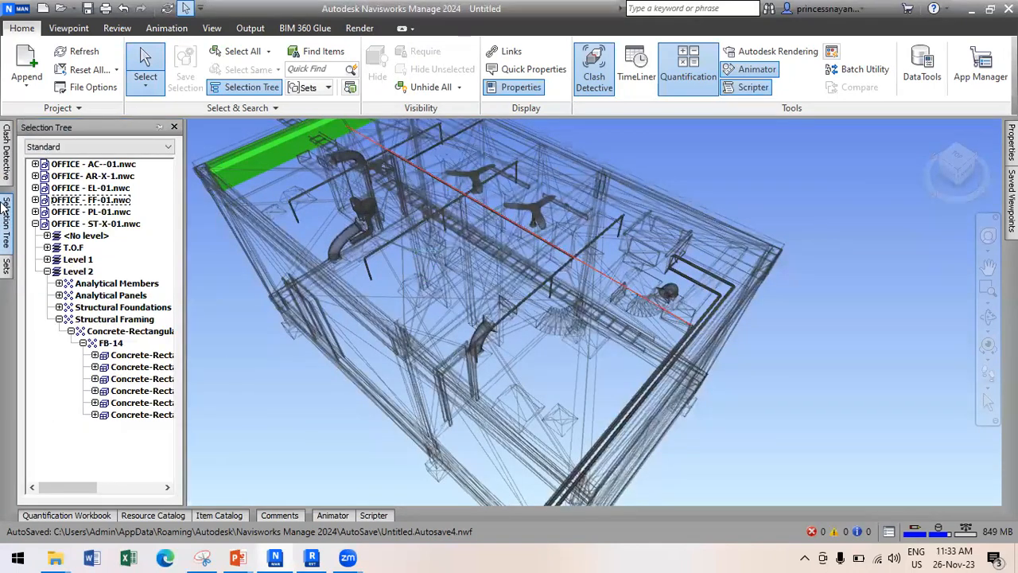
Add a new clash test named CIVIL VS MEP with ST-X-01 as Selection A.
{"action": "mouse_move", "coordinate": [4, 174]}
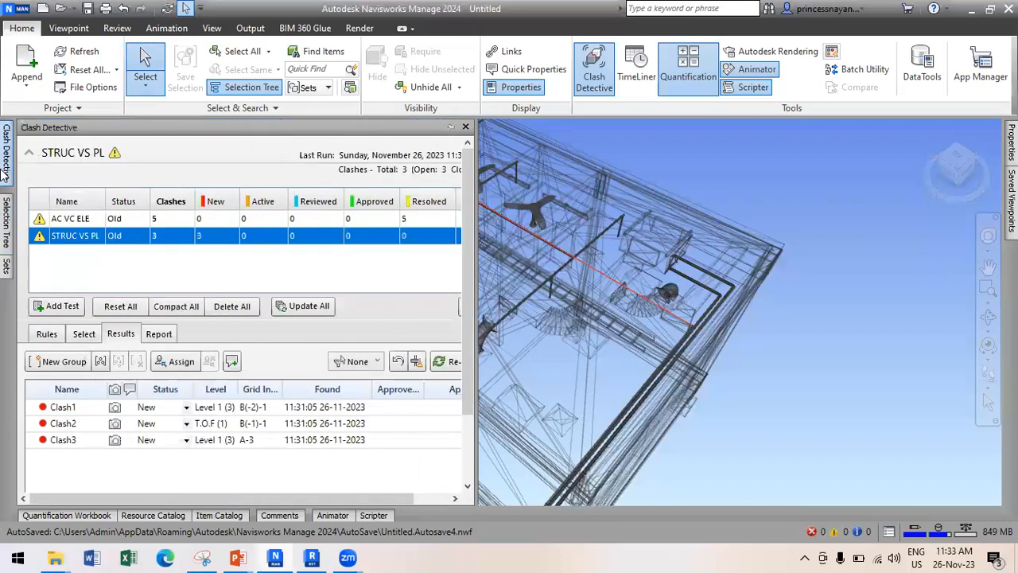
{"action": "left_click", "coordinate": [67, 314]}
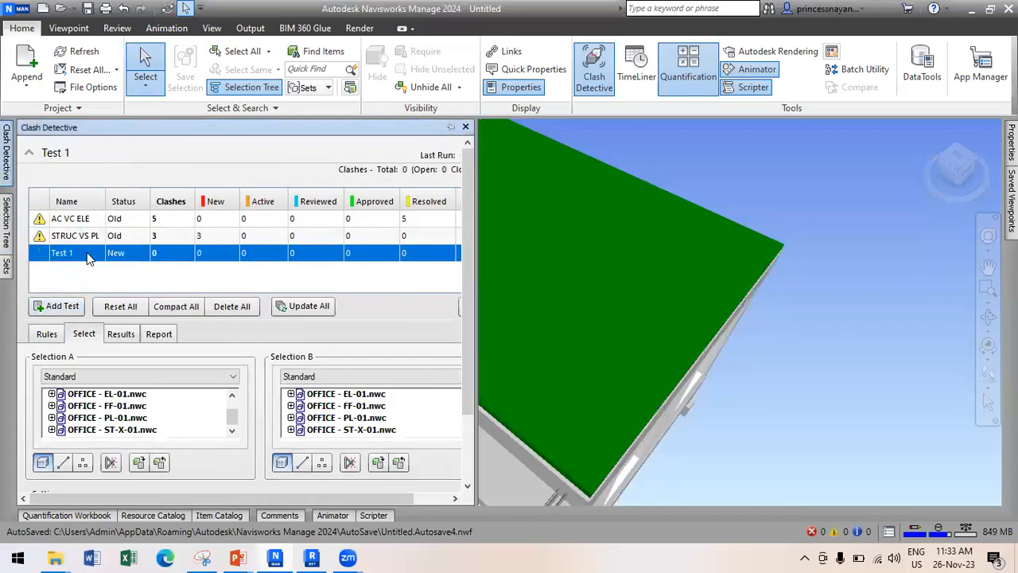
{"action": "double_click", "coordinate": [84, 253]}
{"action": "type", "text": "ARCH"}
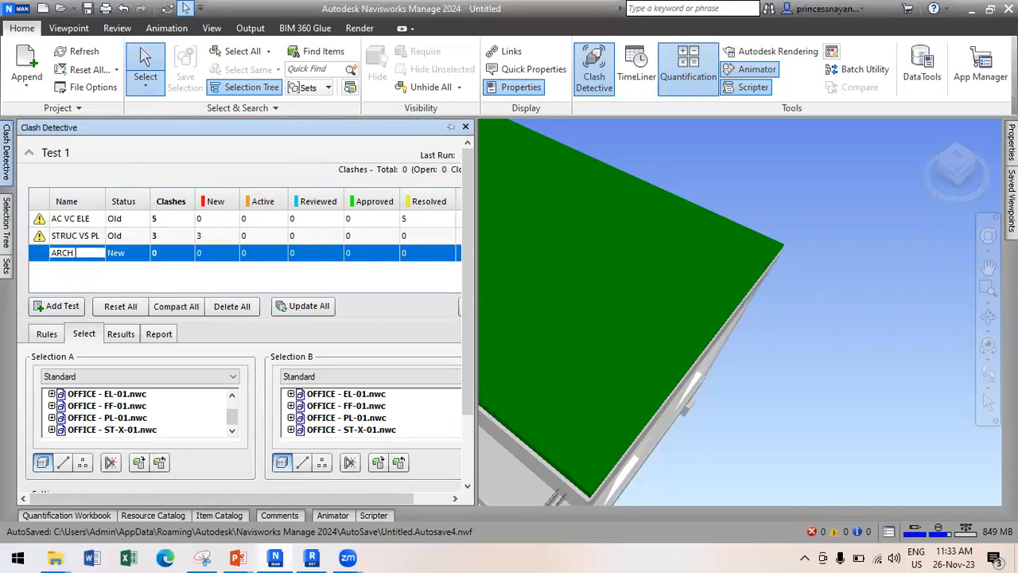
{"action": "type", "text": "CIVIL VS ME"}
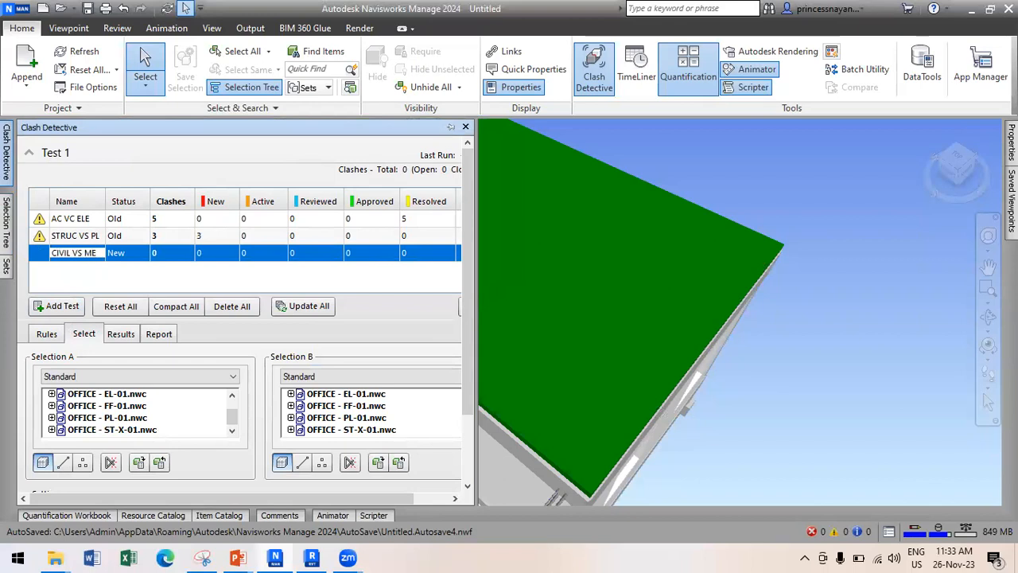
{"action": "left_click", "coordinate": [127, 394]}
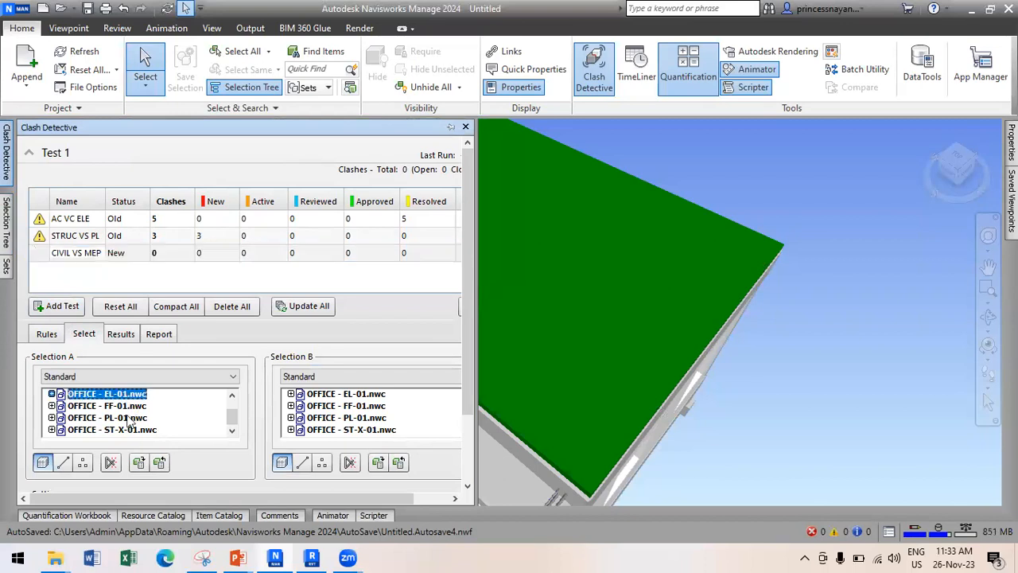
{"action": "scroll", "coordinate": [130, 408], "scroll_direction": "up", "scroll_amount": 1}
{"action": "scroll", "coordinate": [133, 405], "scroll_direction": "down", "scroll_amount": 2}
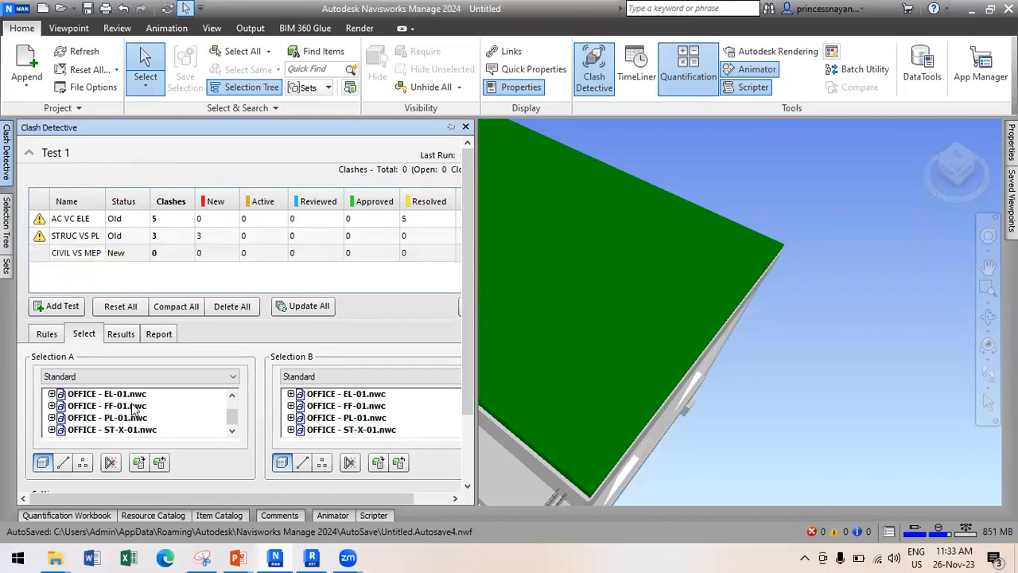
{"action": "left_click", "coordinate": [131, 430]}
{"action": "scroll", "coordinate": [374, 418], "scroll_direction": "up", "scroll_amount": 1}
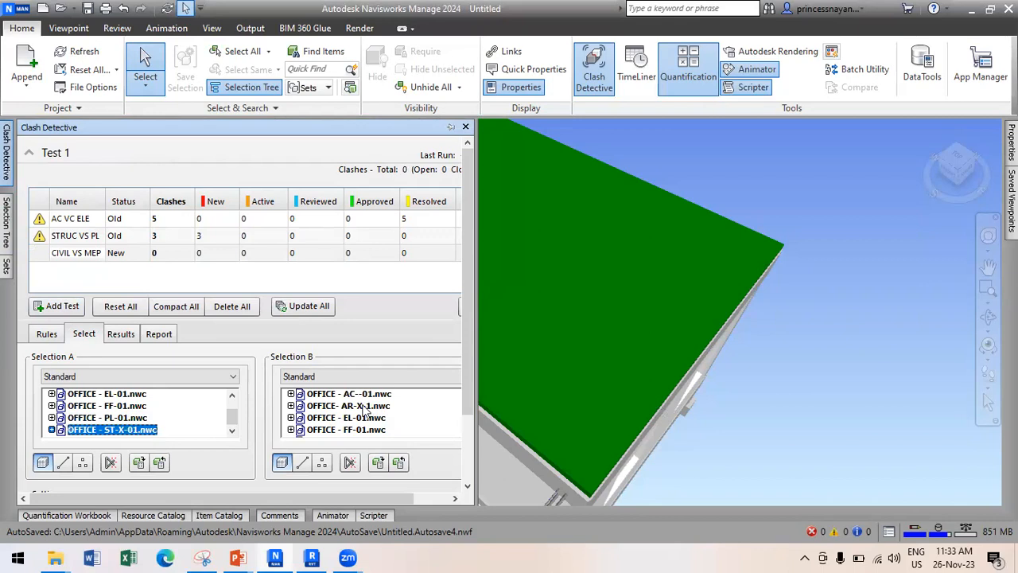
Set Selection B to AC--01, EL-01, FF-01 and PL-01 and run the test, finding 8 clashes.
{"action": "left_click", "coordinate": [355, 395]}
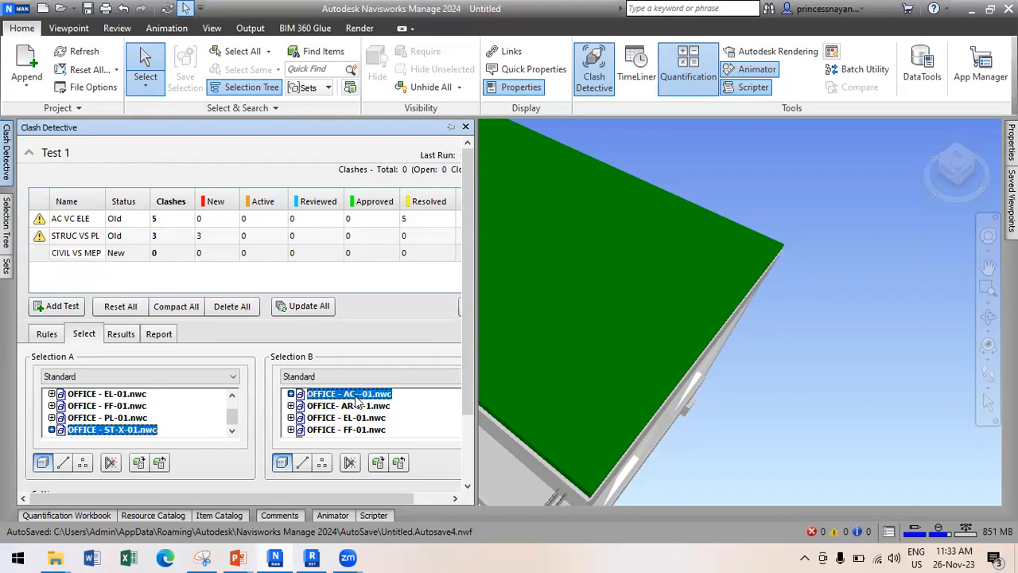
{"action": "left_click", "coordinate": [351, 420], "text": "ctrl"}
{"action": "left_click", "coordinate": [353, 429], "text": "ctrl"}
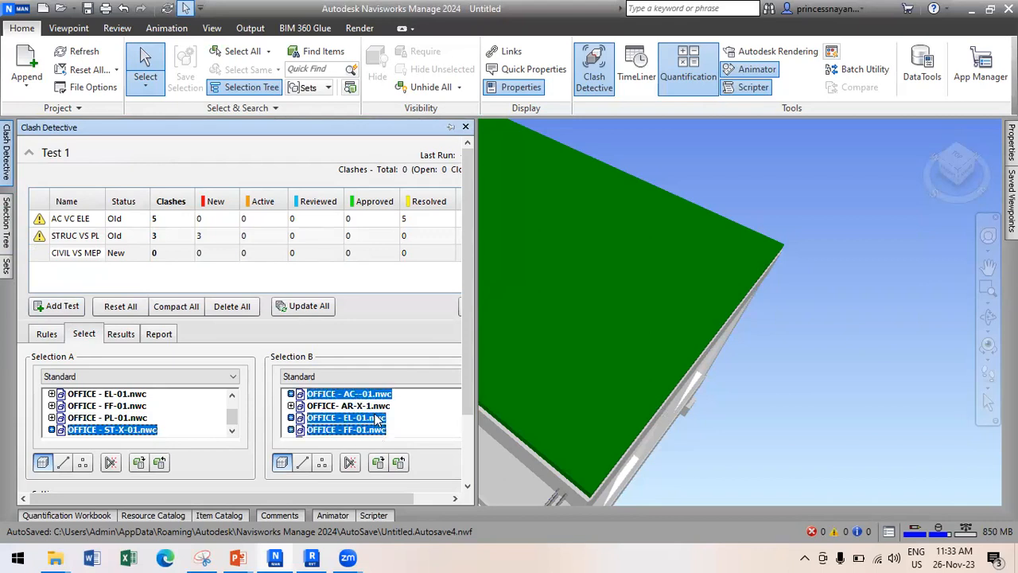
{"action": "scroll", "coordinate": [375, 418], "scroll_direction": "down", "scroll_amount": 1}
{"action": "left_click", "coordinate": [358, 419], "text": "ctrl"}
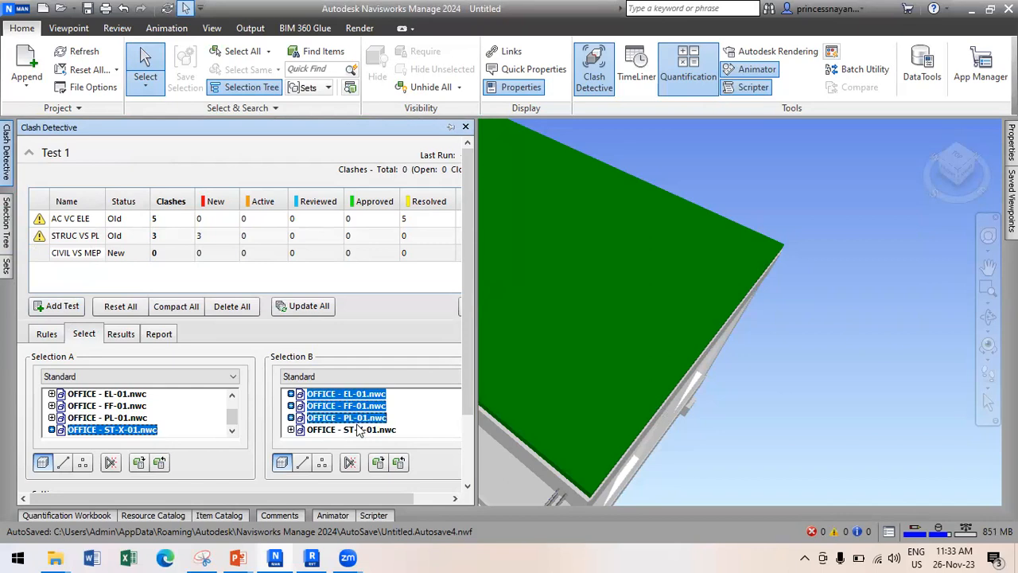
{"action": "scroll", "coordinate": [358, 421], "scroll_direction": "up", "scroll_amount": 1}
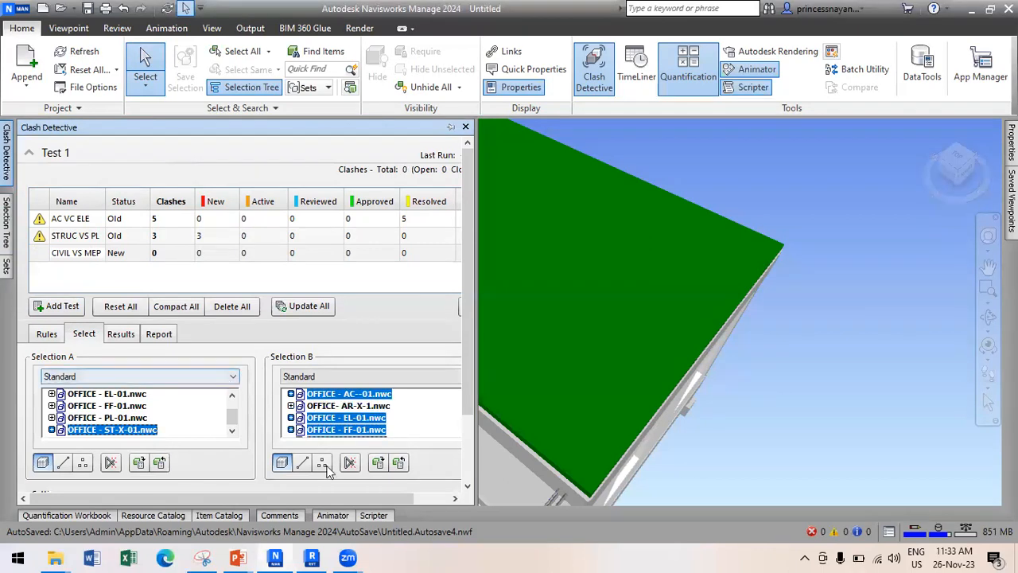
{"action": "scroll", "coordinate": [466, 427], "scroll_direction": "down", "scroll_amount": 3}
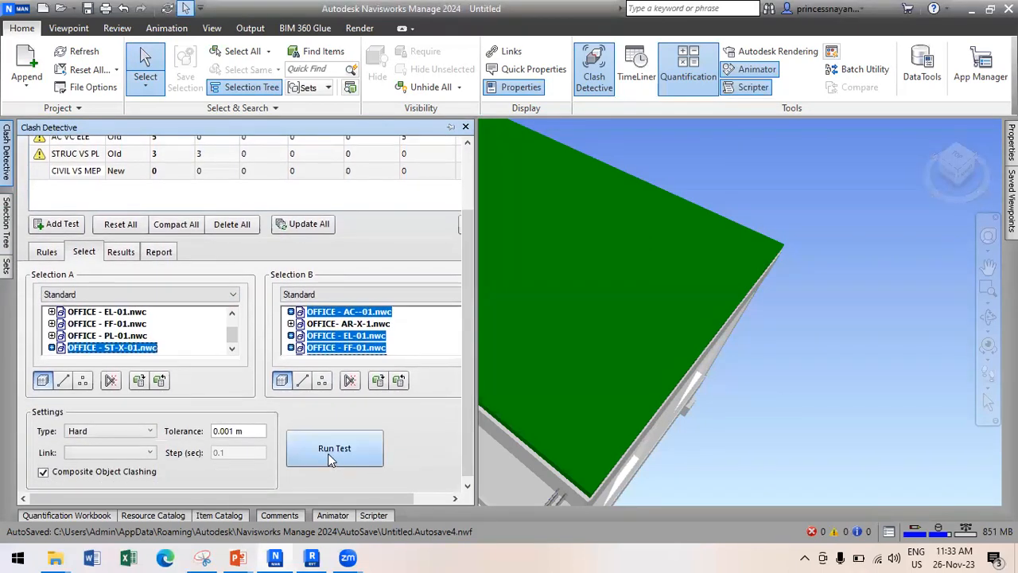
{"action": "left_click", "coordinate": [332, 450]}
{"action": "scroll", "coordinate": [338, 447], "scroll_direction": "down", "scroll_amount": 3}
{"action": "left_click", "coordinate": [342, 443]}
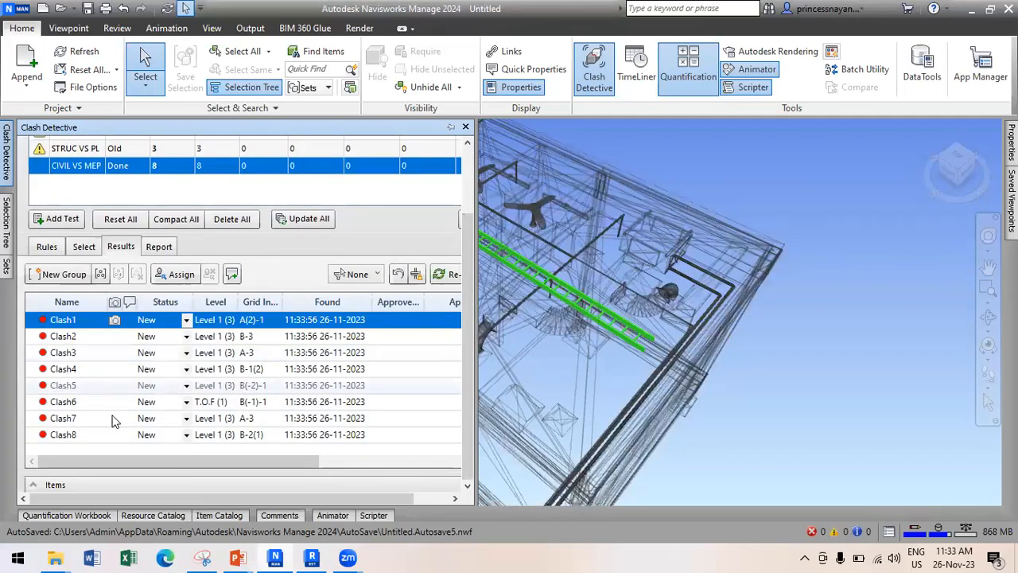
Zoom to Clash7 and Clash5, then add another new clash test, Test 1.
{"action": "left_click", "coordinate": [114, 419]}
{"action": "left_click", "coordinate": [89, 385]}
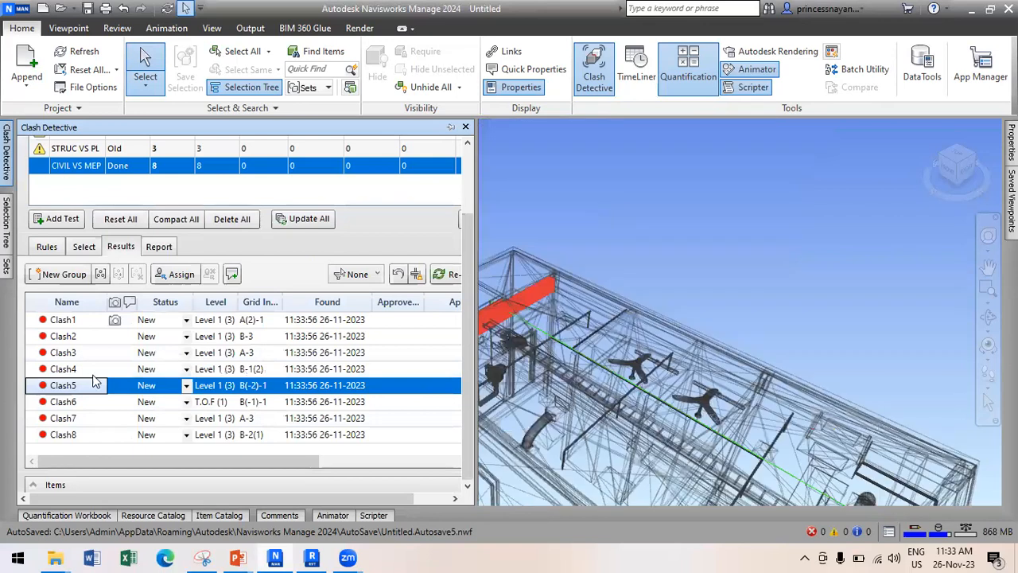
{"action": "left_click", "coordinate": [57, 218]}
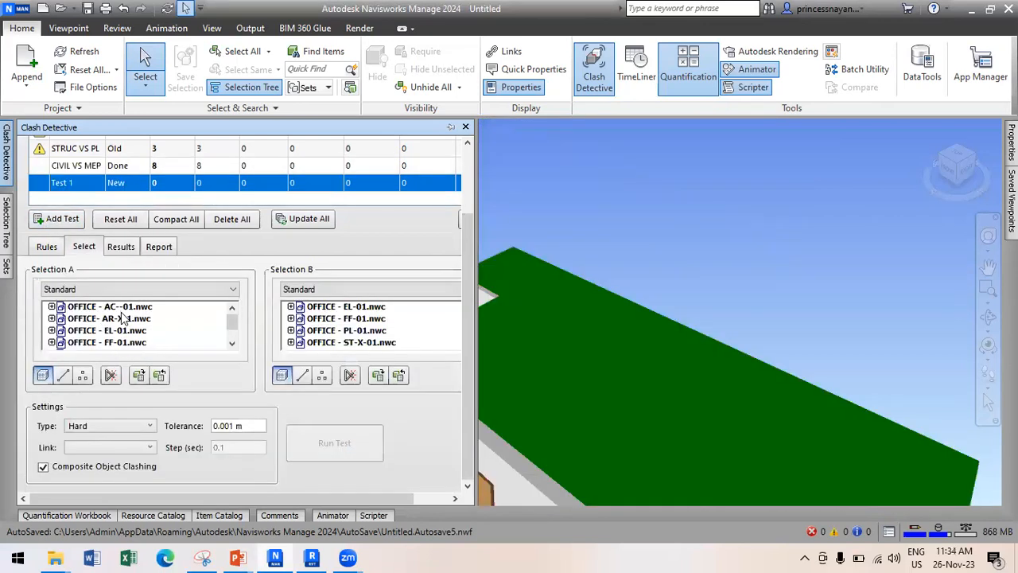
Set Test 1's Selection A to EL-01, FF-01 and PL-01.
{"action": "left_click", "coordinate": [120, 306]}
{"action": "scroll", "coordinate": [121, 319], "scroll_direction": "down", "scroll_amount": 1}
{"action": "left_click", "coordinate": [120, 342], "text": "shift"}
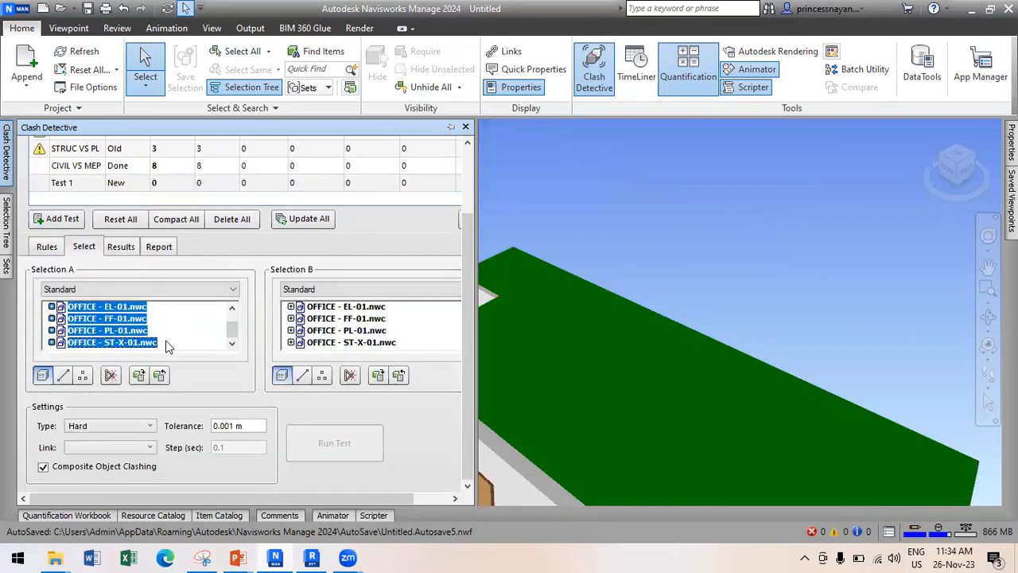
{"action": "scroll", "coordinate": [133, 332], "scroll_direction": "up", "scroll_amount": 1}
{"action": "left_click", "coordinate": [131, 307]}
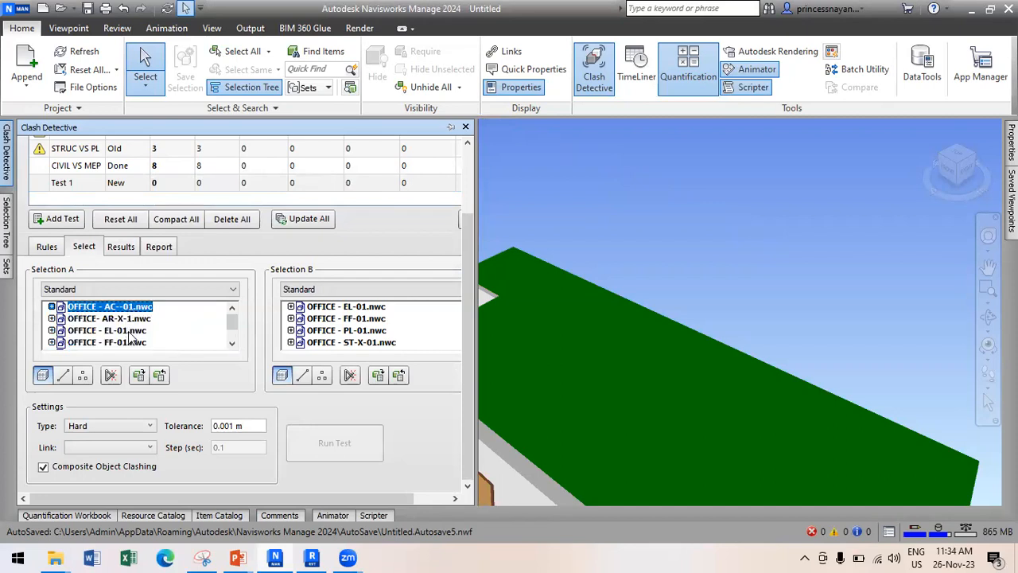
{"action": "left_click", "coordinate": [119, 330], "text": "ctrl"}
{"action": "left_click", "coordinate": [119, 342], "text": "ctrl"}
{"action": "left_click", "coordinate": [231, 343]}
{"action": "left_click", "coordinate": [231, 343]}
{"action": "left_click", "coordinate": [127, 330], "text": "ctrl"}
{"action": "scroll", "coordinate": [366, 322], "scroll_direction": "up", "scroll_amount": 1}
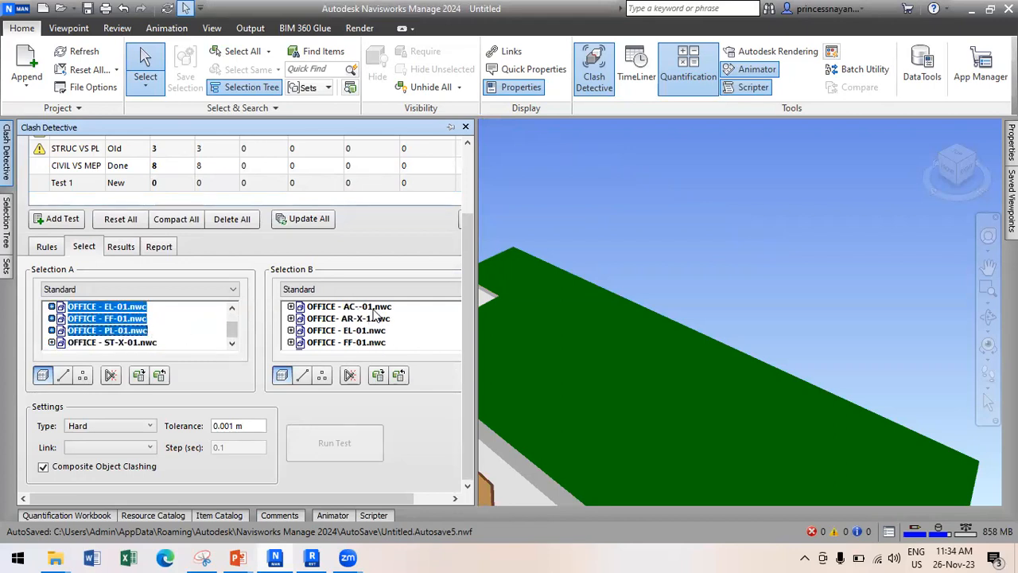
Set Test 1's Selection B to the same EL-01, FF-01 and PL-01 models.
{"action": "left_click", "coordinate": [364, 307]}
{"action": "left_click", "coordinate": [354, 330], "text": "ctrl"}
{"action": "left_click", "coordinate": [354, 342], "text": "ctrl"}
{"action": "scroll", "coordinate": [365, 336], "scroll_direction": "down", "scroll_amount": 1}
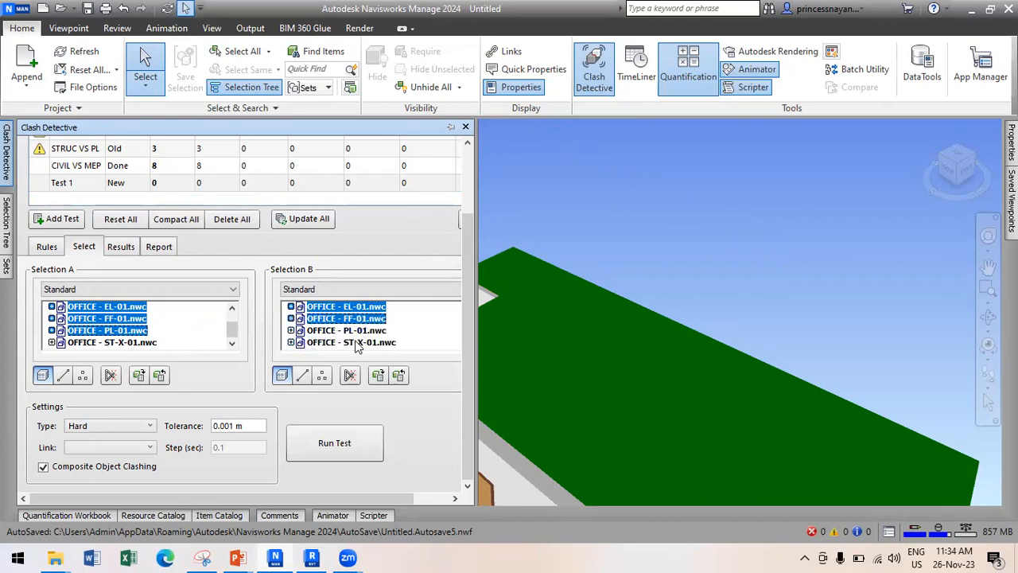
{"action": "left_click", "coordinate": [354, 330], "text": "ctrl"}
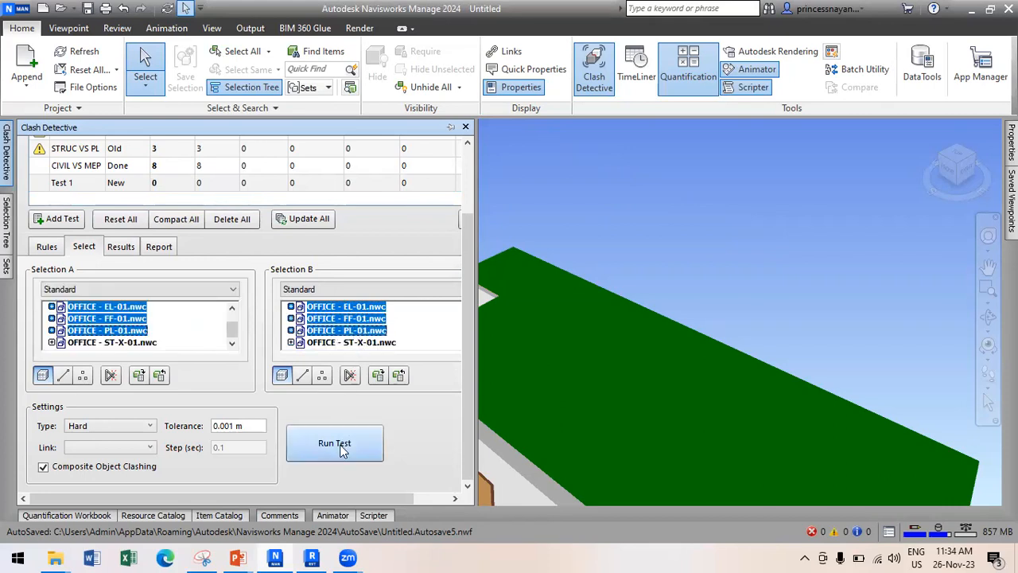
{"action": "left_click", "coordinate": [343, 440]}
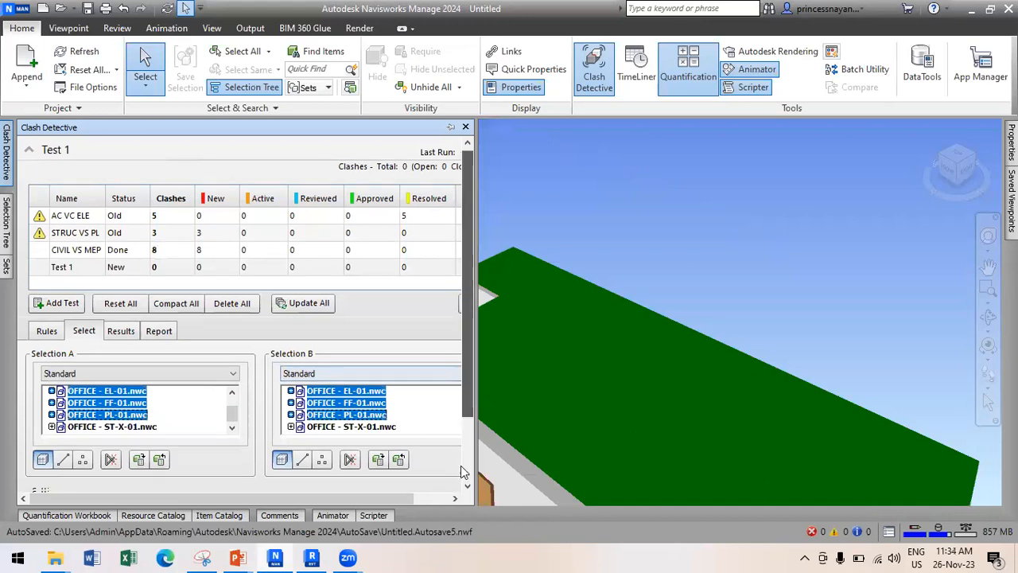
Run Test 1, review Clash2 and Clash3, and widen the panel to list all 20 clashes.
{"action": "left_click", "coordinate": [340, 445]}
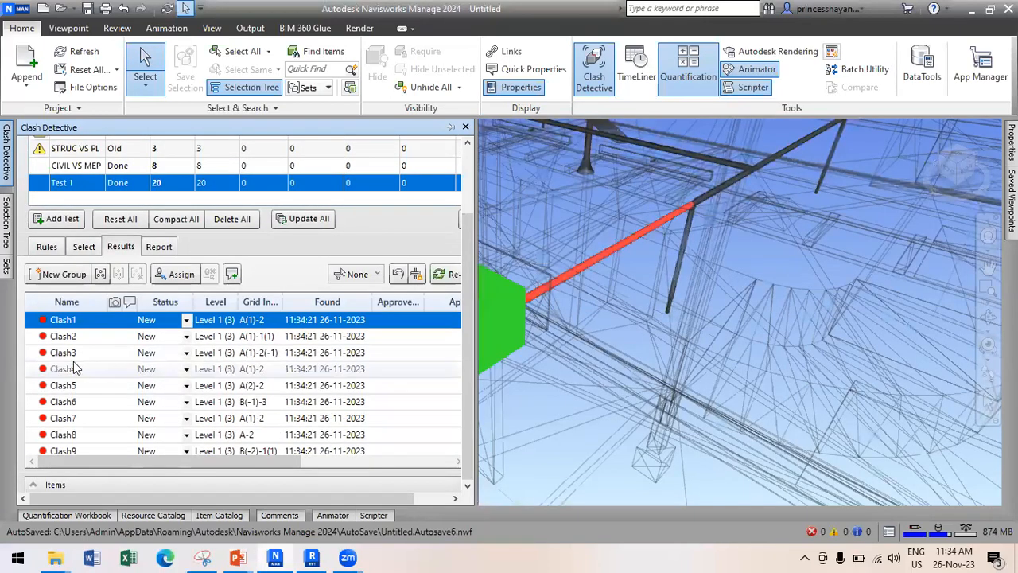
{"action": "left_click", "coordinate": [83, 337]}
{"action": "left_click", "coordinate": [86, 353]}
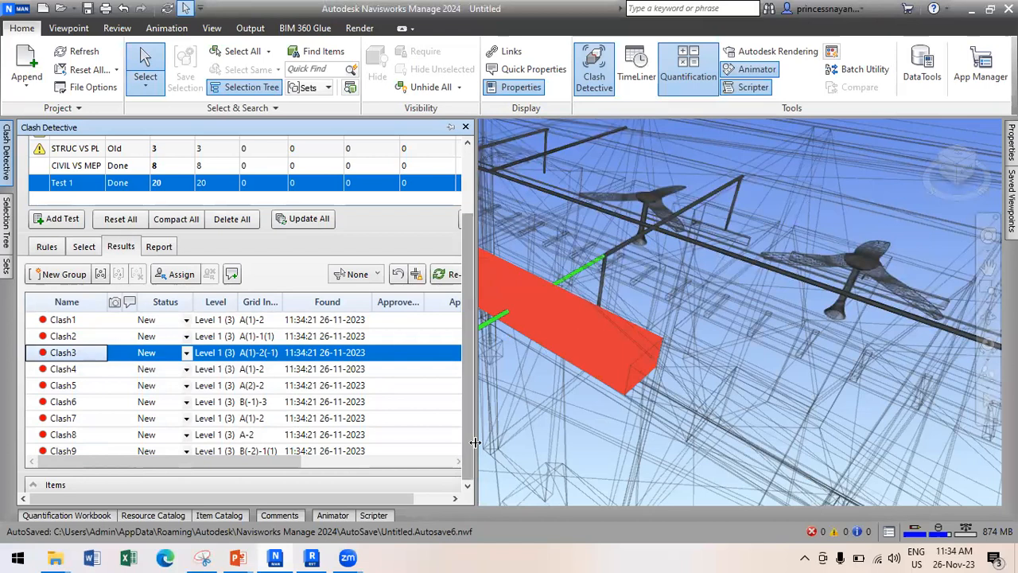
{"action": "left_click_drag", "start_coordinate": [480, 442], "coordinate": [598, 443]}
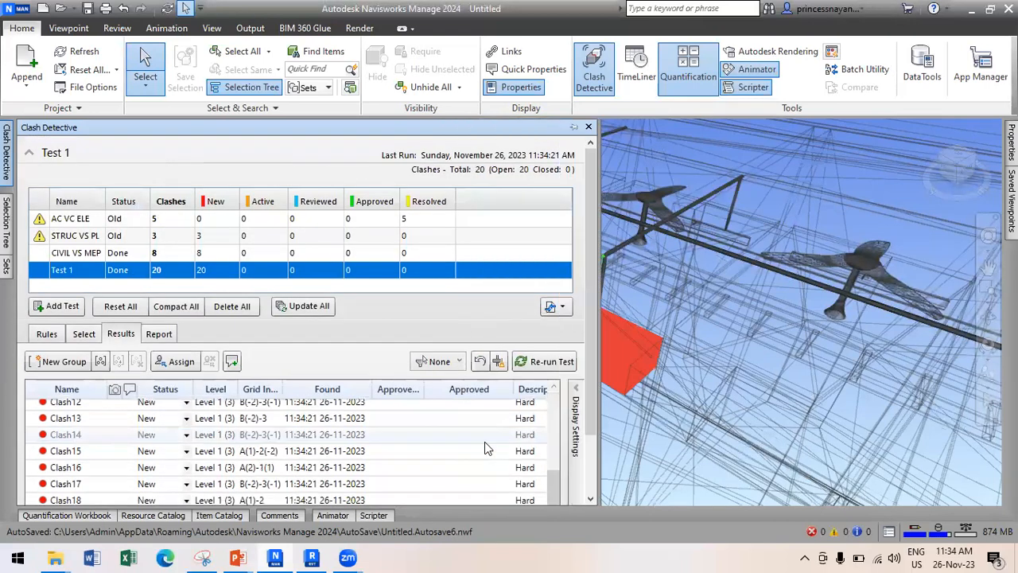
{"action": "scroll", "coordinate": [589, 473], "scroll_direction": "down", "scroll_amount": 3}
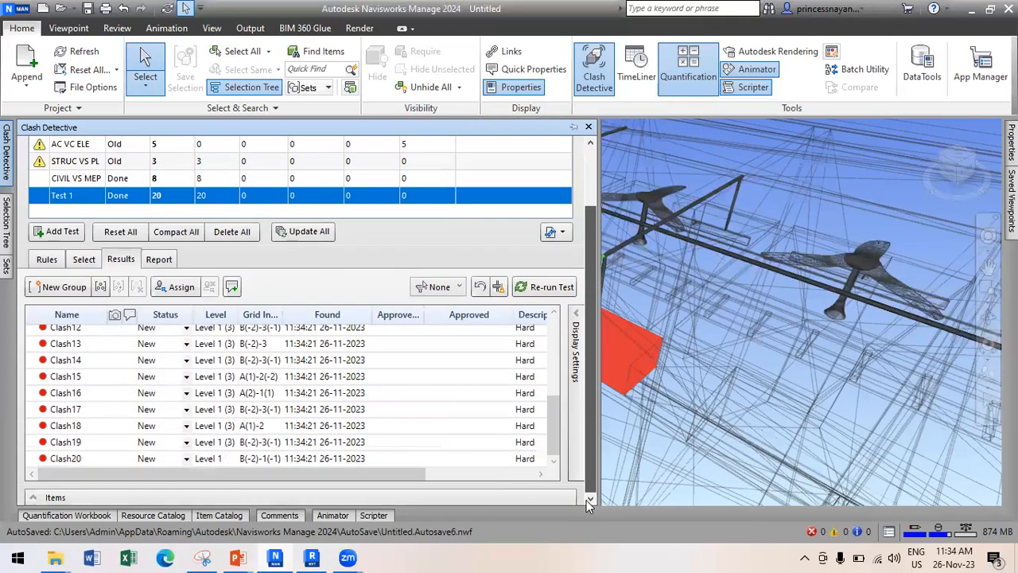
Write the Test 1 clash report as an XML file named Test 1 in NAVIS WORK.
{"action": "left_click", "coordinate": [163, 262]}
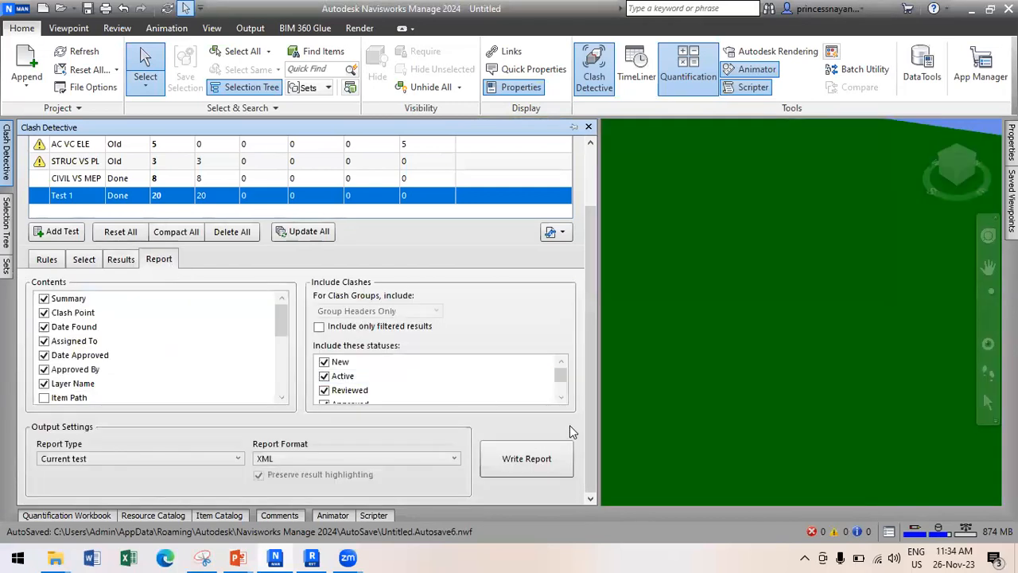
{"action": "left_click", "coordinate": [551, 452]}
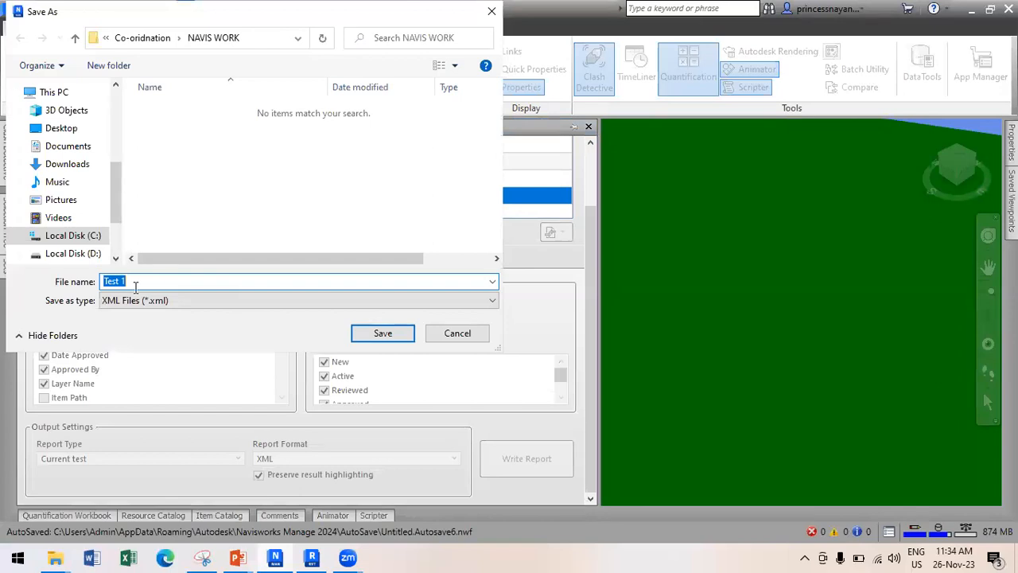
{"action": "left_click", "coordinate": [392, 337]}
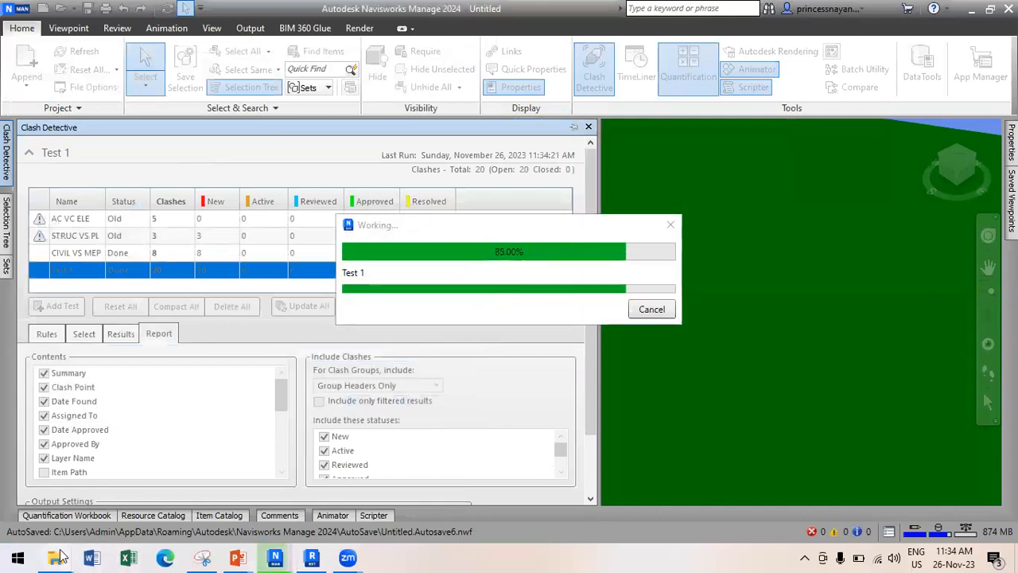
{"action": "mouse_move", "coordinate": [56, 557]}
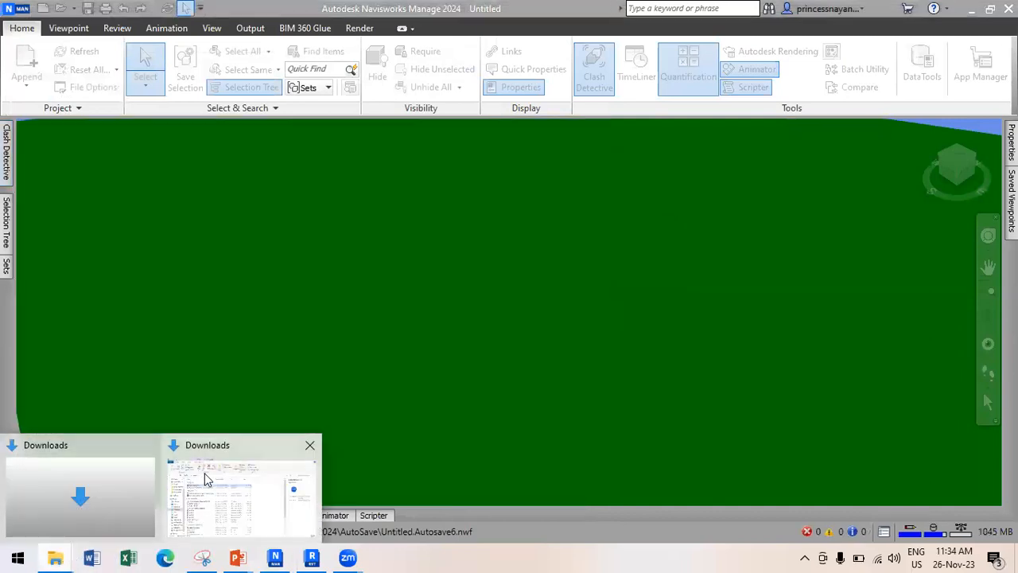
{"action": "left_click", "coordinate": [205, 479]}
{"action": "left_click", "coordinate": [65, 320]}
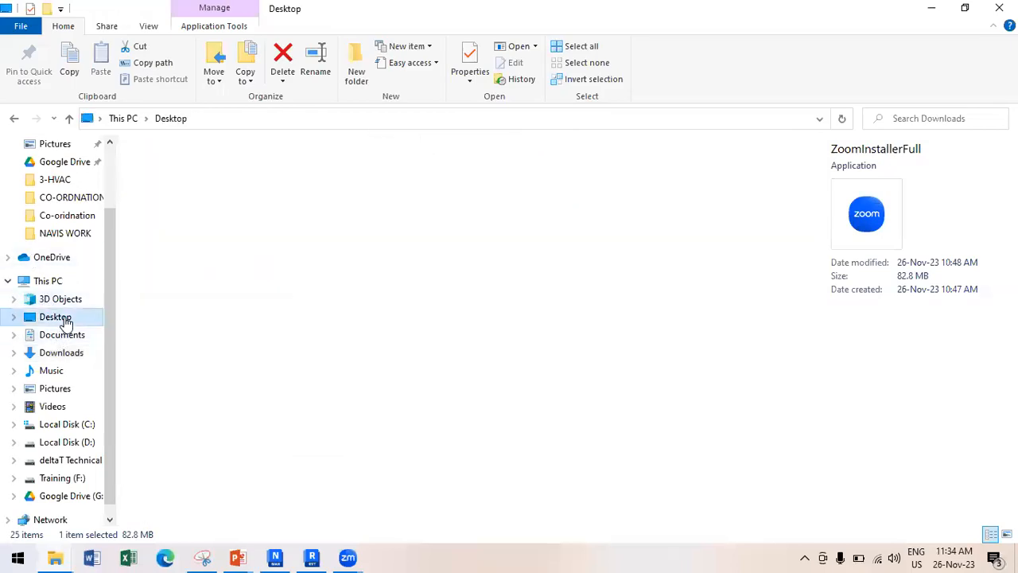
{"action": "double_click", "coordinate": [200, 184]}
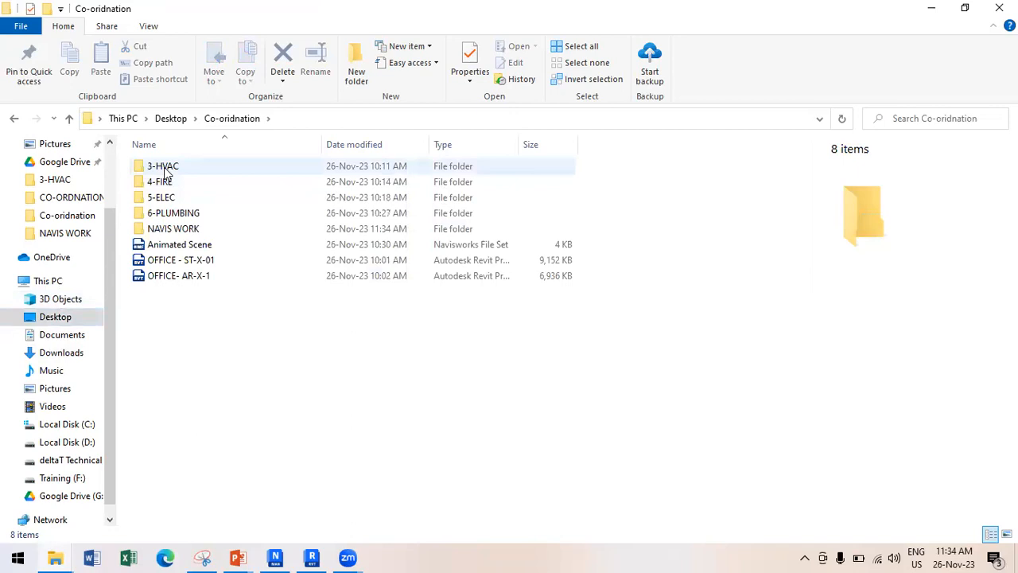
{"action": "key", "text": "alt+Left"}
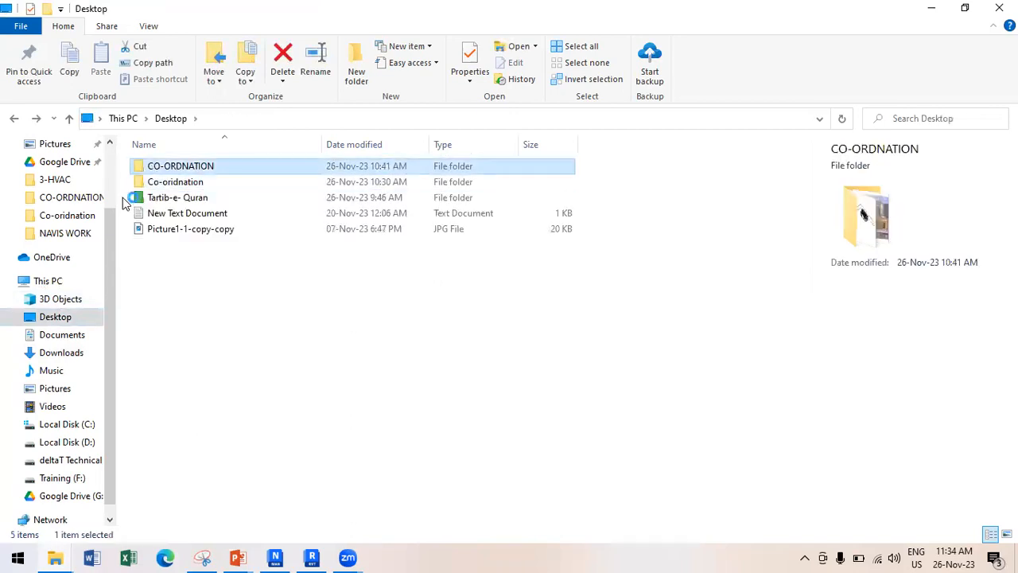
{"action": "key", "text": "Return"}
{"action": "key", "text": "BackSpace"}
{"action": "key", "text": "Down"}
{"action": "key", "text": "Down"}
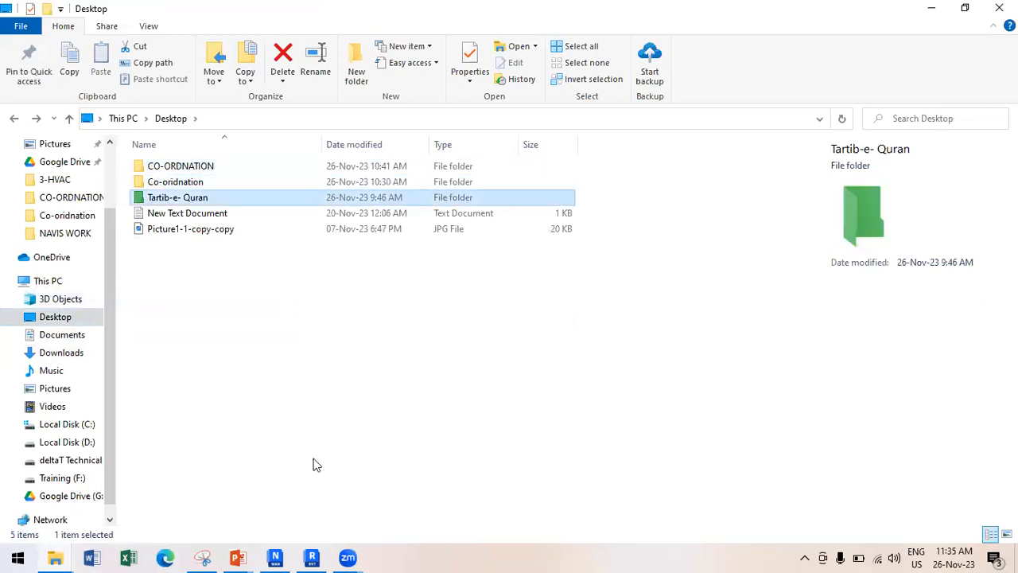
{"action": "left_click", "coordinate": [310, 556]}
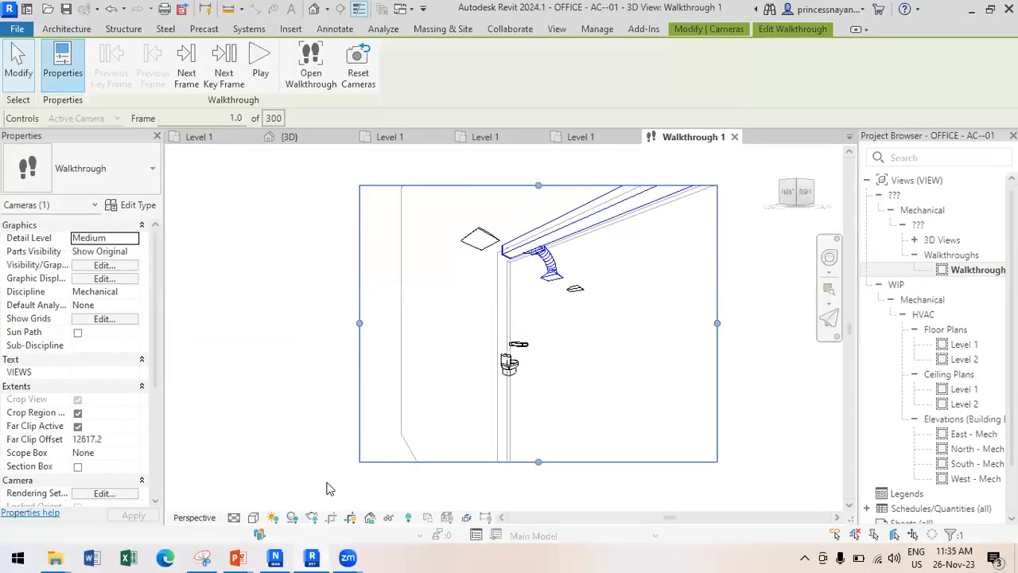
{"action": "left_click", "coordinate": [278, 556]}
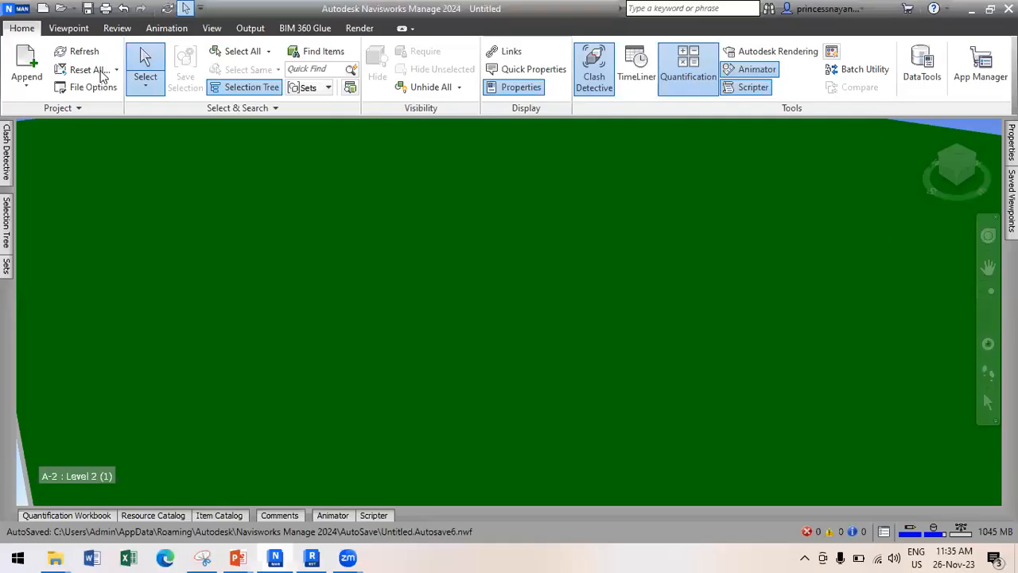
Write the report again, browse Save As up to Co-oridnation, then switch to File Explorer.
{"action": "left_click", "coordinate": [5, 155]}
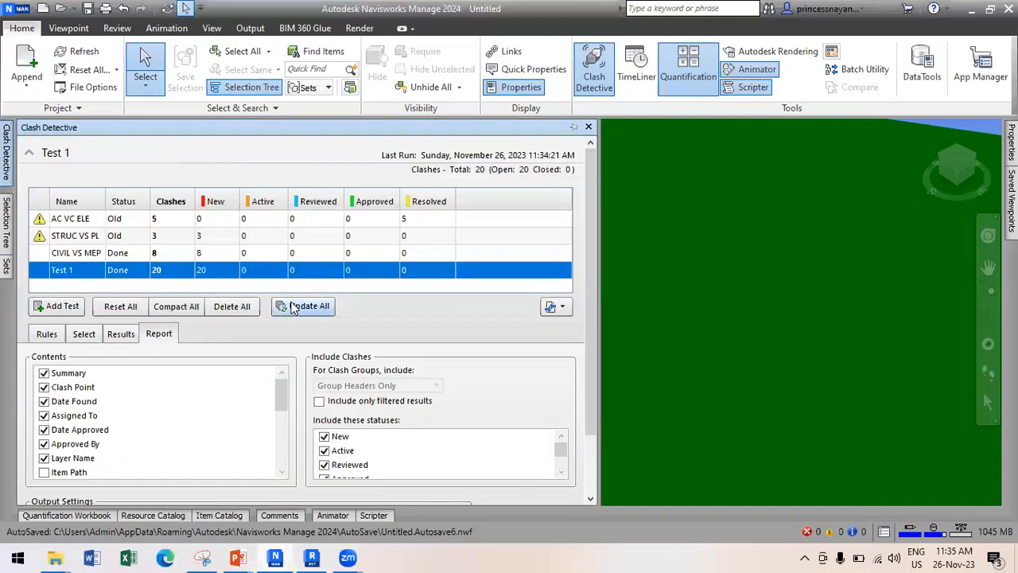
{"action": "left_click_drag", "start_coordinate": [592, 421], "coordinate": [522, 477]}
{"action": "left_click", "coordinate": [521, 468]}
{"action": "left_click_drag", "start_coordinate": [587, 439], "coordinate": [517, 481]}
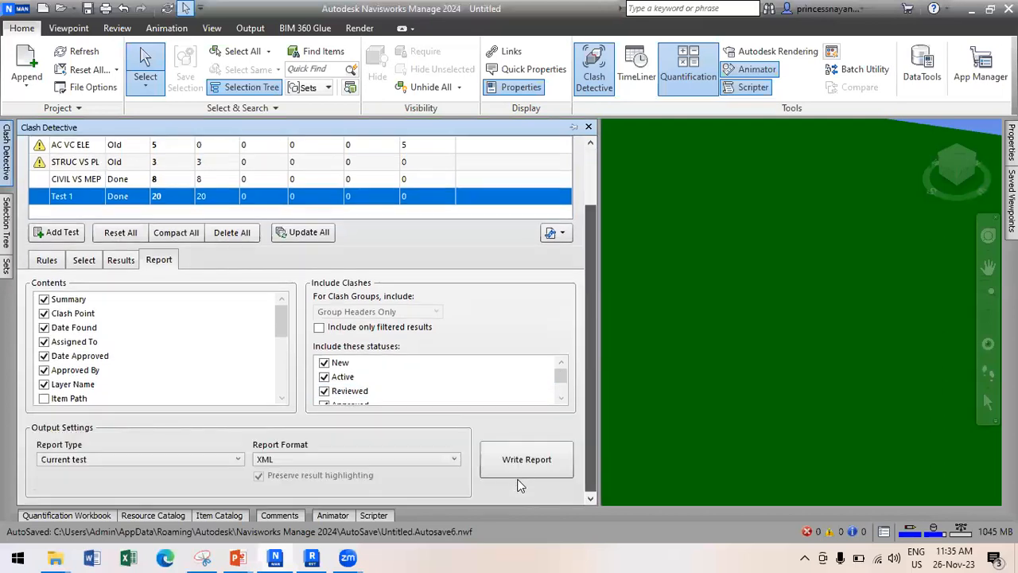
{"action": "left_click", "coordinate": [518, 466]}
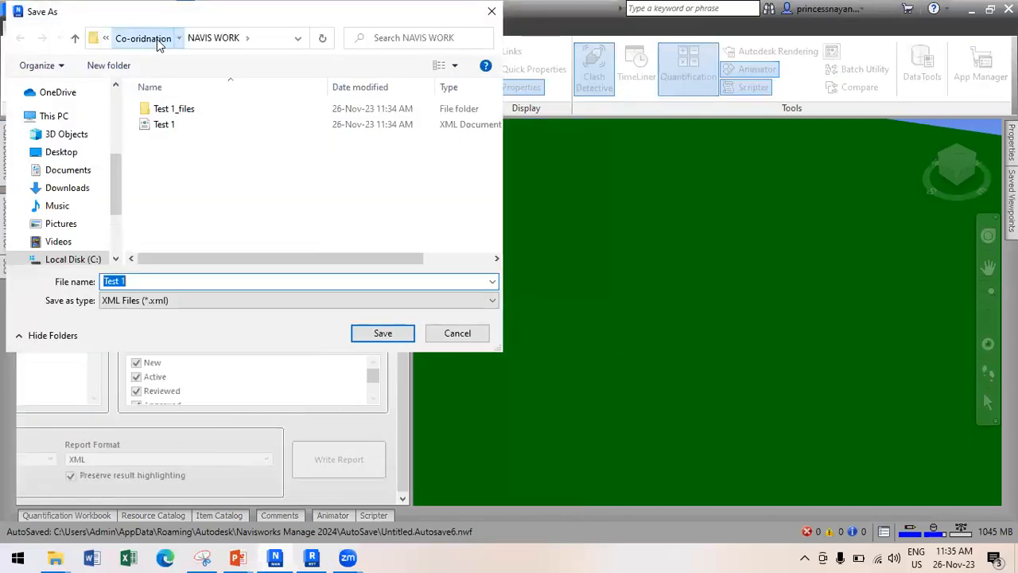
{"action": "left_click", "coordinate": [156, 39]}
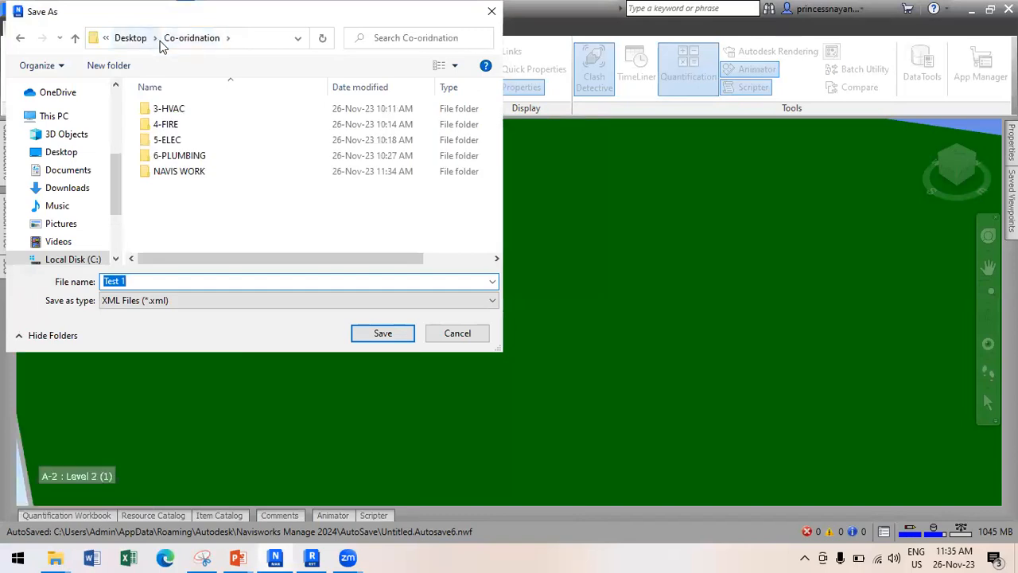
{"action": "key", "text": "alt+Tab"}
{"action": "key", "text": "alt+Tab"}
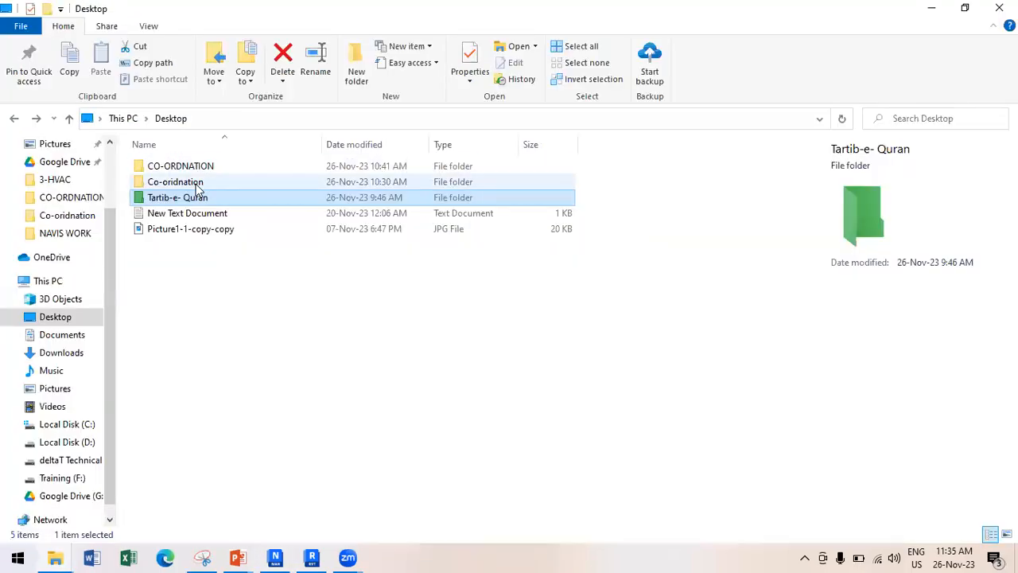
{"action": "double_click", "coordinate": [213, 179]}
Open the NAVIS WORK folder and try opening the Test 1 XML report.
{"action": "left_click", "coordinate": [190, 228]}
{"action": "double_click", "coordinate": [191, 228]}
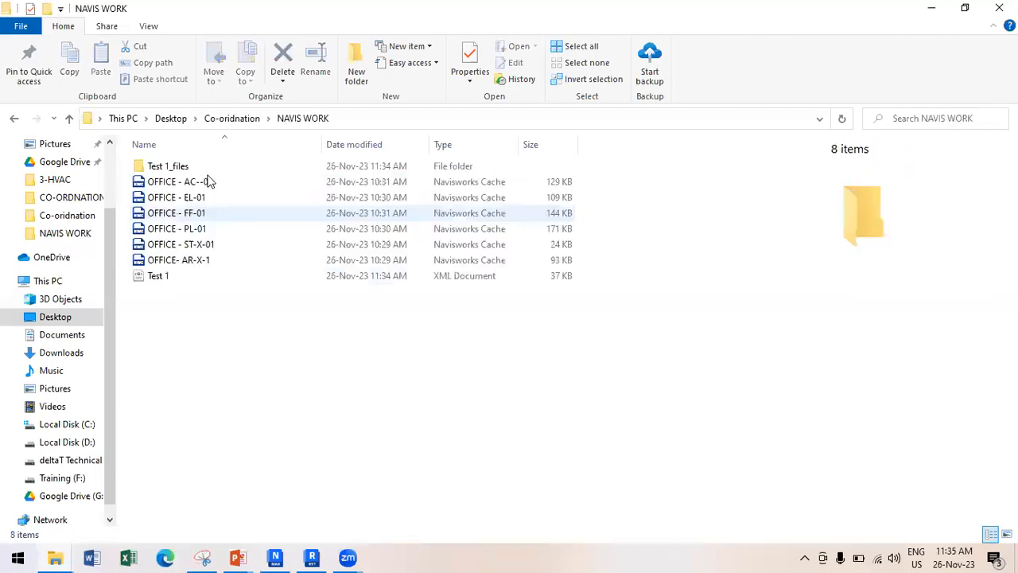
{"action": "left_click", "coordinate": [172, 278]}
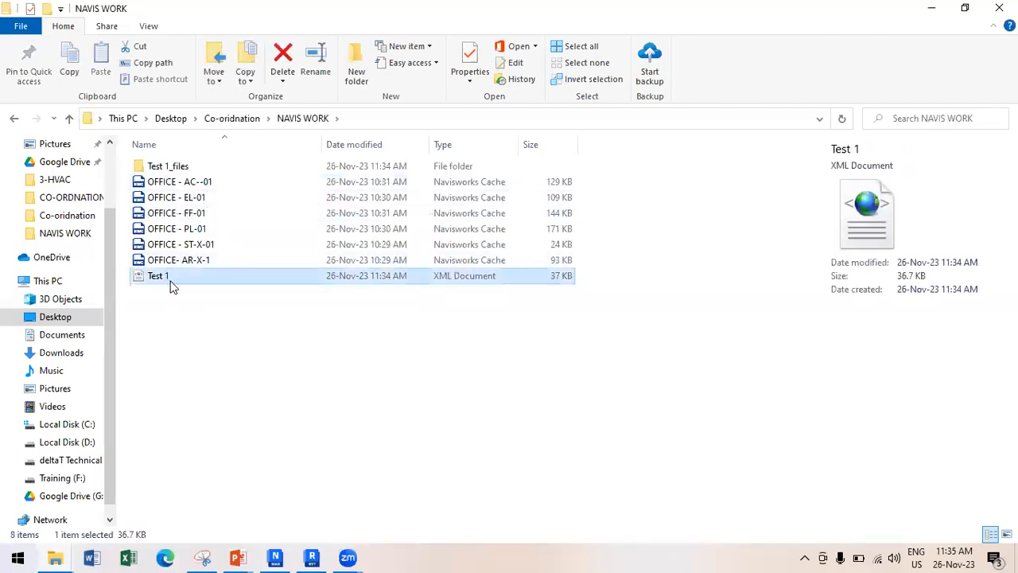
{"action": "double_click", "coordinate": [170, 280]}
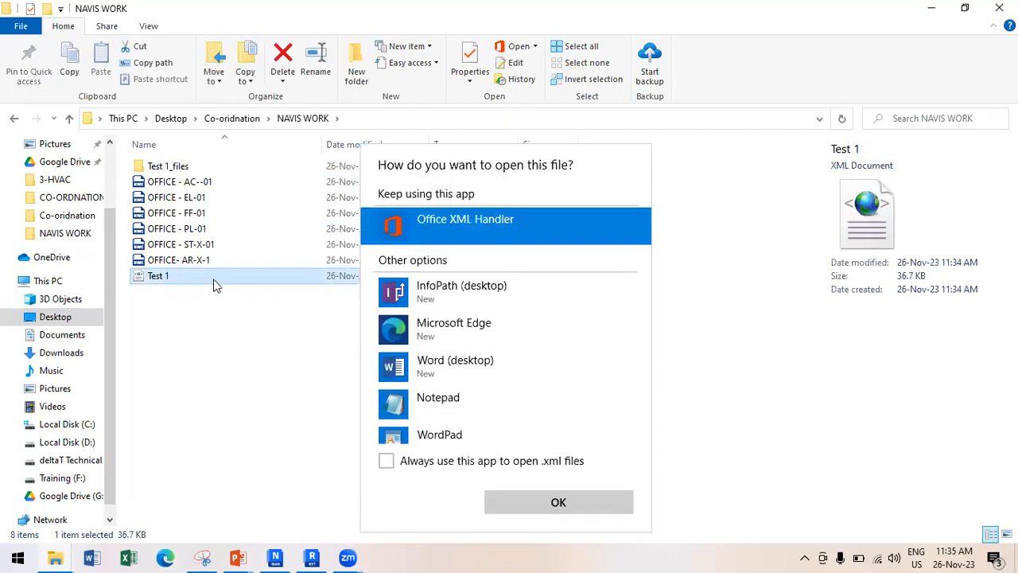
Dismiss the app choice, return to Navisworks and cancel the report Save As window.
{"action": "left_click", "coordinate": [318, 552]}
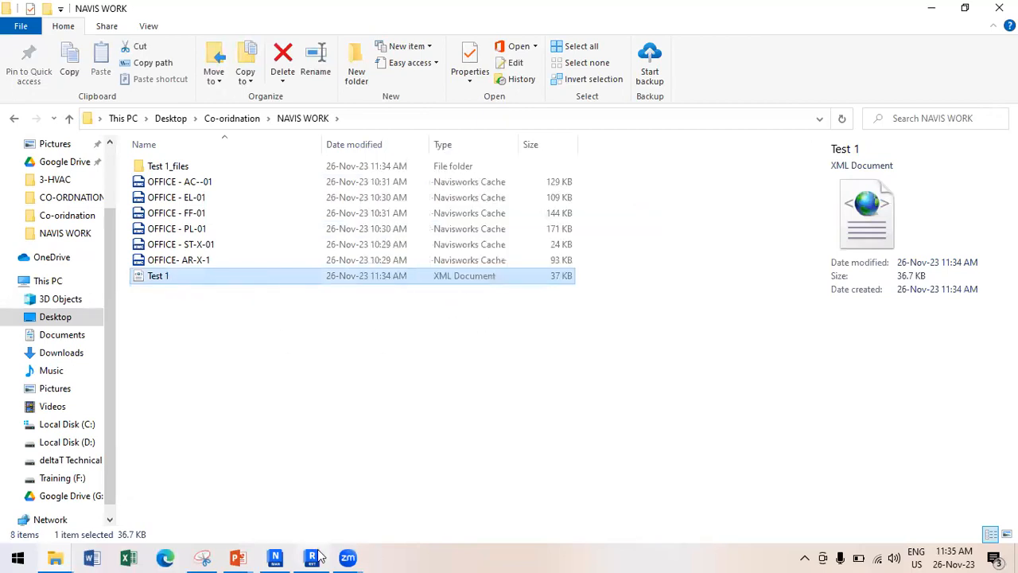
{"action": "left_click", "coordinate": [276, 556]}
{"action": "left_click", "coordinate": [198, 302]}
{"action": "left_click", "coordinate": [194, 309]}
{"action": "key", "text": "Return"}
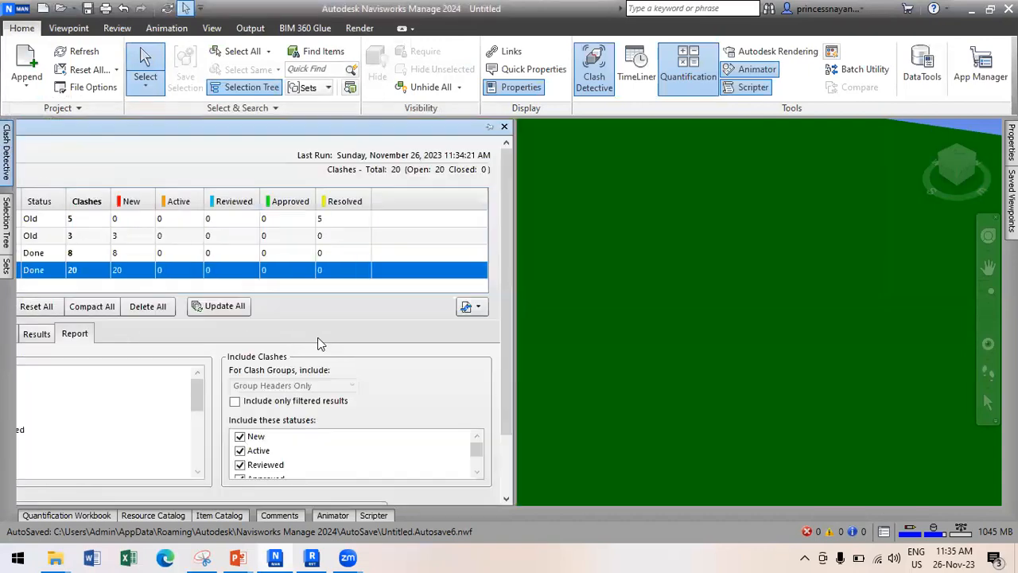
Write the Test 1 report in Text format to NAVIS WORK and bring that folder forward.
{"action": "scroll", "coordinate": [455, 370], "scroll_direction": "down", "scroll_amount": 3}
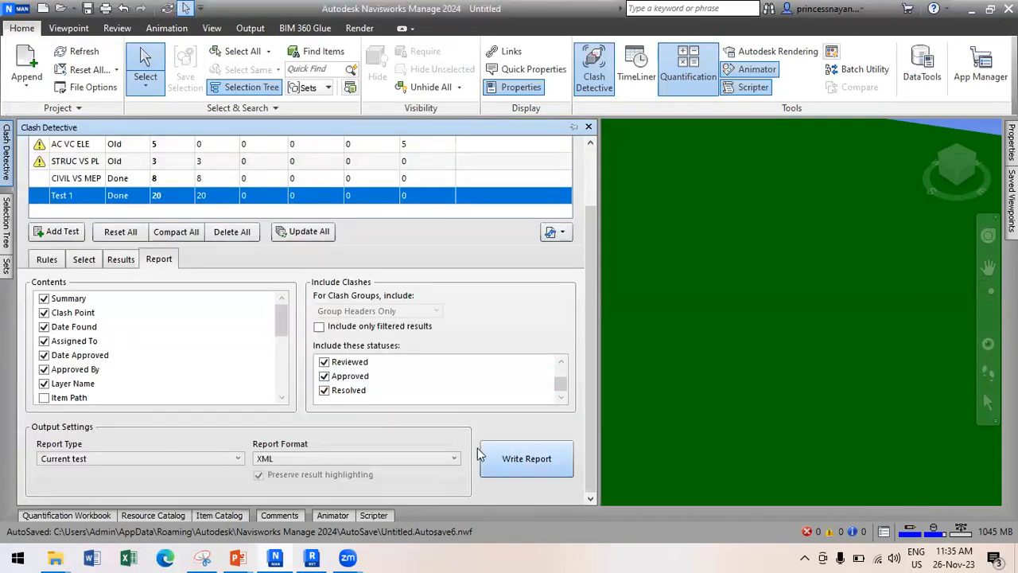
{"action": "left_click", "coordinate": [389, 461]}
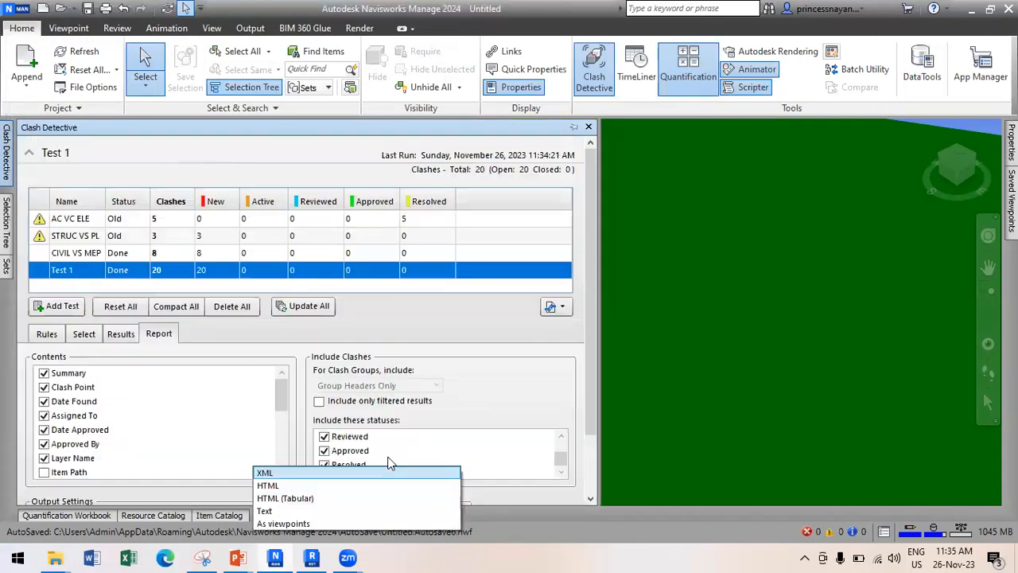
{"action": "left_click", "coordinate": [298, 510]}
{"action": "scroll", "coordinate": [580, 438], "scroll_direction": "down", "scroll_amount": 2}
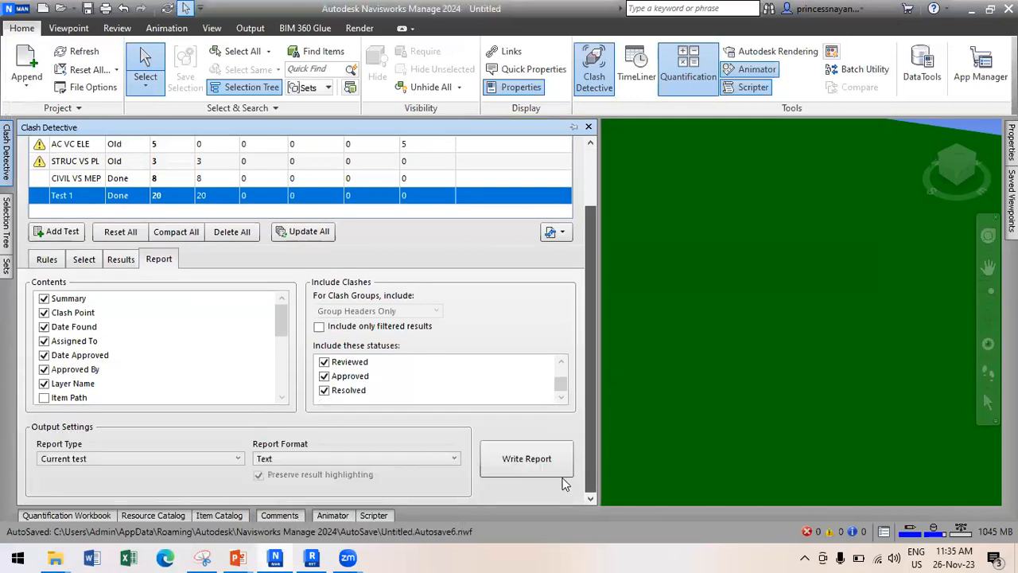
{"action": "left_click", "coordinate": [531, 475]}
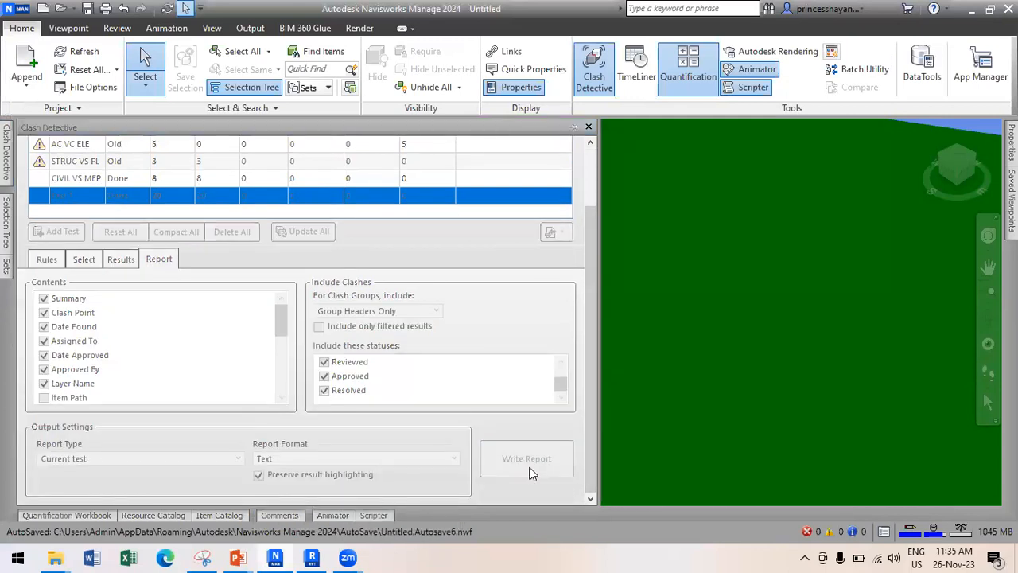
{"action": "left_click", "coordinate": [383, 334]}
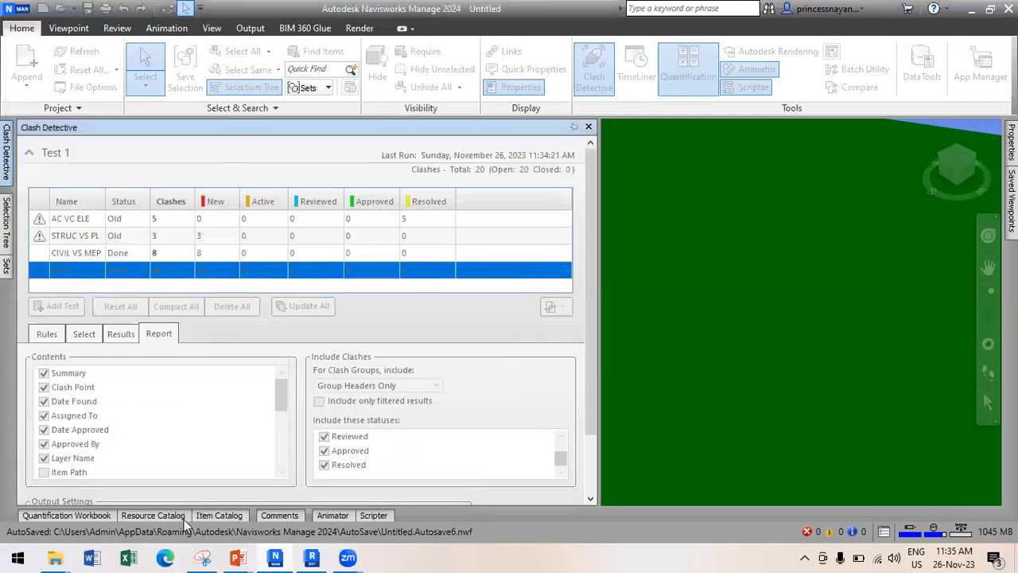
{"action": "mouse_move", "coordinate": [55, 557]}
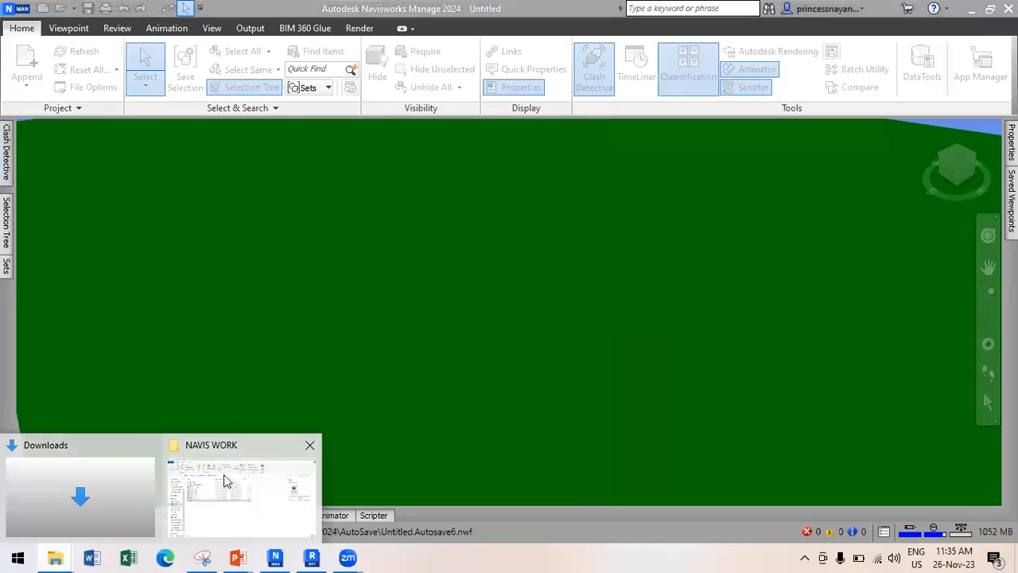
{"action": "left_click", "coordinate": [224, 474]}
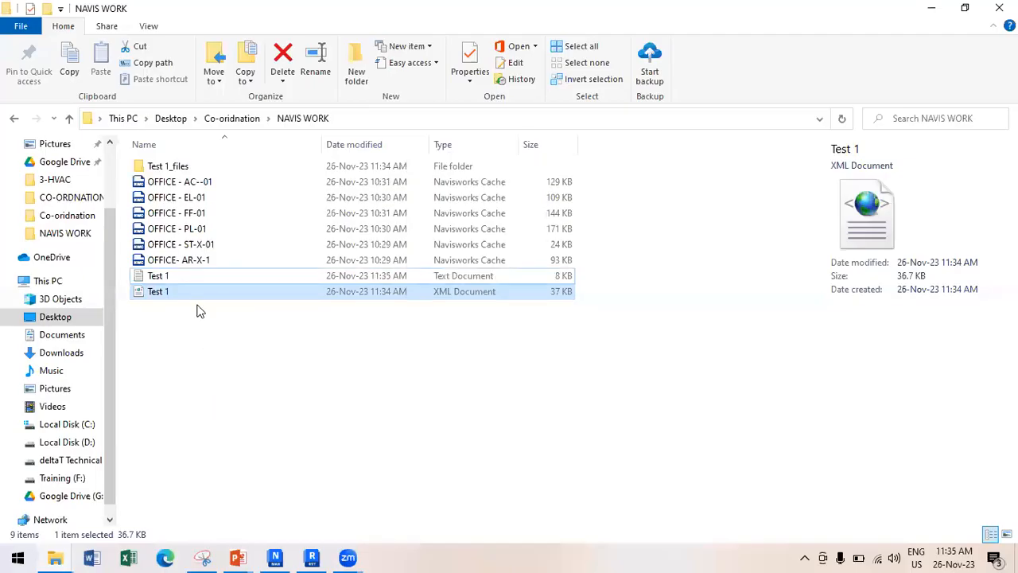
Read through the Test 1 text clash report in Notepad, then minimize it.
{"action": "double_click", "coordinate": [175, 276]}
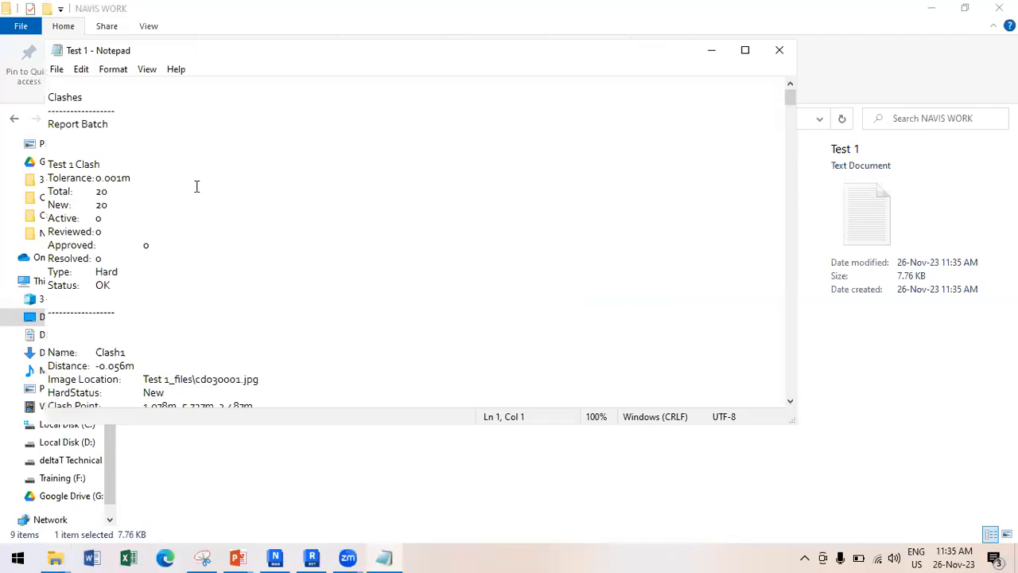
{"action": "scroll", "coordinate": [147, 226], "scroll_direction": "down", "scroll_amount": 6}
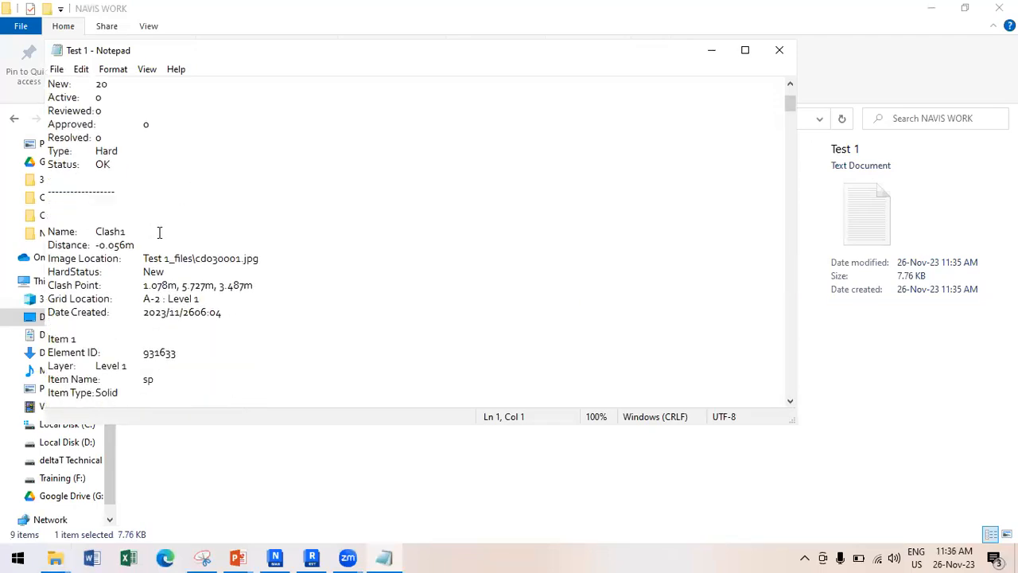
{"action": "scroll", "coordinate": [161, 239], "scroll_direction": "down", "scroll_amount": 1}
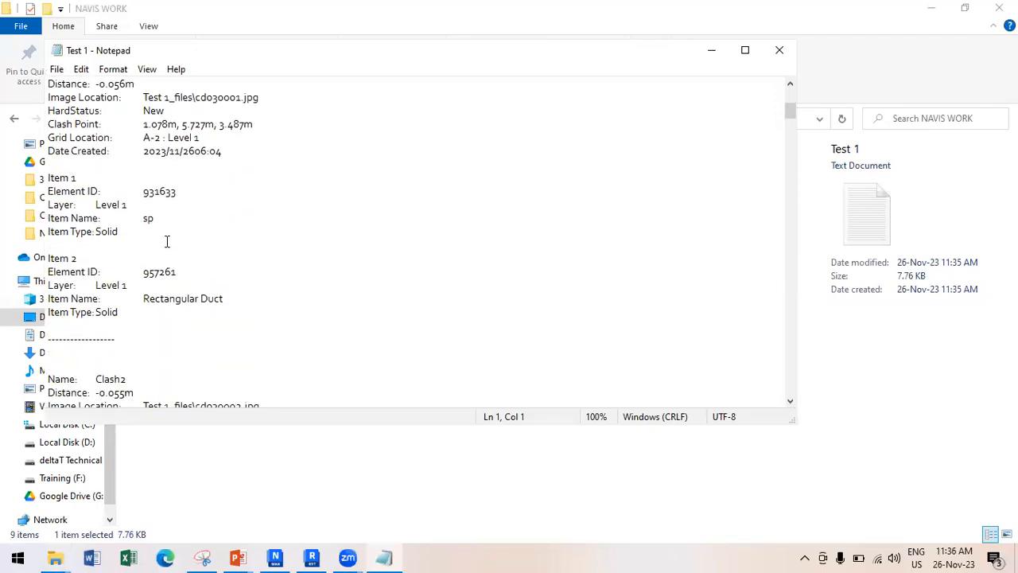
{"action": "scroll", "coordinate": [167, 240], "scroll_direction": "down", "scroll_amount": 1}
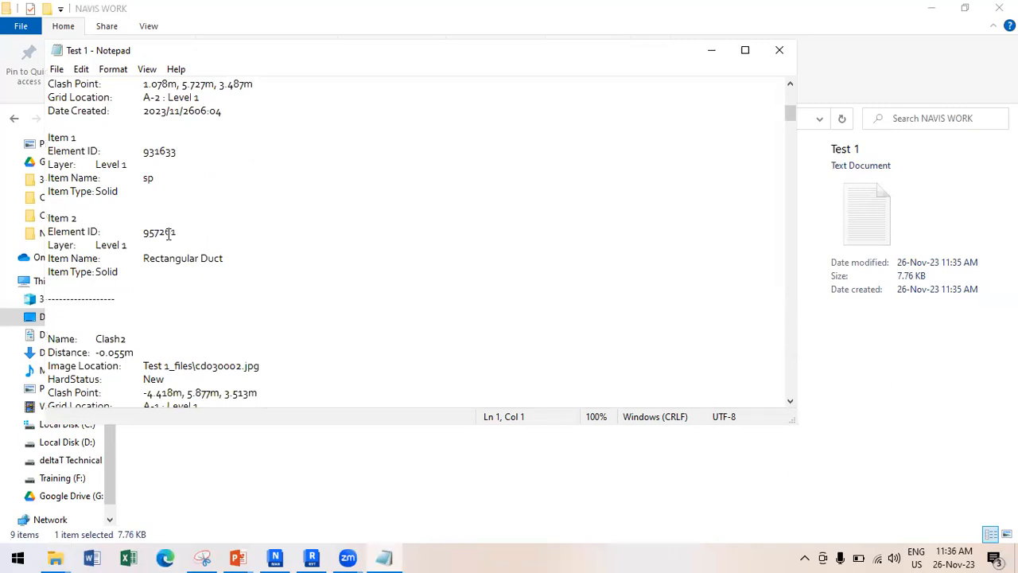
{"action": "scroll", "coordinate": [182, 298], "scroll_direction": "down", "scroll_amount": 3}
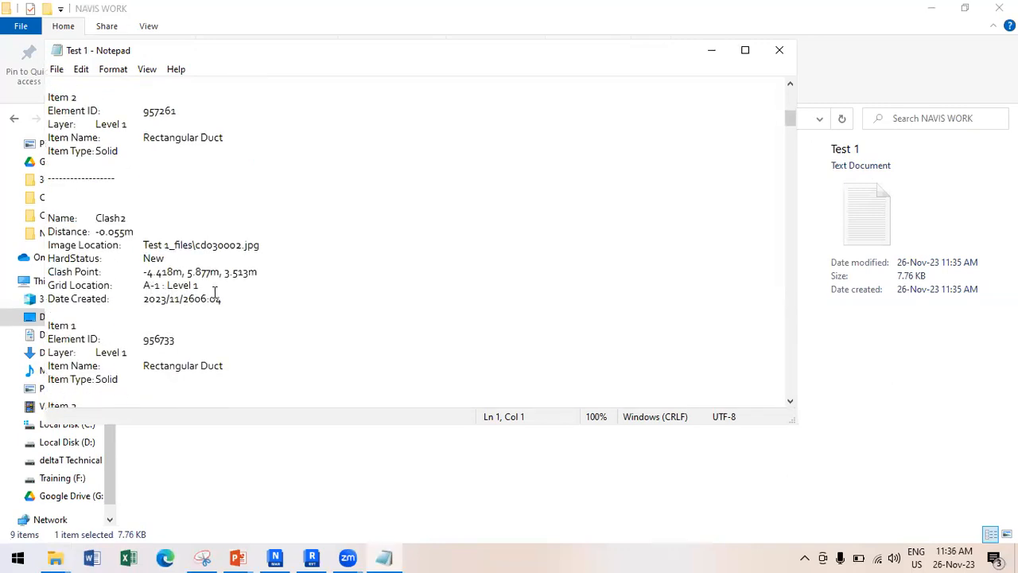
{"action": "scroll", "coordinate": [222, 298], "scroll_direction": "down", "scroll_amount": 3}
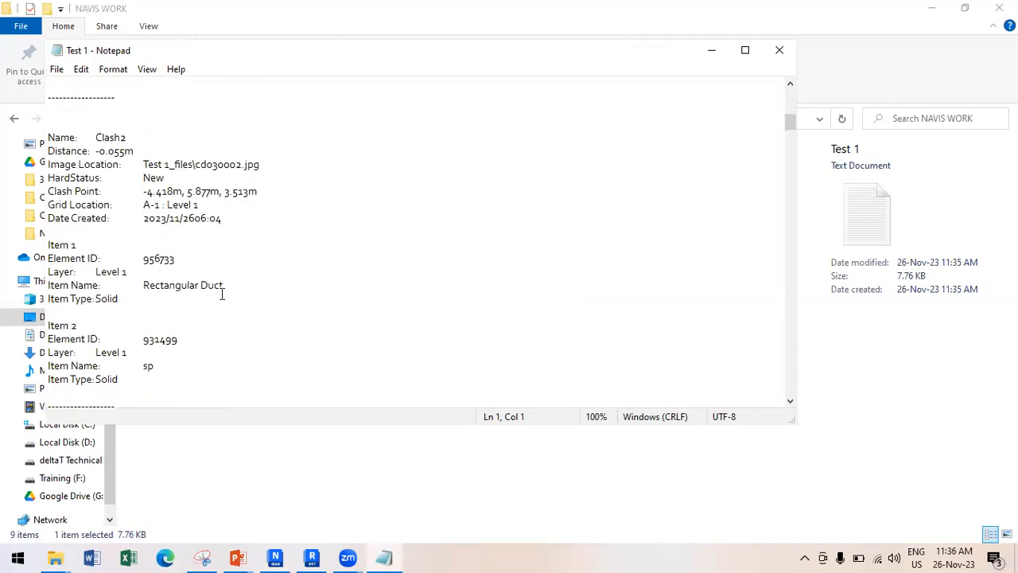
{"action": "left_click", "coordinate": [712, 51]}
Open the Test 1_files folder and the first clash snapshot cd030001.
{"action": "left_click", "coordinate": [170, 167]}
{"action": "double_click", "coordinate": [173, 168]}
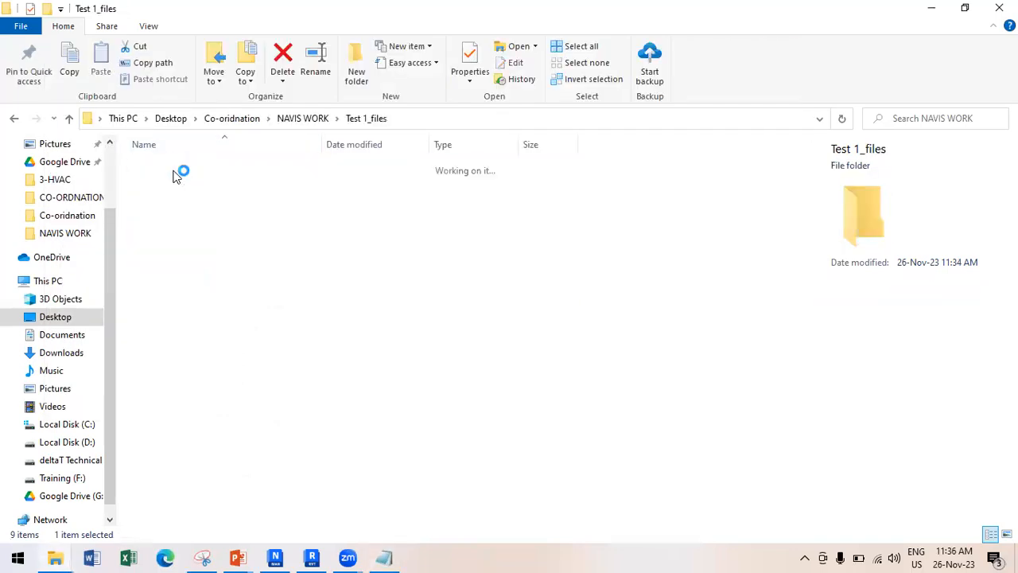
{"action": "left_click", "coordinate": [167, 177]}
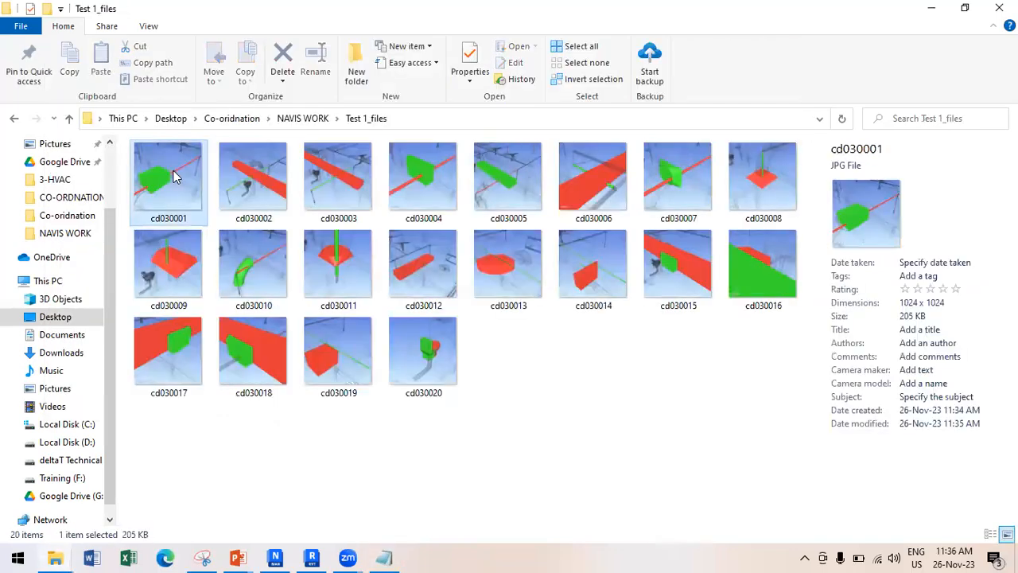
{"action": "double_click", "coordinate": [176, 176]}
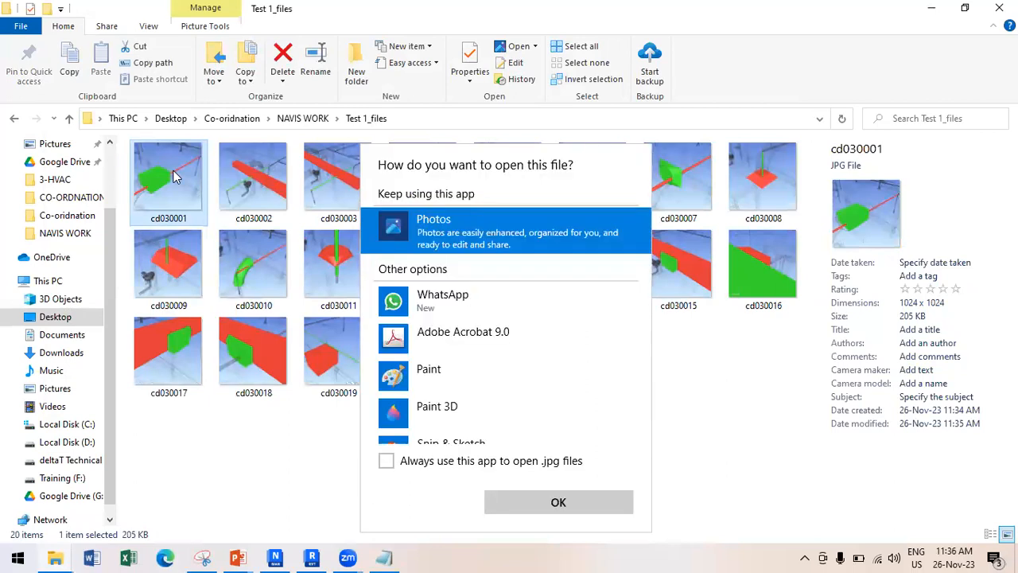
View the clash snapshots in Photos up to cd030013, then close Photos and return to Navisworks.
{"action": "left_click", "coordinate": [558, 501]}
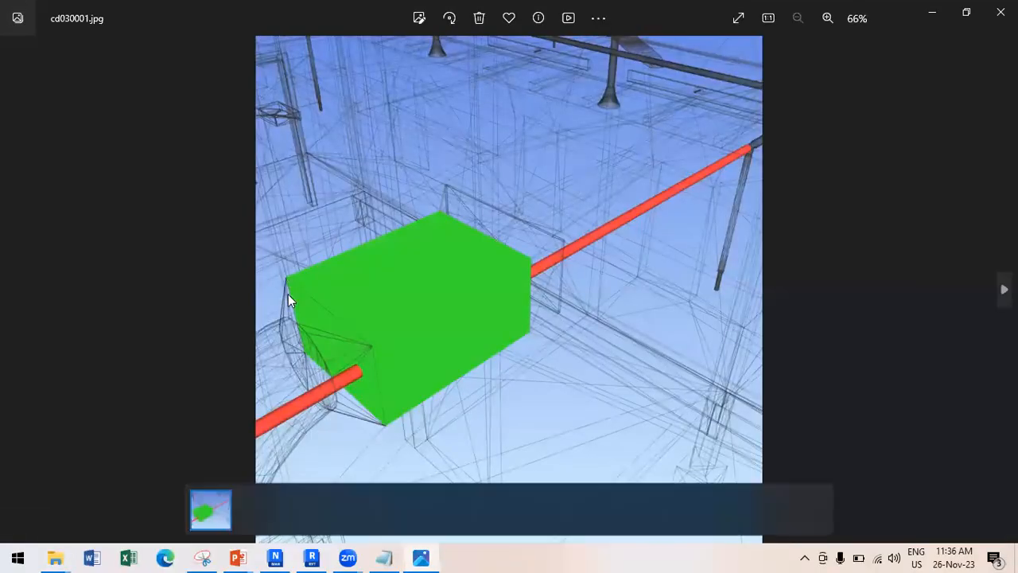
{"action": "key", "text": "Right"}
{"action": "key", "text": "Right"}
{"action": "key", "text": "Right"}
{"action": "key", "text": "Right"}
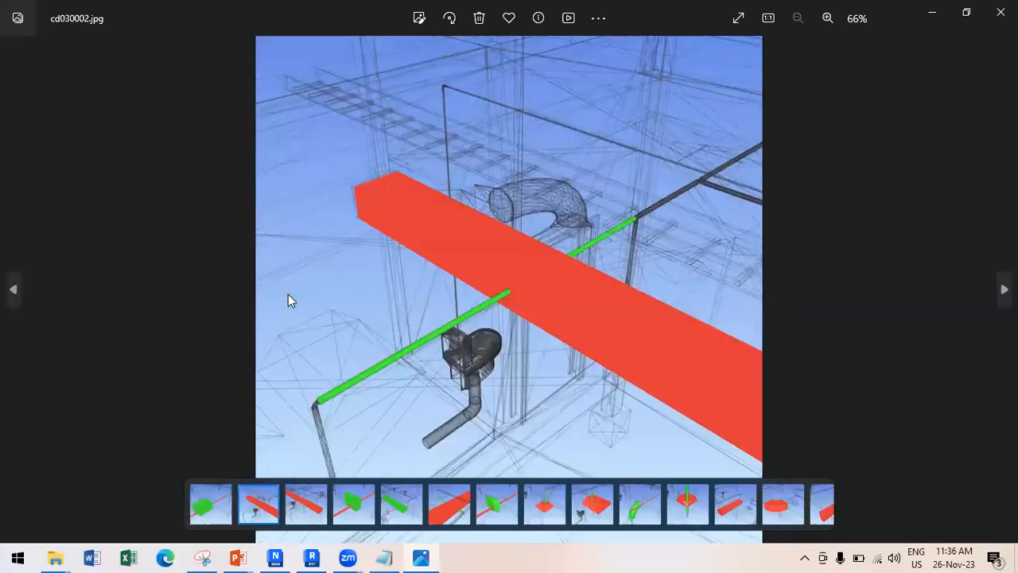
{"action": "key", "text": "Right"}
{"action": "key", "text": "Right"}
{"action": "key", "text": "Right"}
{"action": "key", "text": "Right"}
{"action": "key", "text": "Right"}
{"action": "key", "text": "Right"}
{"action": "key", "text": "Right"}
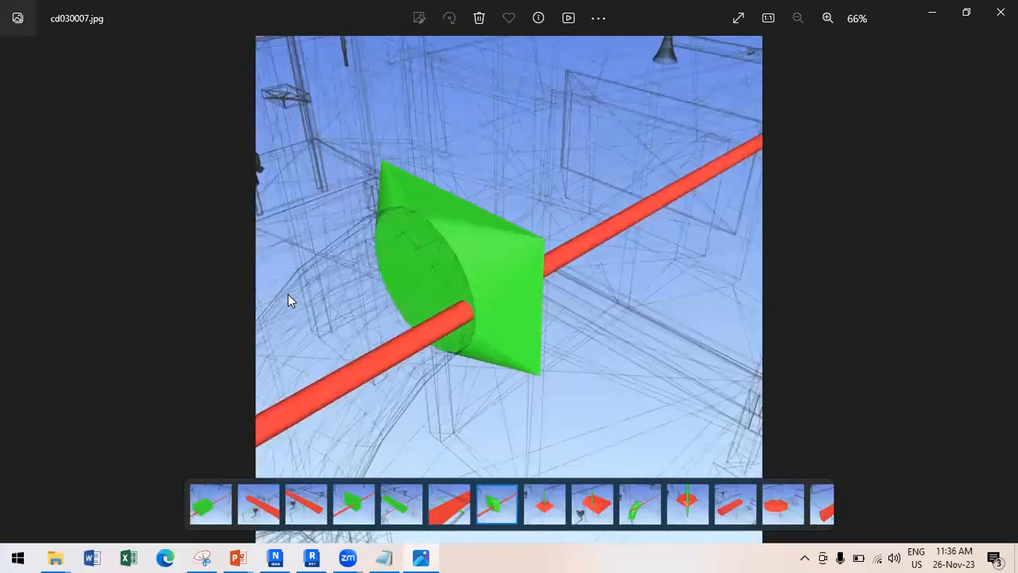
{"action": "key", "text": "Right"}
{"action": "key", "text": "Right"}
{"action": "key", "text": "Right"}
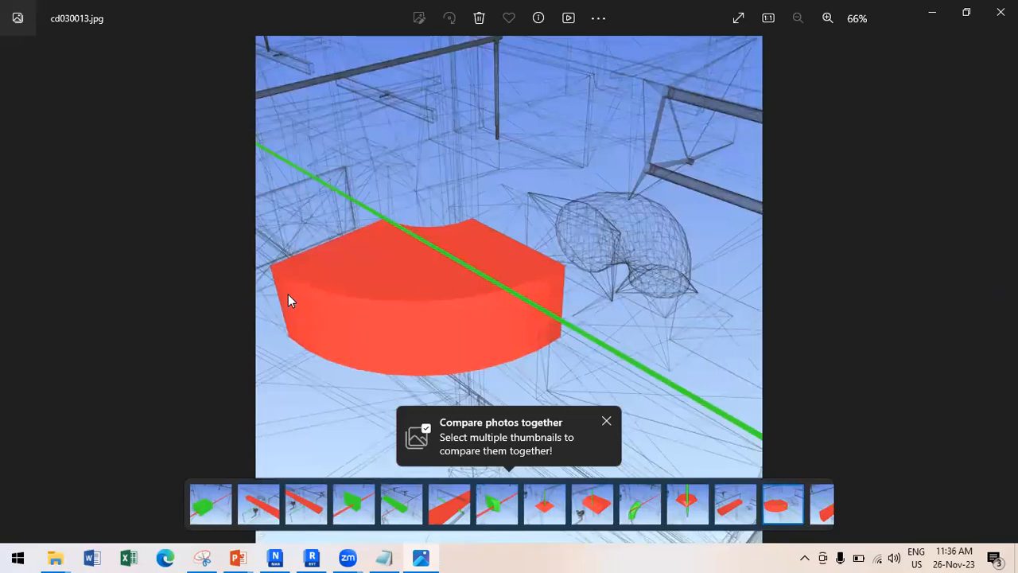
{"action": "left_click", "coordinate": [1000, 11]}
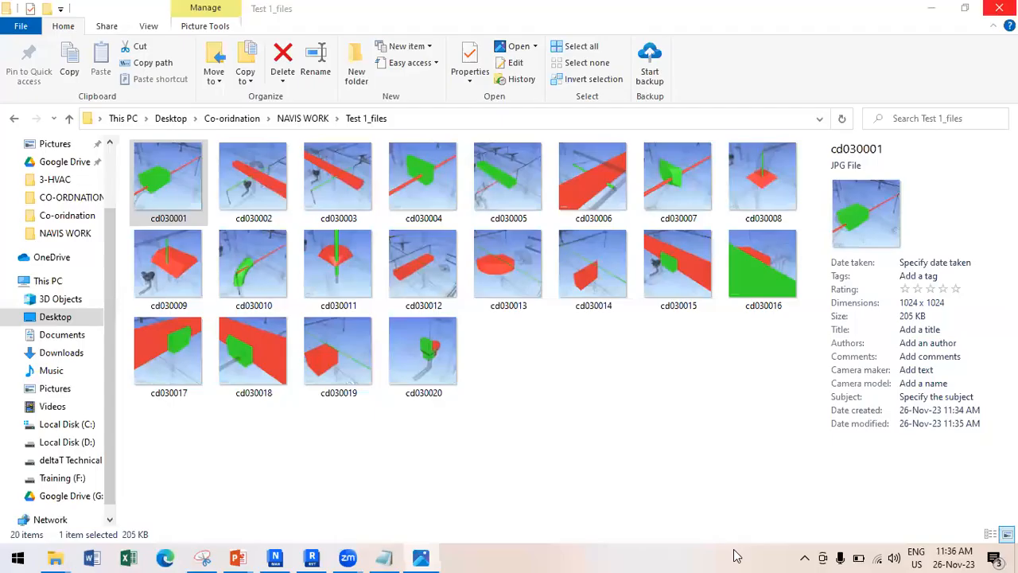
{"action": "left_click", "coordinate": [275, 556]}
{"action": "scroll", "coordinate": [445, 231], "scroll_direction": "down", "scroll_amount": 5}
Start a new empty project, closing the untitled model without saving.
{"action": "scroll", "coordinate": [435, 282], "scroll_direction": "down", "scroll_amount": 3}
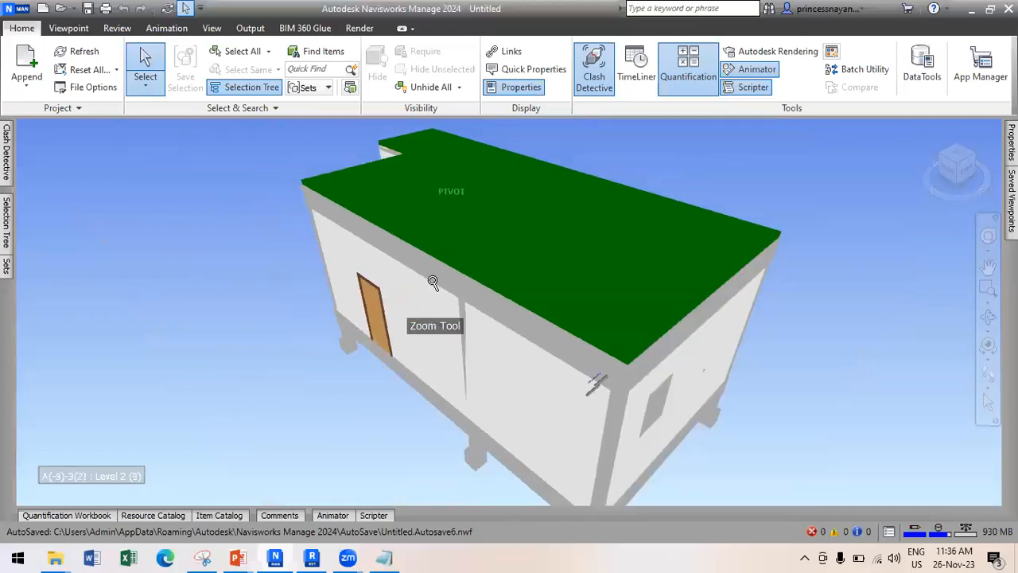
{"action": "scroll", "coordinate": [401, 344], "scroll_direction": "up", "scroll_amount": 1}
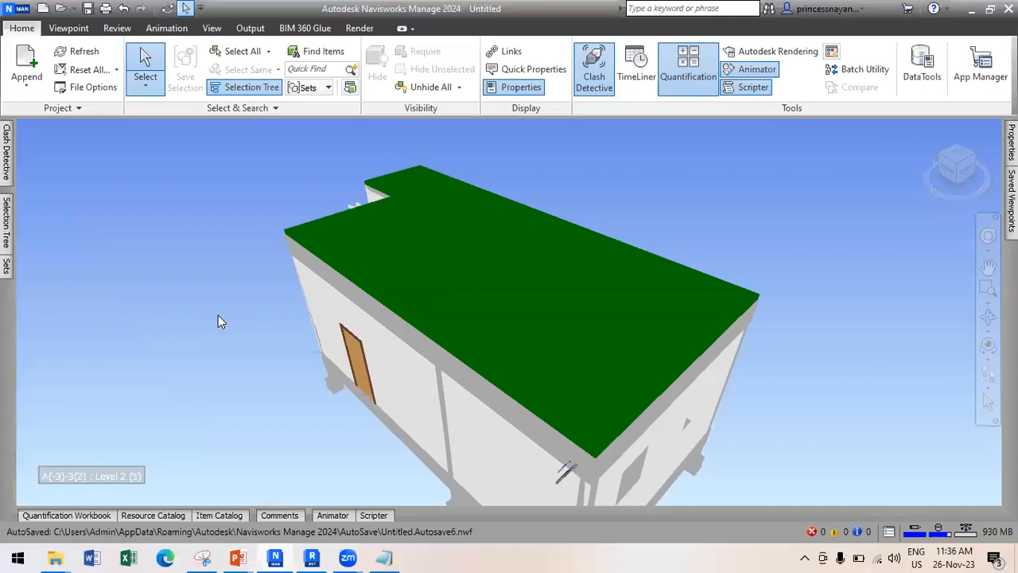
{"action": "key", "text": "ctrl+n"}
{"action": "left_click", "coordinate": [506, 328]}
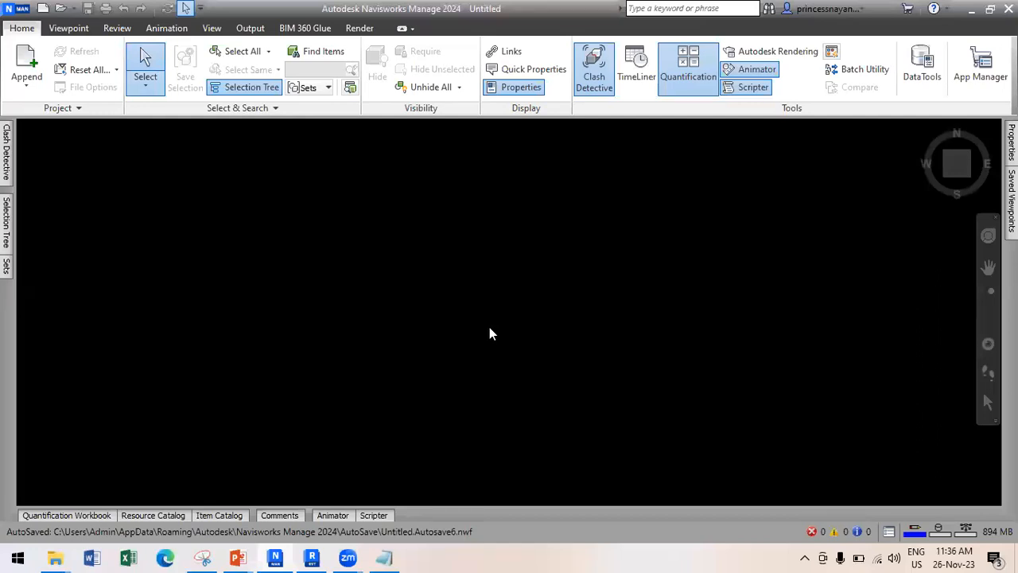
In the Open dialog, browse from the Desktop and set the file type to All Files.
{"action": "left_click", "coordinate": [8, 10]}
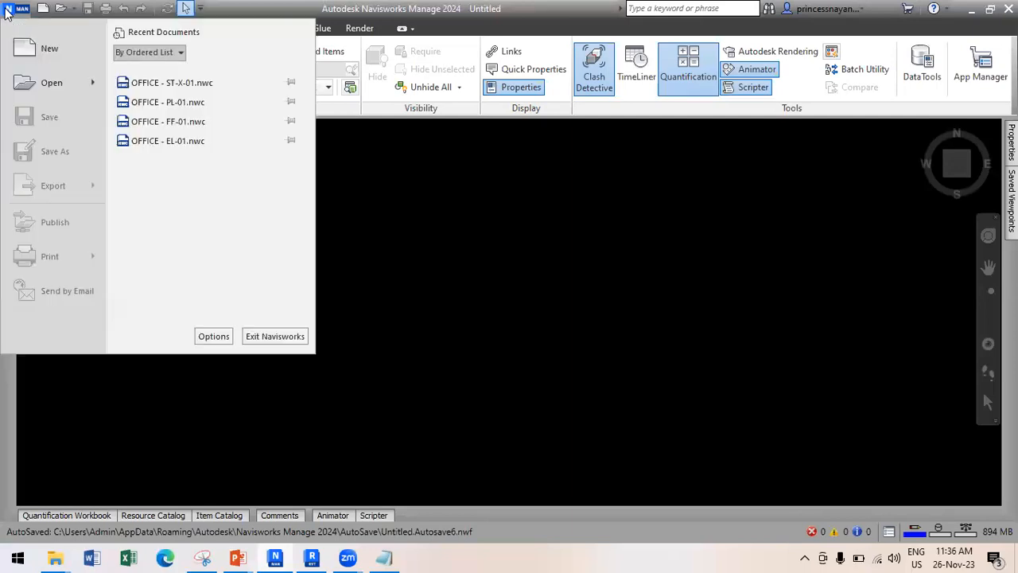
{"action": "left_click", "coordinate": [30, 86]}
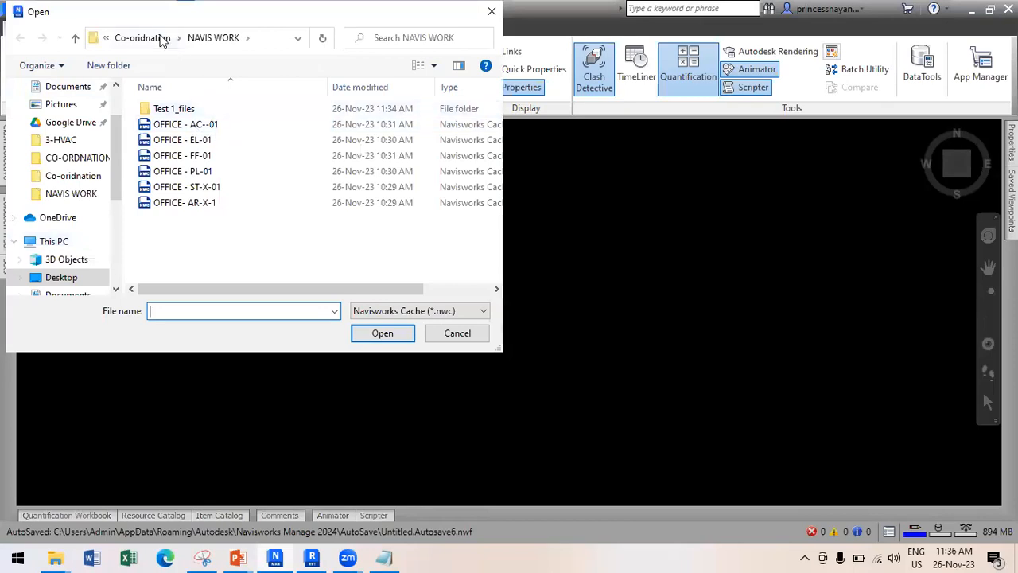
{"action": "left_click", "coordinate": [160, 39]}
{"action": "left_click", "coordinate": [131, 38]}
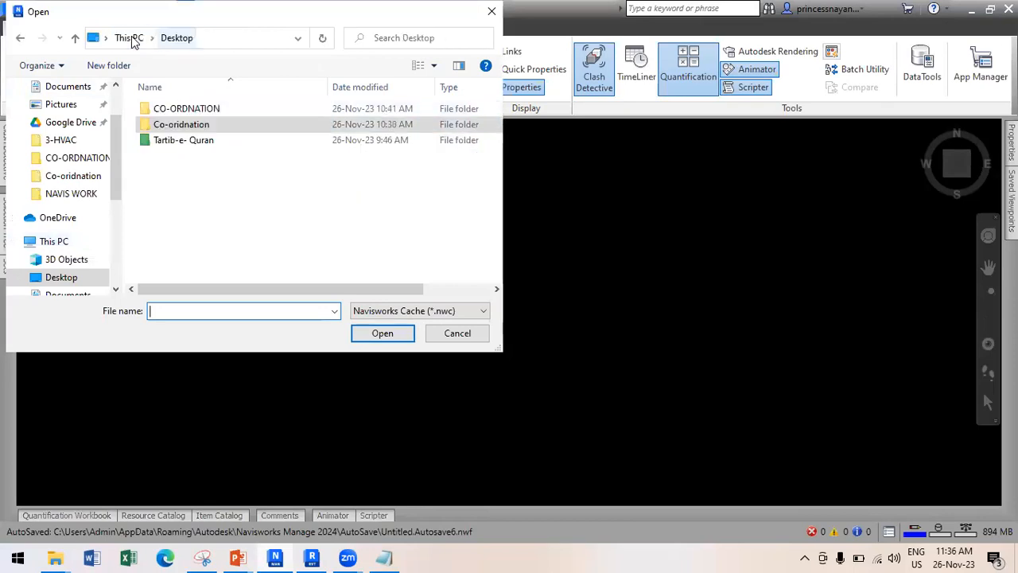
{"action": "double_click", "coordinate": [182, 109]}
{"action": "left_click", "coordinate": [136, 40]}
{"action": "left_click", "coordinate": [386, 311]}
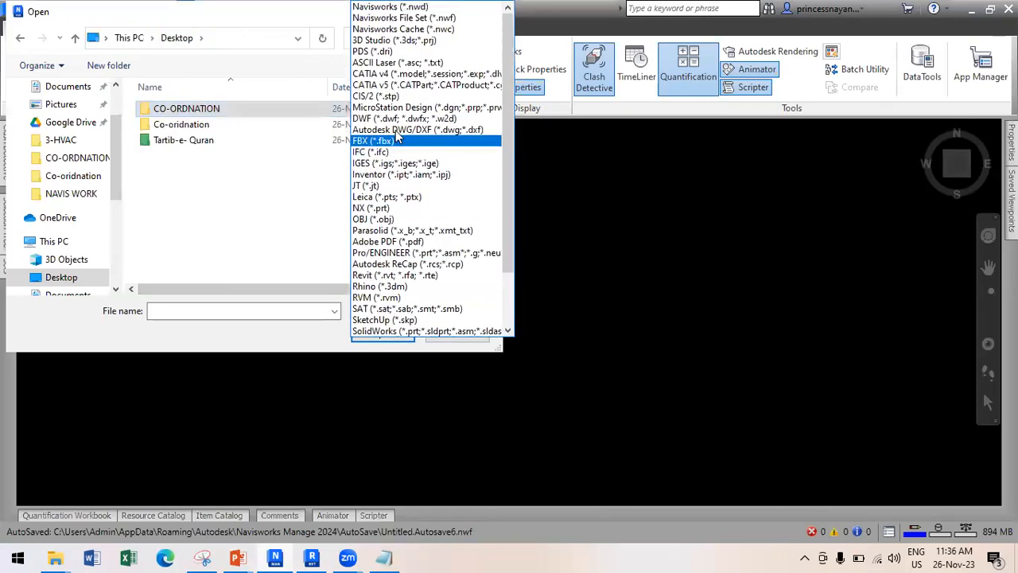
{"action": "scroll", "coordinate": [398, 199], "scroll_direction": "down", "scroll_amount": 2}
{"action": "left_click", "coordinate": [375, 329]}
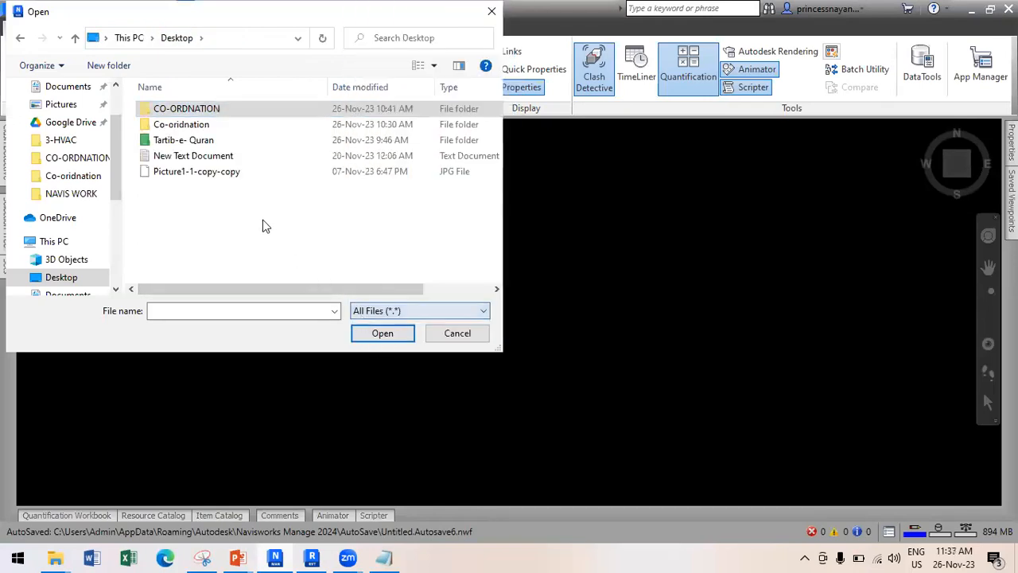
Select the Animated Scene file in the Co-oridnation folder and open it.
{"action": "double_click", "coordinate": [191, 125]}
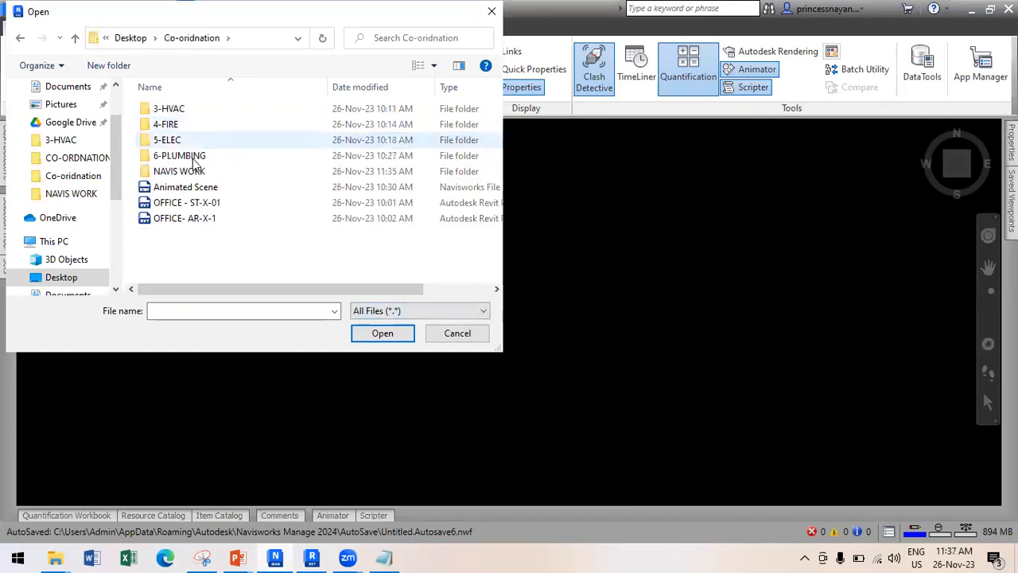
{"action": "double_click", "coordinate": [187, 171]}
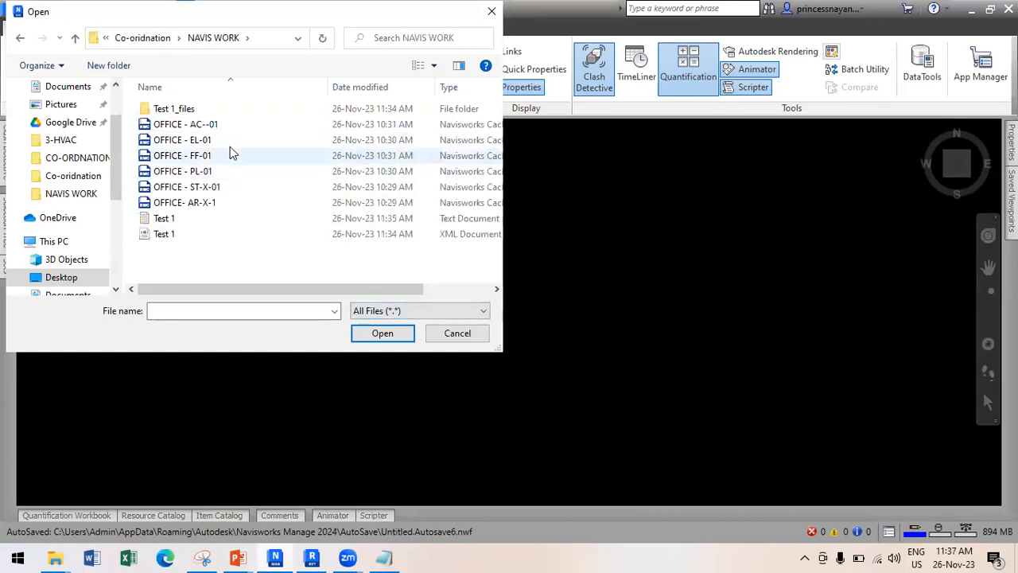
{"action": "key", "text": "BackSpace"}
{"action": "left_click", "coordinate": [211, 188]}
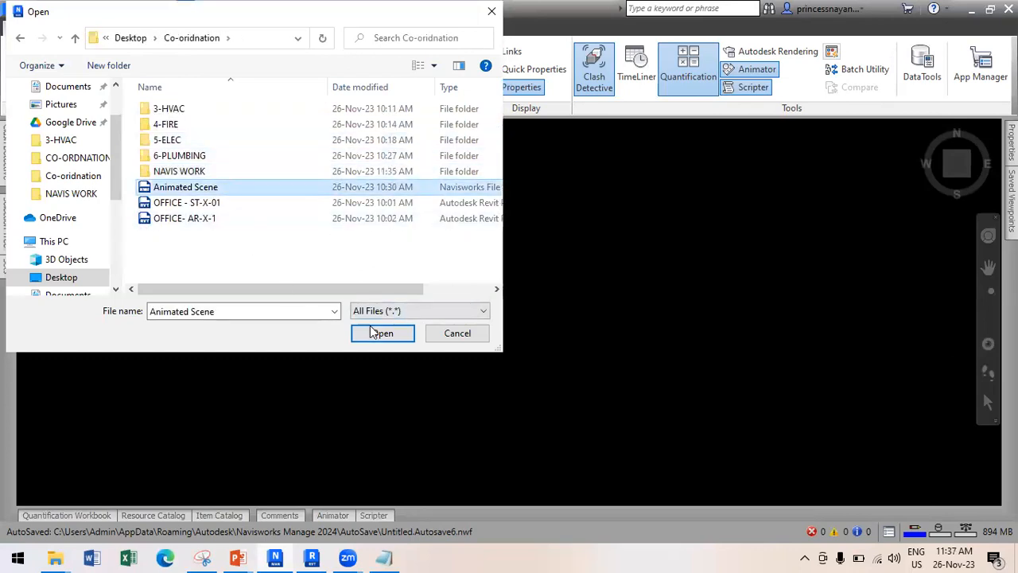
{"action": "left_click", "coordinate": [372, 331]}
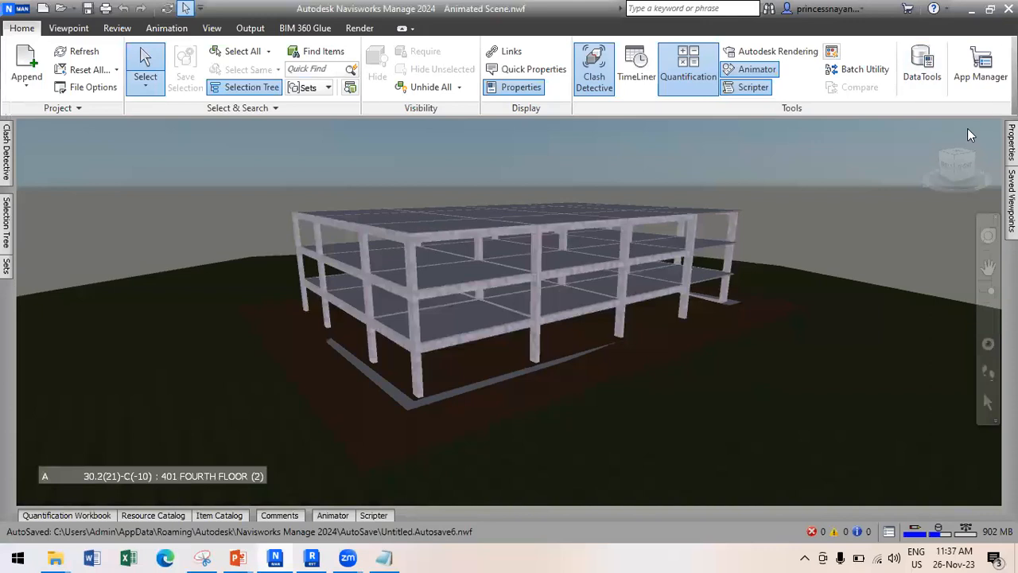
{"action": "left_click", "coordinate": [922, 127]}
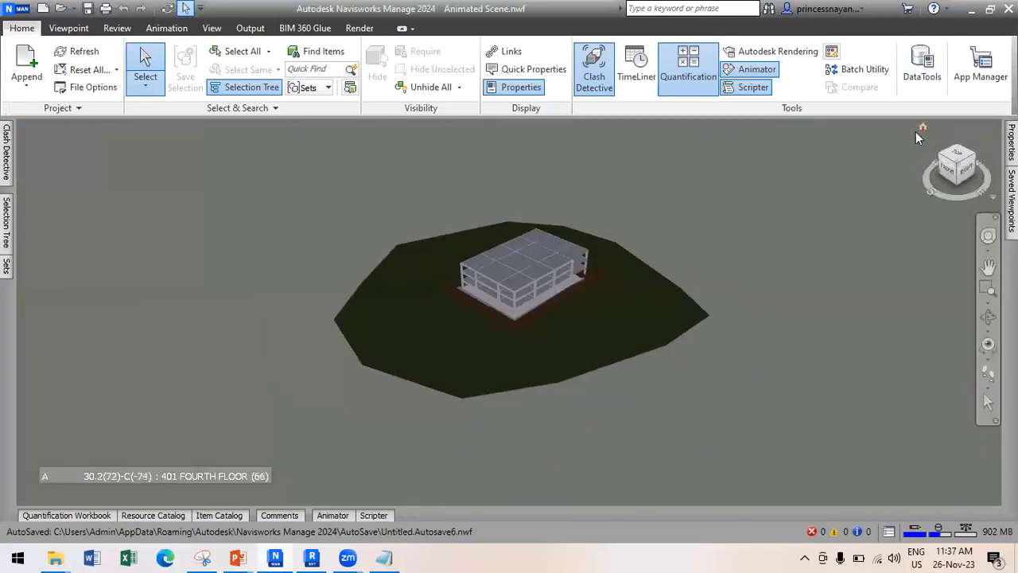
{"action": "scroll", "coordinate": [570, 270], "scroll_direction": "up", "scroll_amount": 5}
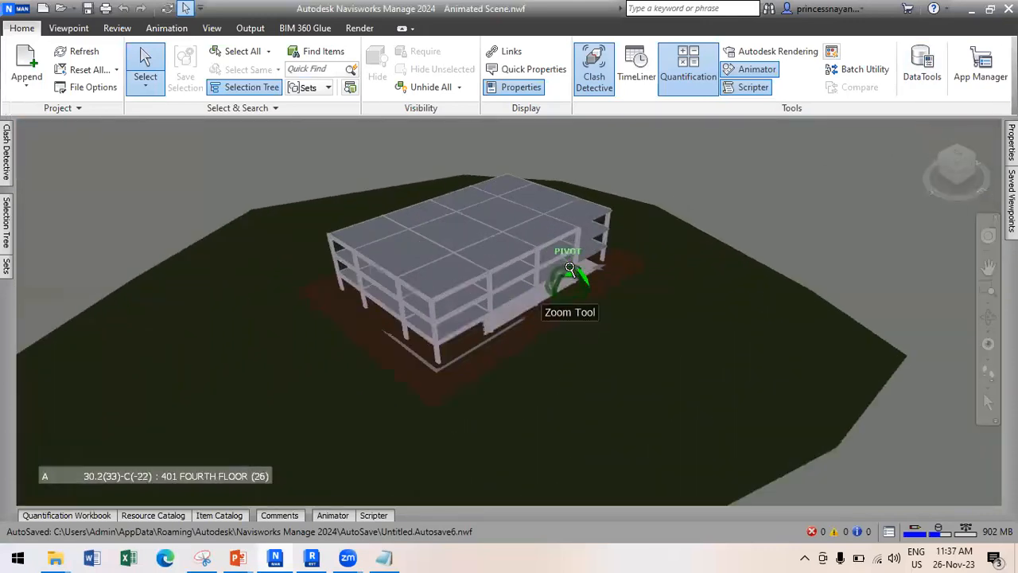
{"action": "scroll", "coordinate": [570, 270], "scroll_direction": "up", "scroll_amount": 2}
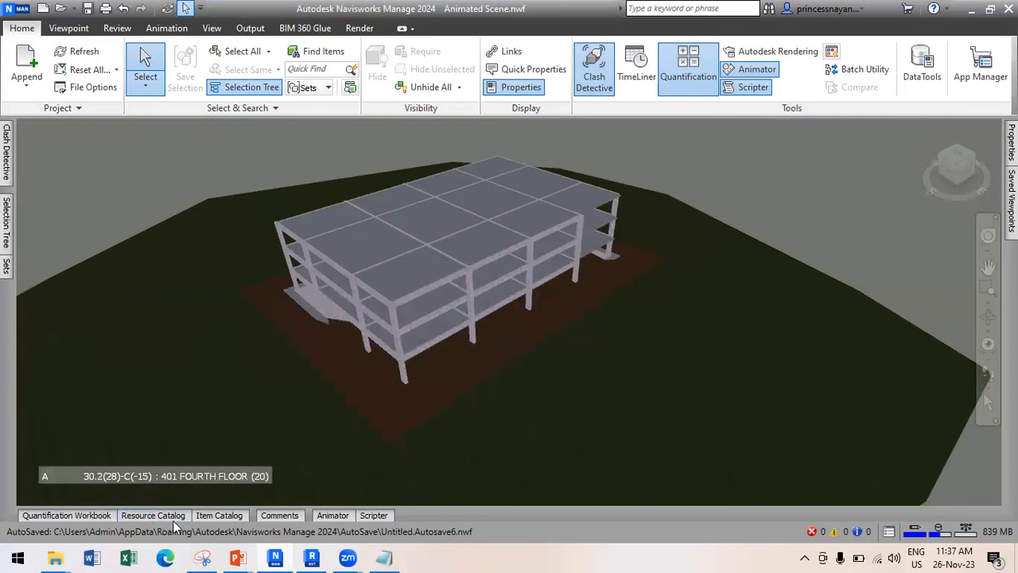
{"action": "left_click", "coordinate": [268, 517]}
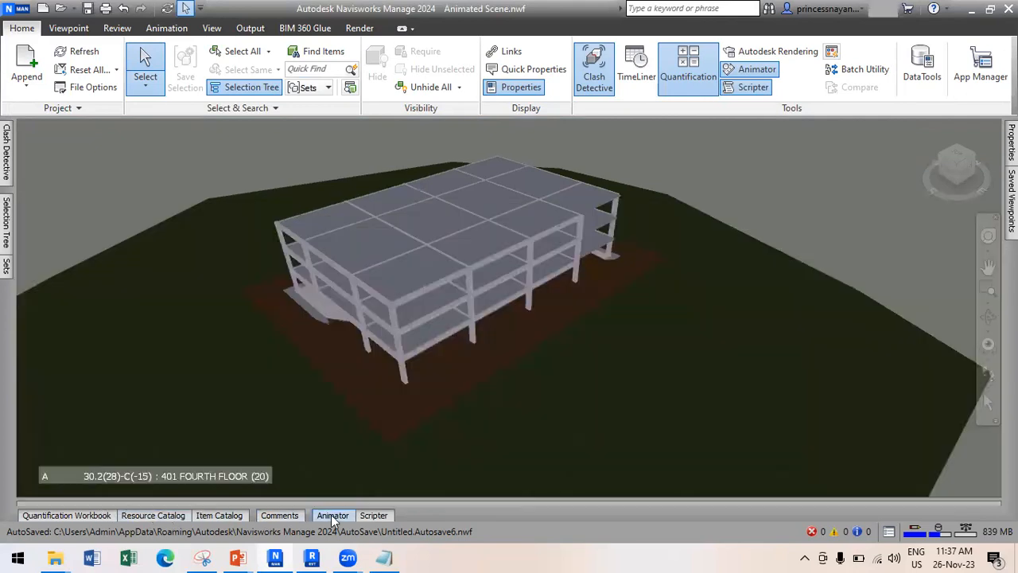
{"action": "left_click", "coordinate": [332, 516]}
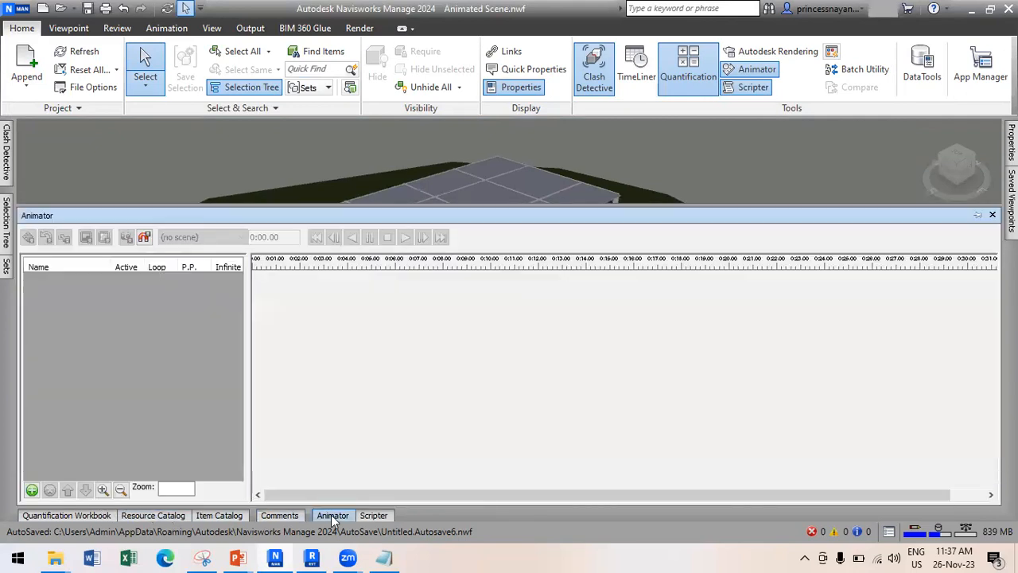
{"action": "left_click", "coordinate": [270, 515]}
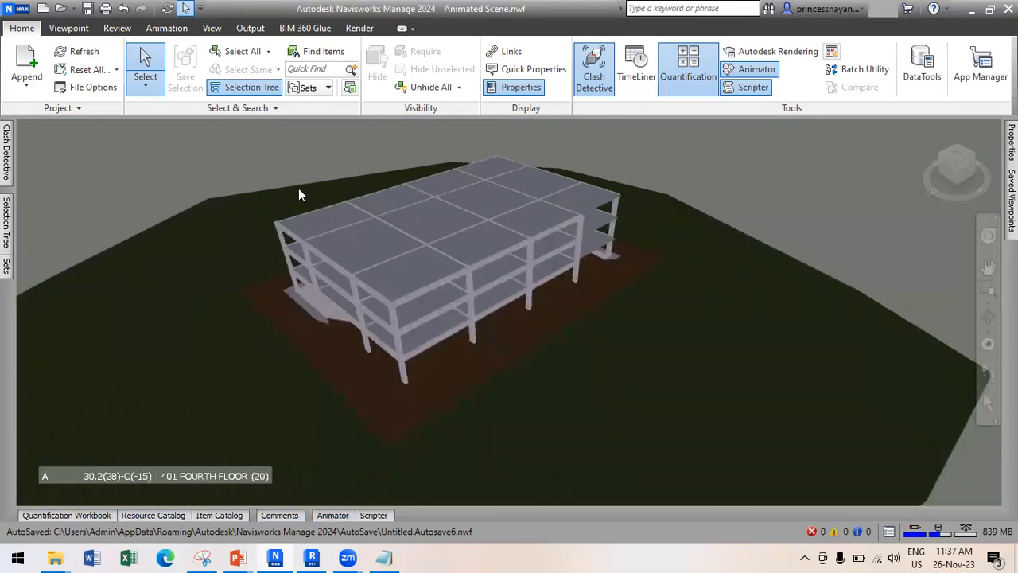
Open TimeLiner, enlarge its panel and review the Footings, Columns, Framing and Slabs tasks.
{"action": "left_click", "coordinate": [636, 70]}
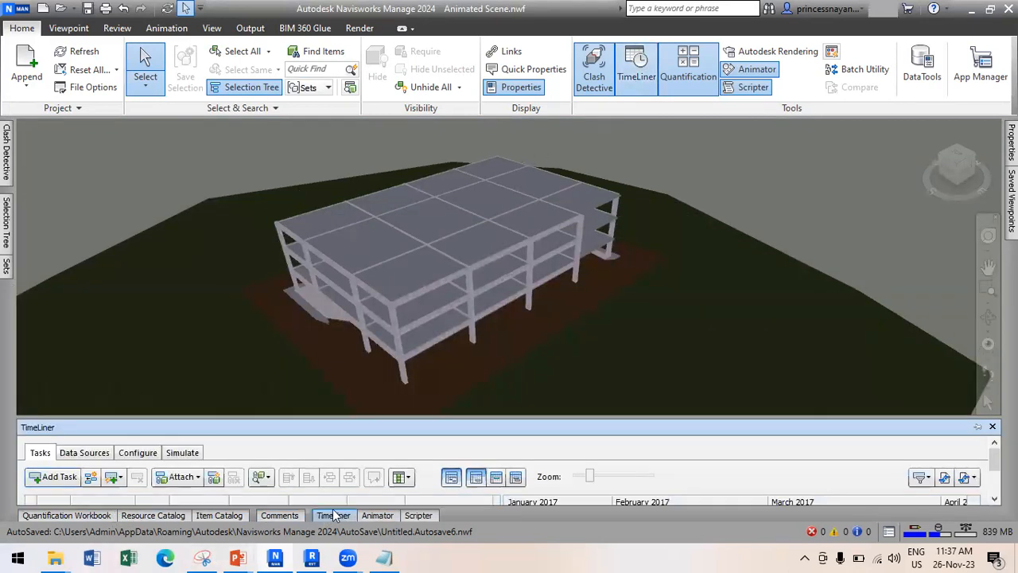
{"action": "left_click_drag", "start_coordinate": [287, 415], "coordinate": [285, 310]}
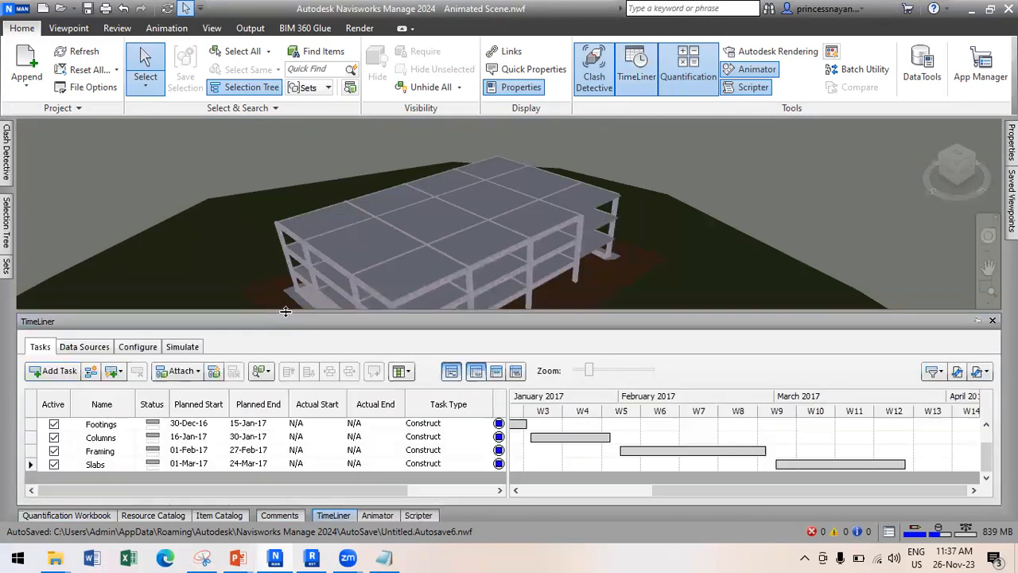
{"action": "left_click", "coordinate": [99, 423]}
{"action": "left_click", "coordinate": [100, 438]}
{"action": "left_click", "coordinate": [101, 451]}
{"action": "left_click", "coordinate": [117, 465]}
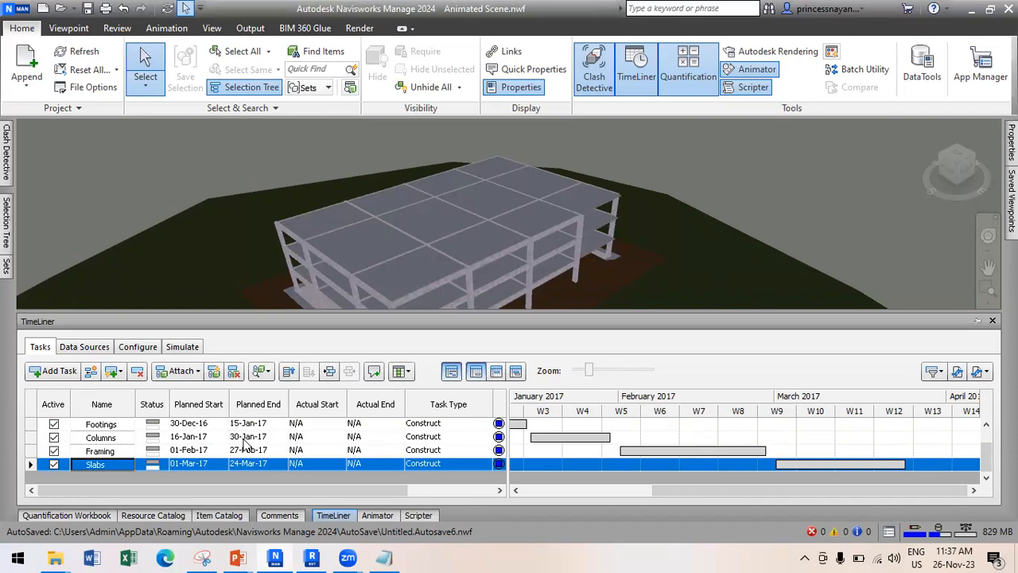
Check the Existing Site planned start date, then switch TimeLiner to Simulate at 15-Dec-16.
{"action": "scroll", "coordinate": [204, 441], "scroll_direction": "up", "scroll_amount": 1}
{"action": "left_click", "coordinate": [194, 424]}
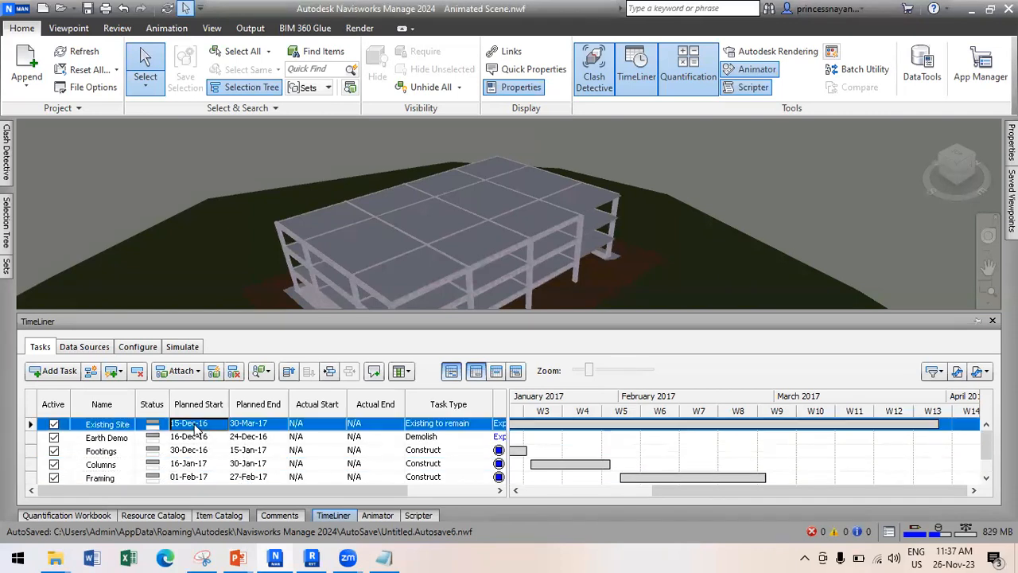
{"action": "left_click", "coordinate": [194, 425]}
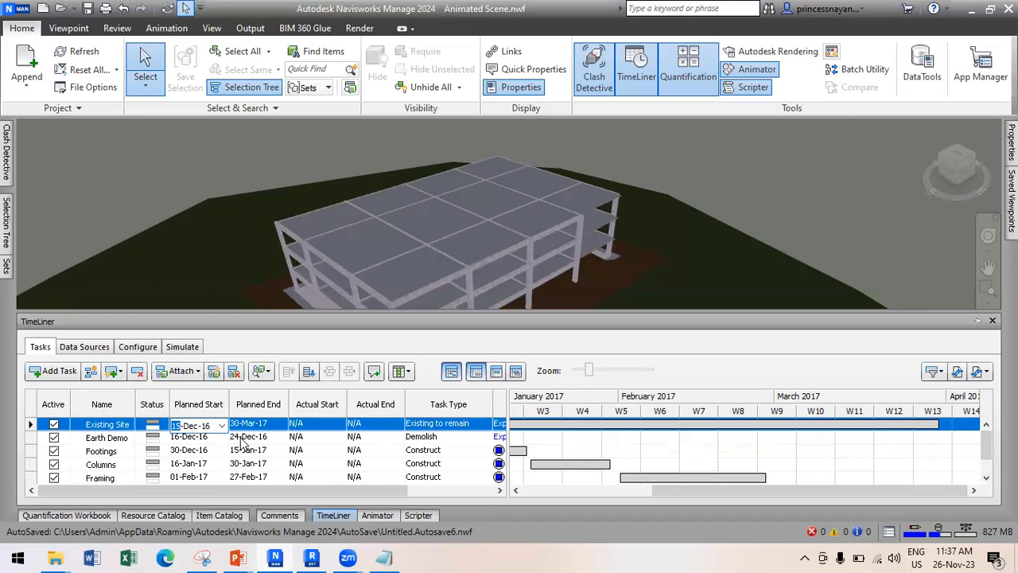
{"action": "left_click", "coordinate": [182, 347]}
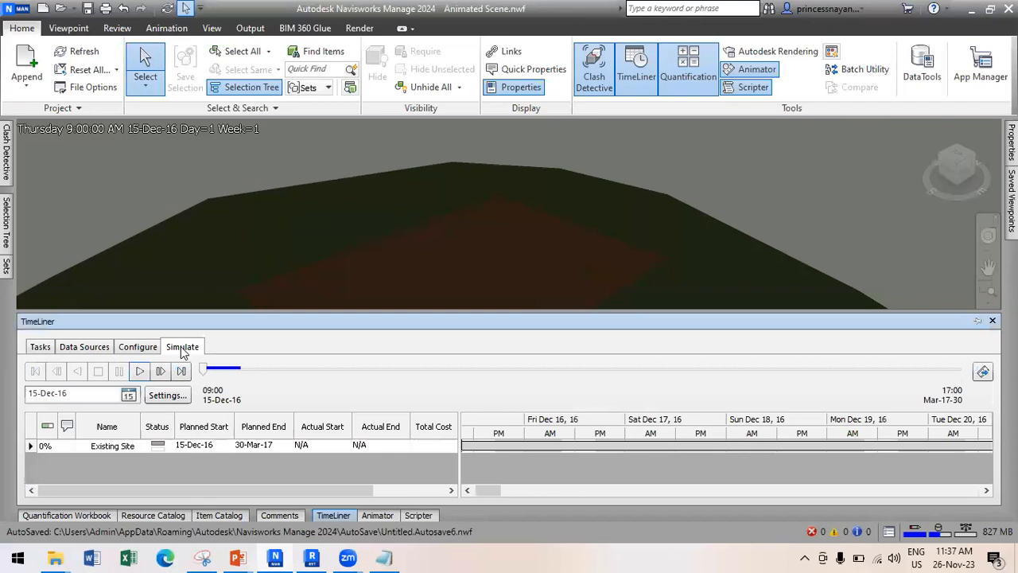
Resize the TimeLiner panel and play the simulation through to 30-Mar-17, Day 106.
{"action": "scroll", "coordinate": [615, 177], "scroll_direction": "down", "scroll_amount": 2}
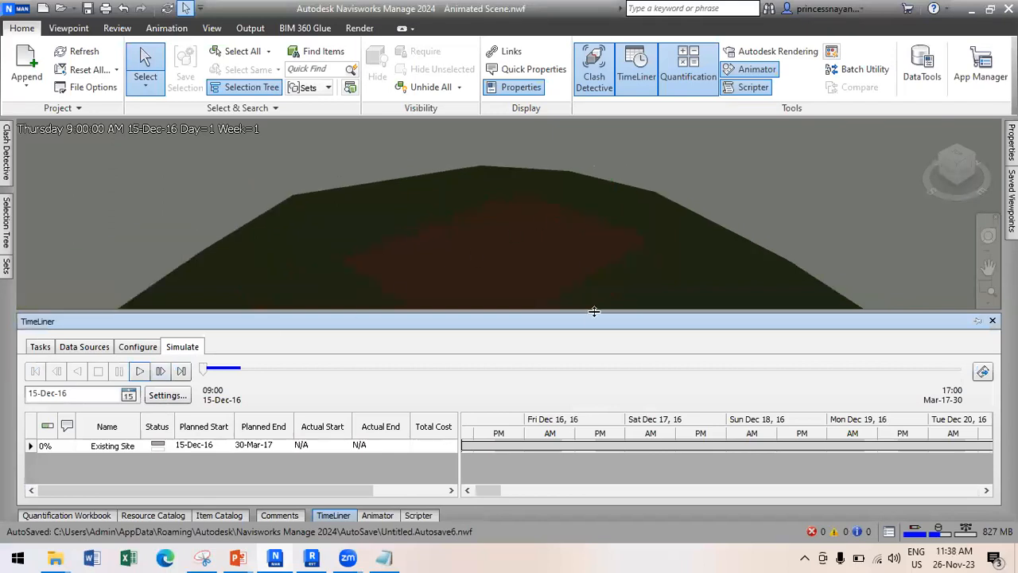
{"action": "left_click_drag", "start_coordinate": [591, 455], "coordinate": [384, 470]}
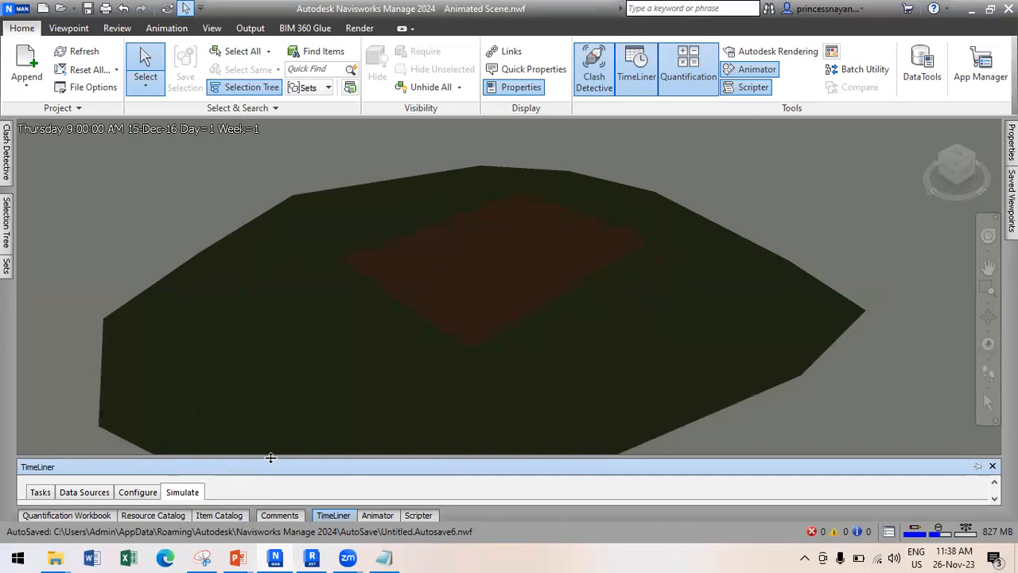
{"action": "left_click_drag", "start_coordinate": [272, 448], "coordinate": [272, 440]}
{"action": "scroll", "coordinate": [552, 193], "scroll_direction": "down", "scroll_amount": 3}
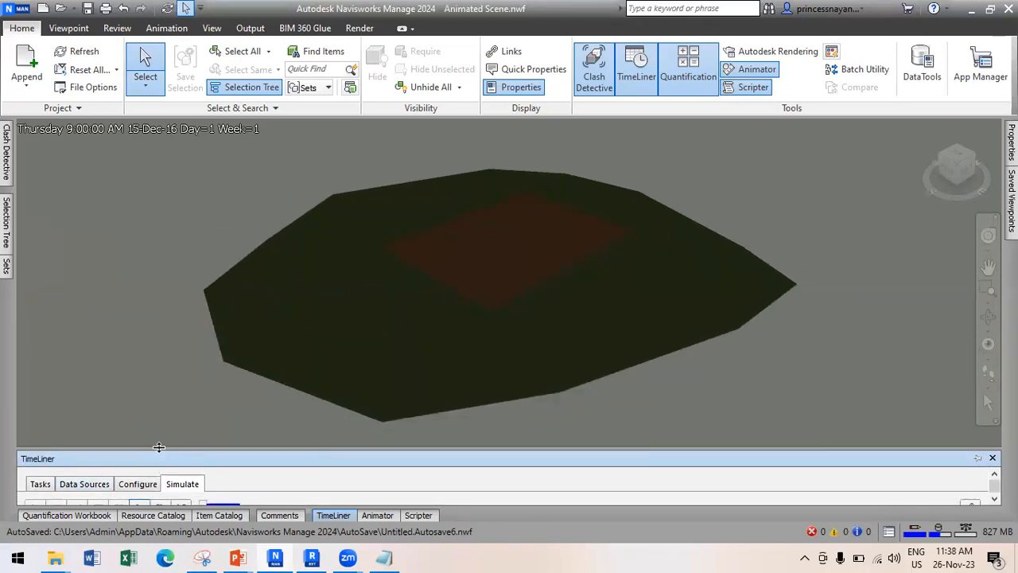
{"action": "left_click_drag", "start_coordinate": [157, 433], "coordinate": [157, 419]}
{"action": "left_click", "coordinate": [139, 494]}
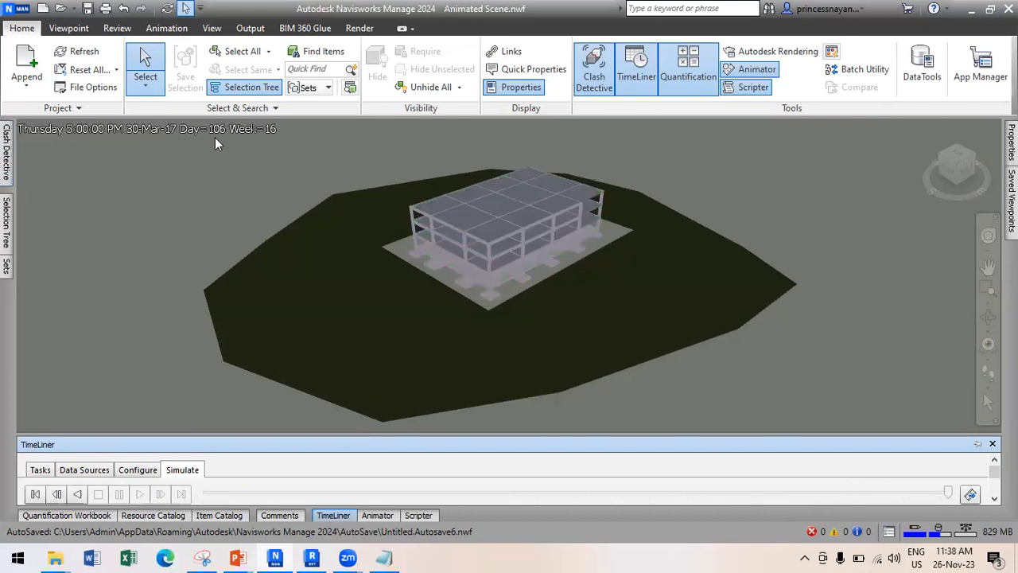
{"action": "scroll", "coordinate": [489, 221], "scroll_direction": "up", "scroll_amount": 3}
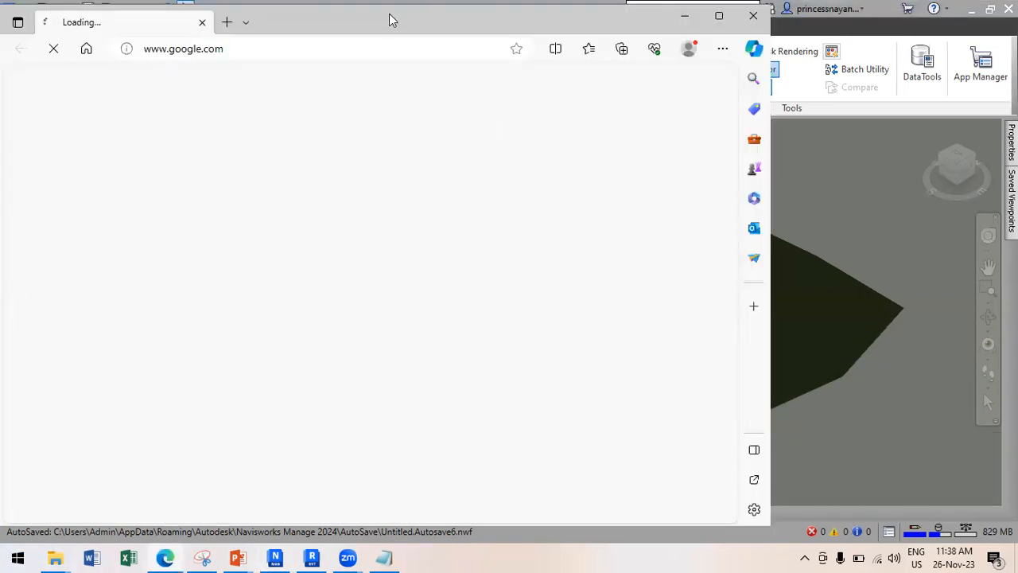
Search Google for 'deltatmep' in a maximized Edge window and scan the results.
{"action": "left_click", "coordinate": [348, 47]}
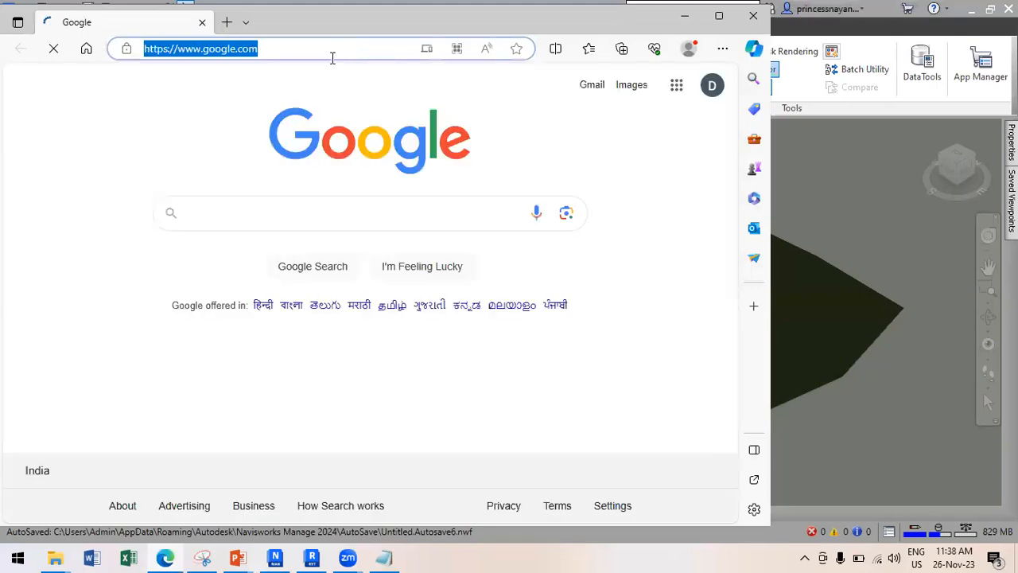
{"action": "type", "text": "deltatmep"}
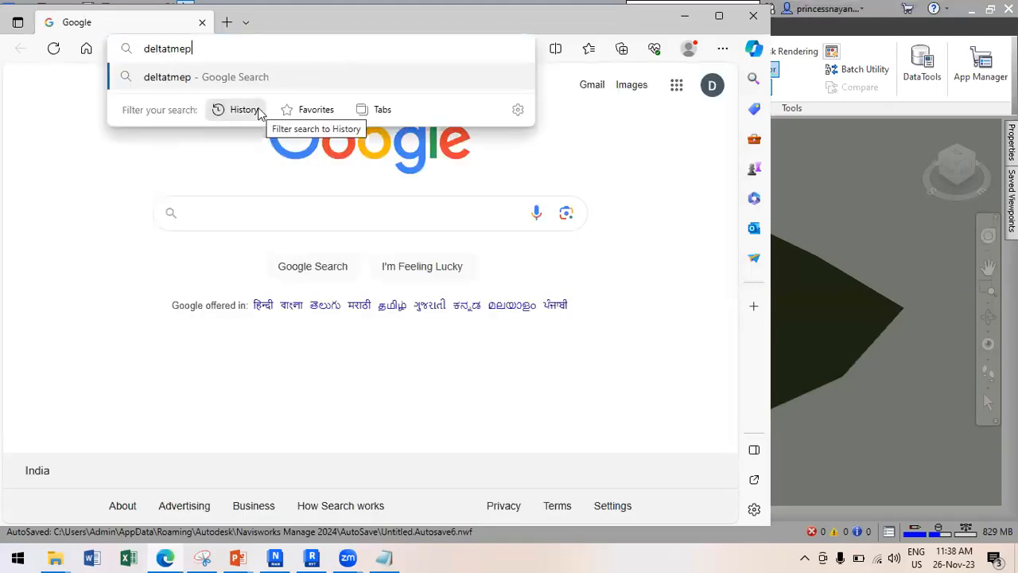
{"action": "key", "text": "Return"}
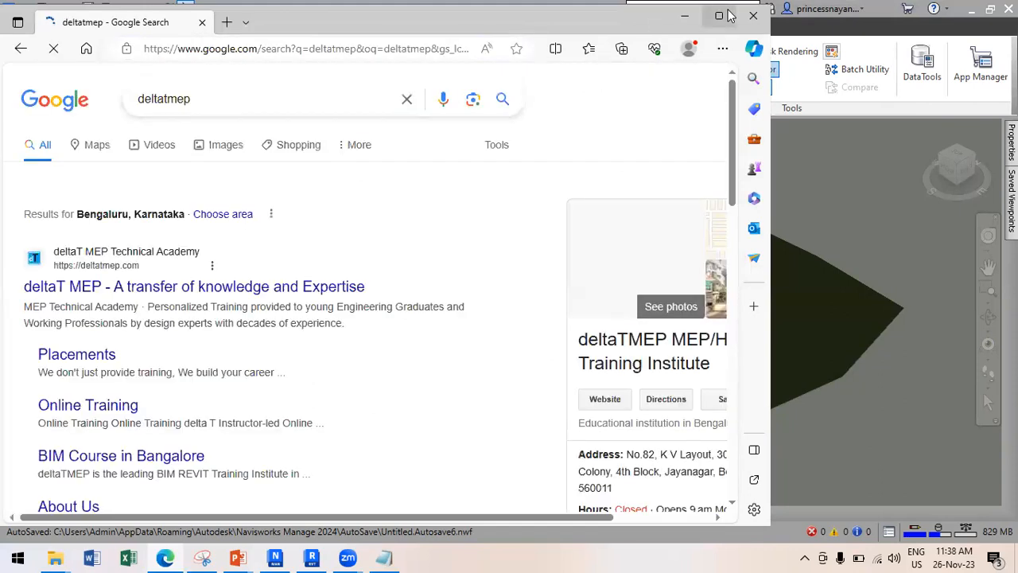
{"action": "left_click", "coordinate": [719, 16]}
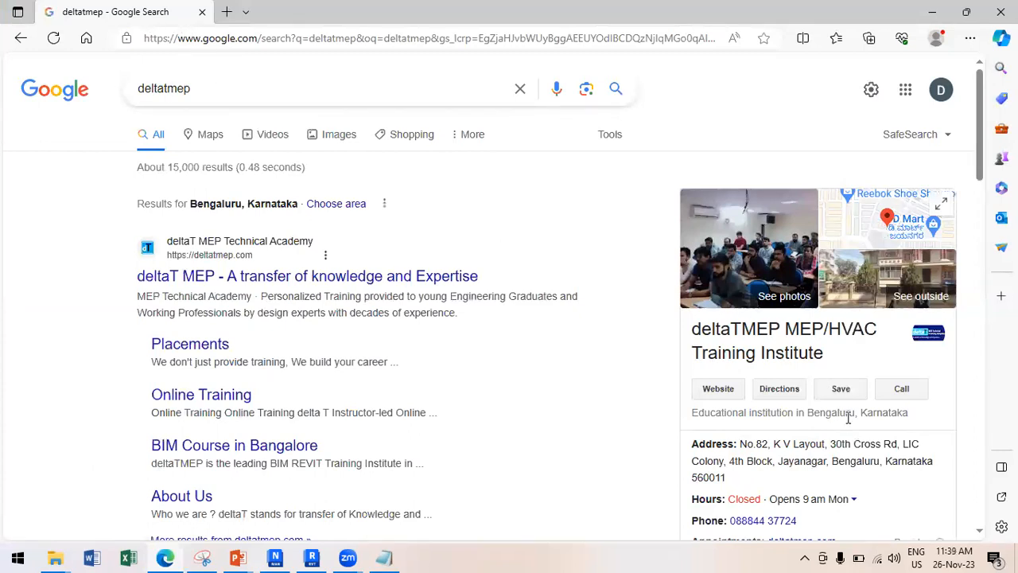
{"action": "scroll", "coordinate": [848, 430], "scroll_direction": "down", "scroll_amount": 2}
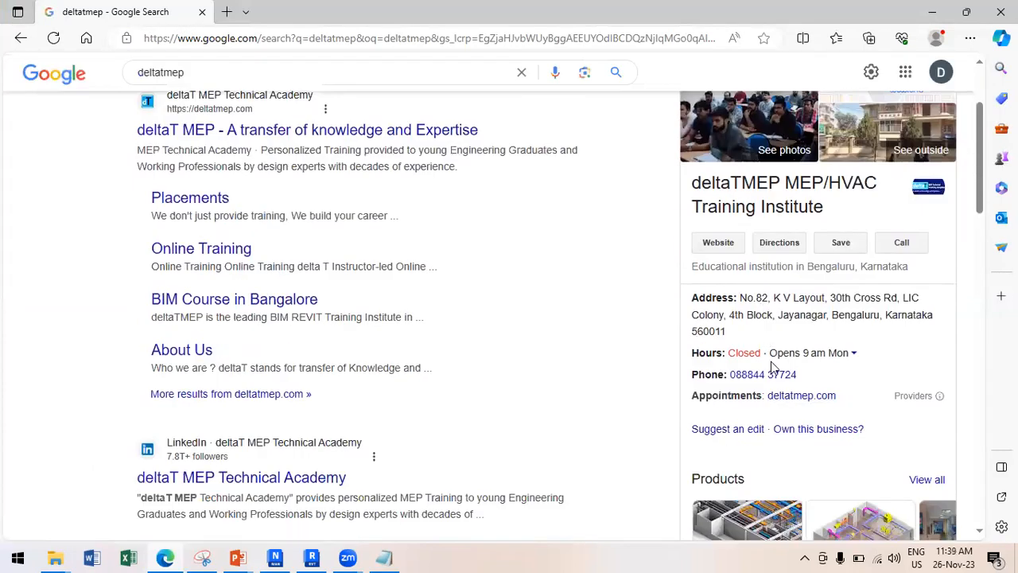
{"action": "scroll", "coordinate": [770, 361], "scroll_direction": "up", "scroll_amount": 2}
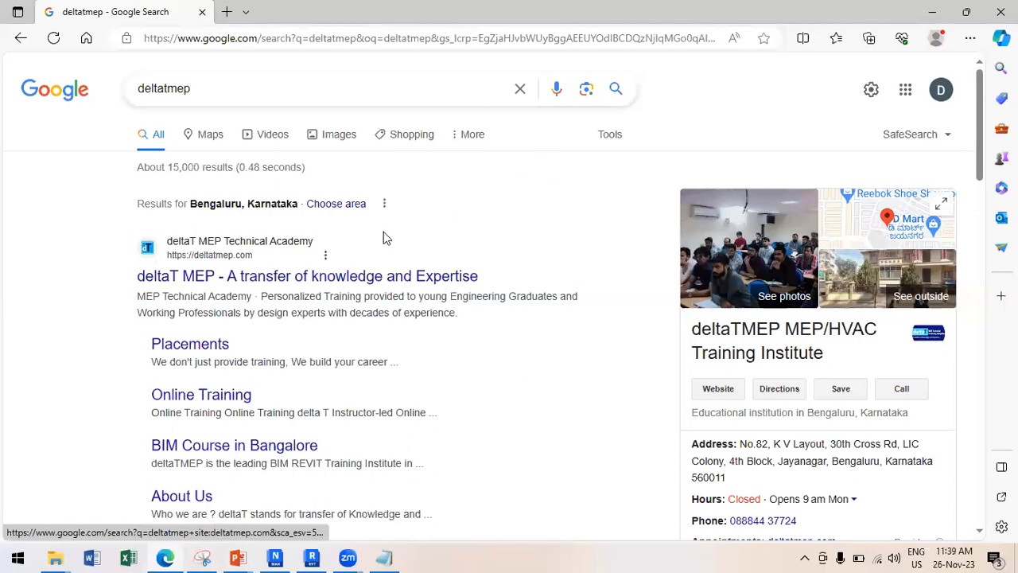
Minimize Edge and Navisworks to reveal the Test 1_files folder of clash snapshots.
{"action": "left_click", "coordinate": [932, 14]}
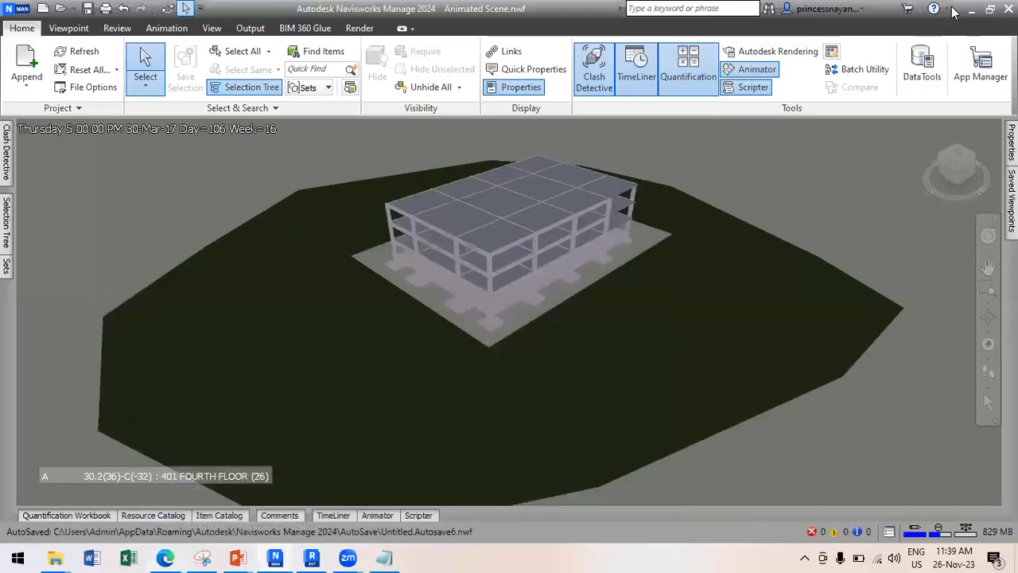
{"action": "left_click", "coordinate": [971, 11]}
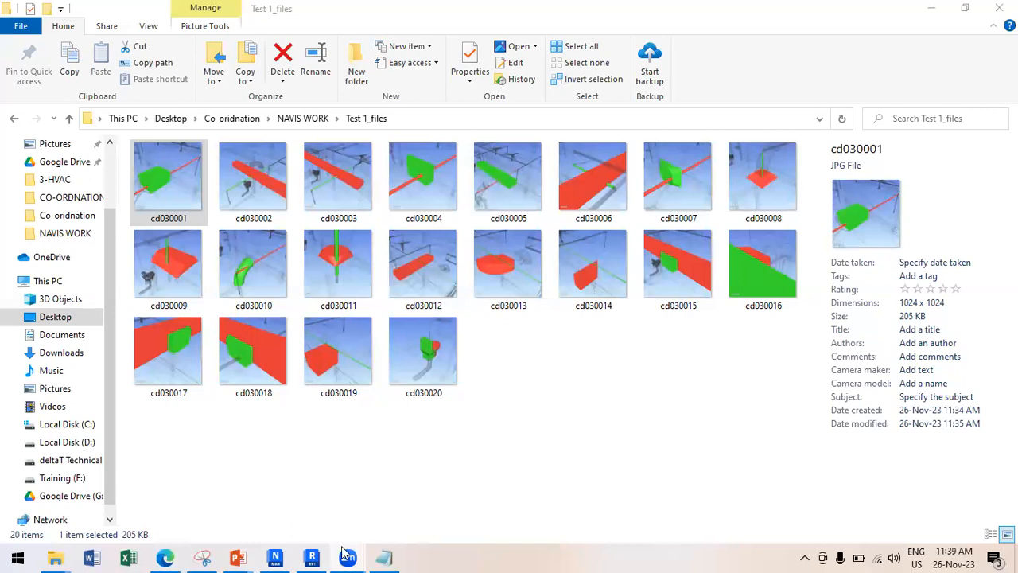
{"action": "mouse_move", "coordinate": [346, 554]}
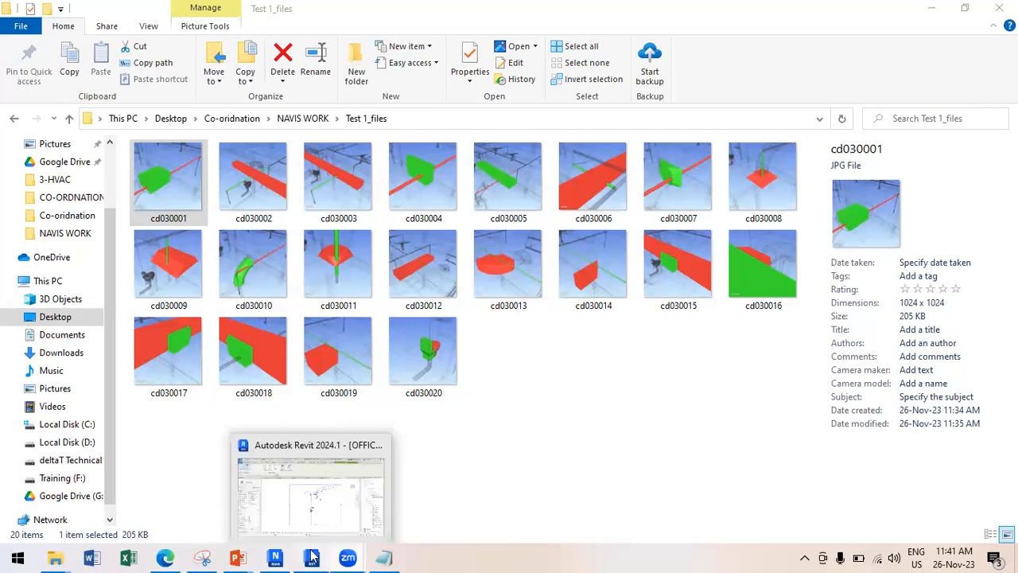
Bring the Autodesk Revit 2024.1 window to the front from the taskbar.
{"action": "left_click", "coordinate": [311, 556]}
Return to Navisworks, open the Quantification Workbook and begin project setup, postponing tutorials.
{"action": "left_click", "coordinate": [277, 555]}
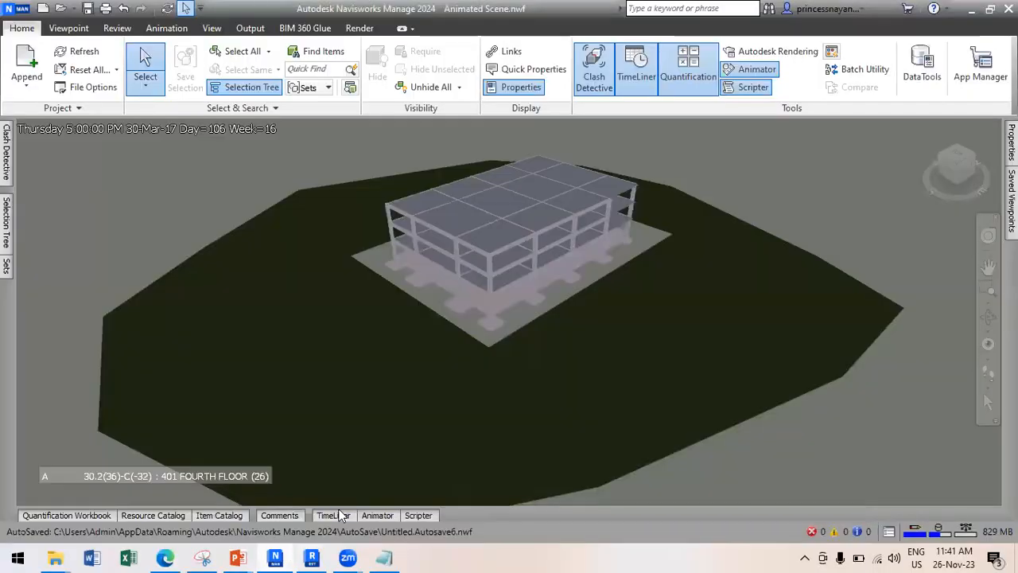
{"action": "left_click", "coordinate": [99, 518]}
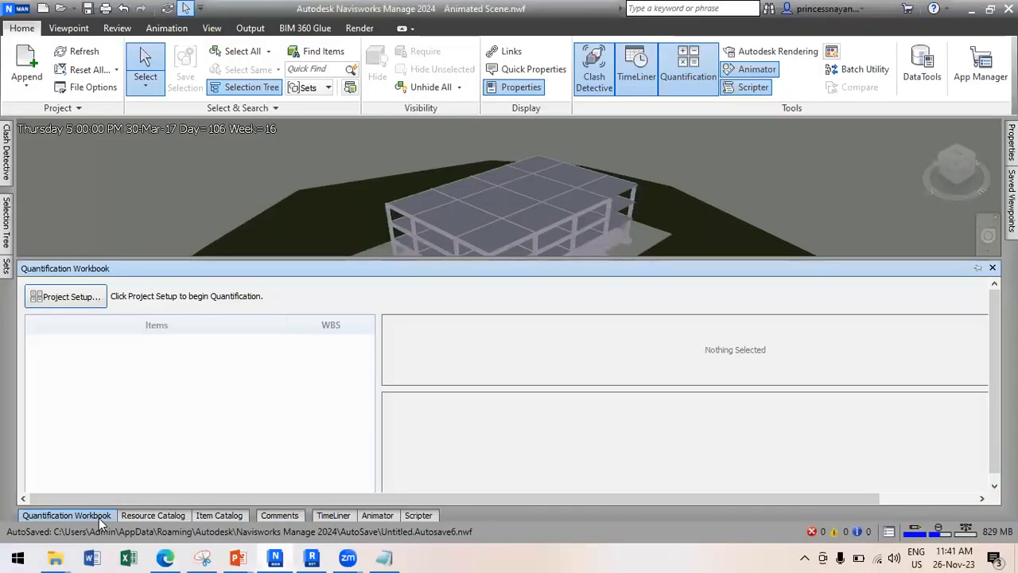
{"action": "left_click", "coordinate": [68, 296]}
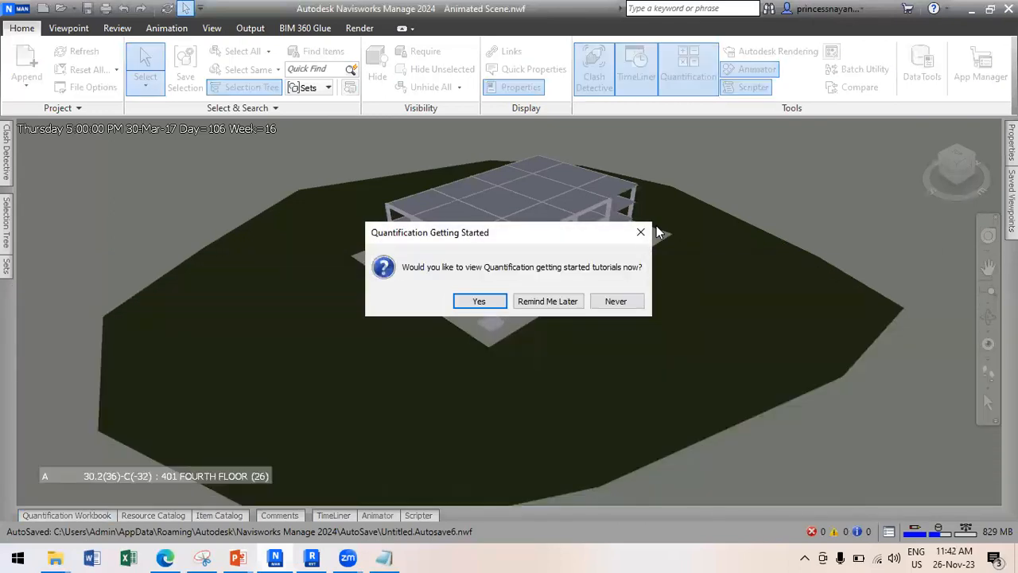
{"action": "left_click", "coordinate": [548, 303]}
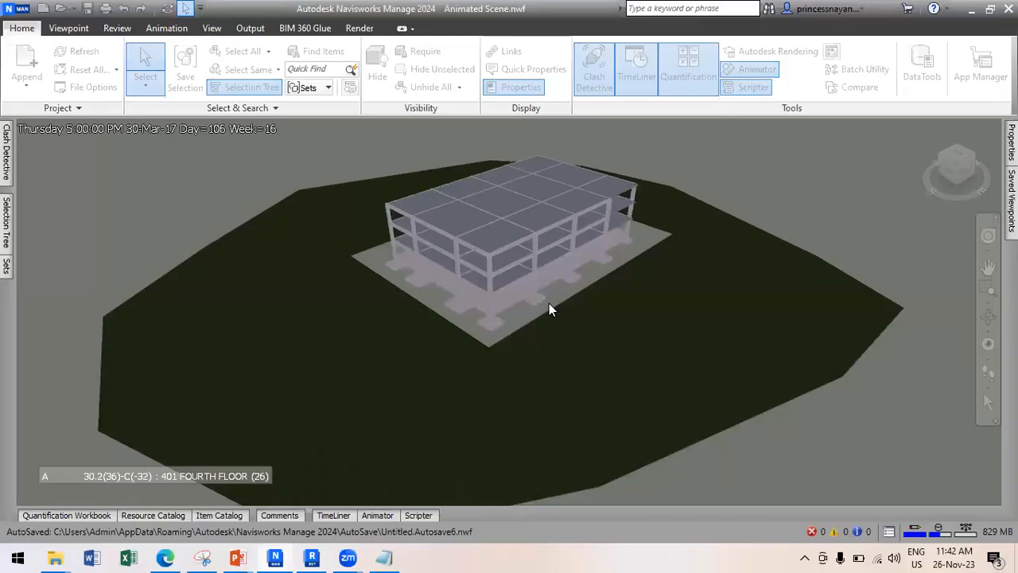
Create the takeoff database with the CSI-16 catalog and Imperial units, then select the ground surface.
{"action": "left_click", "coordinate": [365, 239]}
{"action": "left_click", "coordinate": [624, 438]}
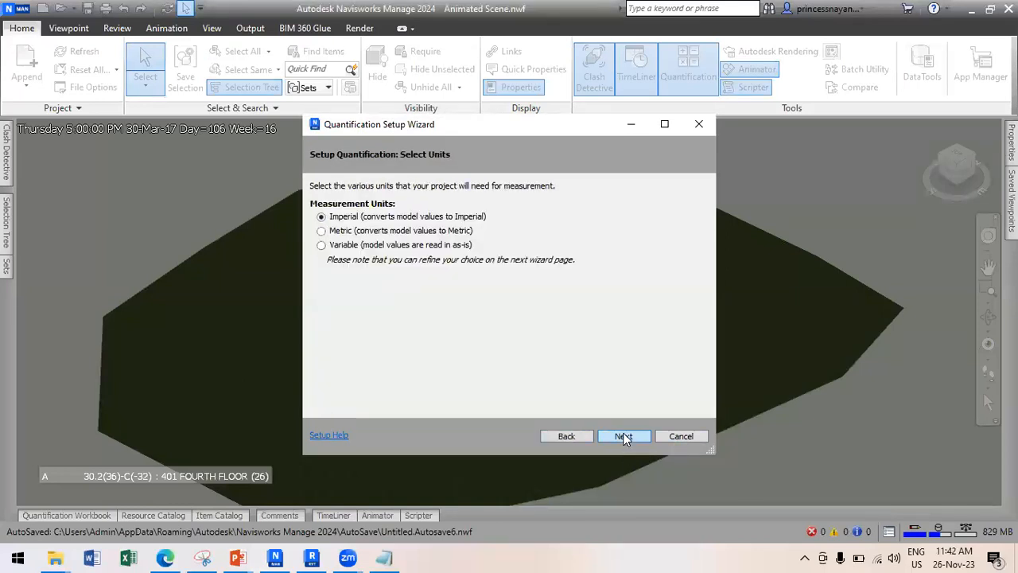
{"action": "left_click", "coordinate": [623, 437]}
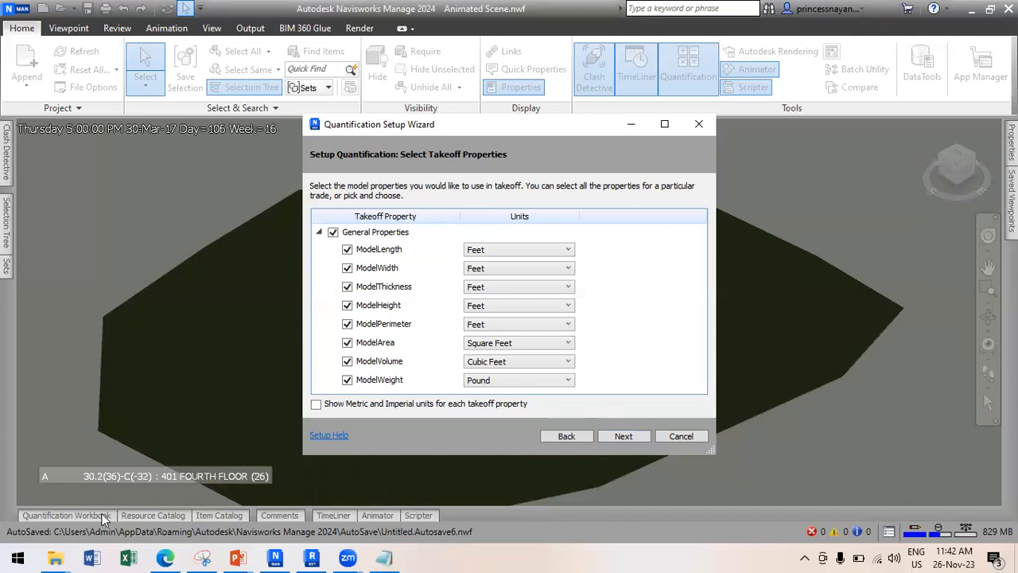
{"action": "left_click", "coordinate": [636, 437]}
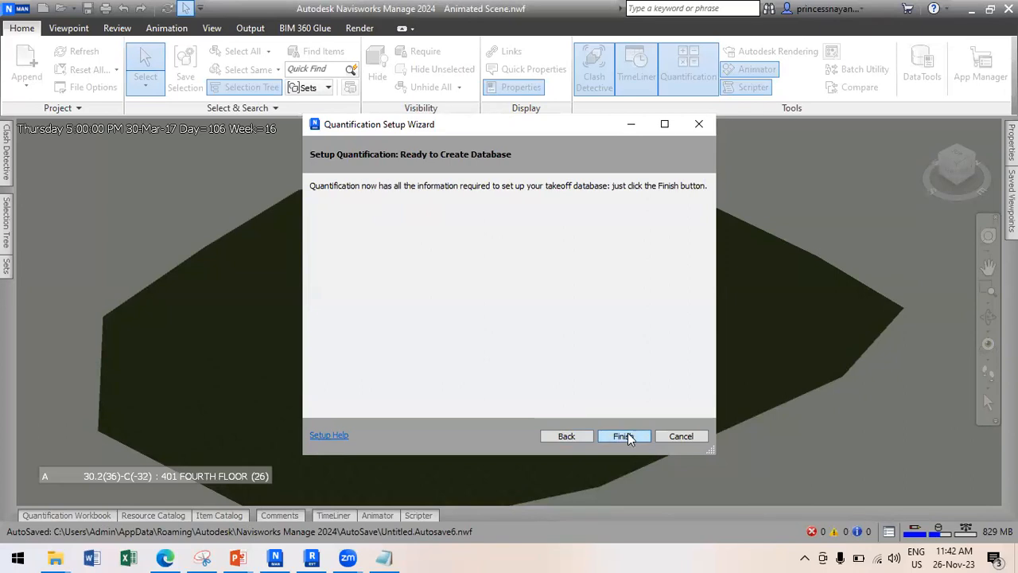
{"action": "left_click", "coordinate": [628, 437]}
{"action": "left_click", "coordinate": [590, 447]}
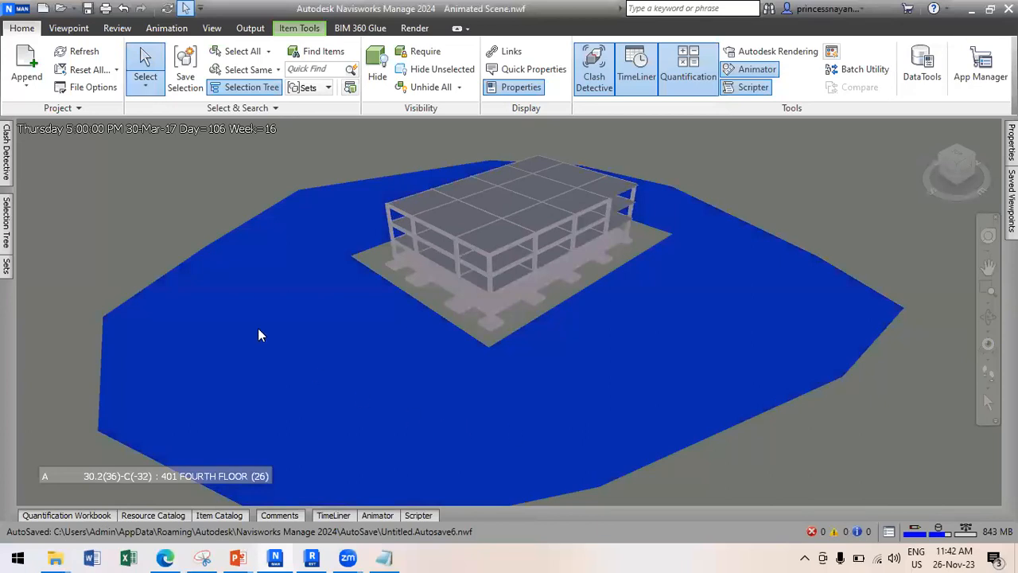
{"action": "left_click", "coordinate": [195, 226]}
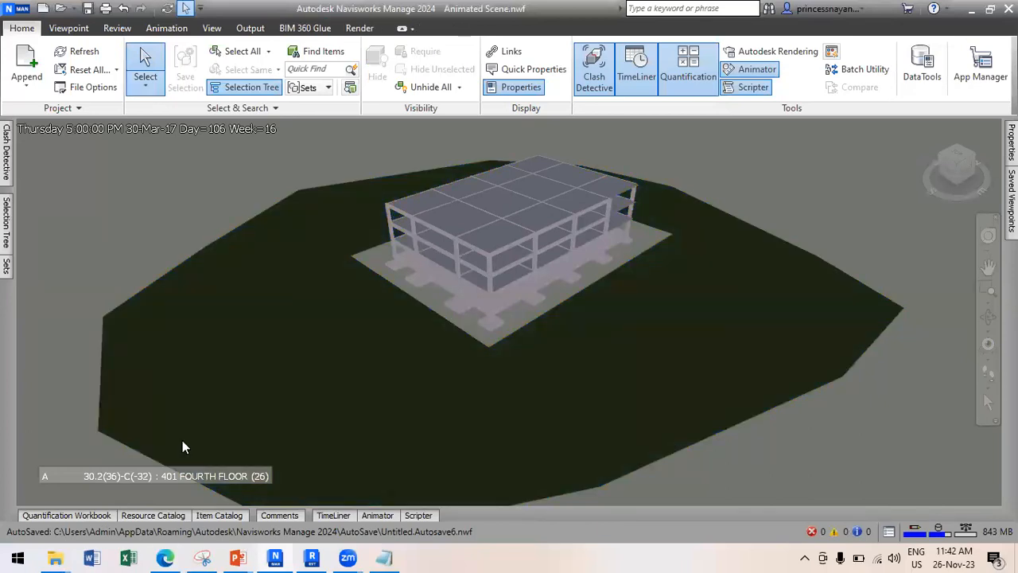
{"action": "left_click", "coordinate": [80, 516]}
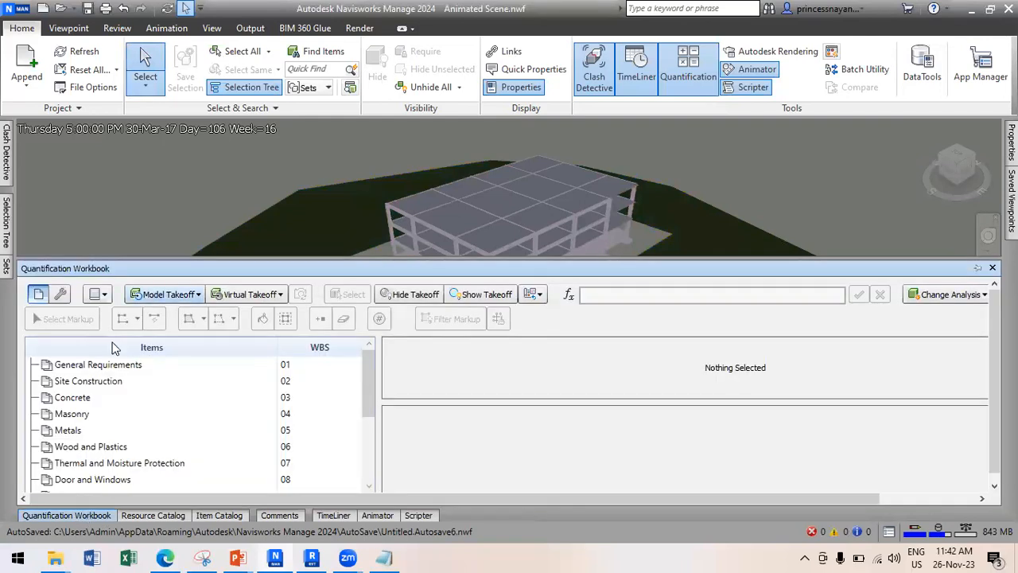
{"action": "left_click", "coordinate": [80, 380]}
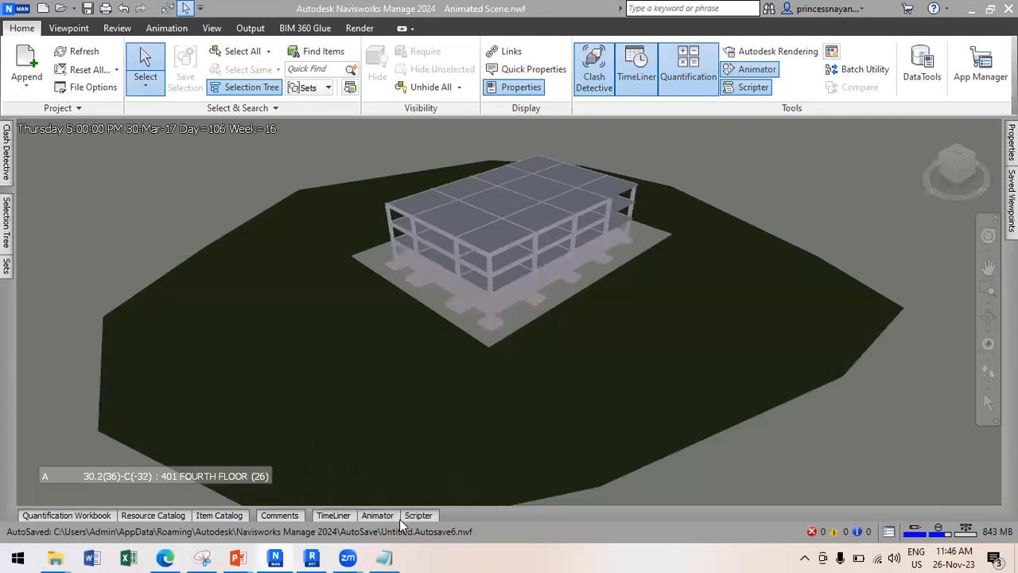
Launch Excel with a blank workbook and enter the contact phone number in G6.
{"action": "left_click", "coordinate": [129, 558]}
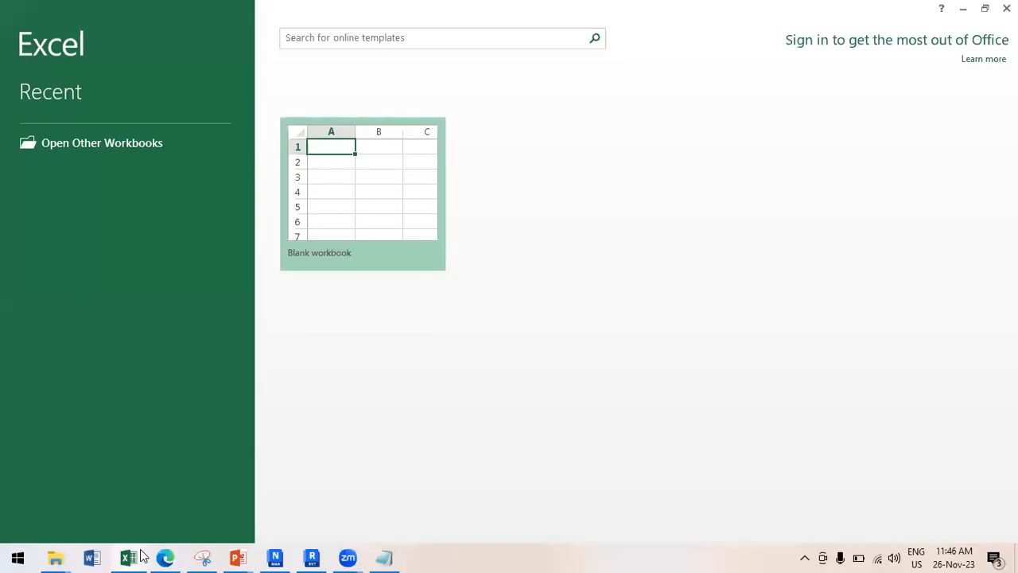
{"action": "left_click", "coordinate": [372, 200]}
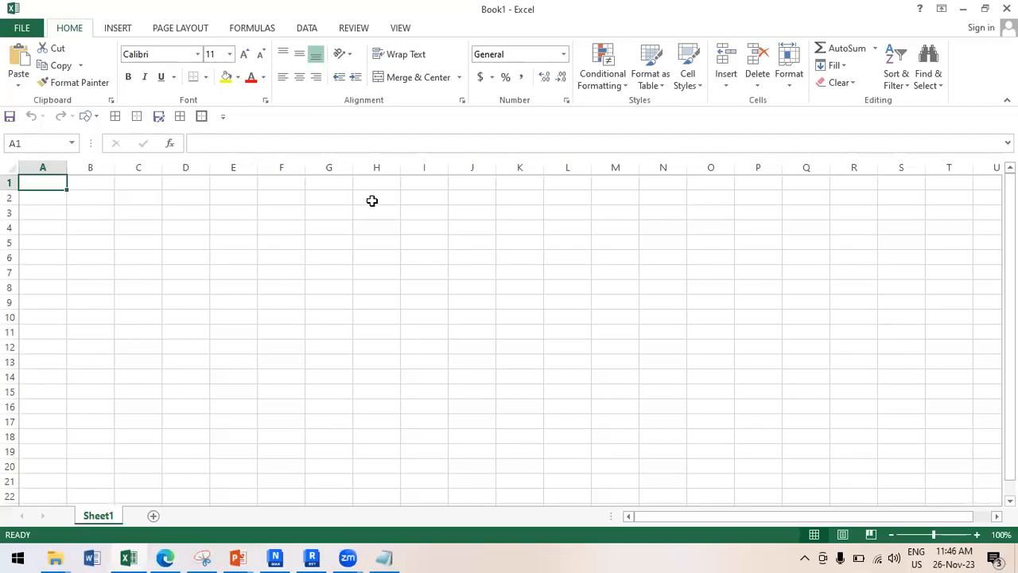
{"action": "left_click", "coordinate": [316, 255]}
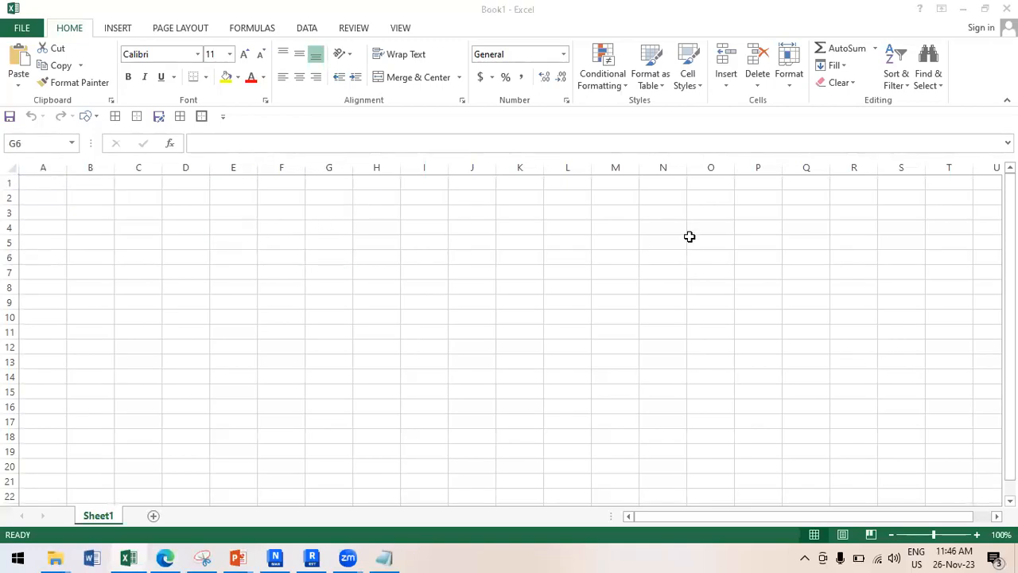
{"action": "scroll", "coordinate": [319, 229], "scroll_direction": "up", "scroll_amount": 2, "text": "ctrl"}
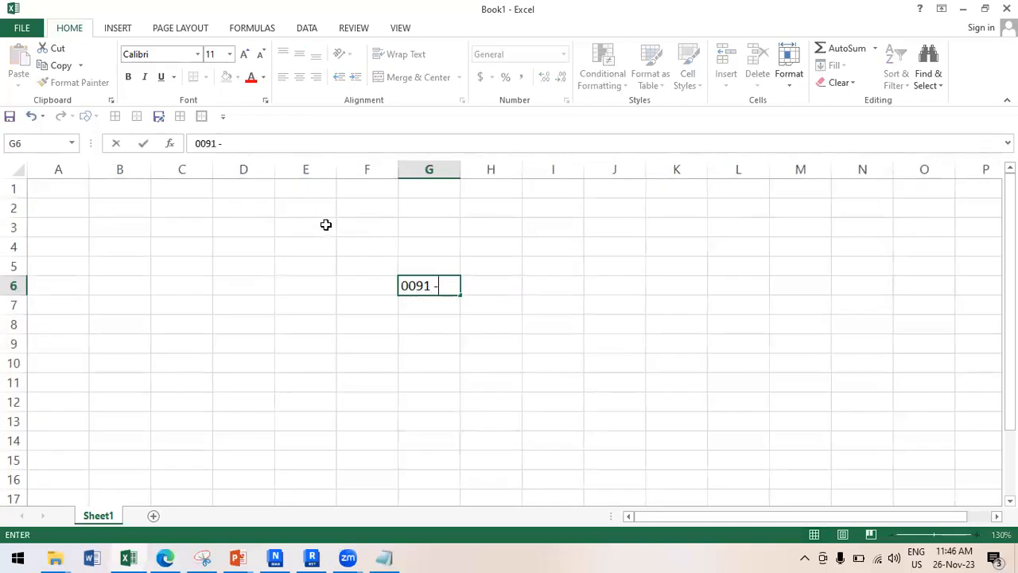
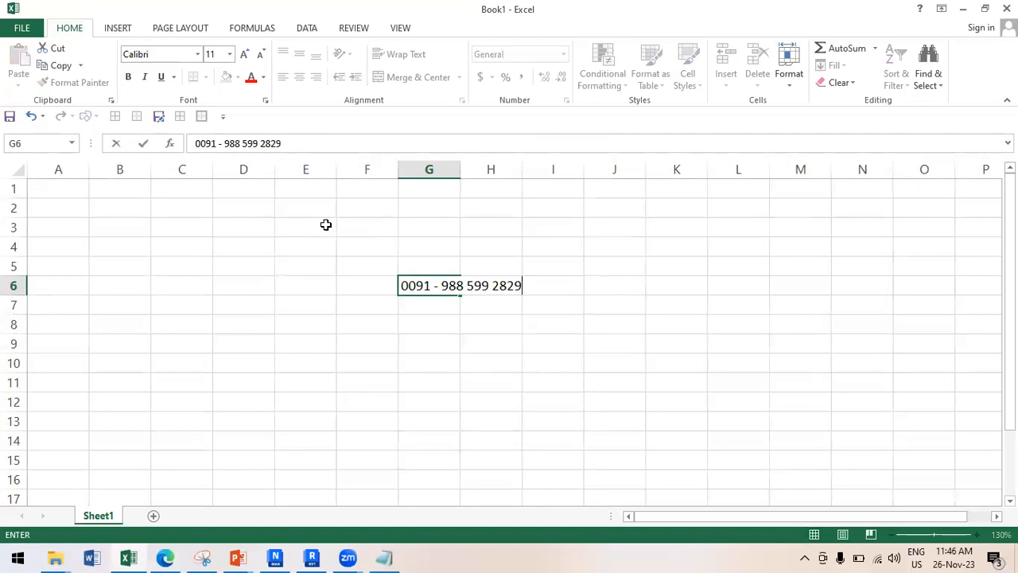
{"action": "left_click", "coordinate": [422, 325]}
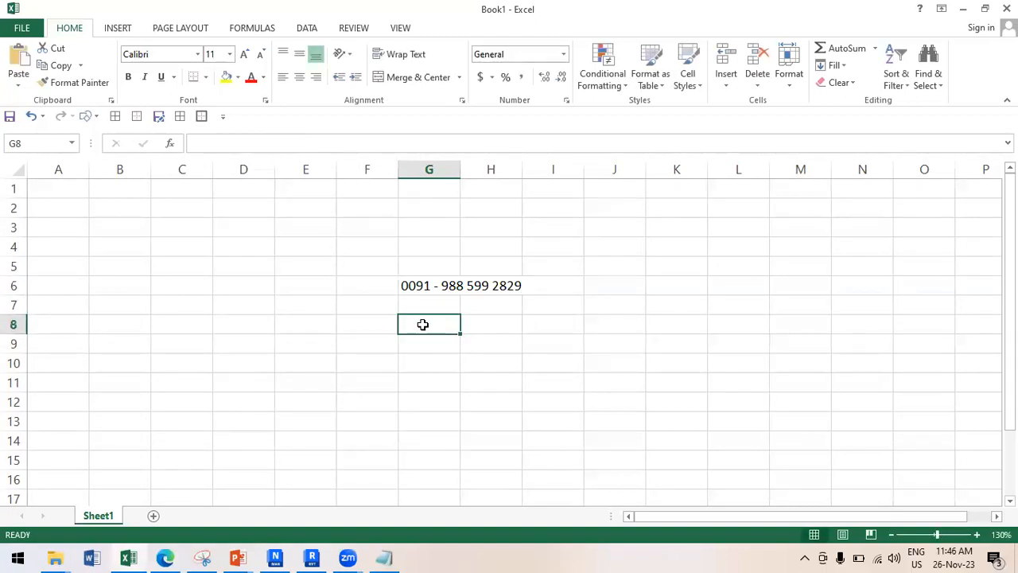
Enter the website deltatmep.com in G8, correcting the typo.
{"action": "type", "text": "d"}
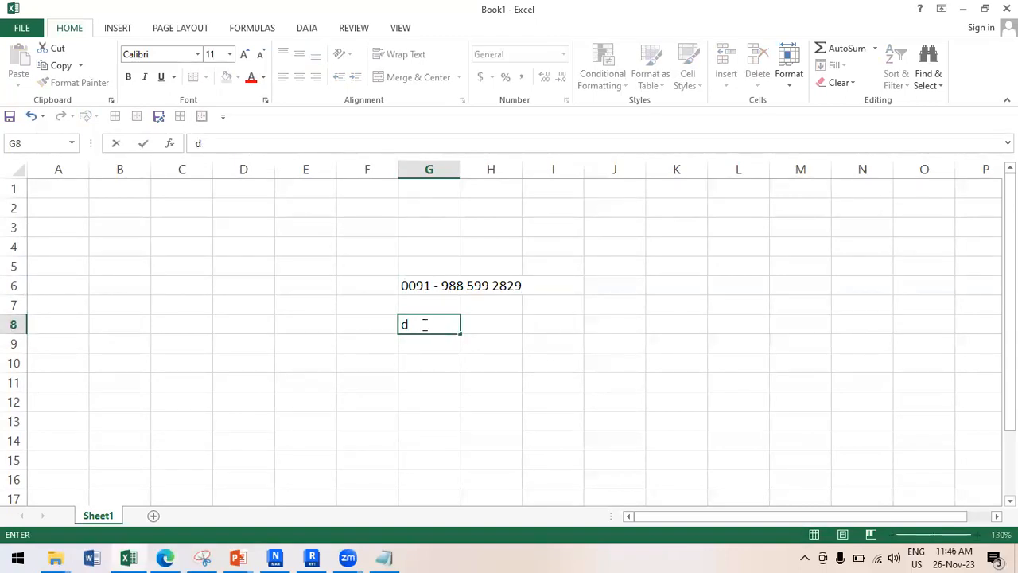
{"action": "type", "text": "elta"}
{"action": "key", "text": "BackSpace"}
{"action": "type", "text": "tat.com"}
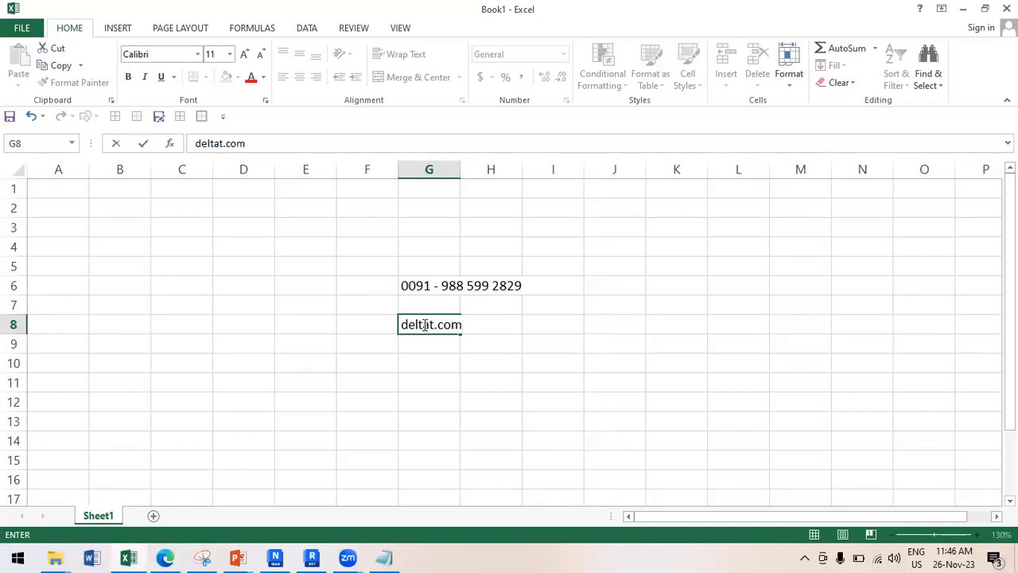
{"action": "left_click", "coordinate": [402, 325]}
{"action": "left_click", "coordinate": [434, 326]}
{"action": "type", "text": "mep"}
{"action": "left_click", "coordinate": [424, 344]}
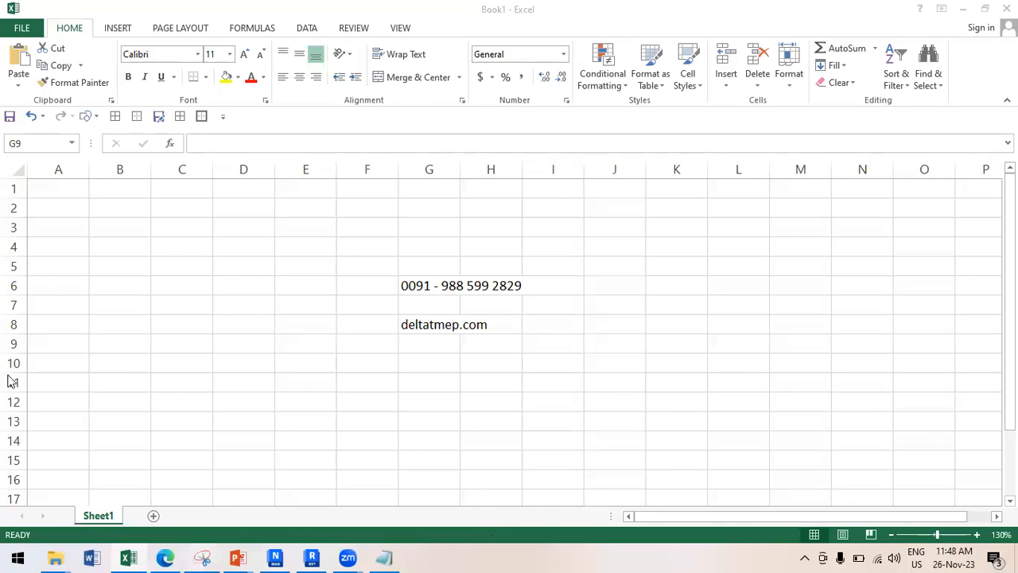
Search Google in Edge for 'bim jobs in bangalore' and review the job listings.
{"action": "left_click", "coordinate": [164, 558]}
{"action": "left_click_drag", "start_coordinate": [228, 87], "coordinate": [120, 95]}
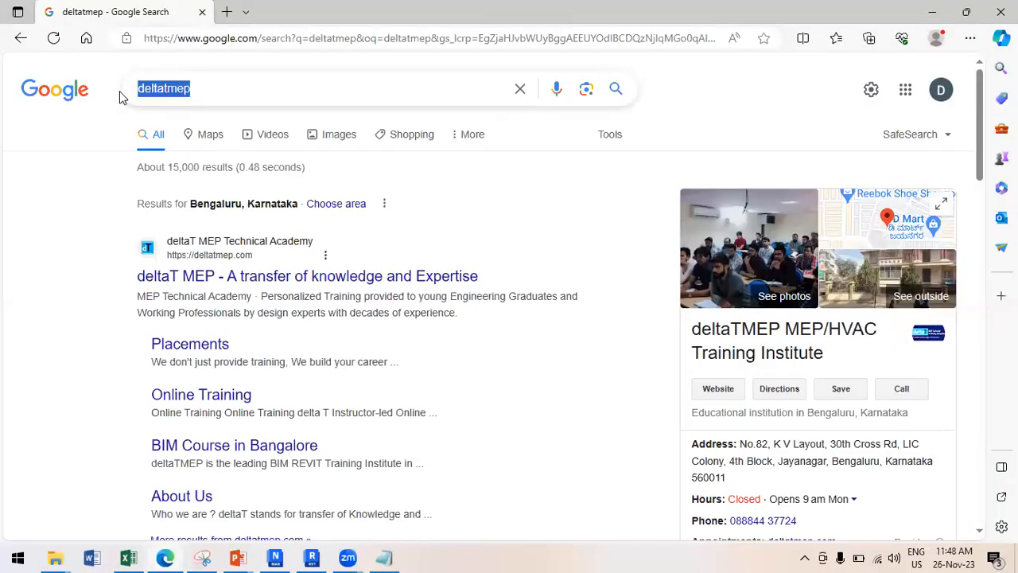
{"action": "type", "text": "bim jobs in"}
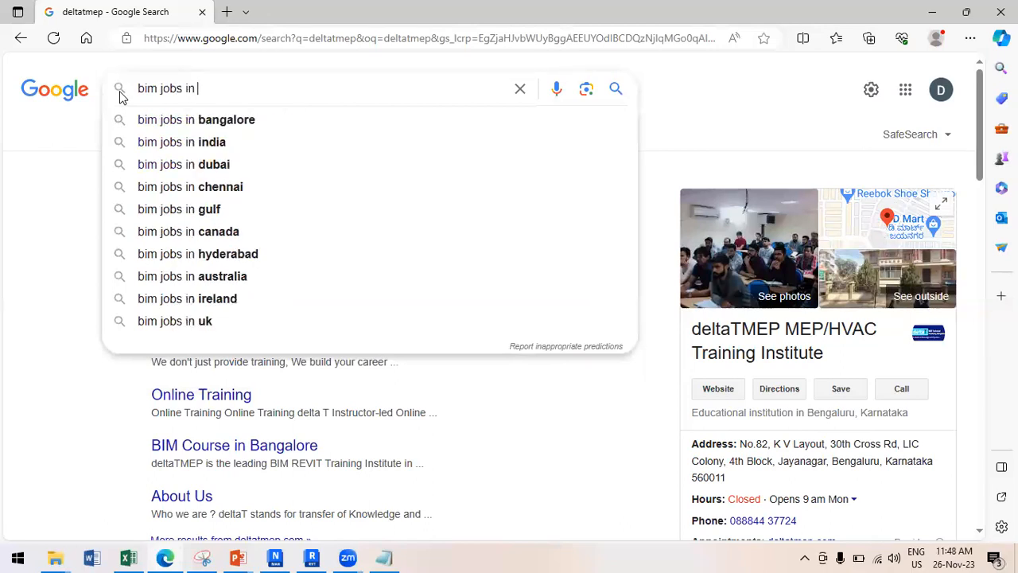
{"action": "left_click", "coordinate": [167, 121]}
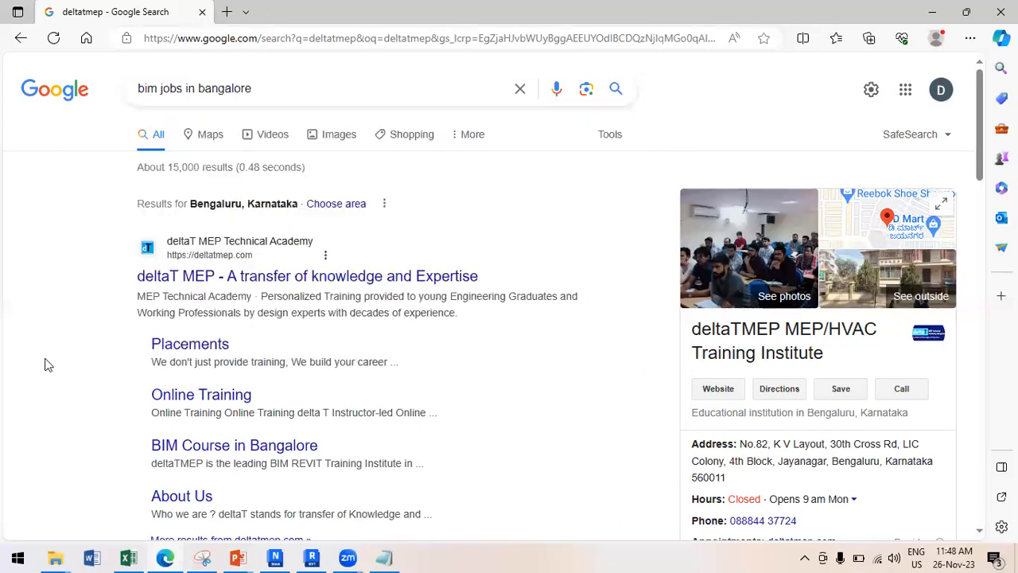
{"action": "scroll", "coordinate": [338, 350], "scroll_direction": "down", "scroll_amount": 3}
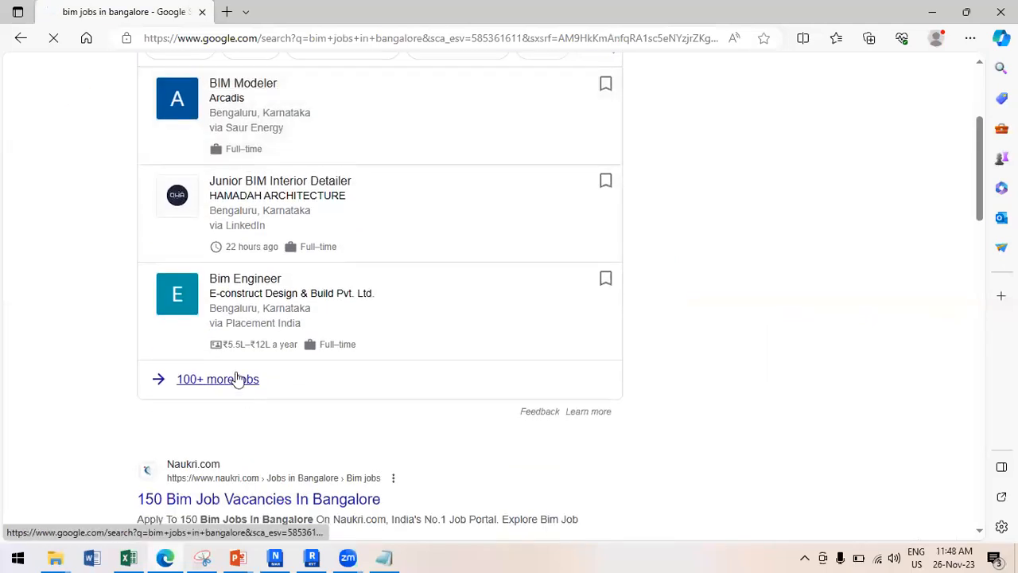
{"action": "scroll", "coordinate": [238, 381], "scroll_direction": "up", "scroll_amount": 1}
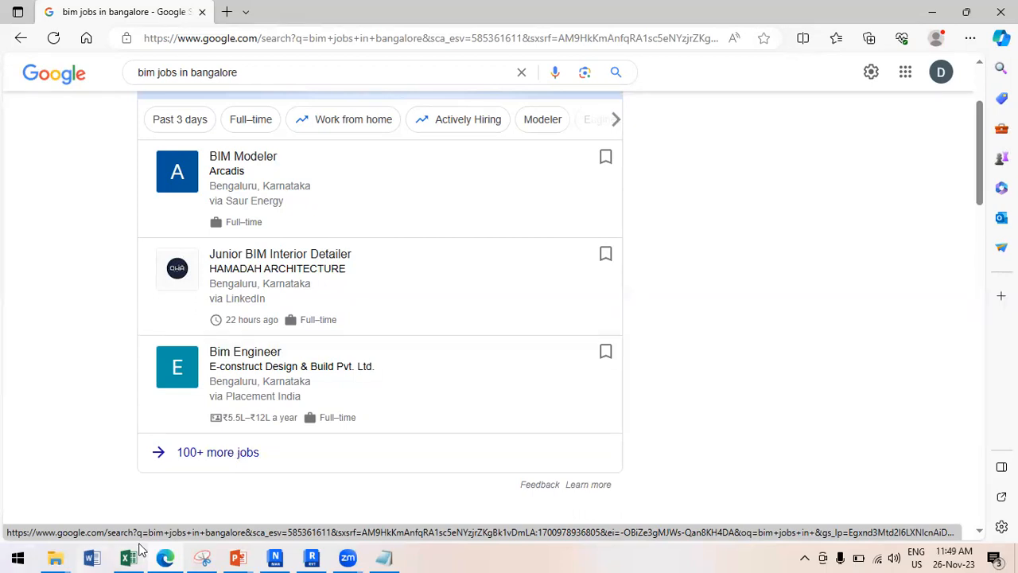
Bring the CO-ORDINATION presentation forward and select slide 2 with the house drawings.
{"action": "left_click", "coordinate": [238, 557]}
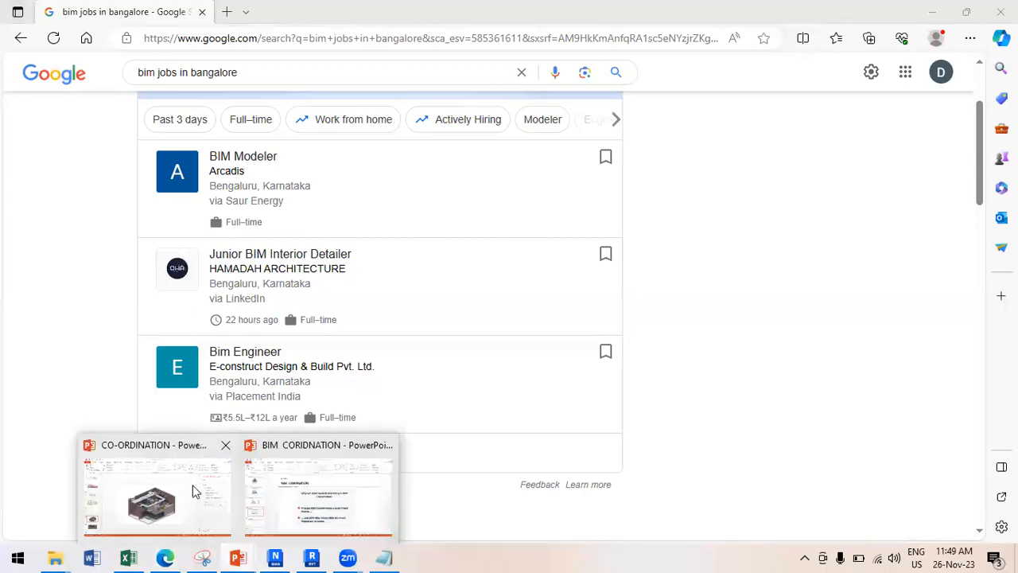
{"action": "left_click", "coordinate": [187, 489]}
{"action": "scroll", "coordinate": [62, 286], "scroll_direction": "up", "scroll_amount": 3}
{"action": "scroll", "coordinate": [62, 286], "scroll_direction": "up", "scroll_amount": 3}
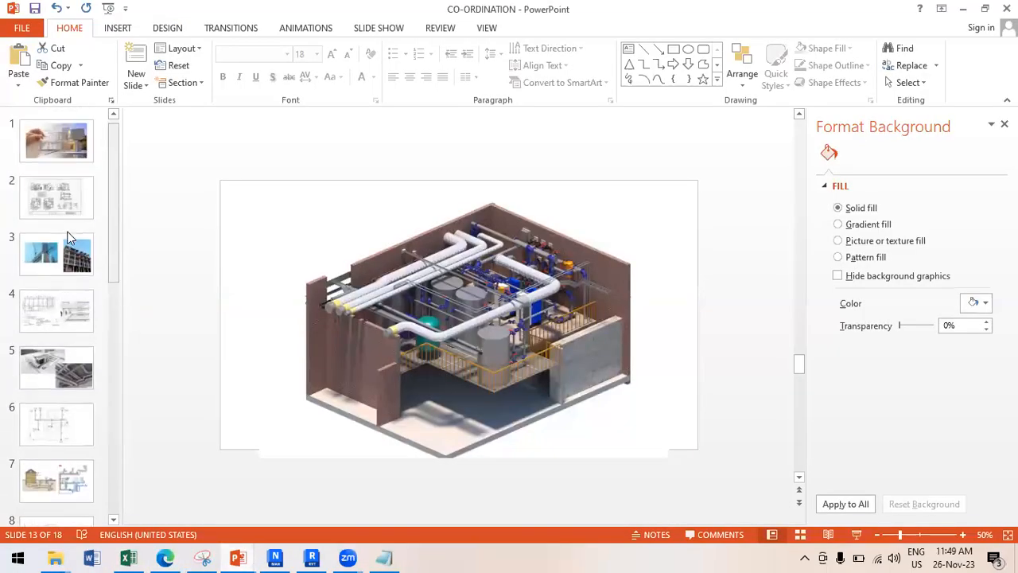
{"action": "left_click", "coordinate": [47, 194]}
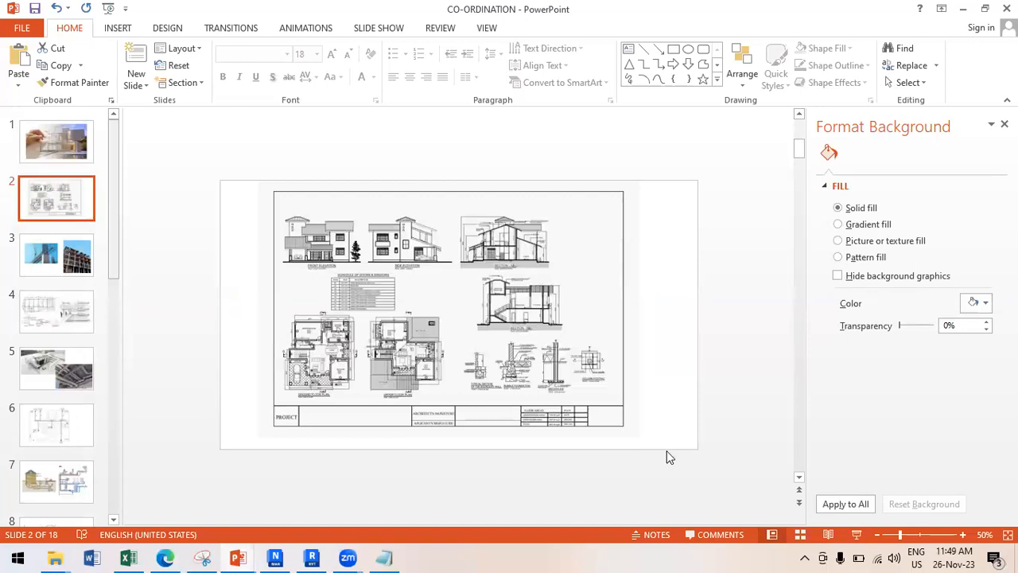
Run the slide show from slide 2 and advance to the HVAC duct and pipe photos.
{"action": "left_click", "coordinate": [854, 533]}
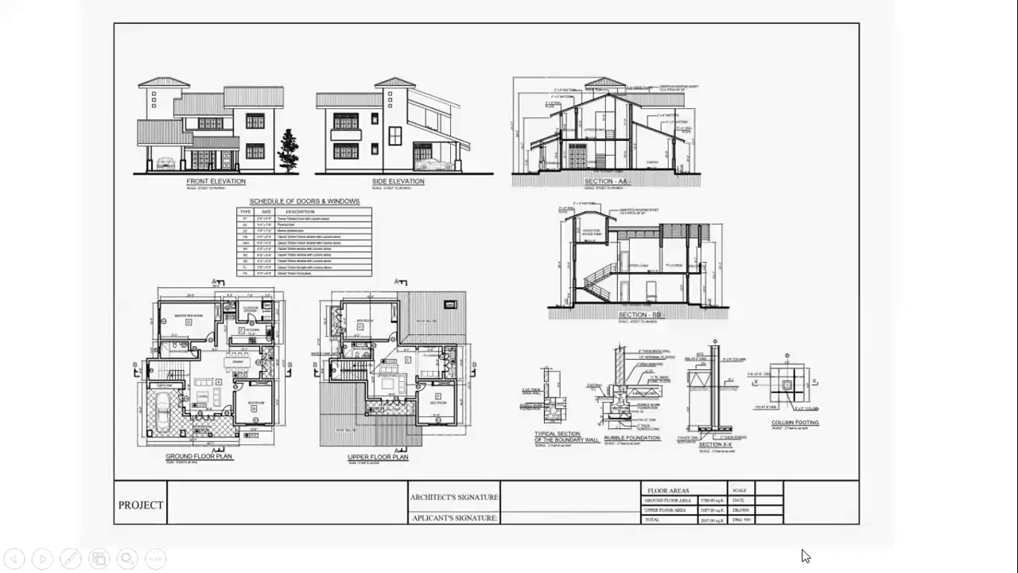
{"action": "left_click", "coordinate": [801, 555]}
{"action": "left_click", "coordinate": [801, 555]}
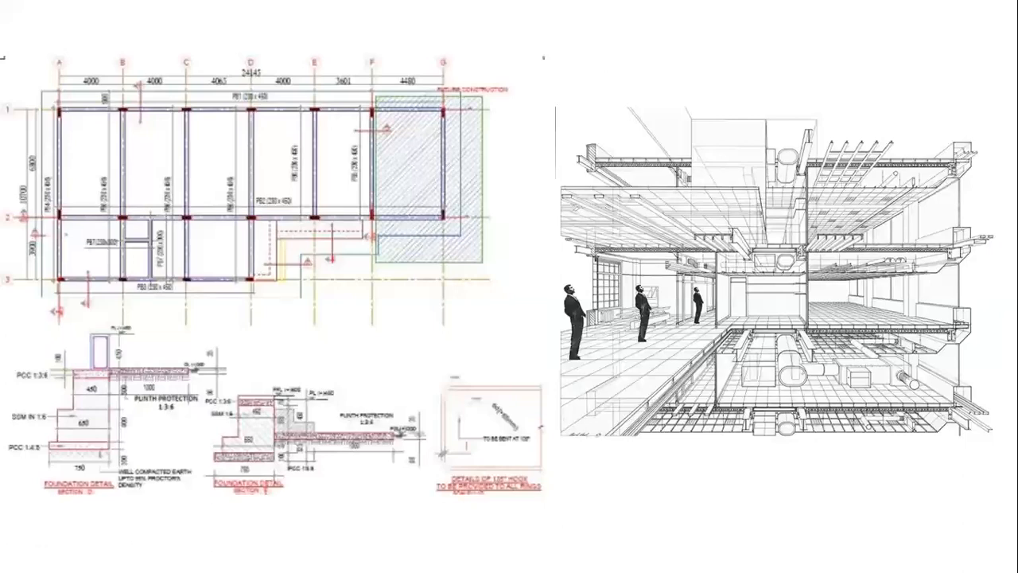
{"action": "key", "text": "Right"}
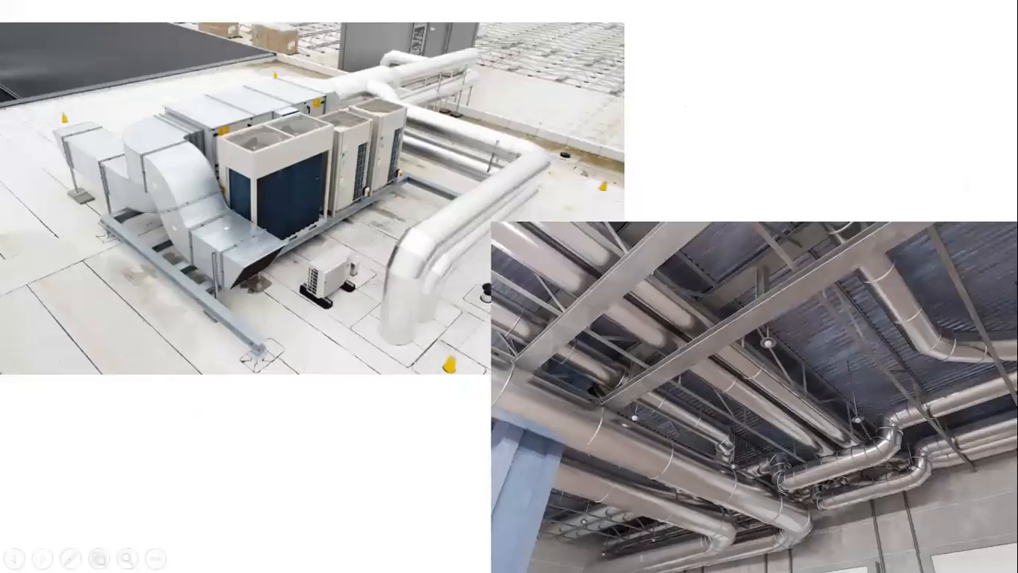